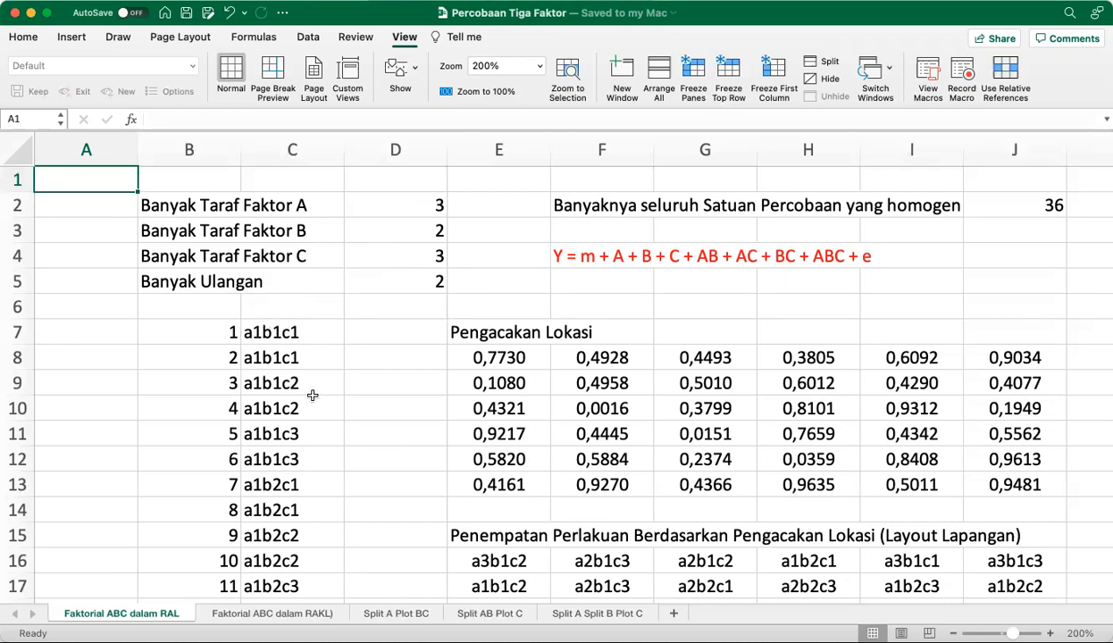
Examine the numbered treatment combinations in B7:C42 against the factor levels, replications and randomization tables on the sheet
scroll(313, 402, "down", 7)
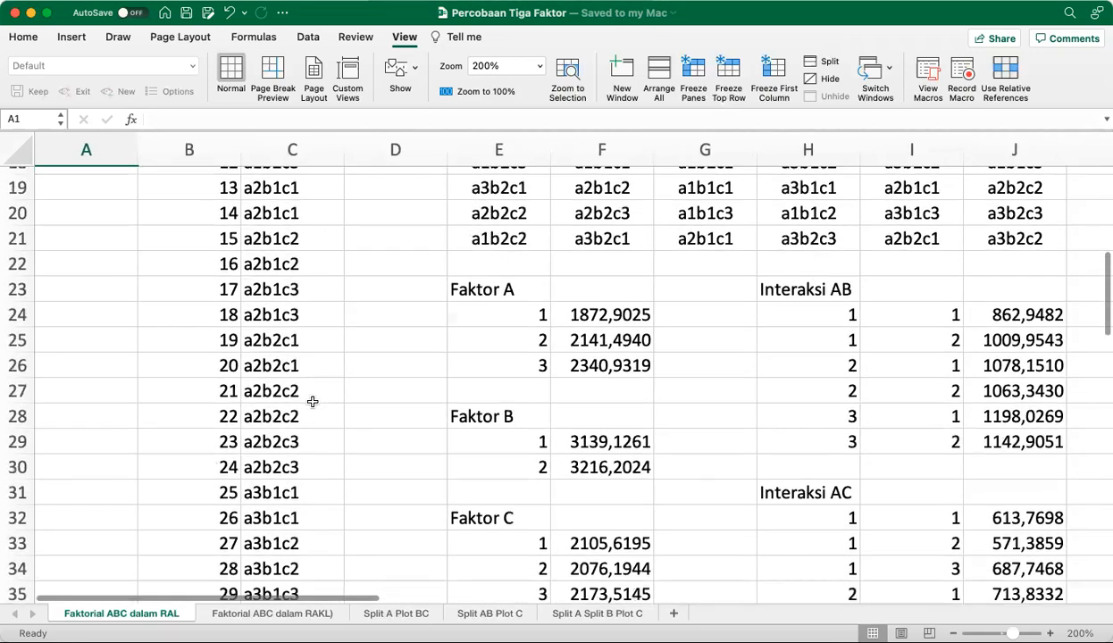
scroll(312, 401, "down", 3)
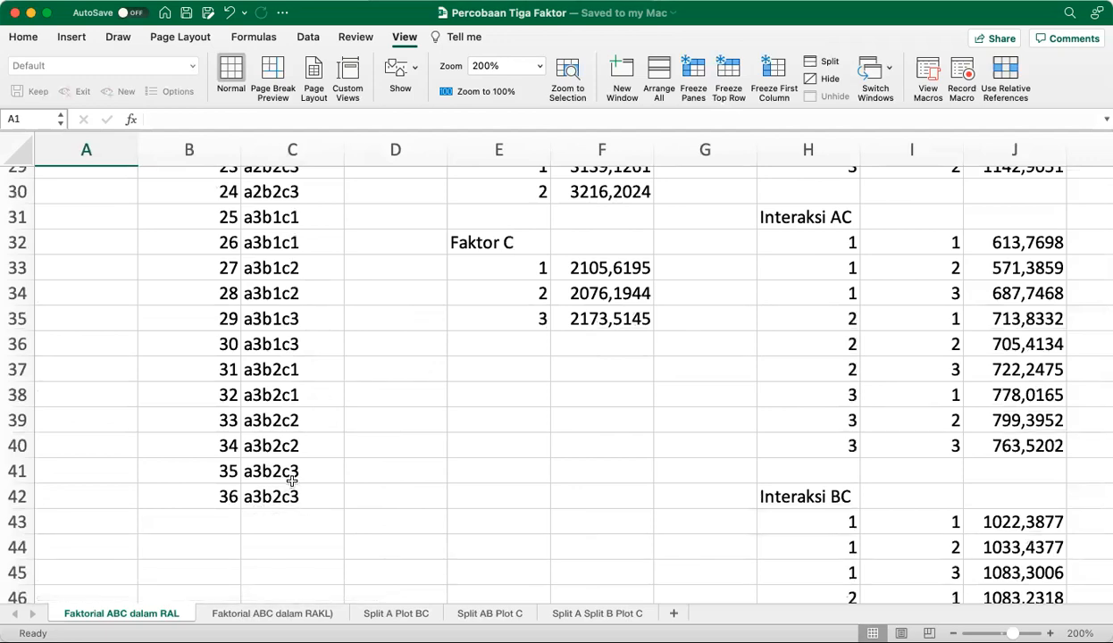
scroll(293, 502, "up", 10)
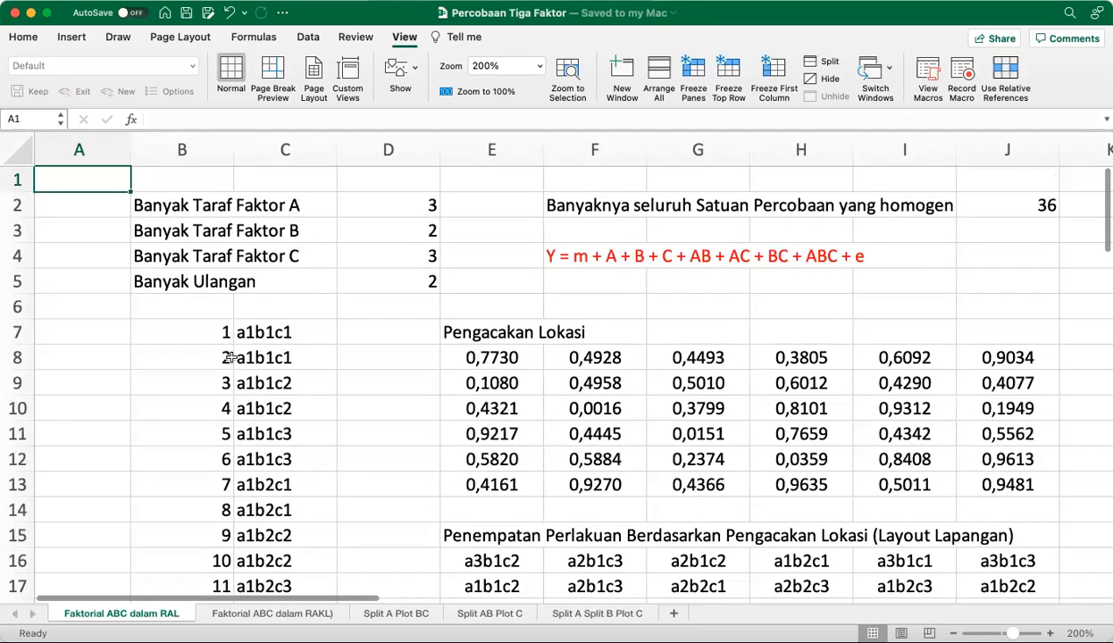
scroll(230, 413, "down", 10)
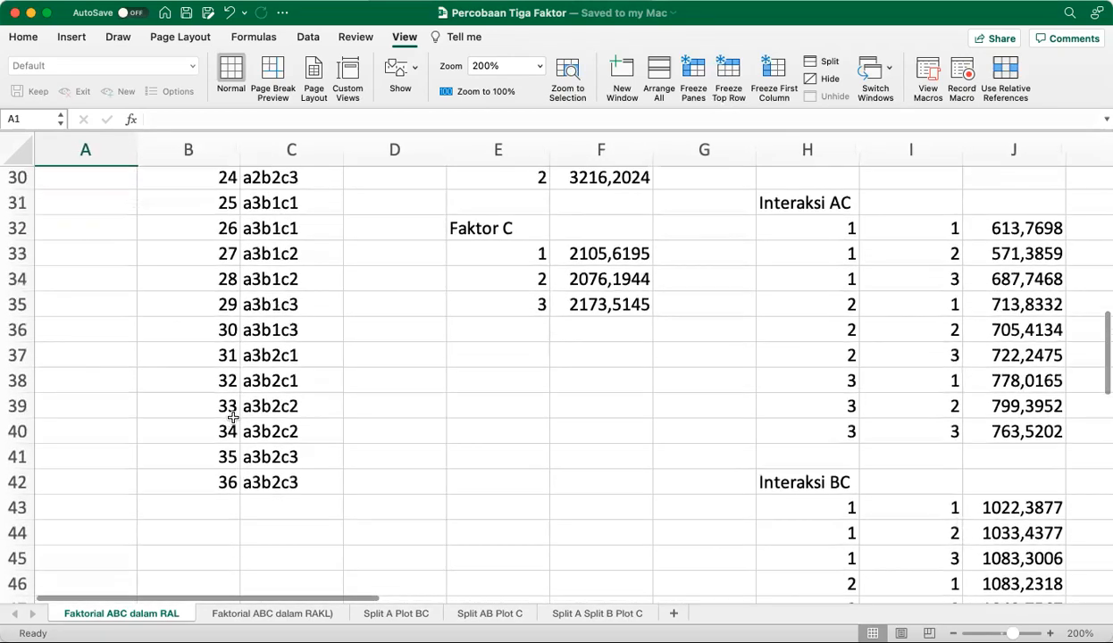
scroll(233, 419, "up", 10)
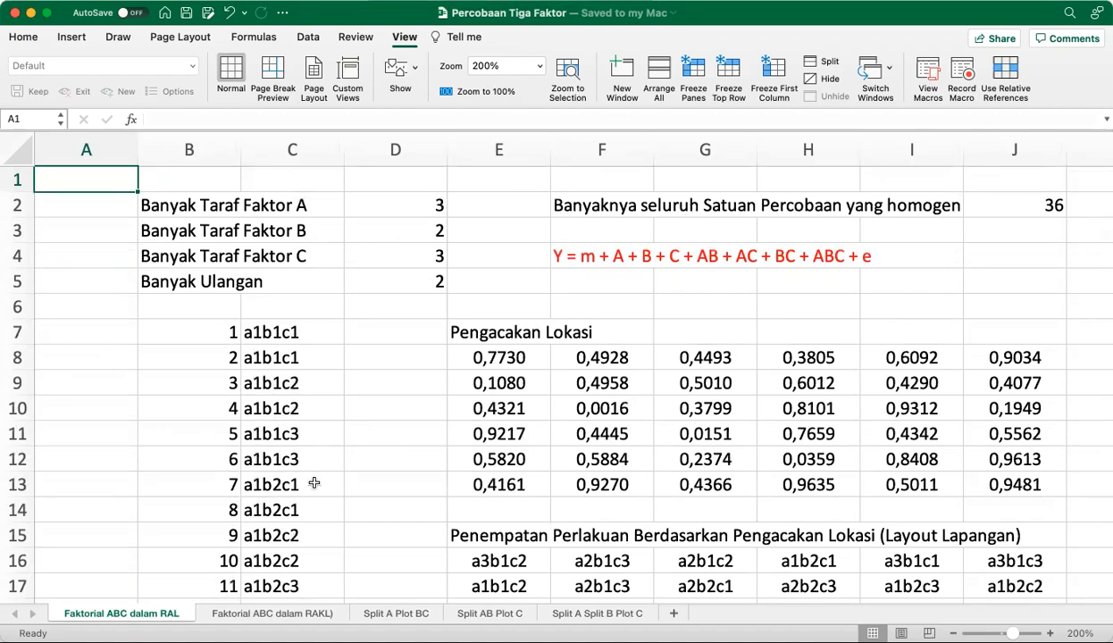
scroll(317, 502, "down", 5)
scroll(317, 502, "down", 4)
scroll(317, 502, "up", 4)
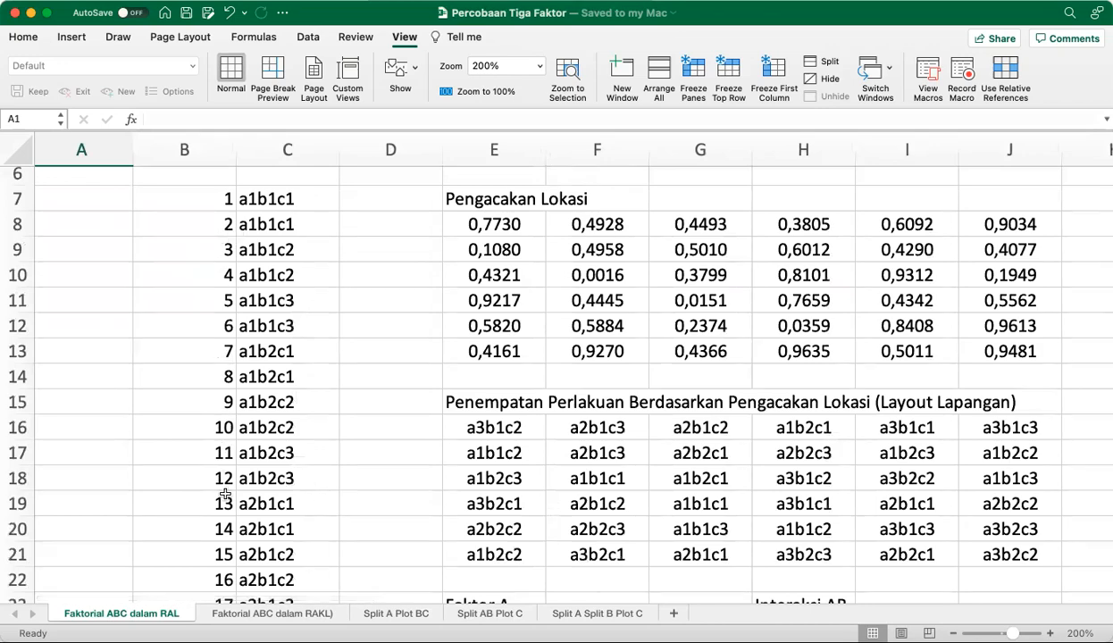
scroll(225, 494, "down", 9)
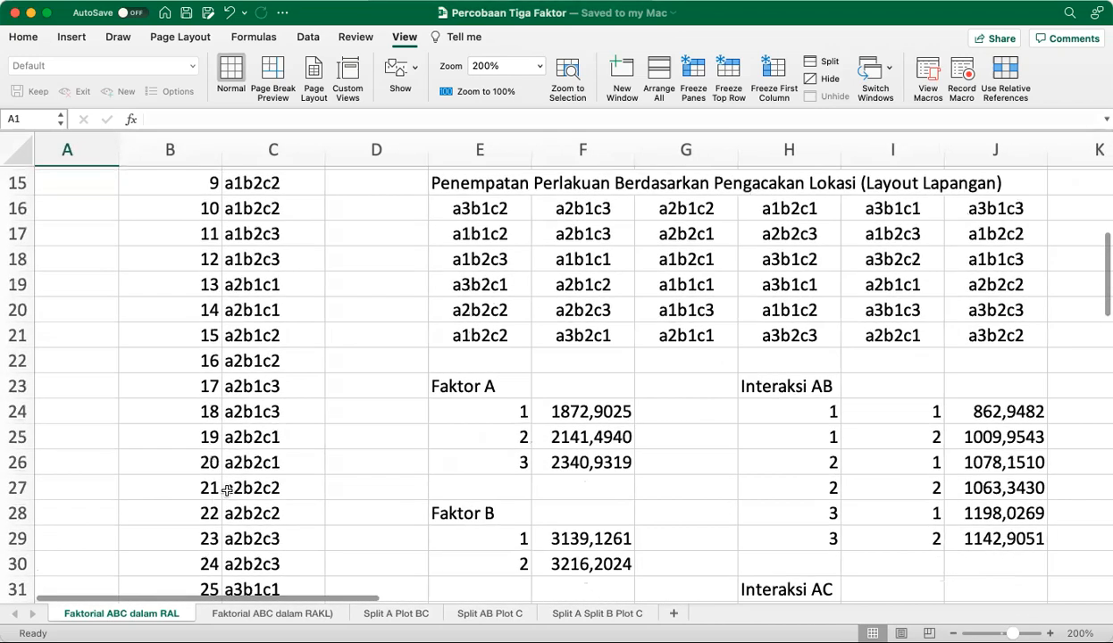
scroll(228, 489, "up", 12)
scroll(228, 490, "up", 2)
scroll(236, 486, "down", 2)
scroll(236, 486, "left", 1)
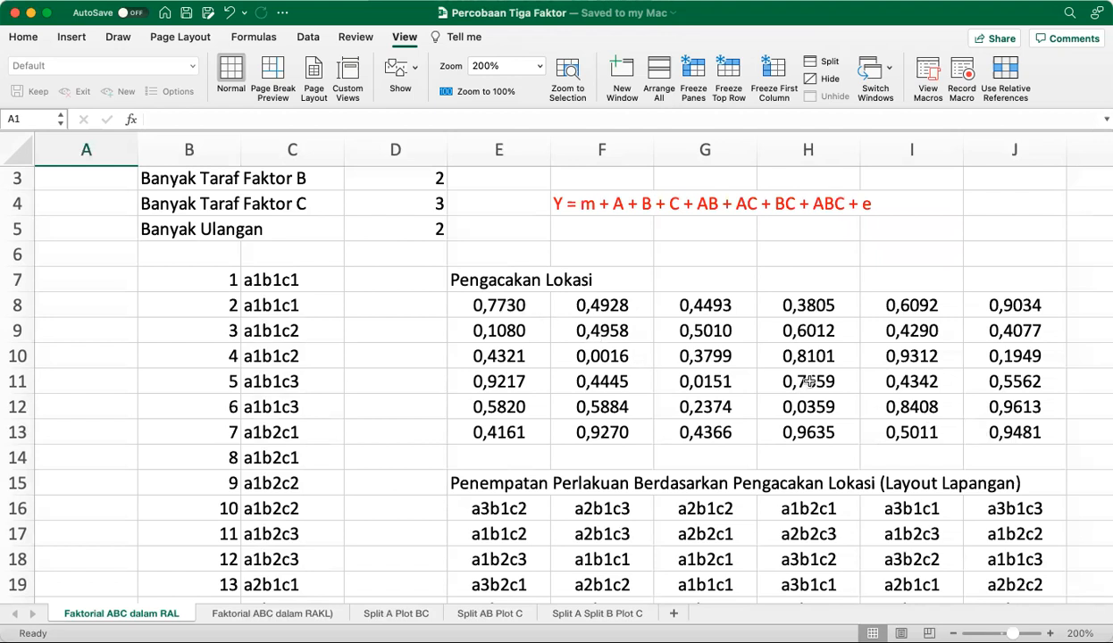
Inspect the formula in E8 without changing it, and select the whole random number block E8:J13
left_click(494, 310)
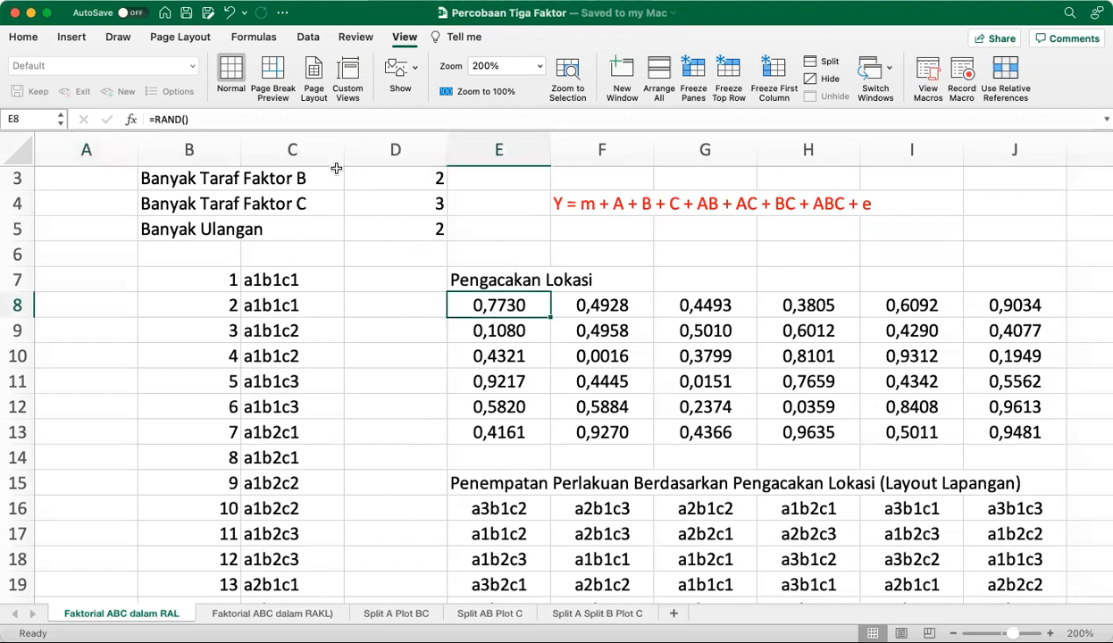
double_click(525, 310)
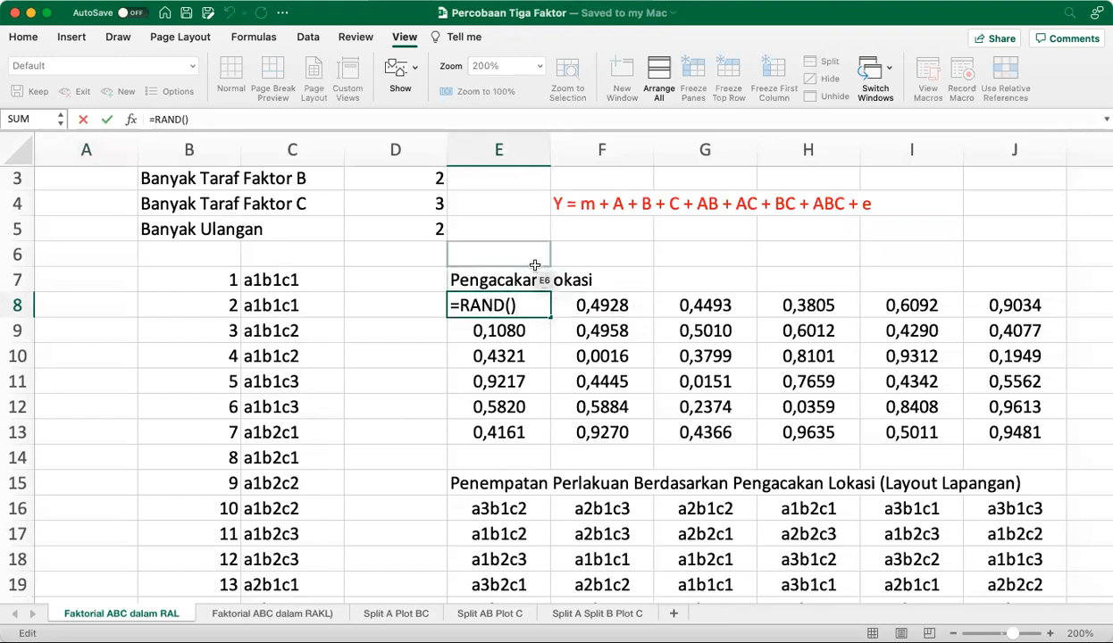
key("Return")
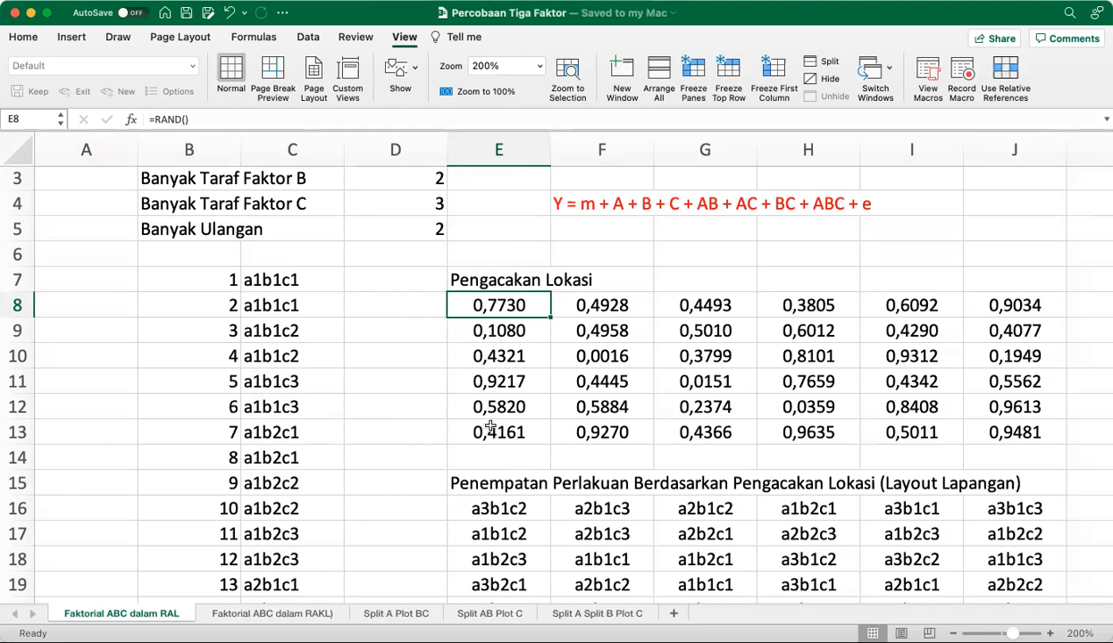
left_click_drag(507, 303, 980, 428)
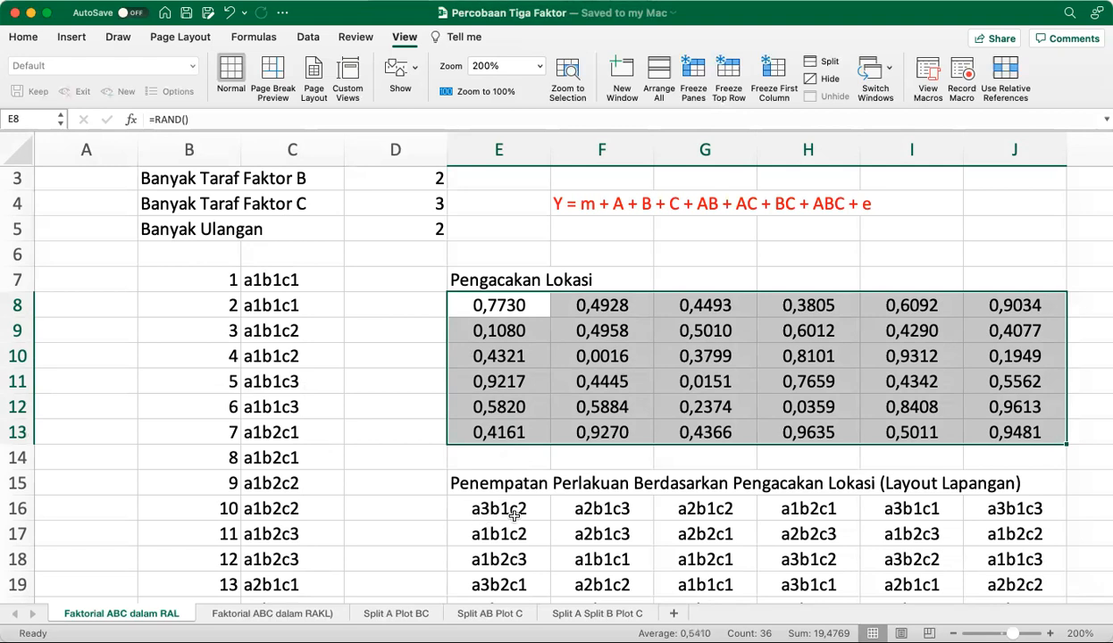
Select the numbered treatment list B7:C42 and check the range name assigned to it
scroll(284, 516, "down", 6)
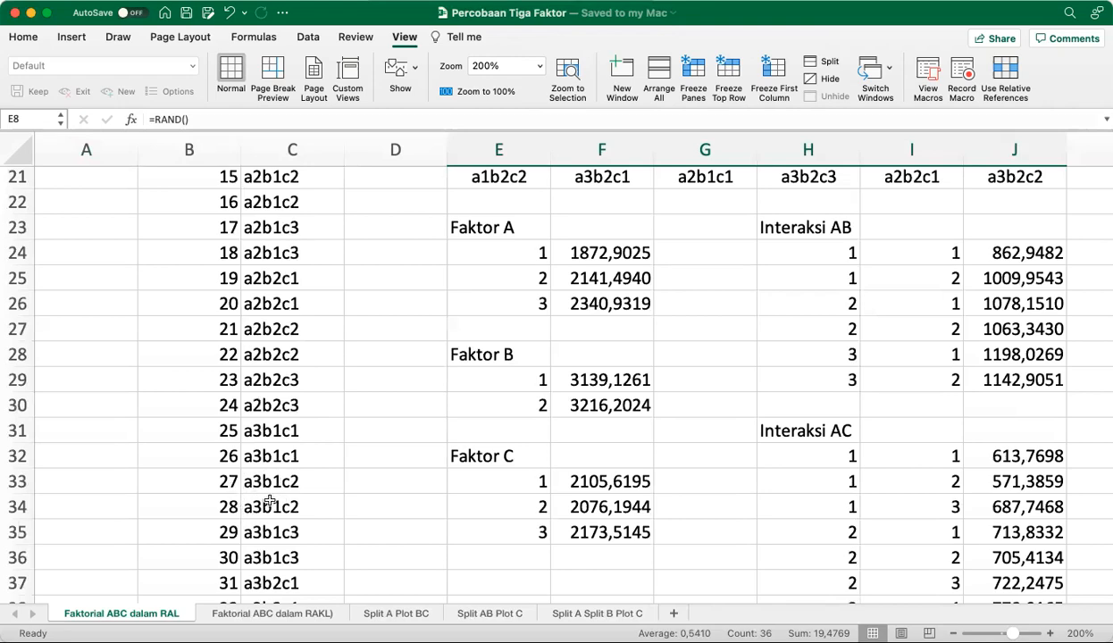
scroll(290, 500, "up", 6)
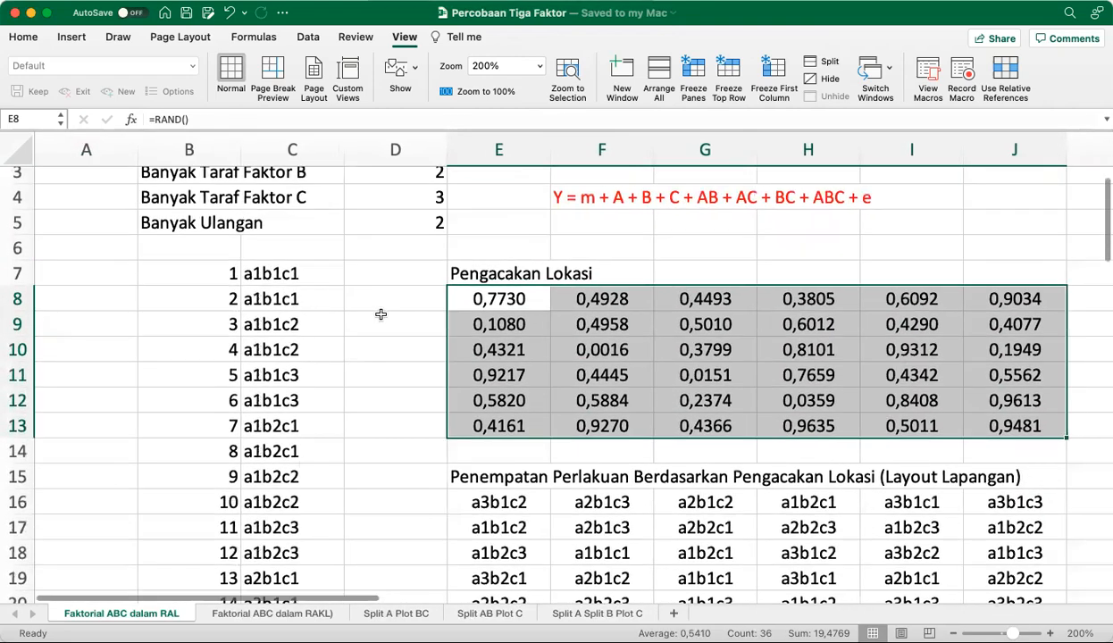
scroll(476, 358, "down", 3)
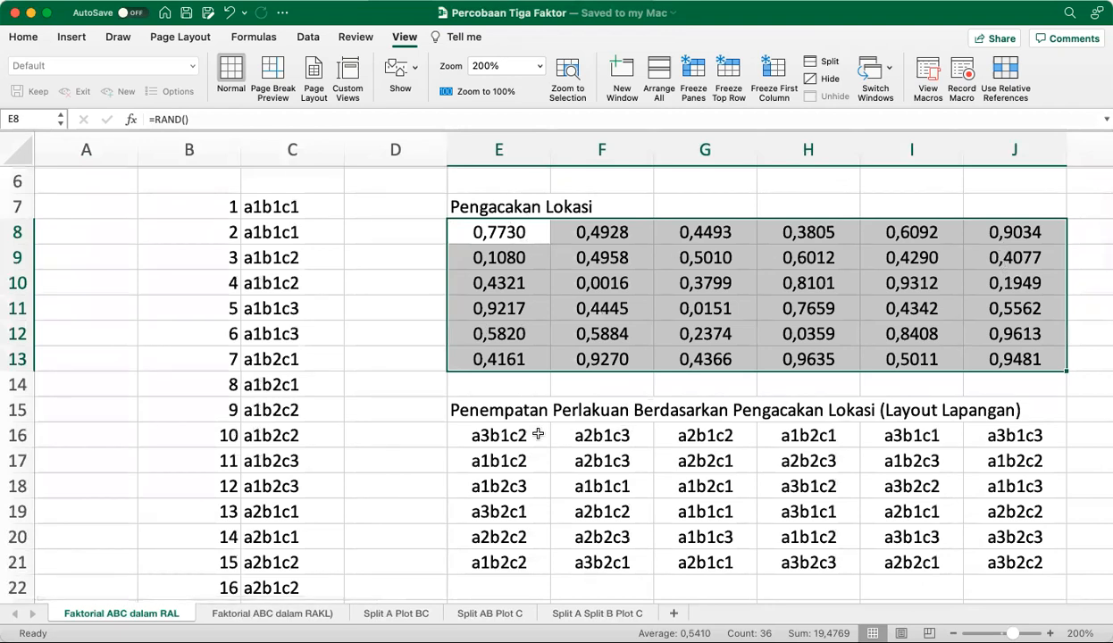
left_click_drag(224, 208, 252, 308)
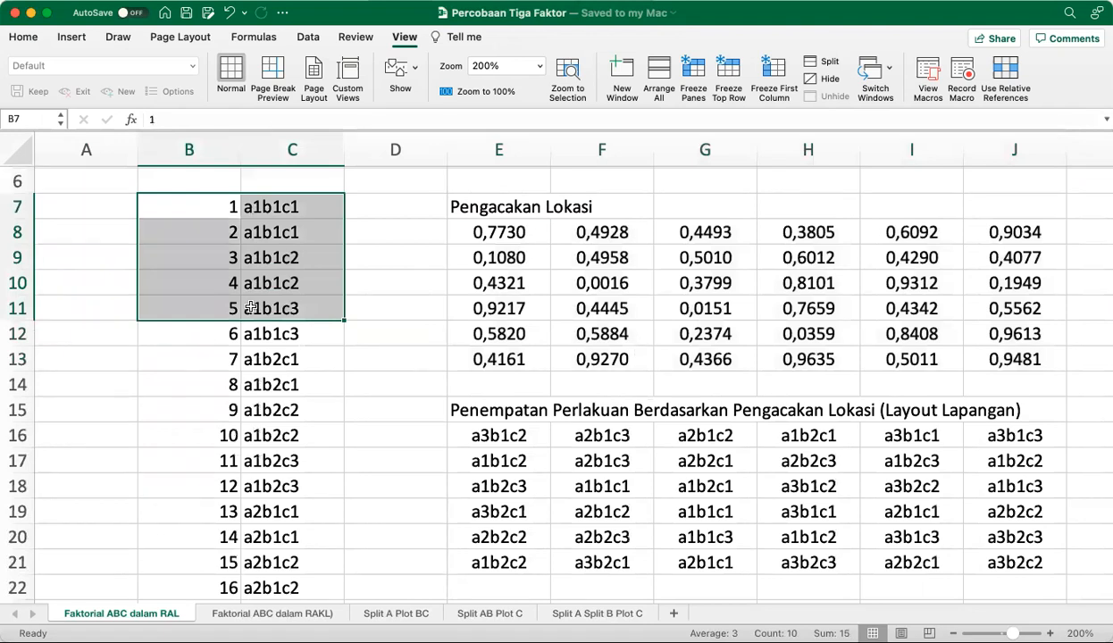
key("super+shift+Down")
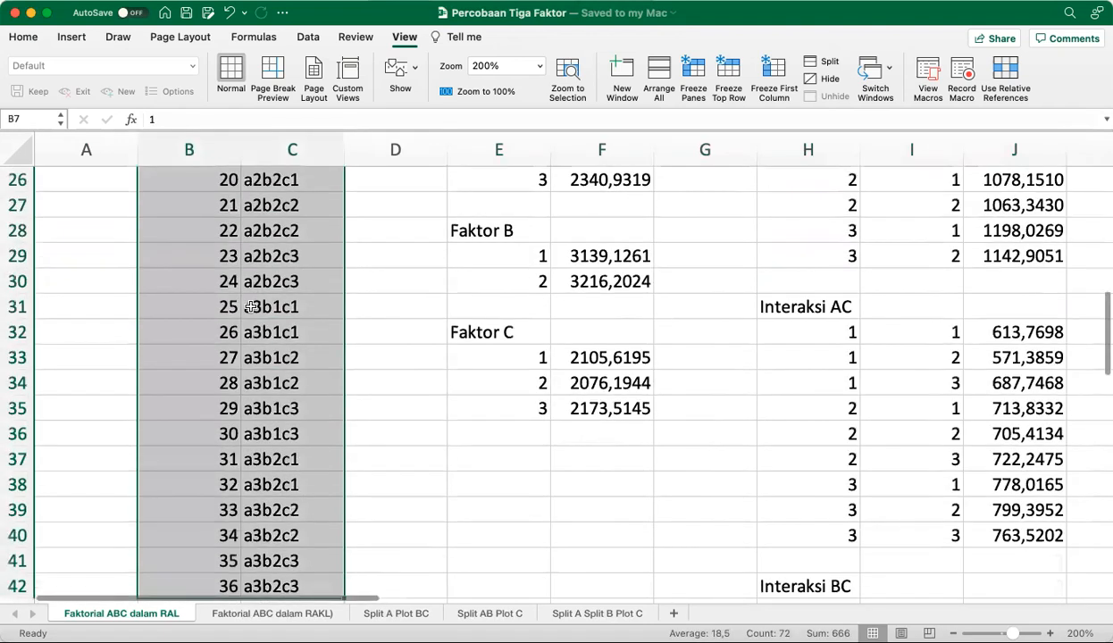
left_click(40, 125)
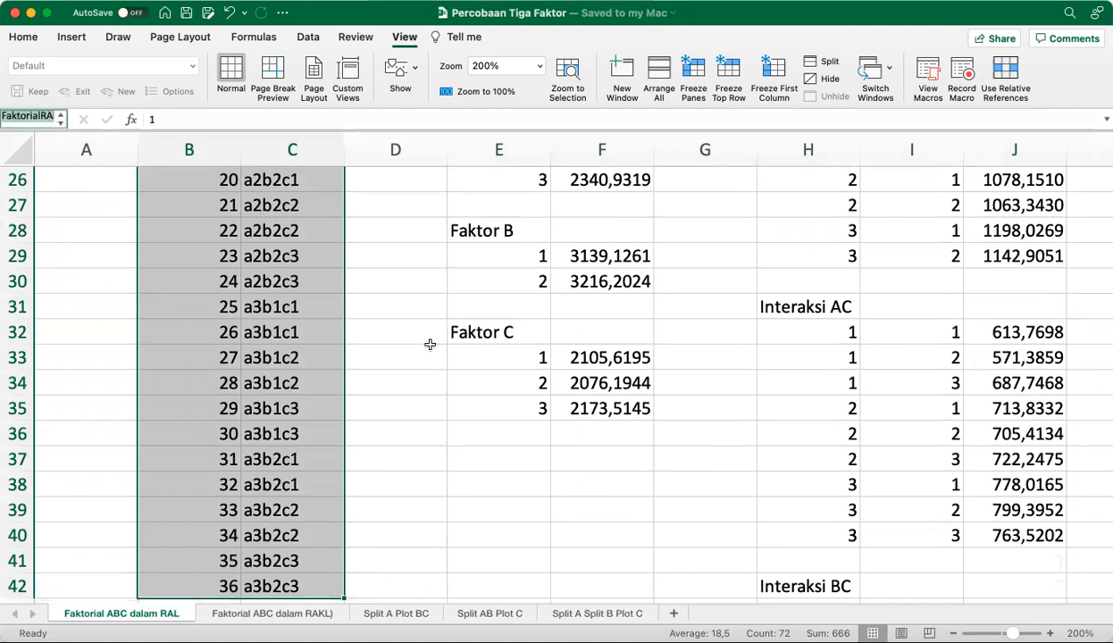
left_click(564, 324)
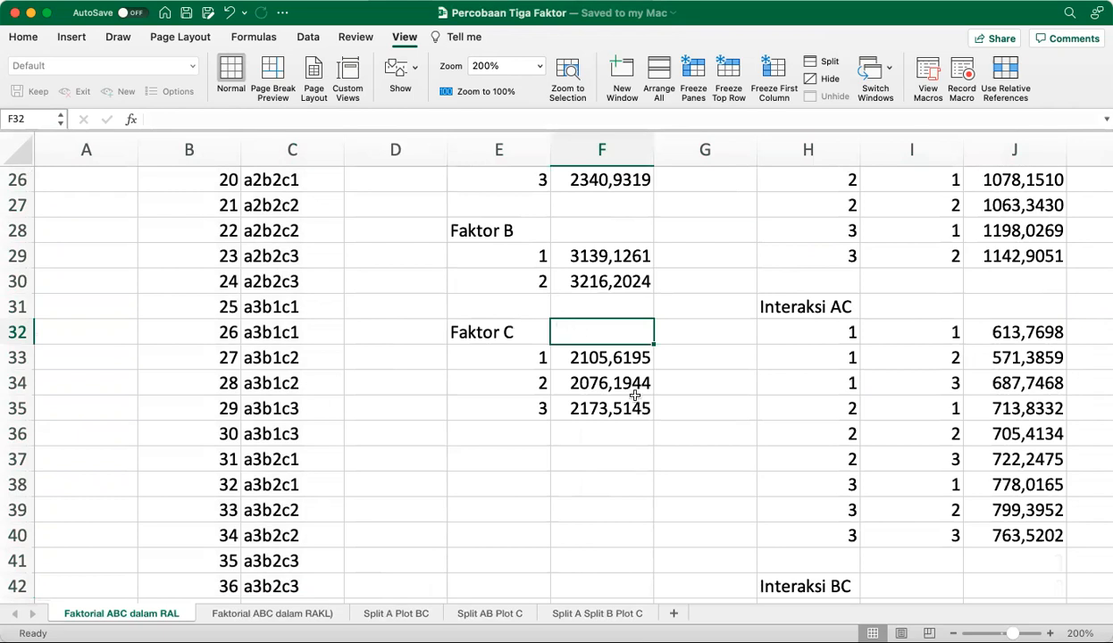
left_click(586, 361)
Inspect the VLOOKUP formula in E16 with its referenced ranges highlighted, leaving the formula unchanged
scroll(586, 308, "up", 10)
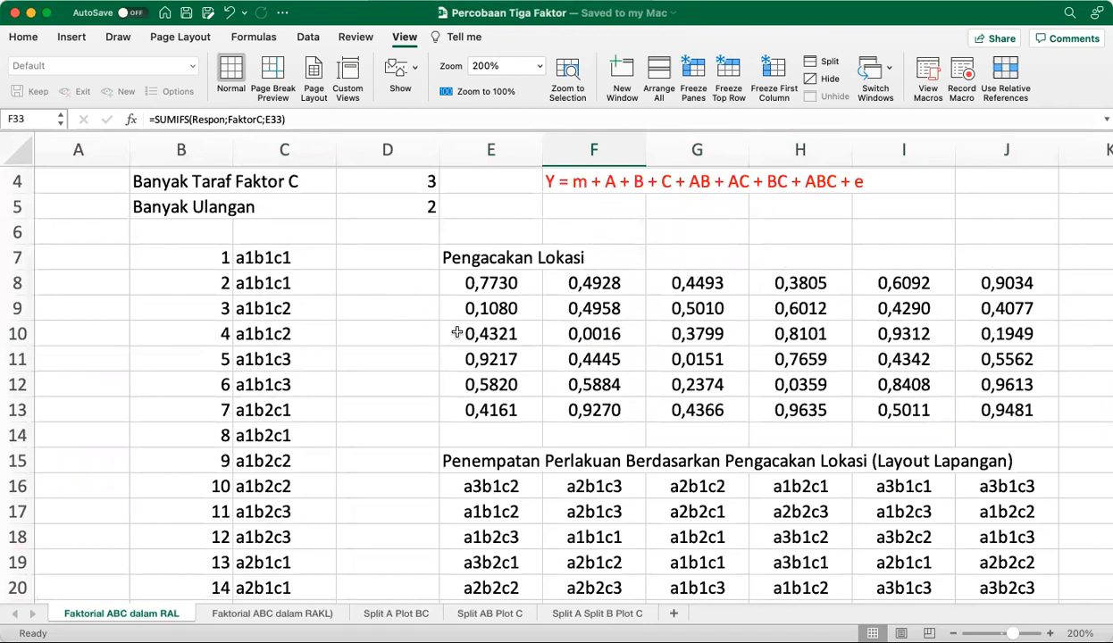
left_click(507, 494)
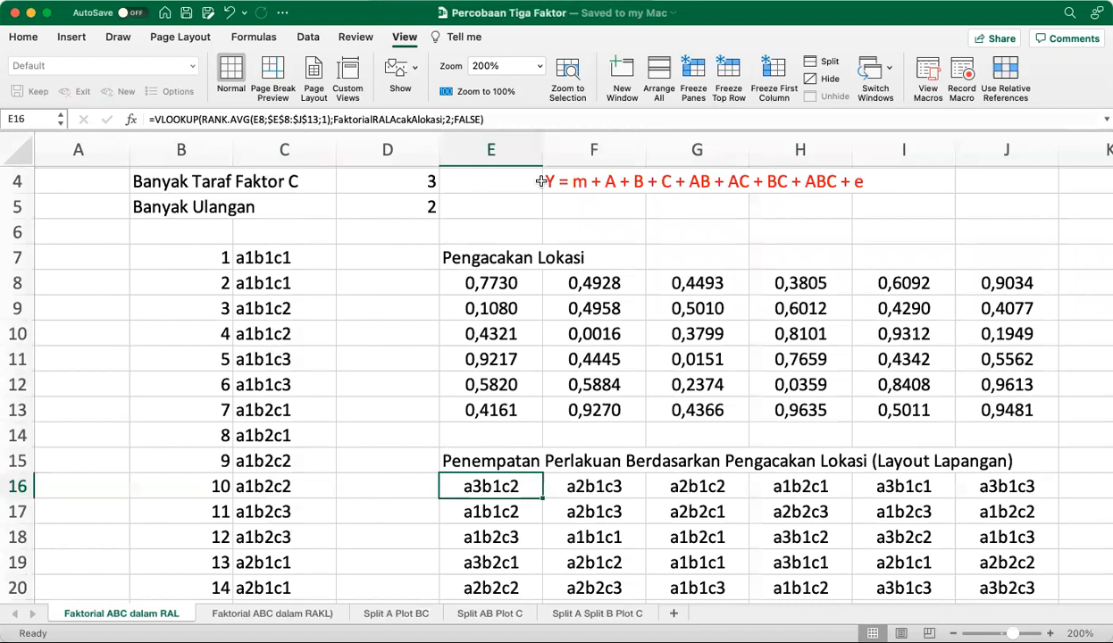
left_click(519, 119)
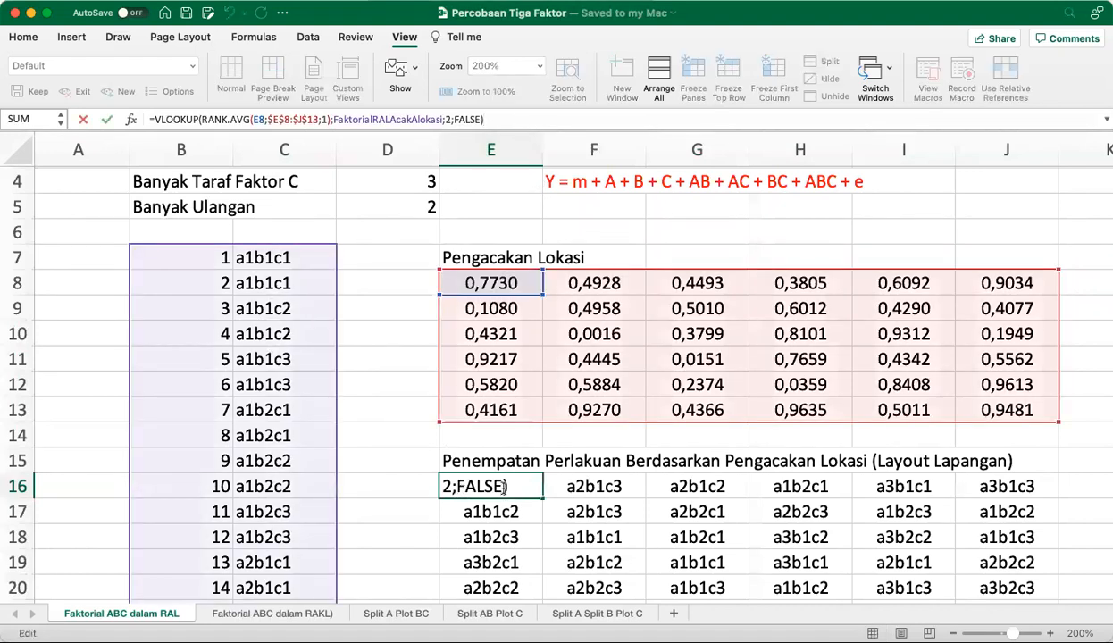
left_click(504, 488)
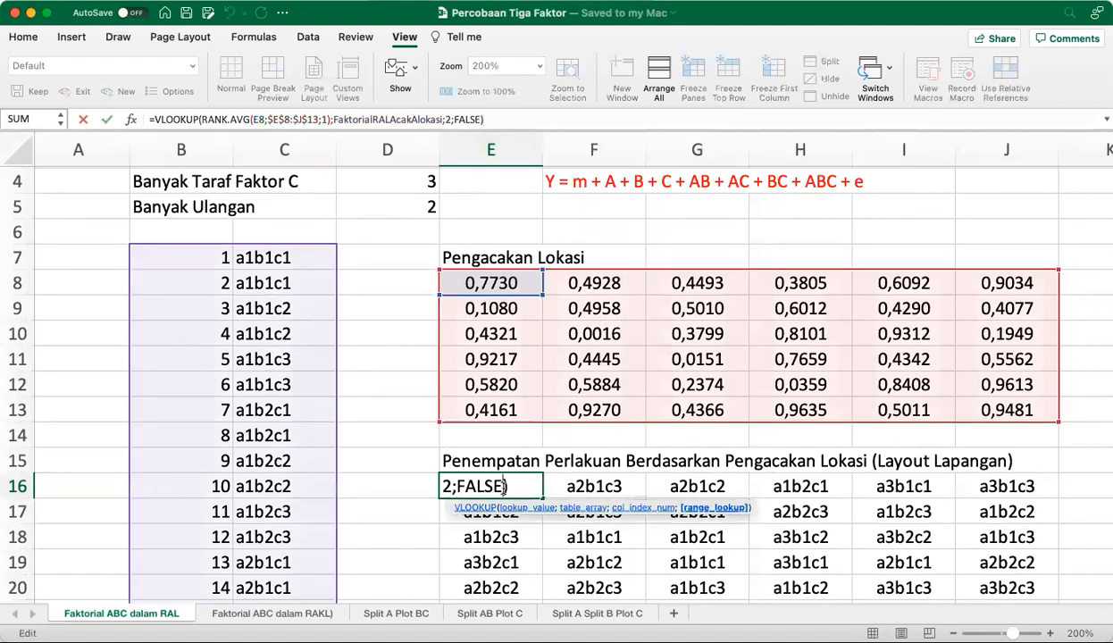
left_click(505, 122)
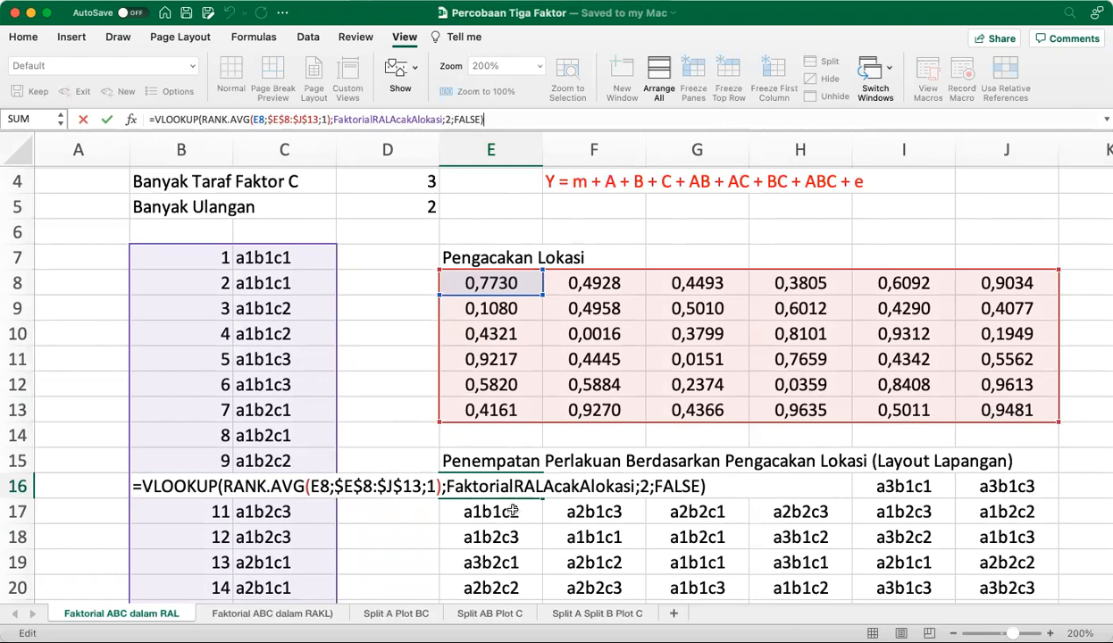
key("ctrl+Return")
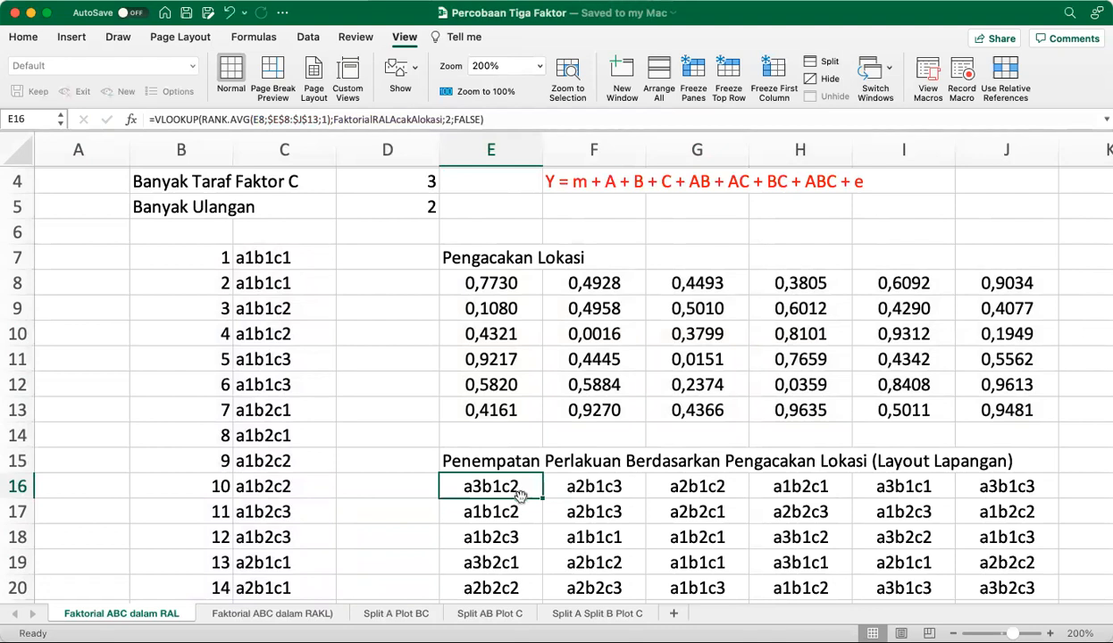
left_click(385, 429)
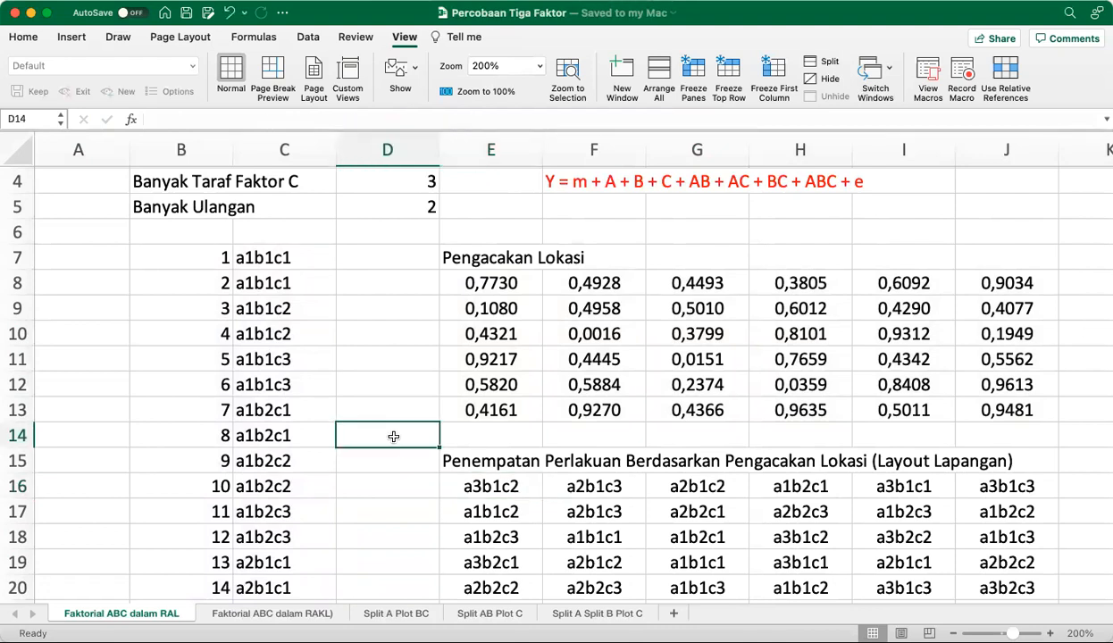
left_click(478, 487)
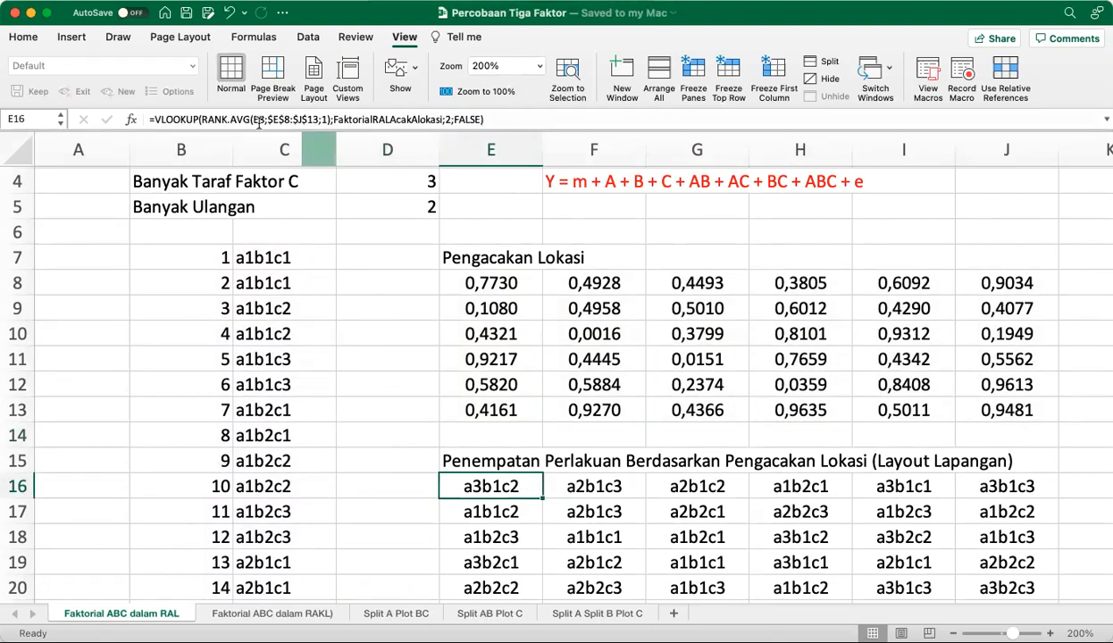
Copy the empty cell D16 and paste it onto itself repeatedly to redraw the random numbers and treatment layout
left_click(372, 438)
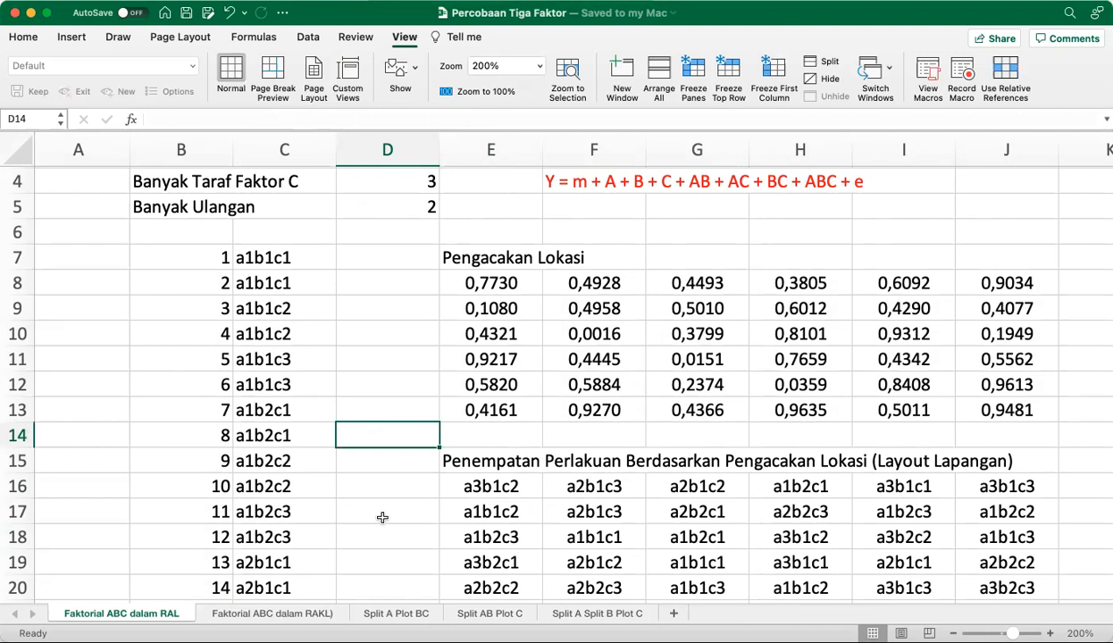
left_click(379, 485)
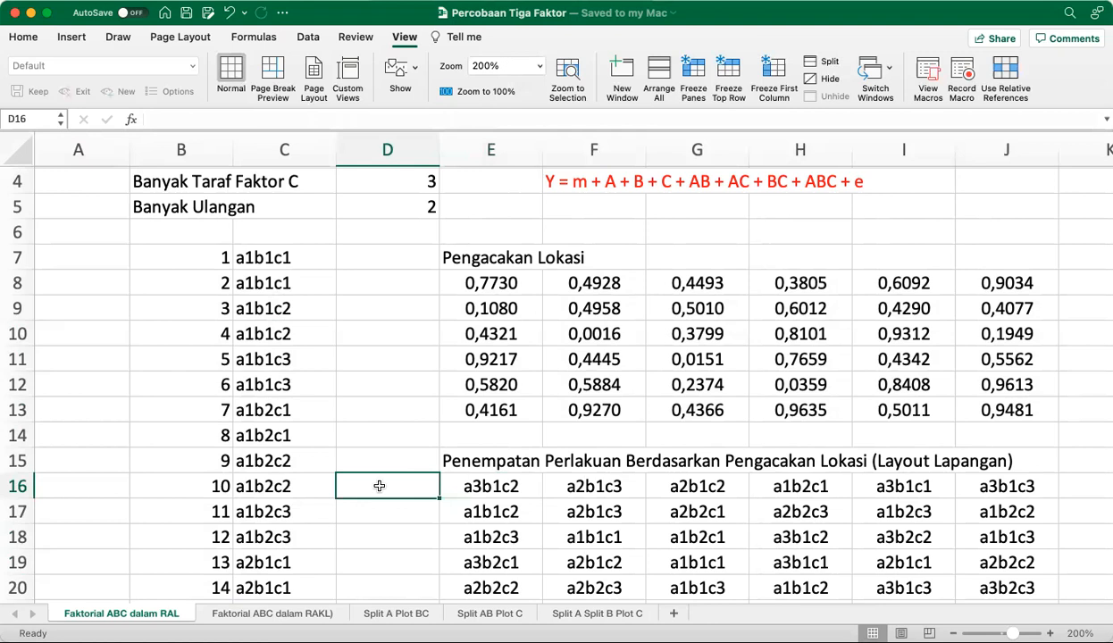
key("cmd+c")
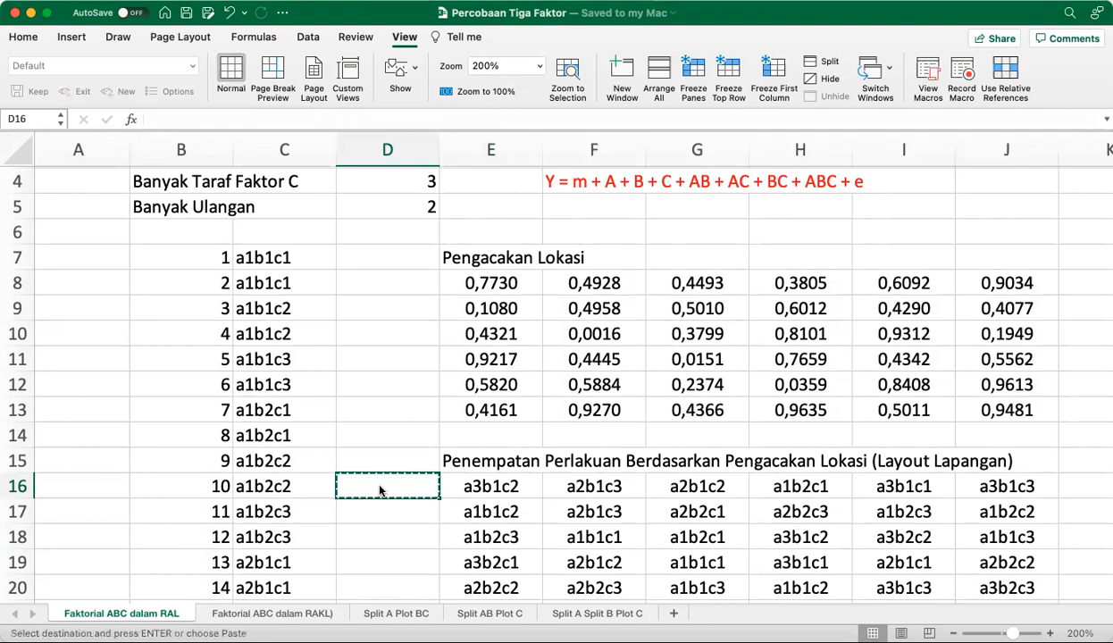
key("cmd+v")
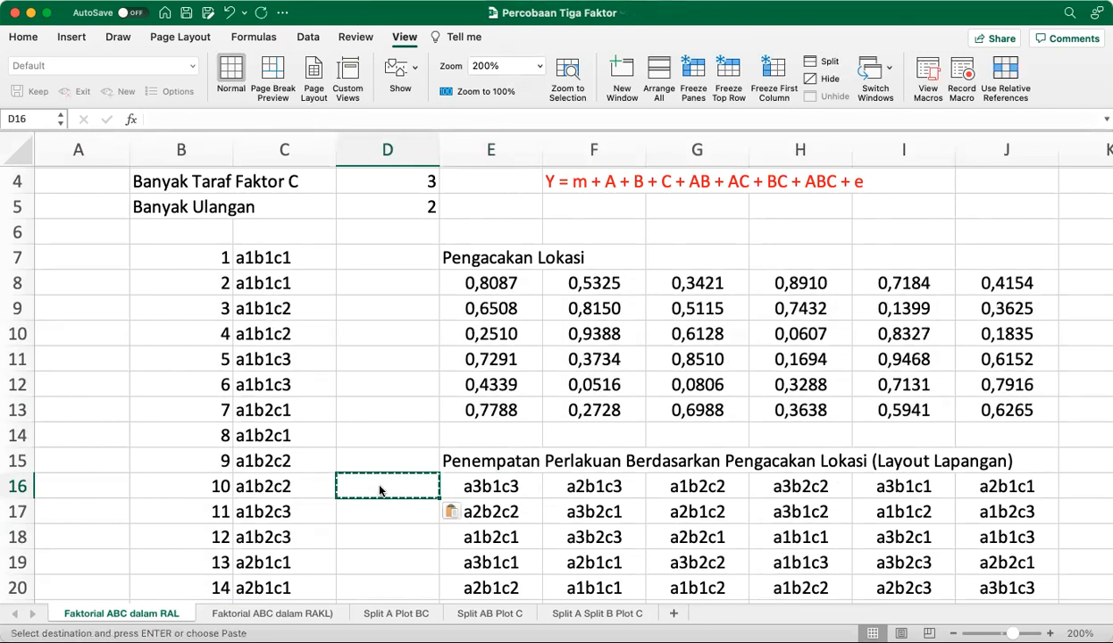
key("super+v")
key("super+v")
key("super+v")
key("super+v")
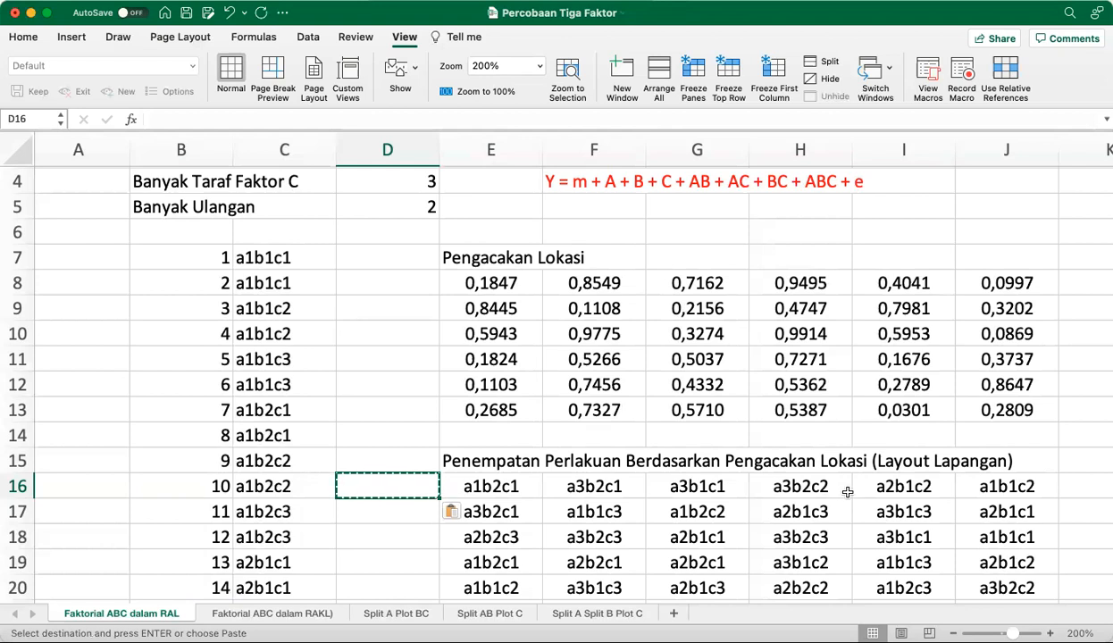
Go to the empty cell F23 beside Faktor A and paste a blank cell there twice to re-randomize the field layout
key("Down")
key("Down")
key("Right")
key("Right")
key("Down")
key("Down")
key("Down")
key("Down")
key("Down")
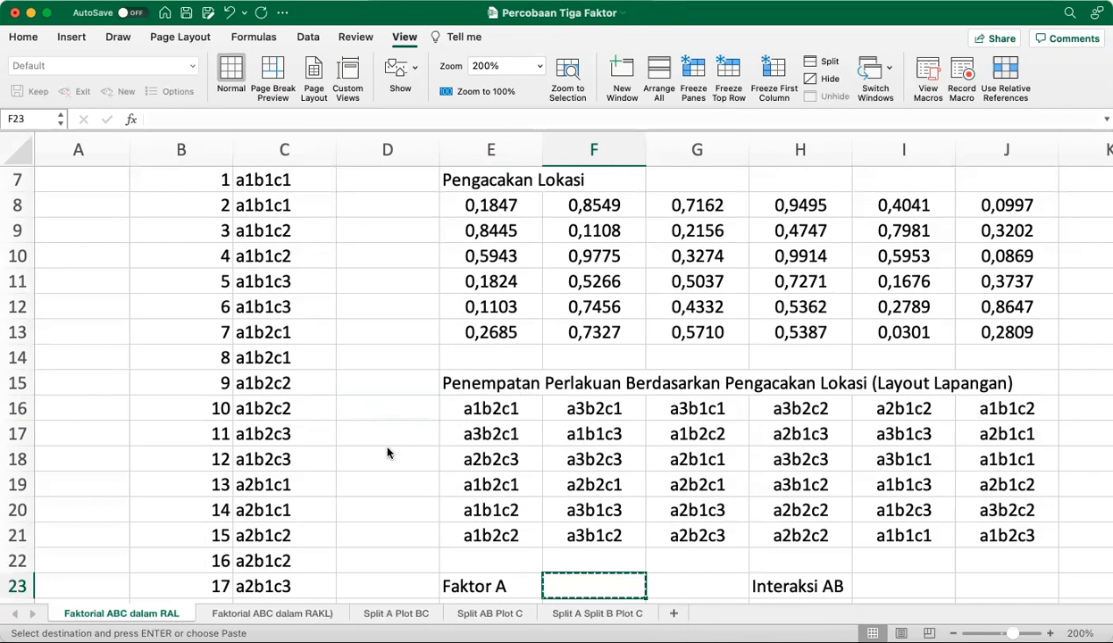
key("super+v")
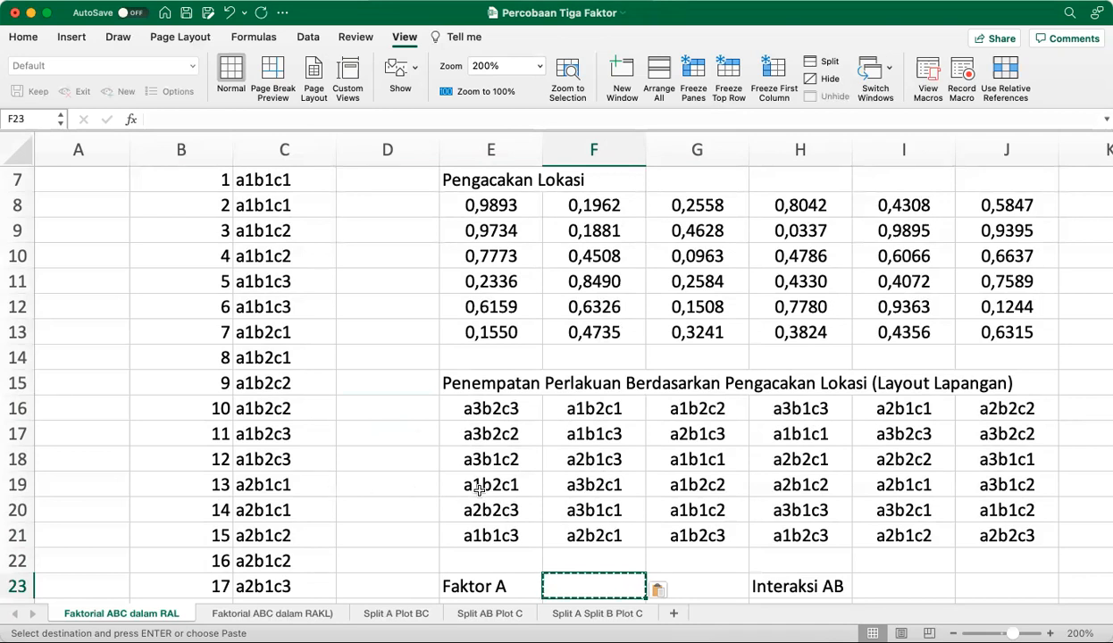
key("super+v")
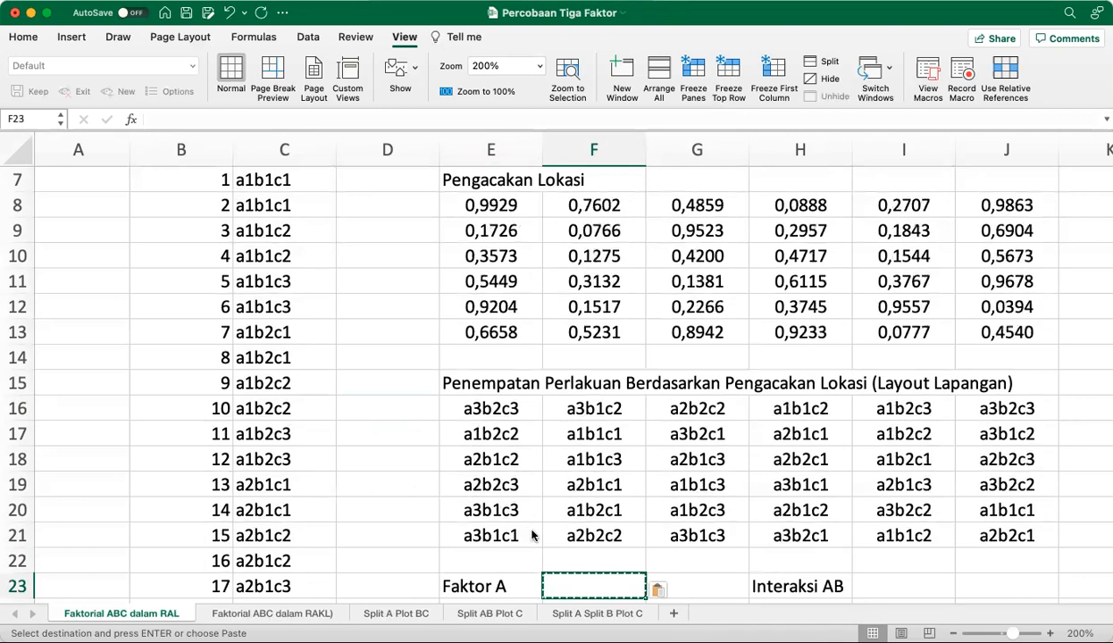
Paste the blank cell onto F23 over and over to redraw the random numbers and field layout many more times
key("super+v")
key("super+v")
key("super+v")
key("super+v")
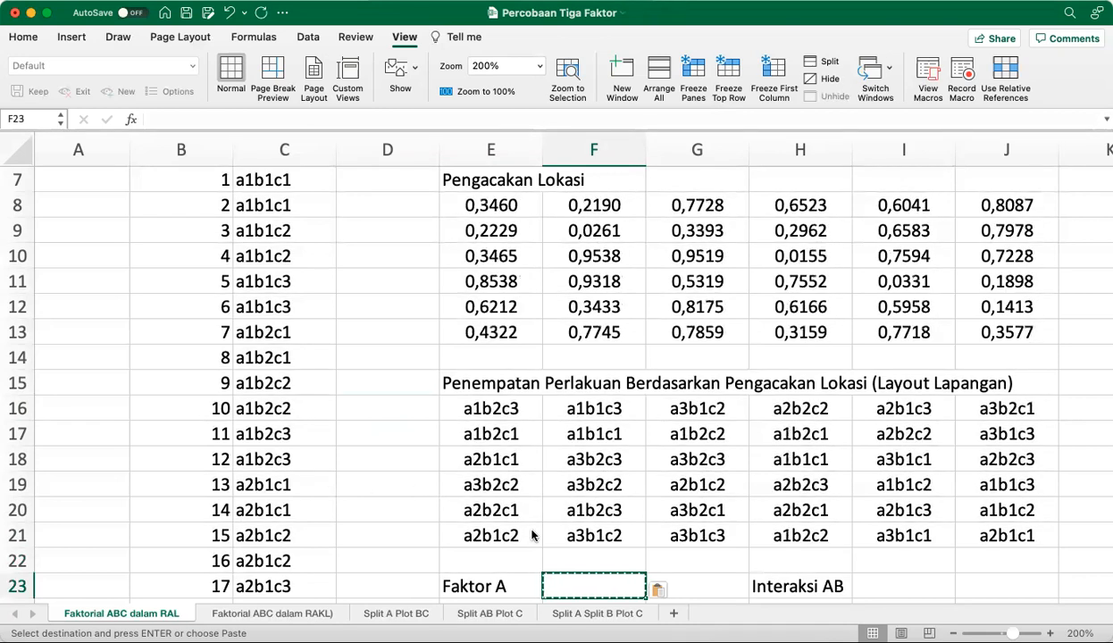
key("super+v")
key("super+v")
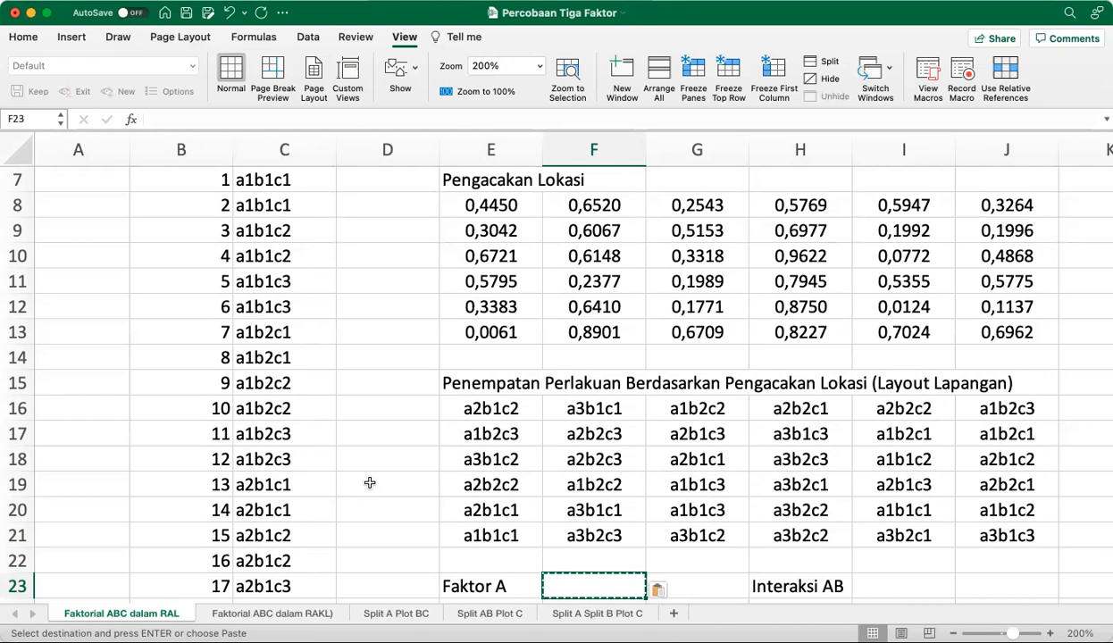
key("super+v")
key("super+v")
key("super+v")
key("super+v")
key("super+v")
key("super+v")
key("super+v")
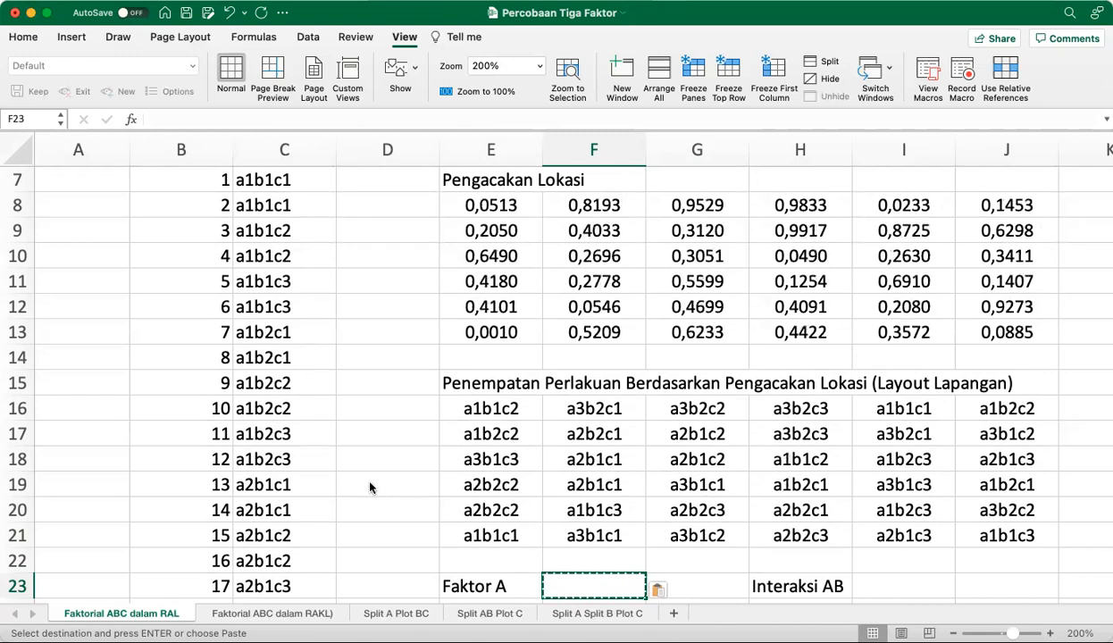
key("super+v")
key("super+v")
key("super+v")
key("super+v")
key("super+v")
key("super+v")
key("super+v")
key("super+v")
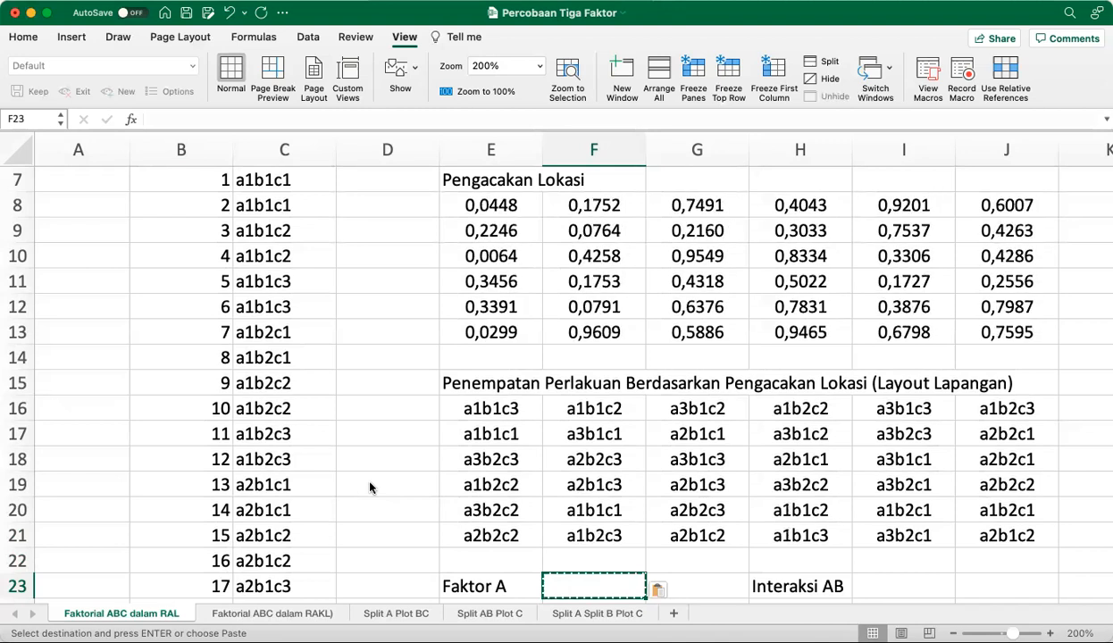
key("super+v")
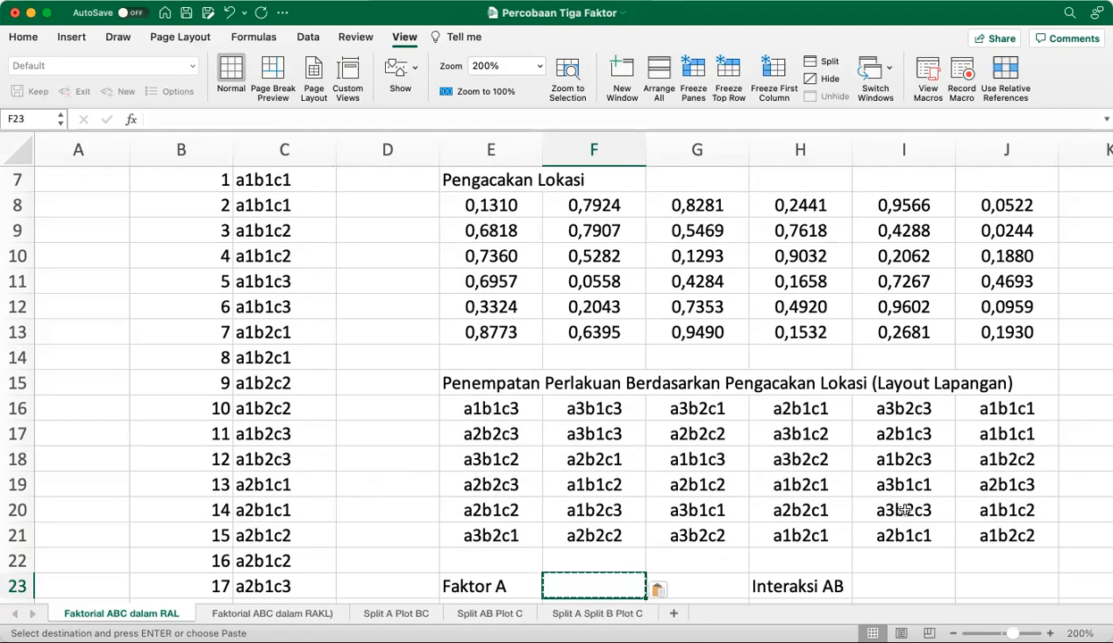
Review the data table listing No, Faktor A, Faktor B, Faktor C and Respon, and go to the second response in P4
scroll(905, 510, "down", 2)
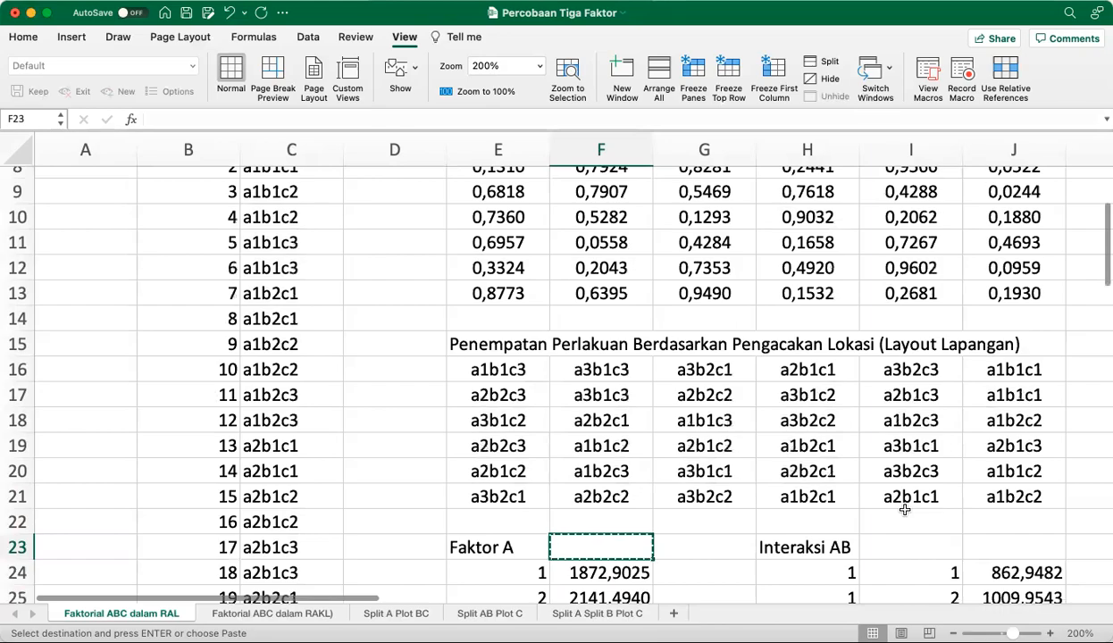
scroll(905, 510, "up", 3)
scroll(905, 510, "right", 3)
scroll(904, 510, "down", 2)
scroll(905, 510, "left", 2)
scroll(905, 510, "up", 2)
scroll(905, 510, "right", 4)
scroll(905, 510, "right", 2)
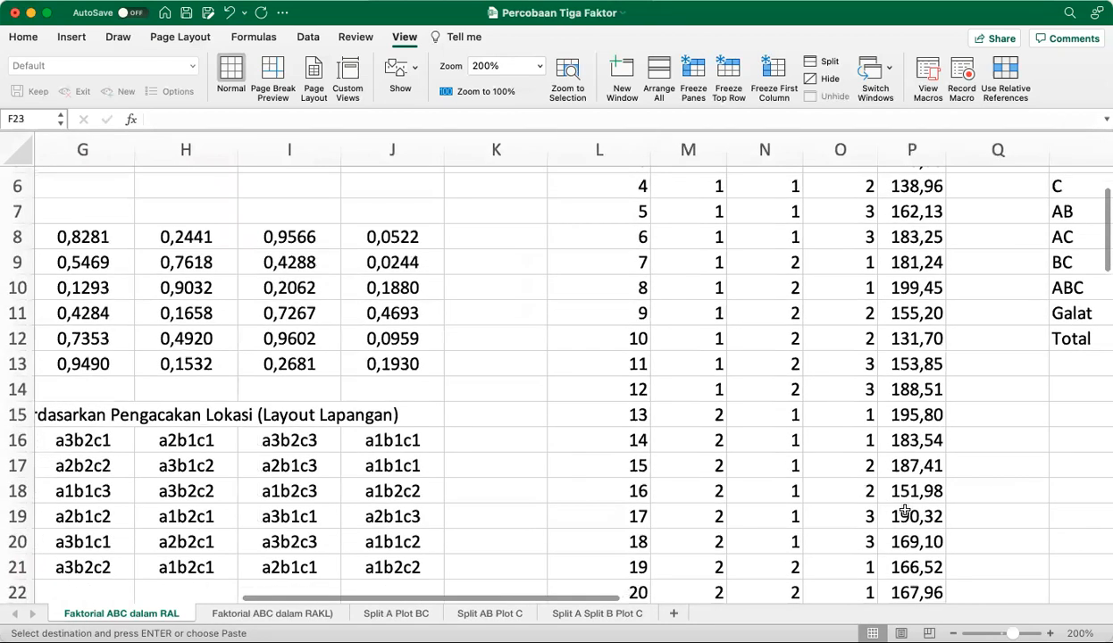
scroll(905, 509, "up", 4)
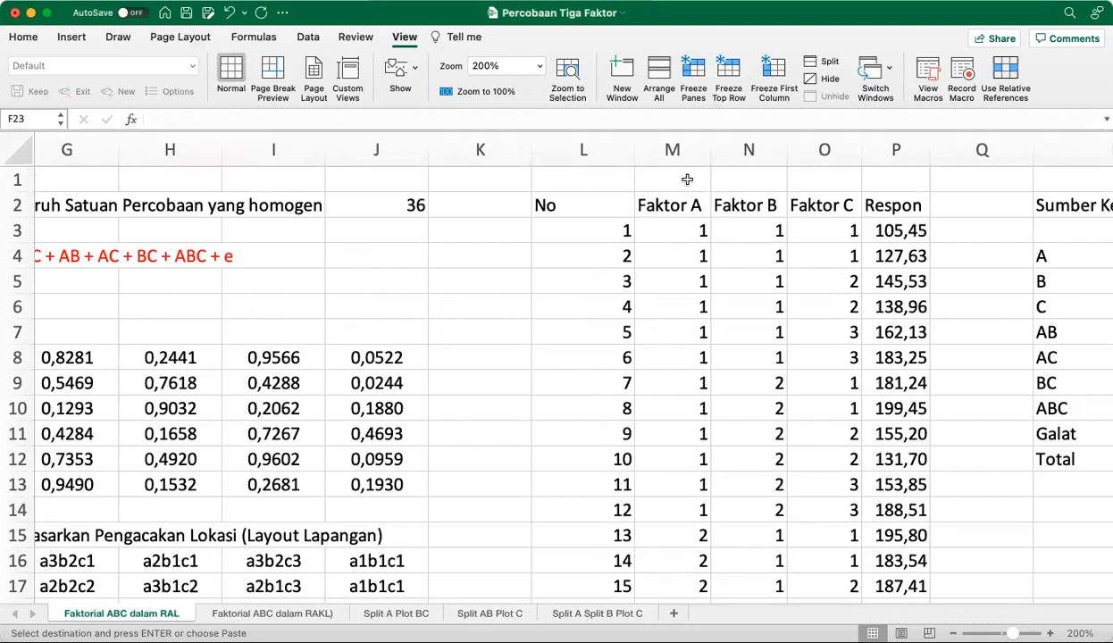
scroll(685, 179, "left", 2)
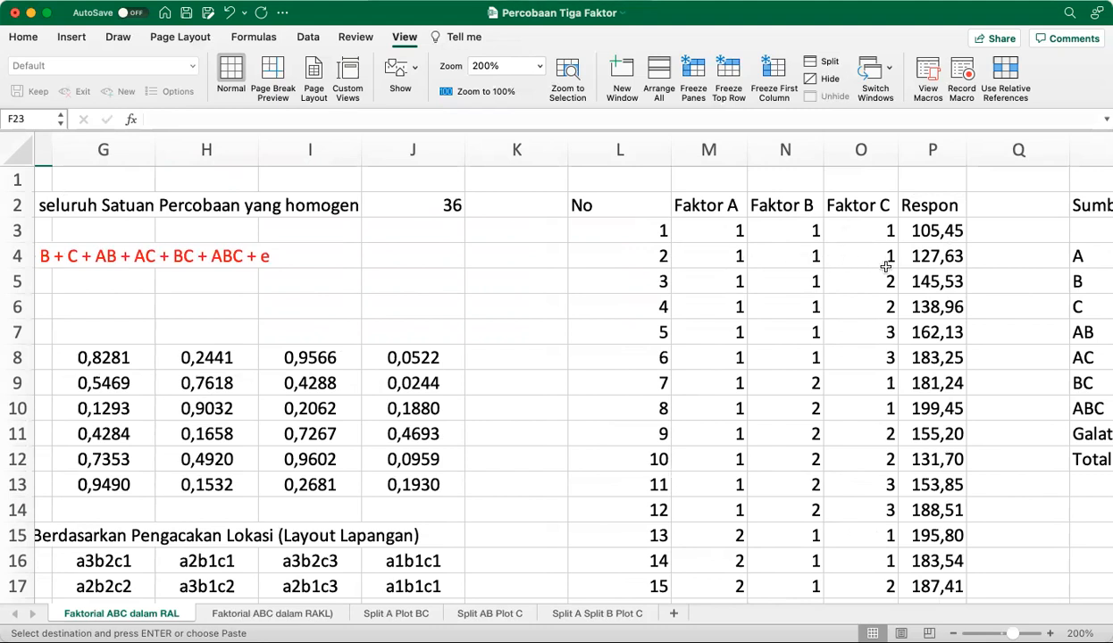
left_click(925, 256)
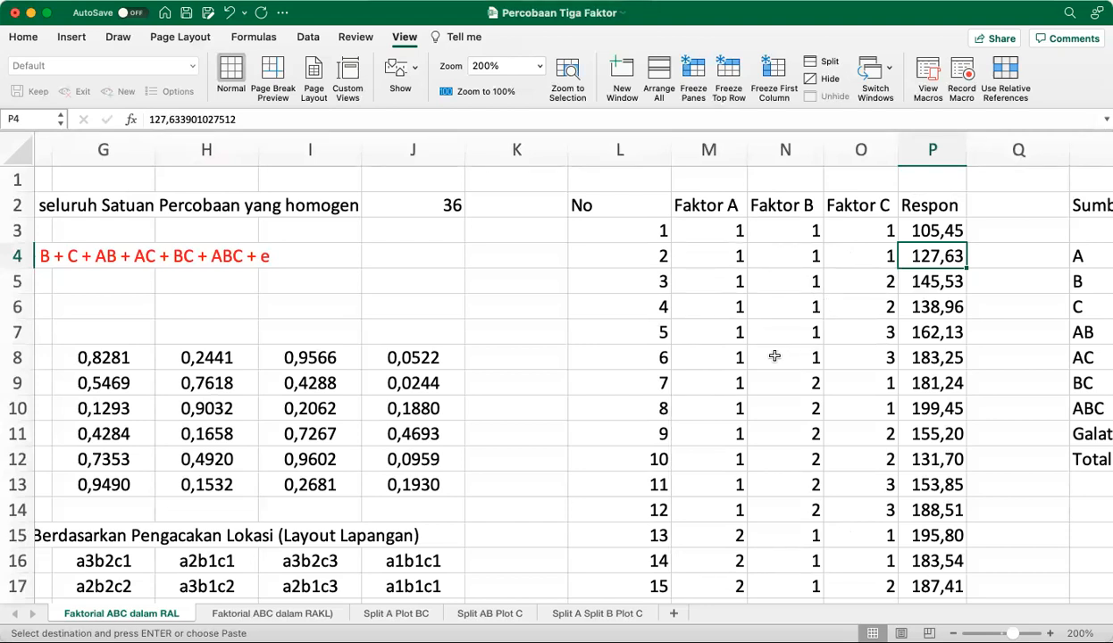
Move back along row 4 to D4 to examine the three-factor linear model equation beside it
key("Left")
key("Left")
key("Left")
key("Left")
key("Left")
key("Left")
key("Left")
key("Left")
key("Left")
key("Left")
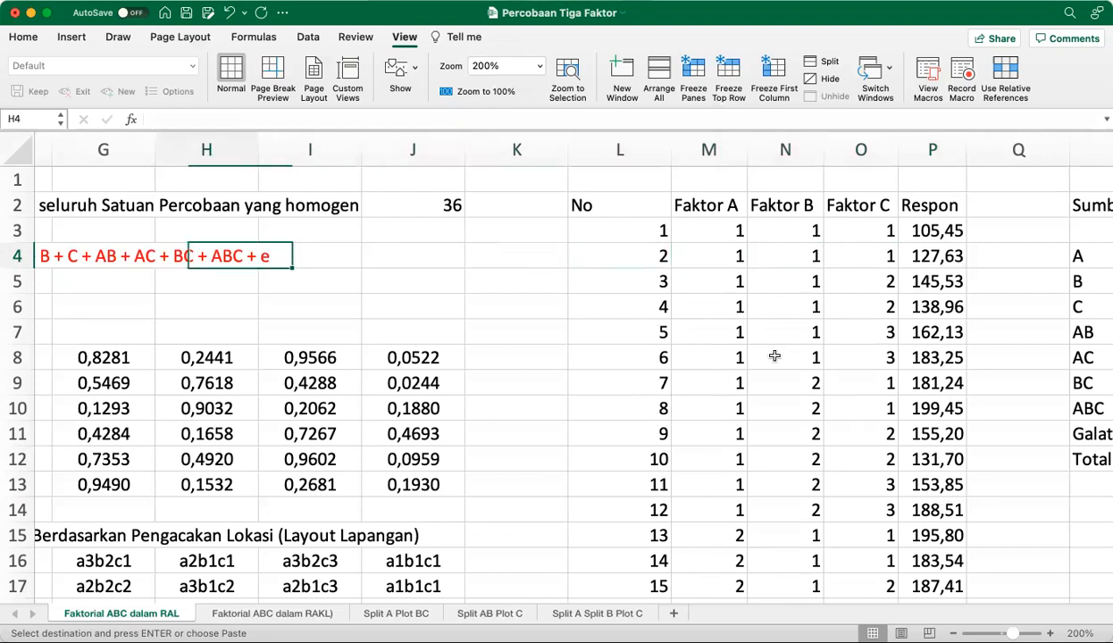
key("Left")
key("Left")
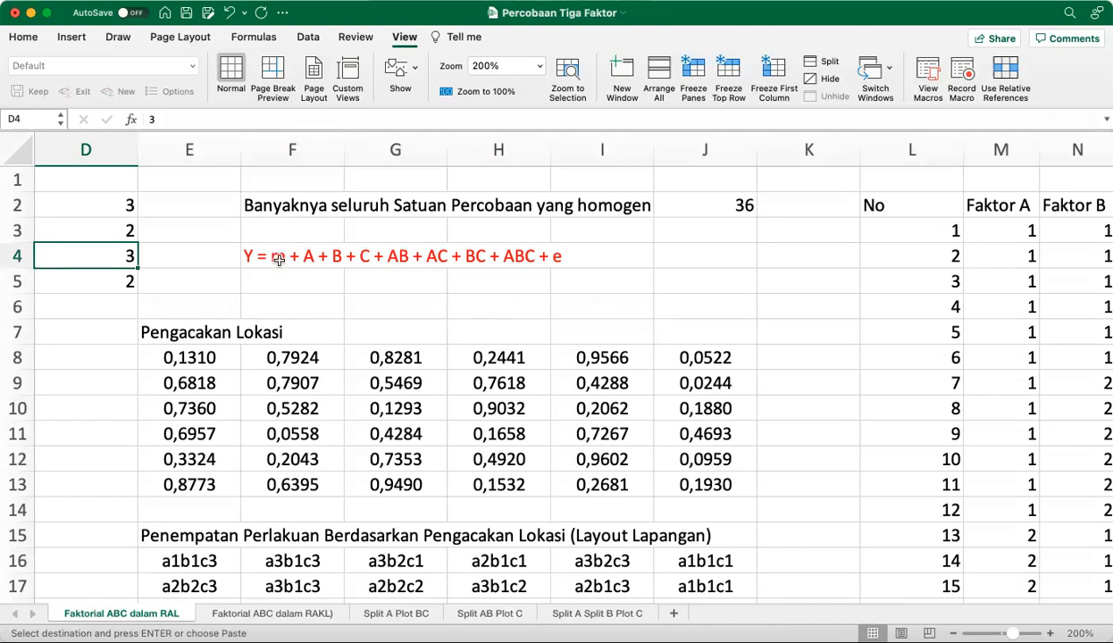
Try the Symbol font on the whole model equation in F4, undo the font change and leave the cell
left_click(250, 257)
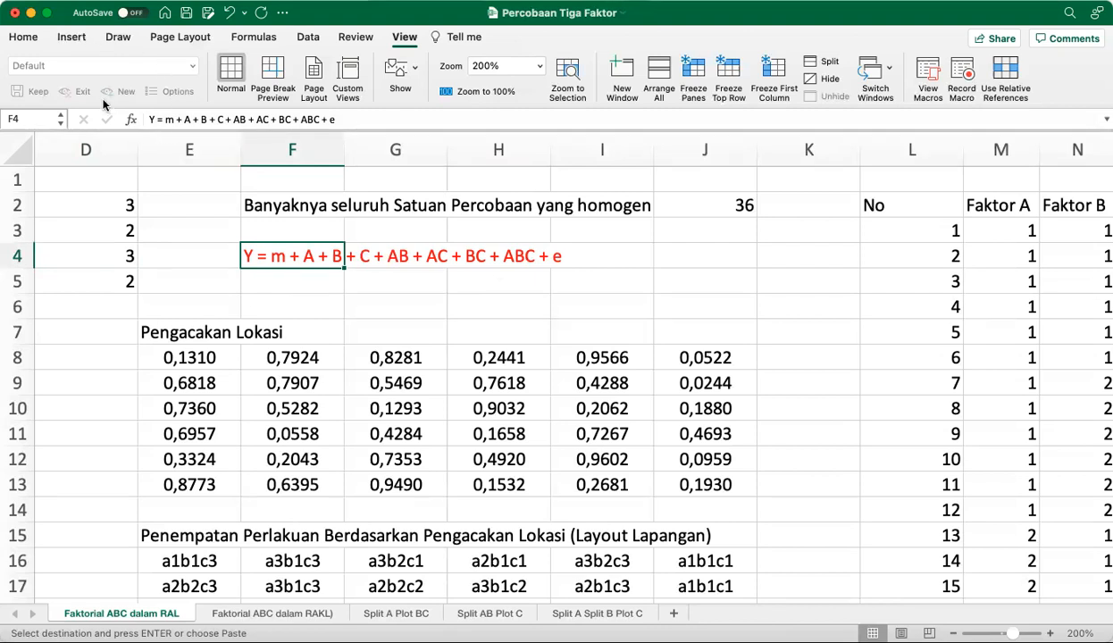
left_click_drag(149, 119, 341, 122)
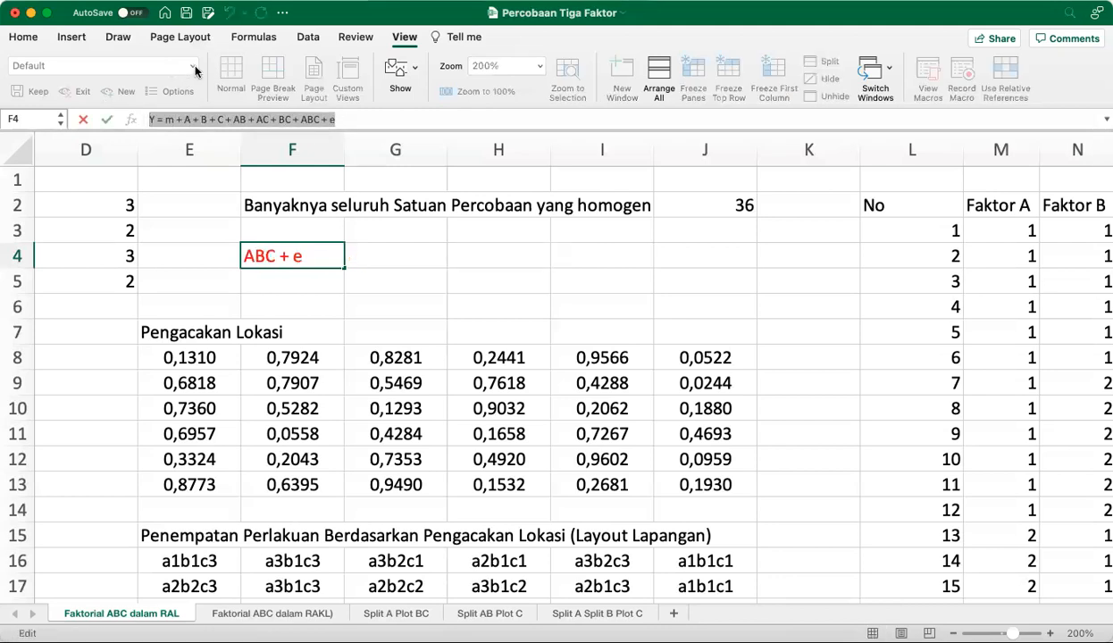
left_click(24, 37)
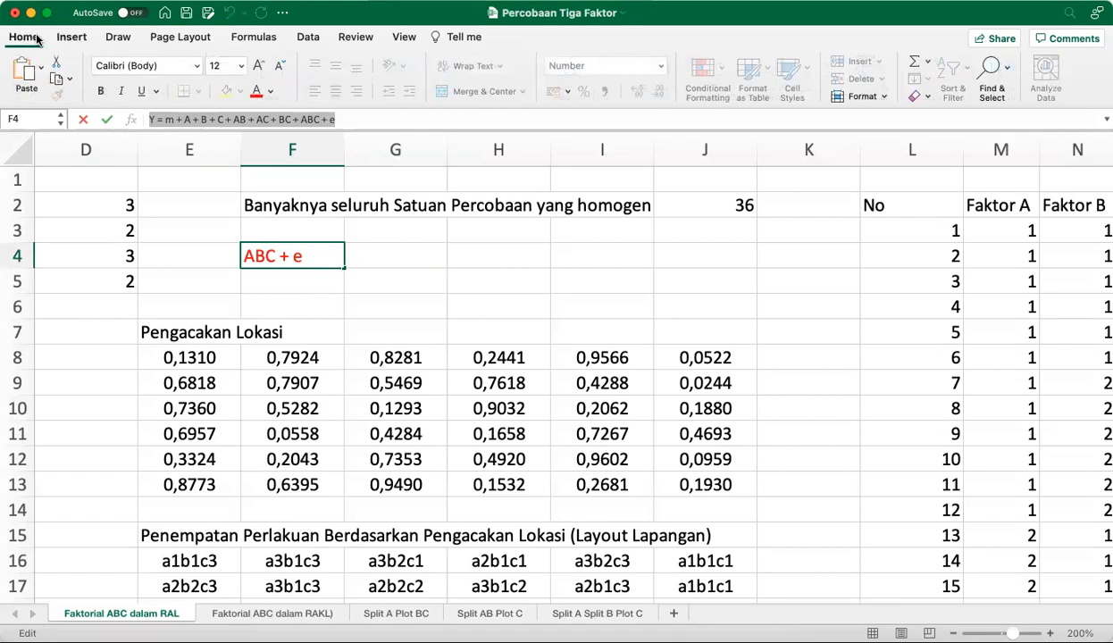
left_click(197, 68)
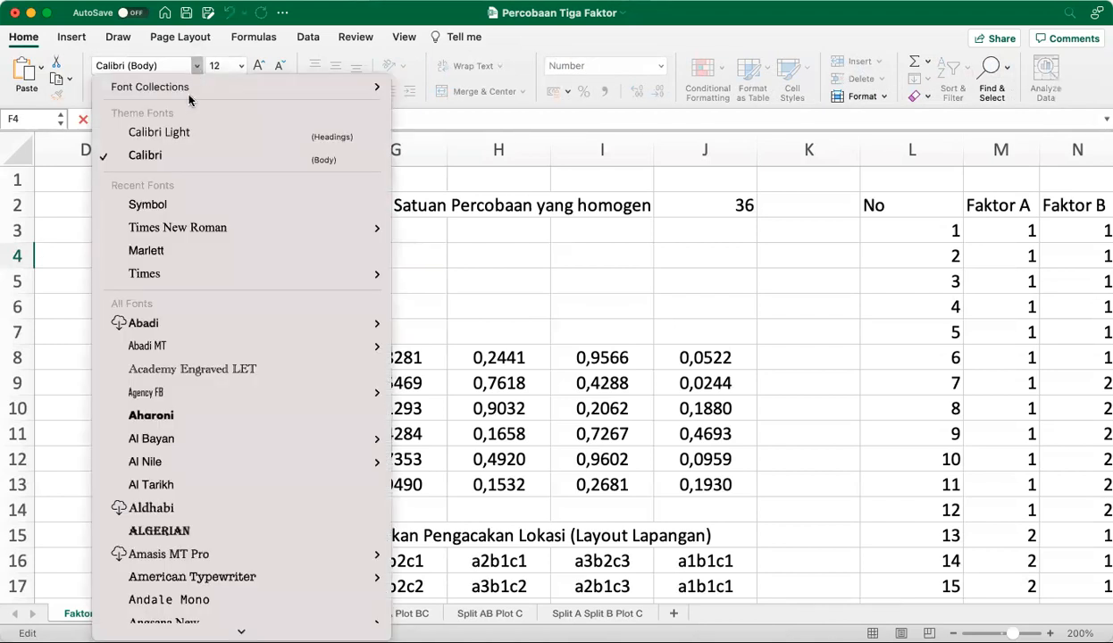
left_click(172, 205)
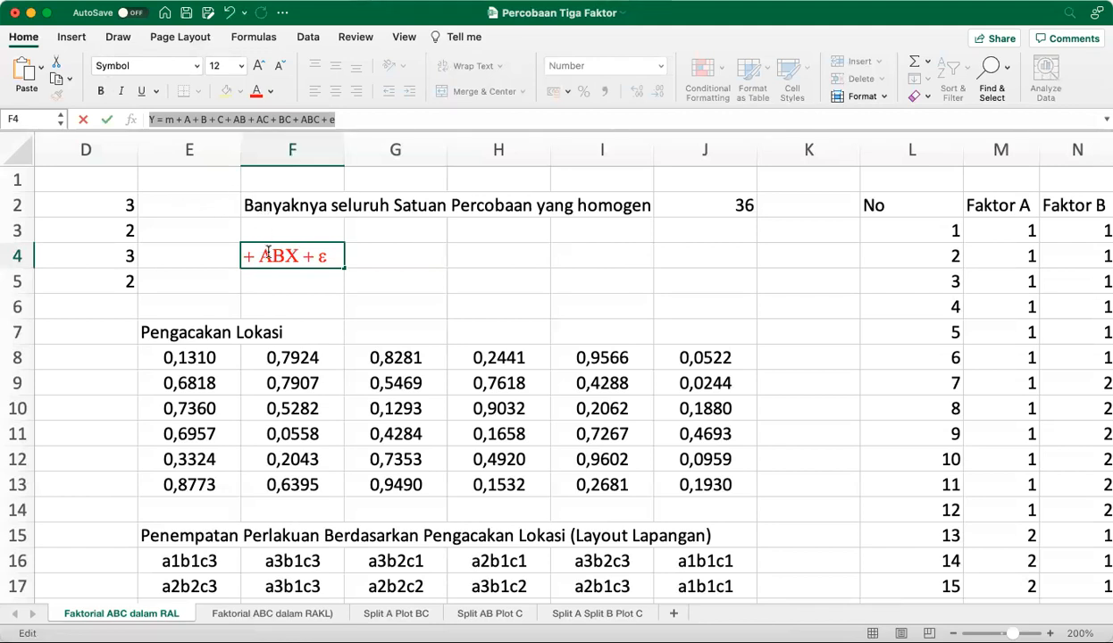
key("super+z")
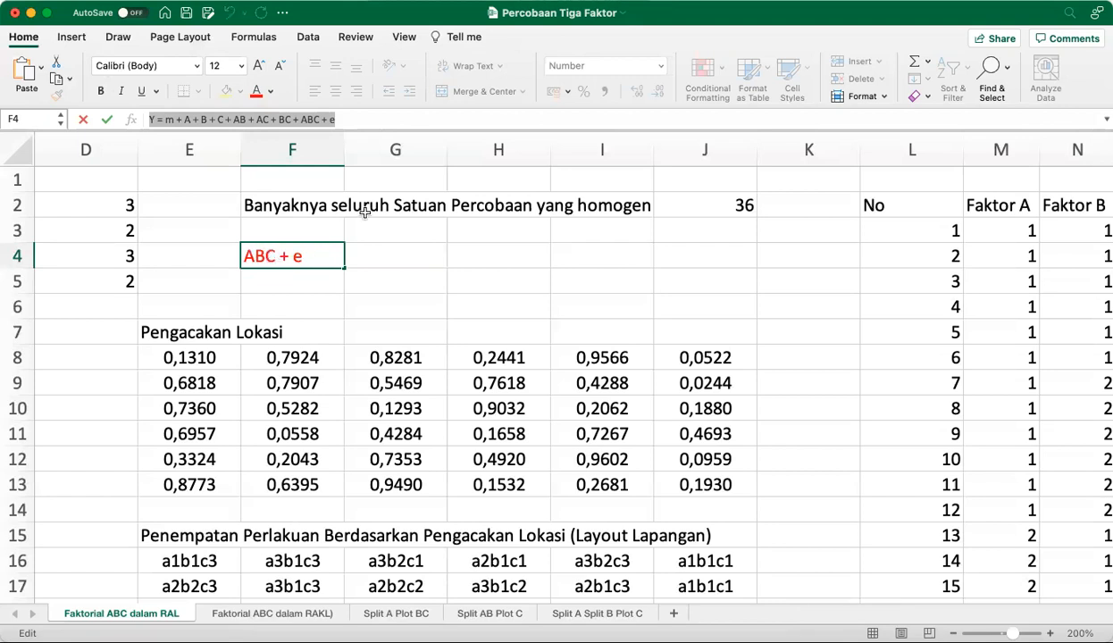
left_click(455, 235)
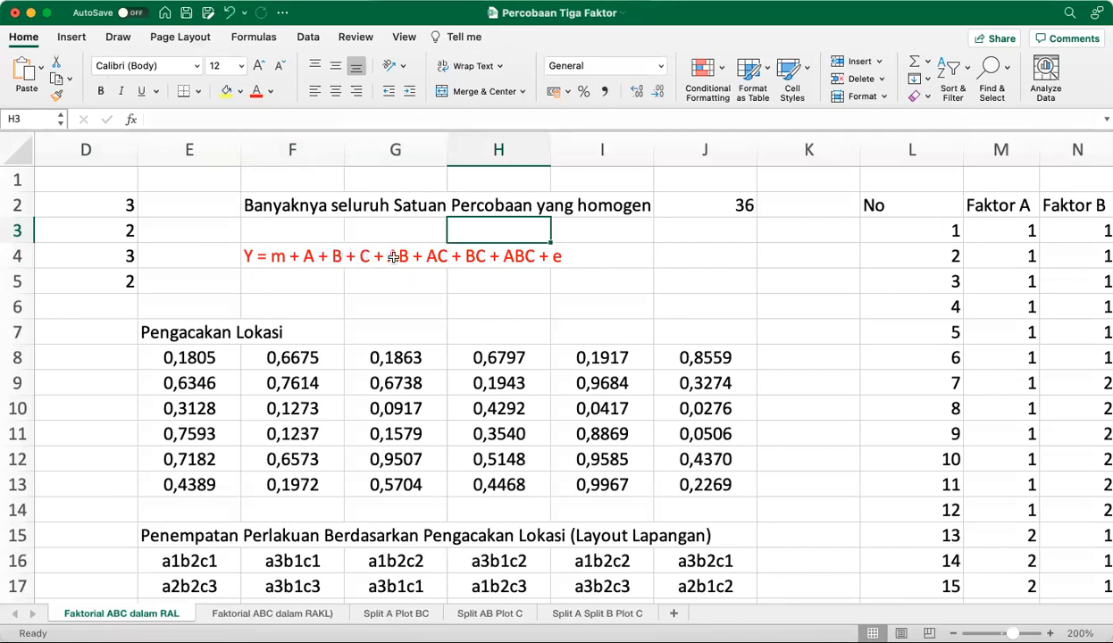
Go to the data table and examine the Faktor A, B and C levels and response of observation 1 in row 3
key("Right")
key("Right")
key("Right")
key("Right")
key("Right")
key("Right")
key("Right")
key("Right")
key("Right")
key("Right")
key("Right")
key("Right")
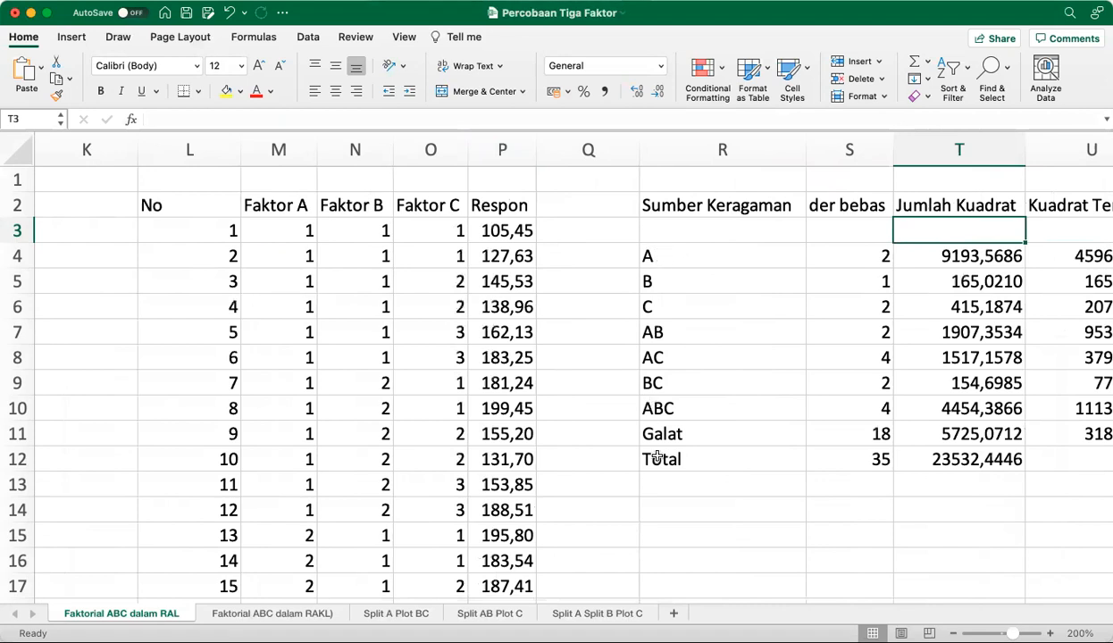
left_click(282, 223)
key("Right")
key("Right")
key("Right")
key("Left")
key("Left")
key("Left")
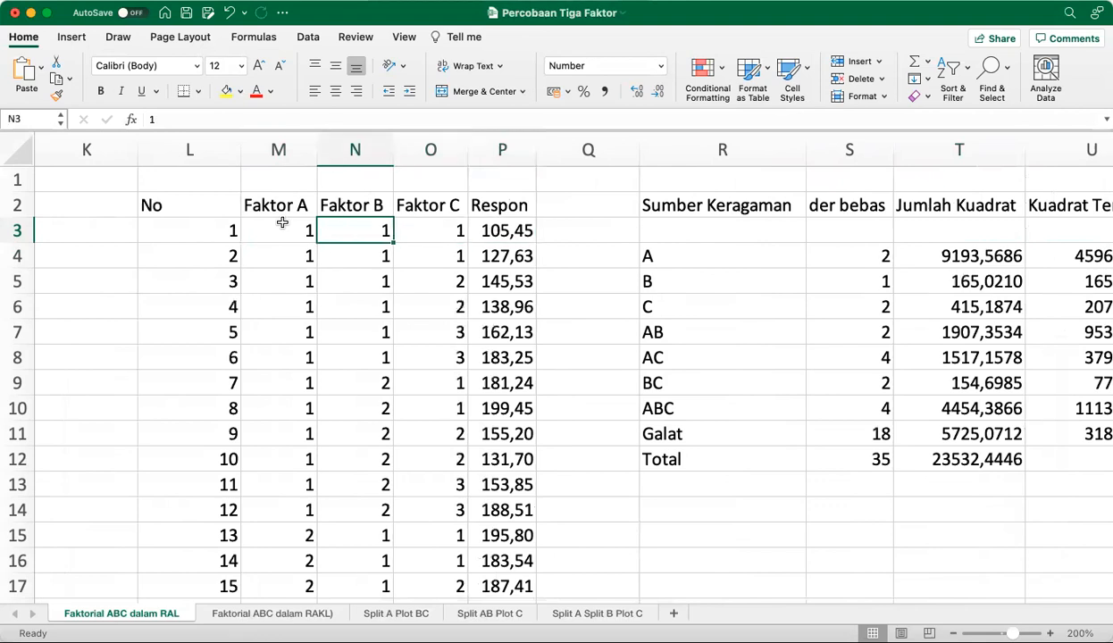
Examine the factor levels and responses of observations 5 and 6 in rows 7 and 8
key("Down")
key("Down")
key("Down")
key("Down")
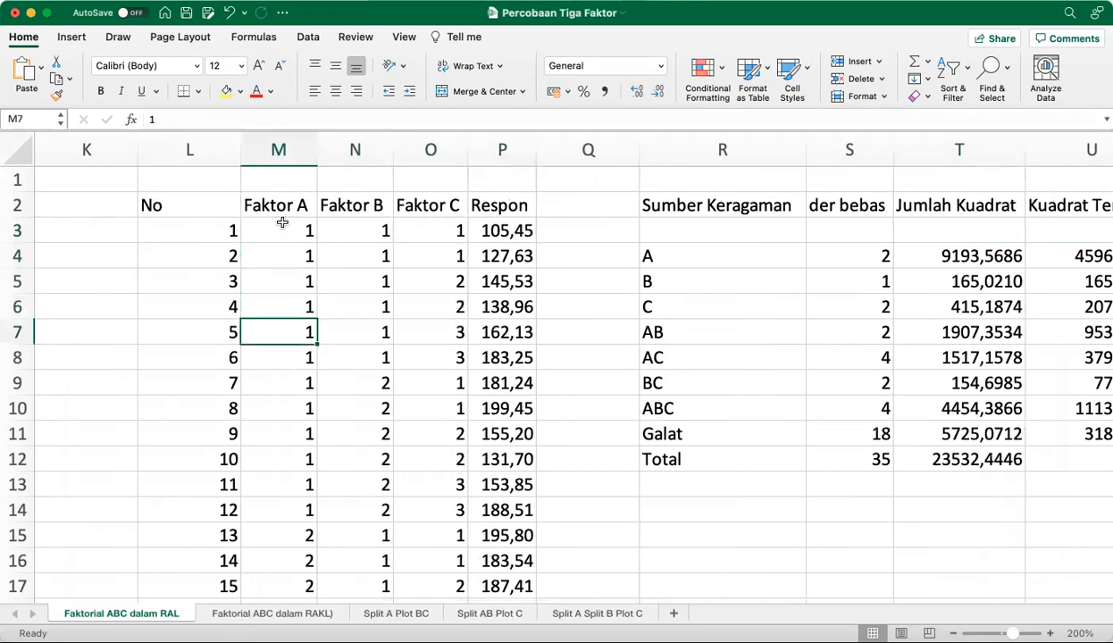
key("Right")
key("Right")
key("Right")
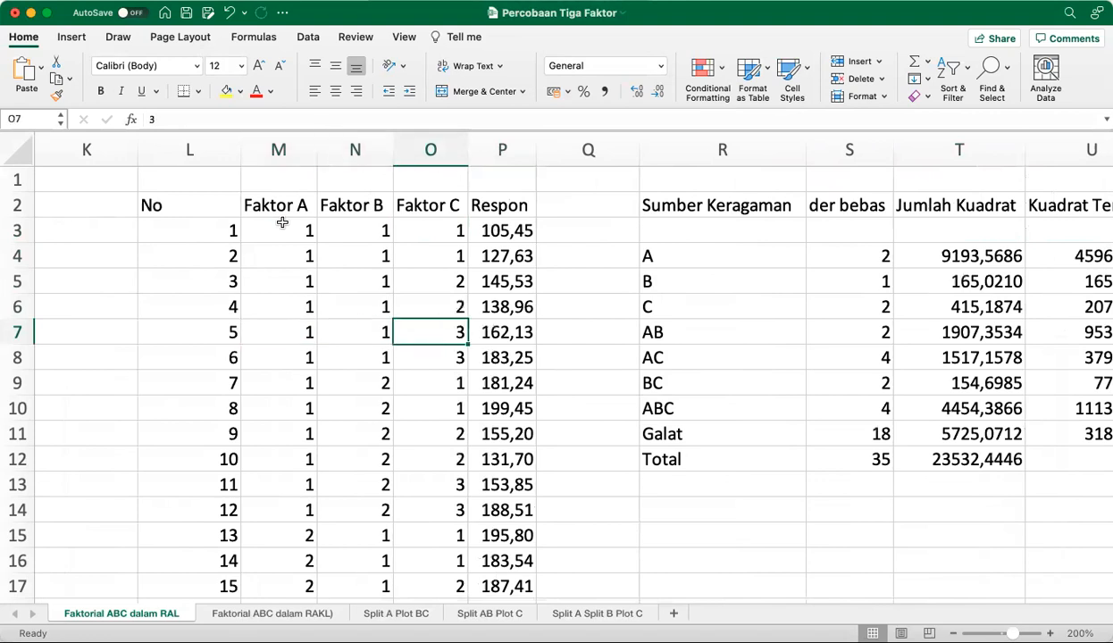
key("Down")
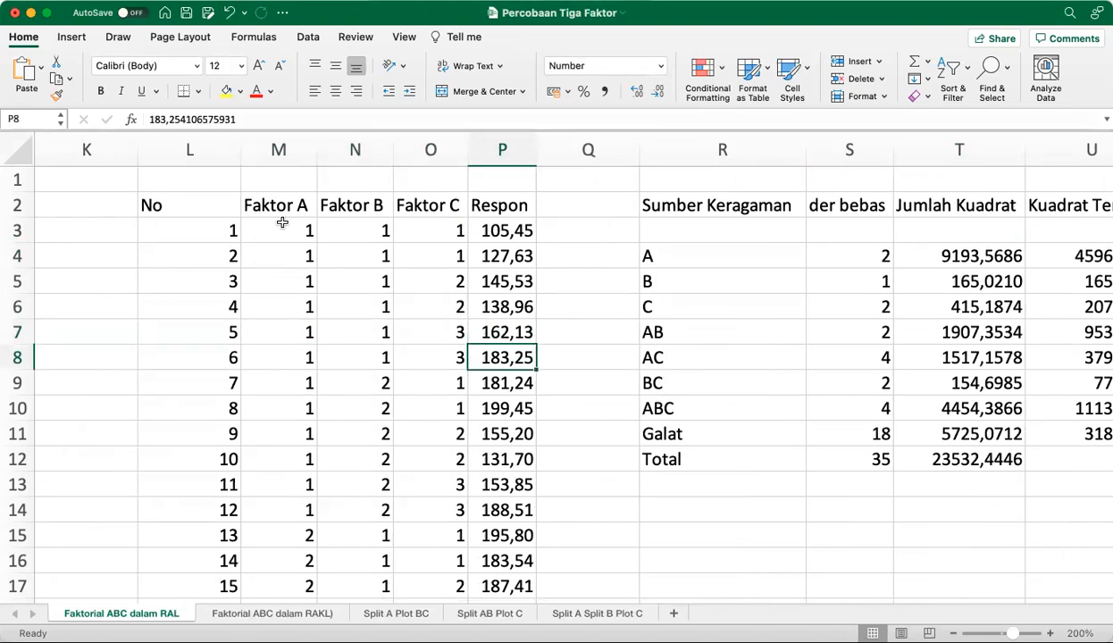
Jump to the last observation in row 38 and examine its factor levels and response
key("ctrl+Down")
key("Left")
key("Left")
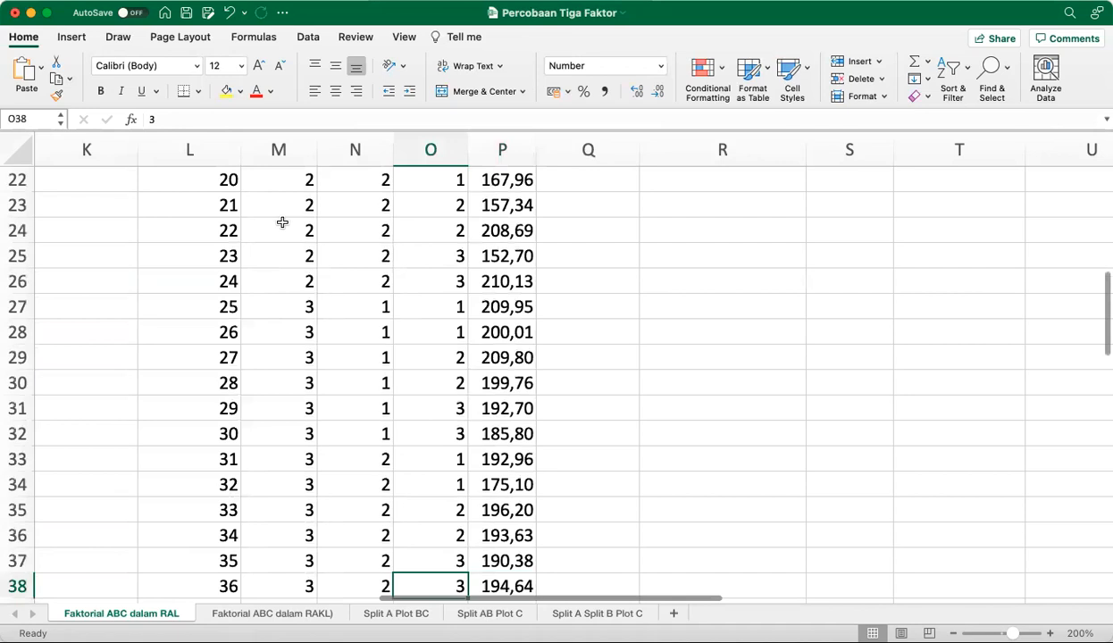
key("Right")
key("Right")
key("Right")
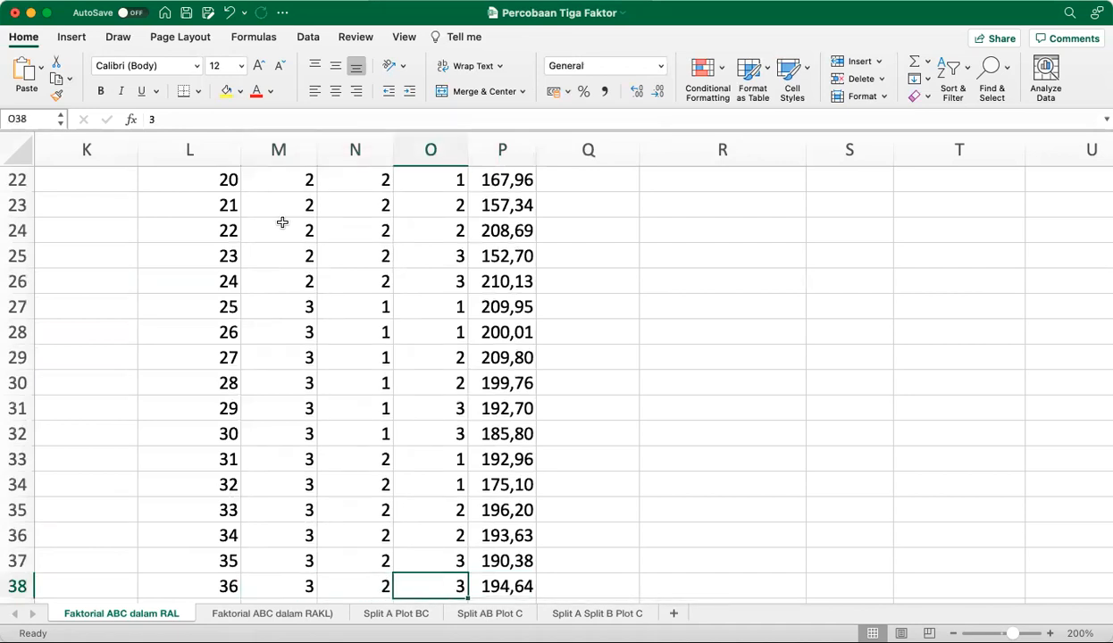
Return to the start of the data table and review the Faktor A, Faktor B, Faktor C and Respon column headings
key("ctrl+Up")
key("Right")
key("Left")
key("Left")
key("Left")
key("Left")
key("Right")
key("Right")
key("Right")
Select the response values P3:P38 and check the range name assigned to them
key("Down")
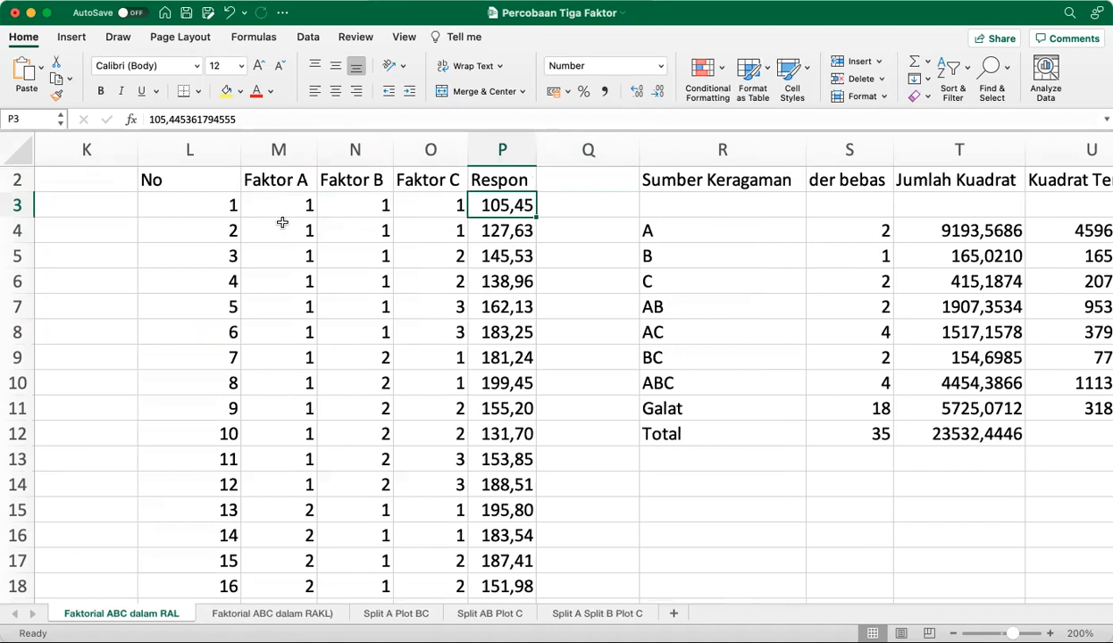
key("ctrl+shift+Down")
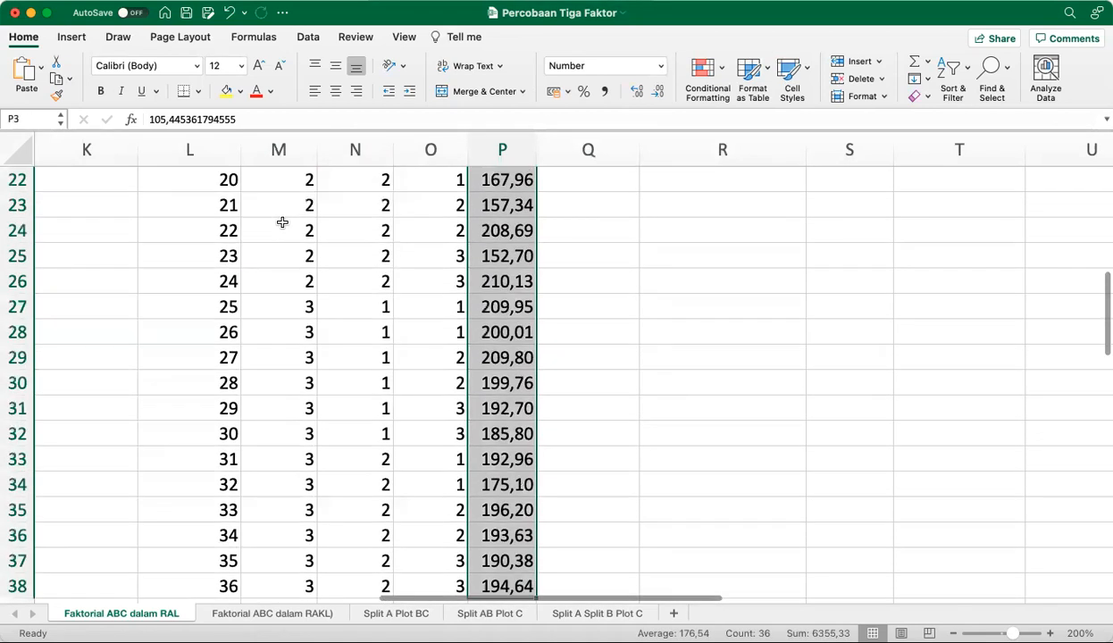
key("Return")
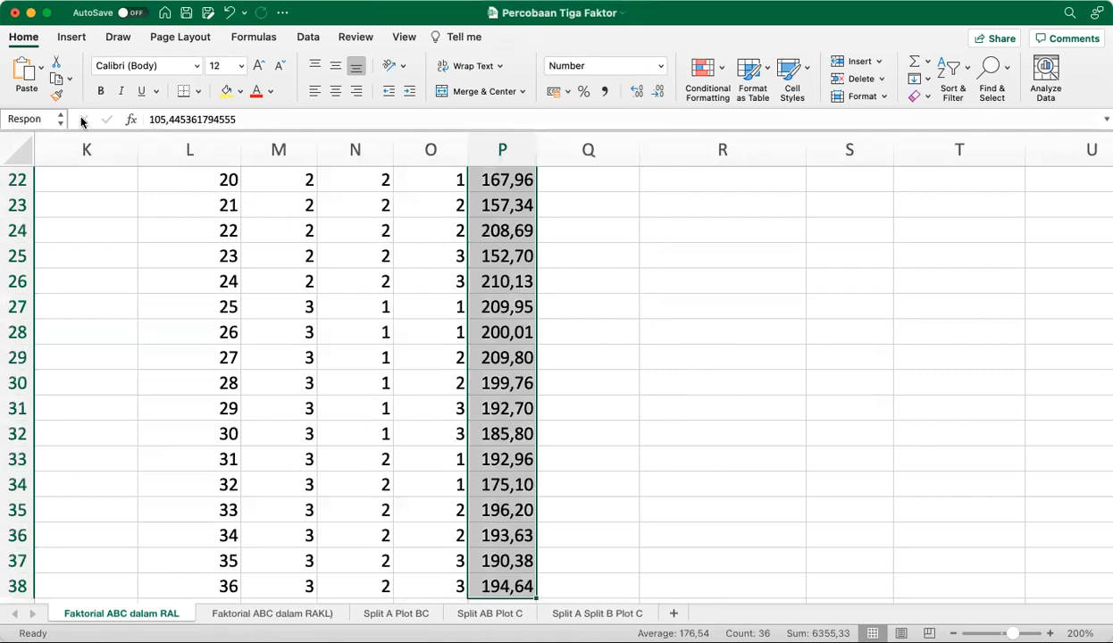
Select the Faktor A levels M3:M38 and check the range name assigned to them
key("Left")
key("Left")
key("Left")
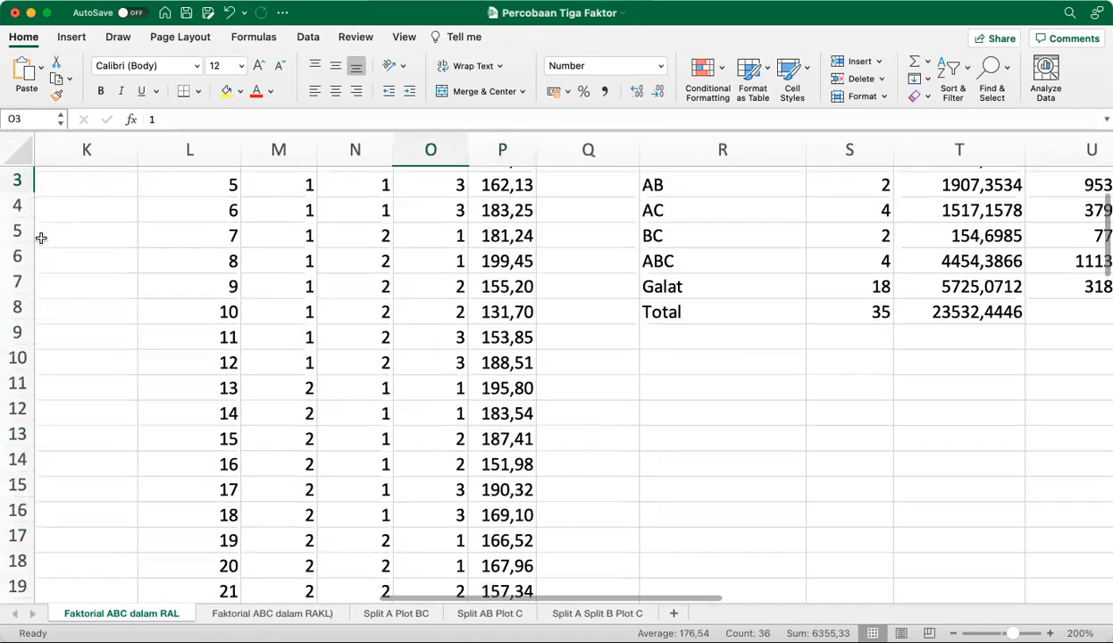
key("Up")
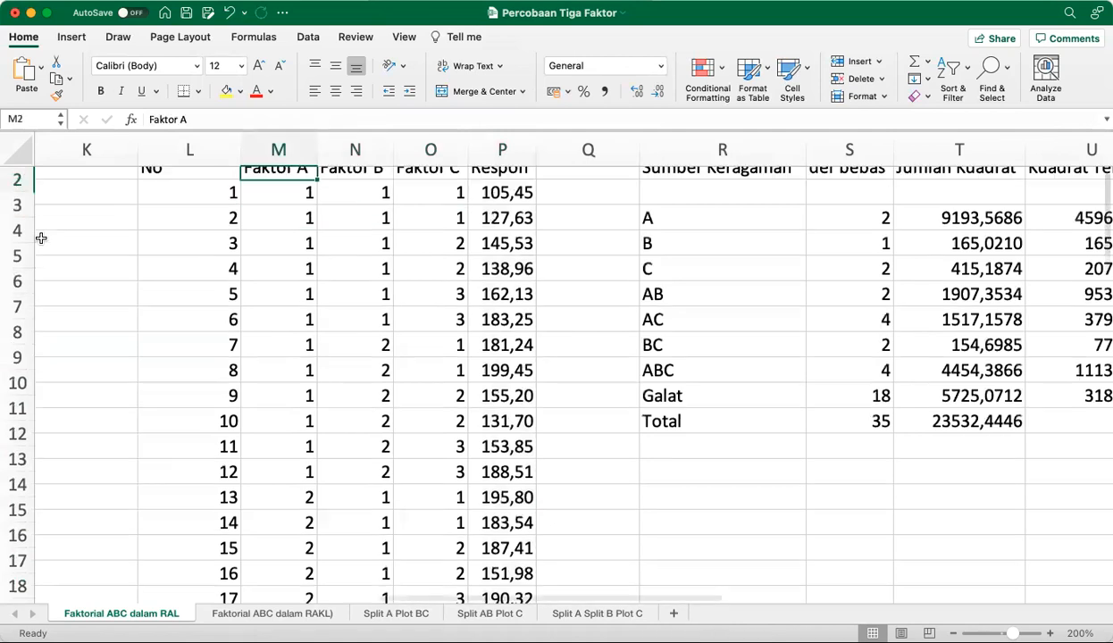
key("Down")
key("ctrl+shift+Down")
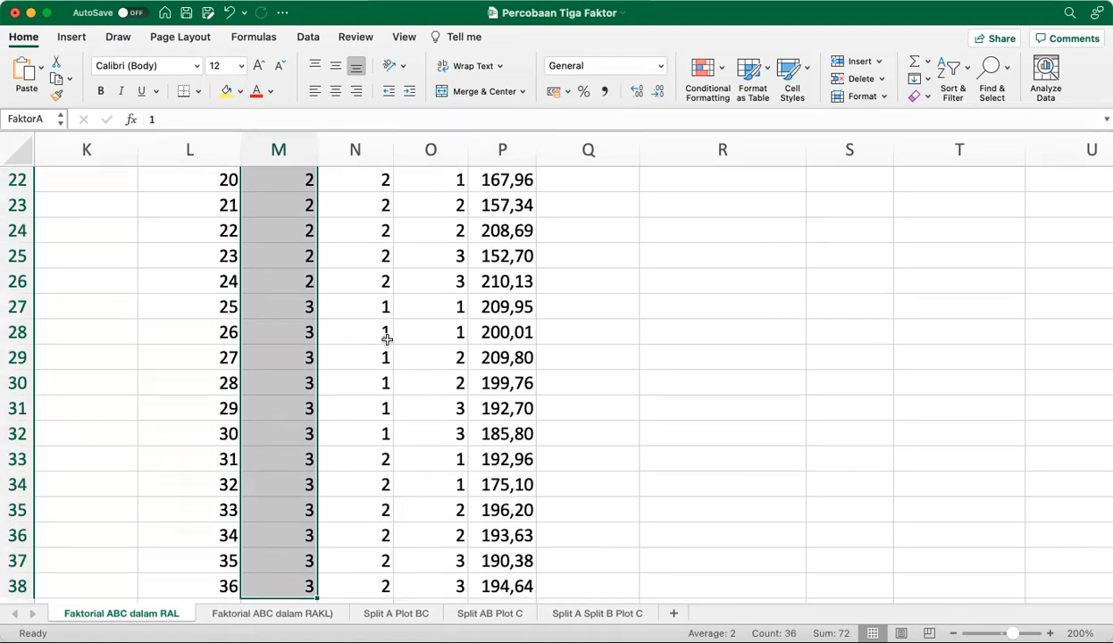
Select the Faktor B levels N3:N38 and the Faktor C levels O3:O38 in turn, checking each column's range name
key("Right")
key("ctrl+shift+Down")
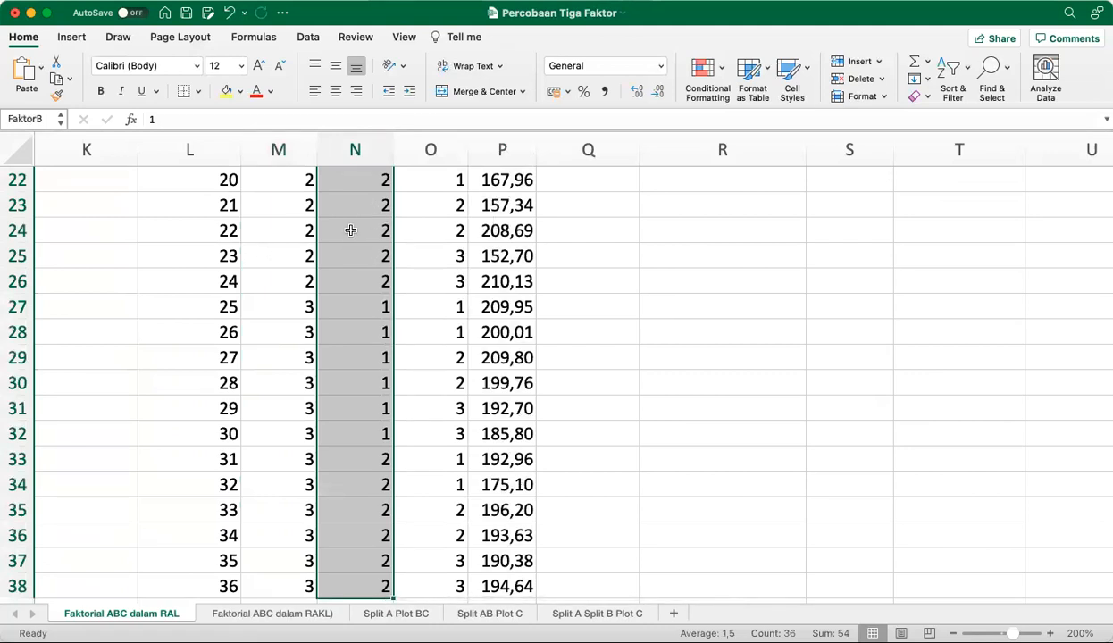
key("Right")
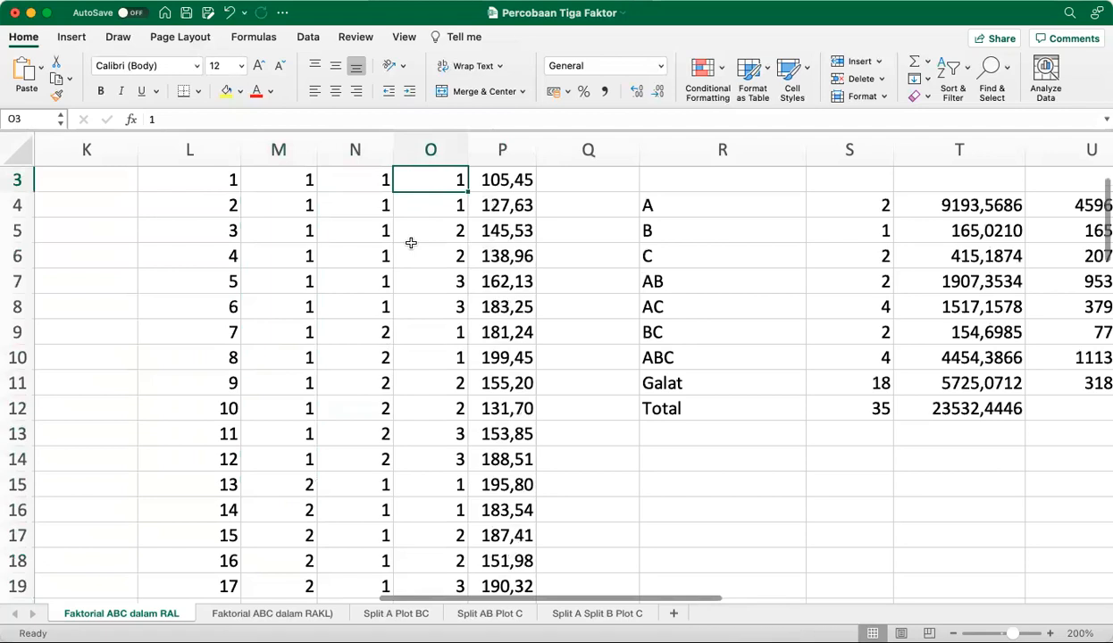
key("ctrl+shift+Down")
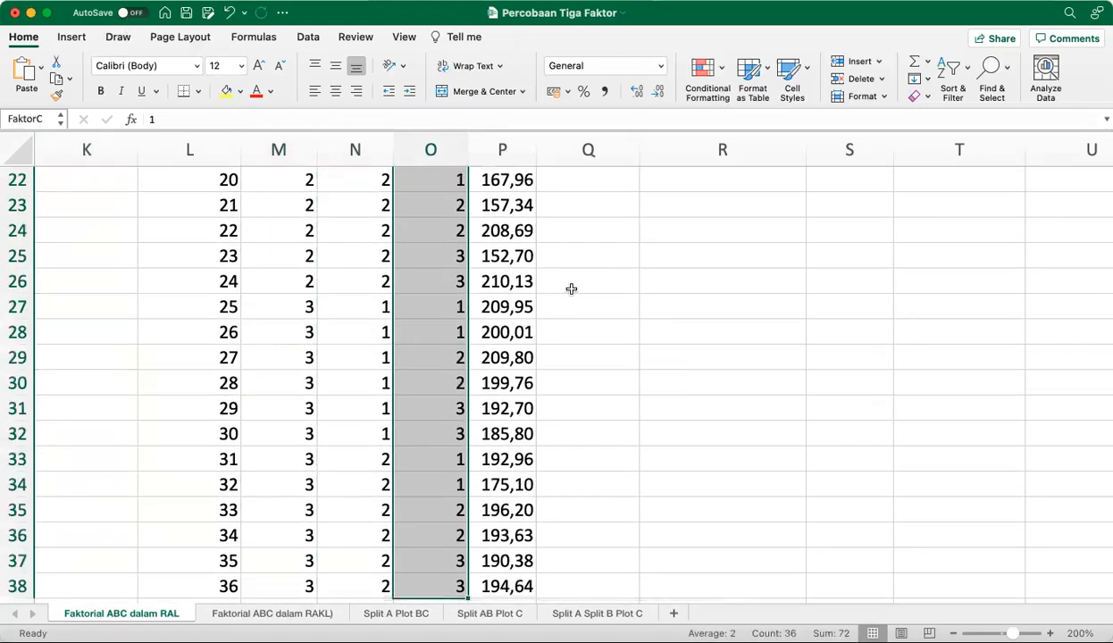
Return to the first response value and select P3:P14, the responses for level 1 of Faktor A
key("Up")
key("Up")
key("Down")
key("Down")
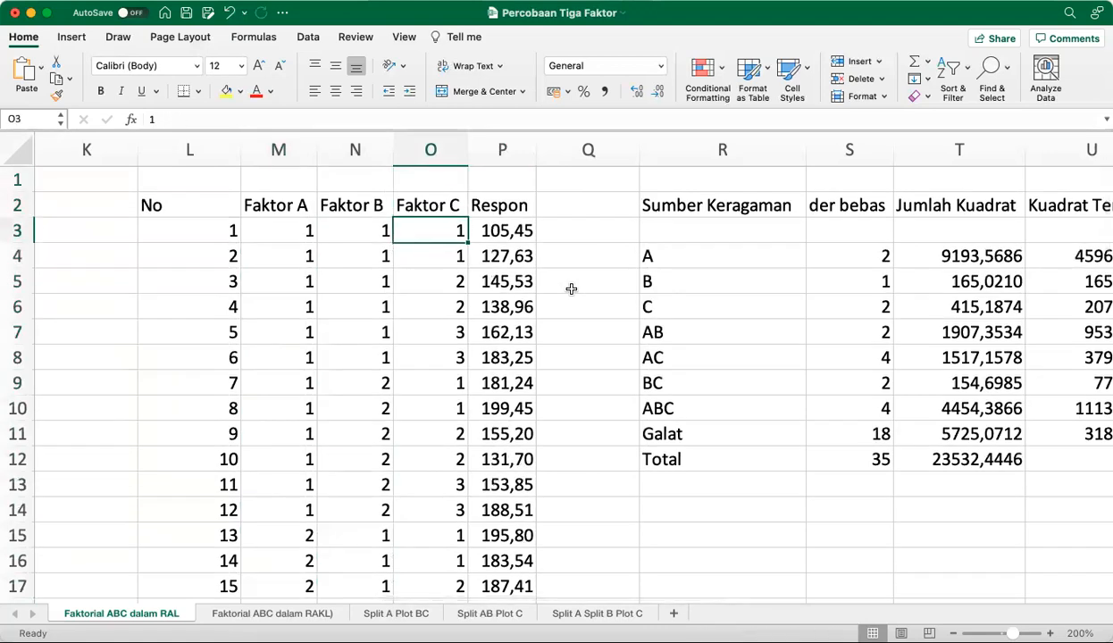
key("Right")
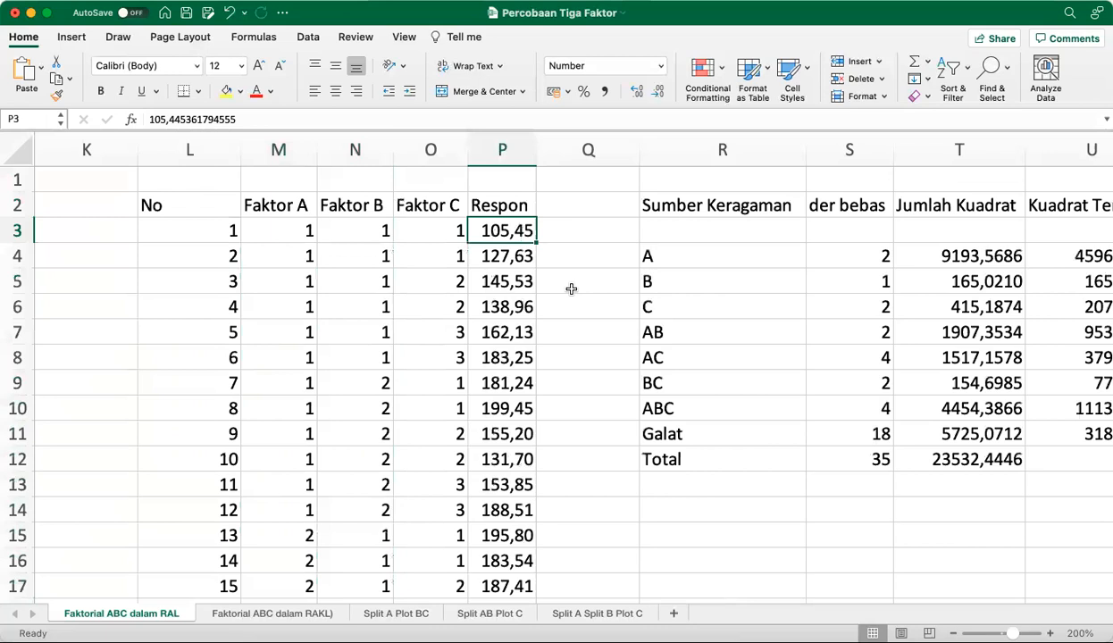
key("shift+Down")
key("shift+Down")
key("shift+Down")
key("shift+Down")
key("shift+Down")
key("shift+Down")
key("shift+Down")
key("shift+Down")
key("shift+Down")
key("shift+Down")
key("shift+Down")
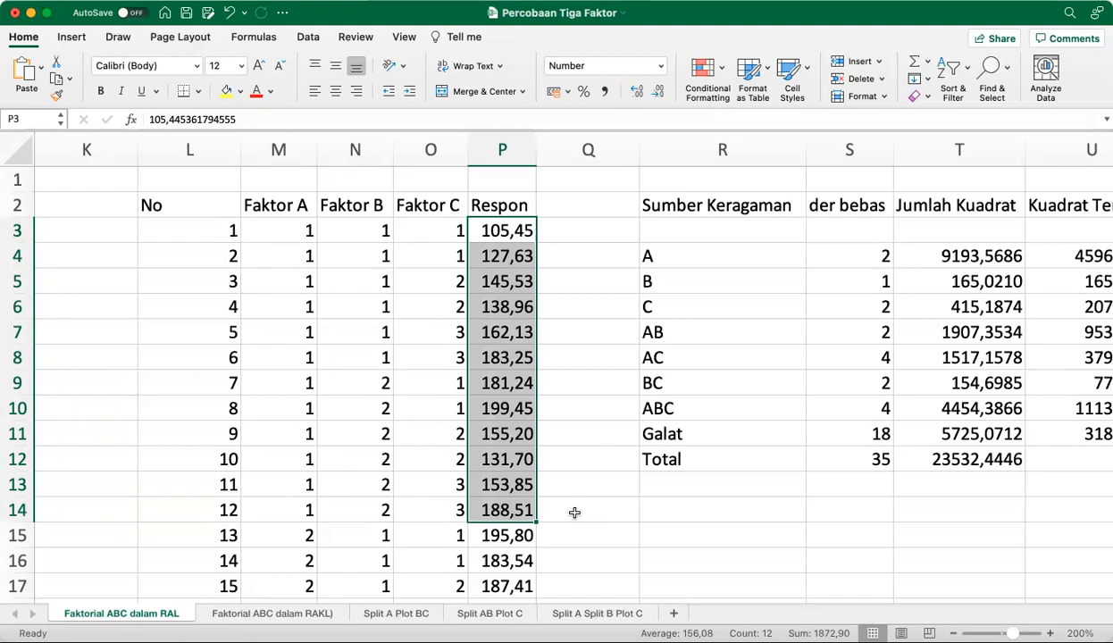
Go to the Faktor A totals table below the field layout and review its levels in E24:E26
key("Left")
key("Left")
key("Left")
key("Left")
key("Left")
key("Left")
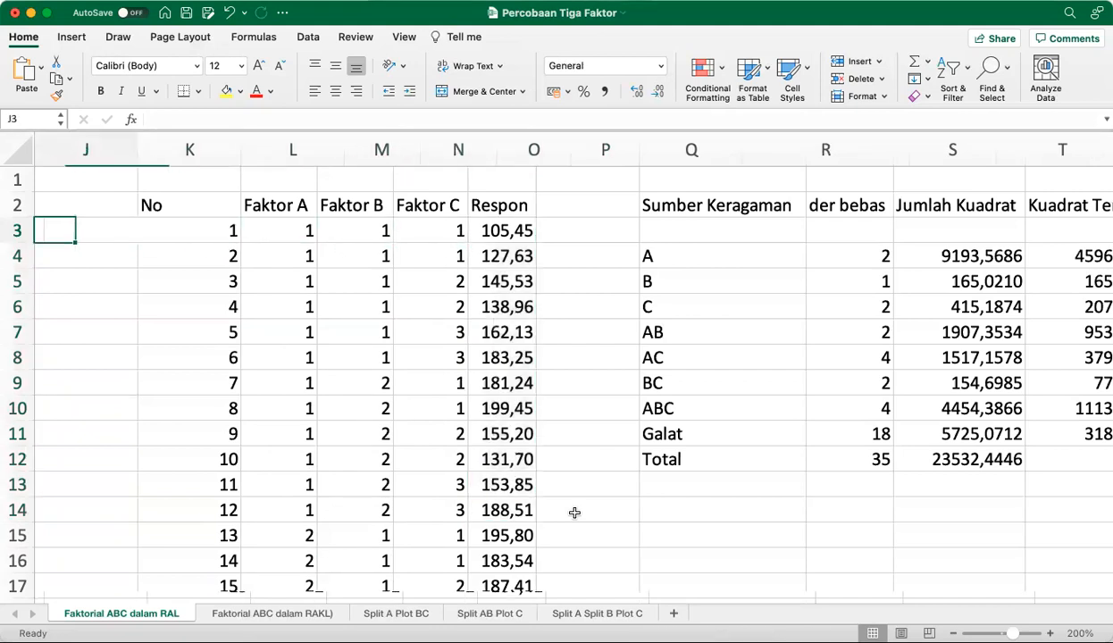
key("Left")
key("Left")
key("Left")
key("Left")
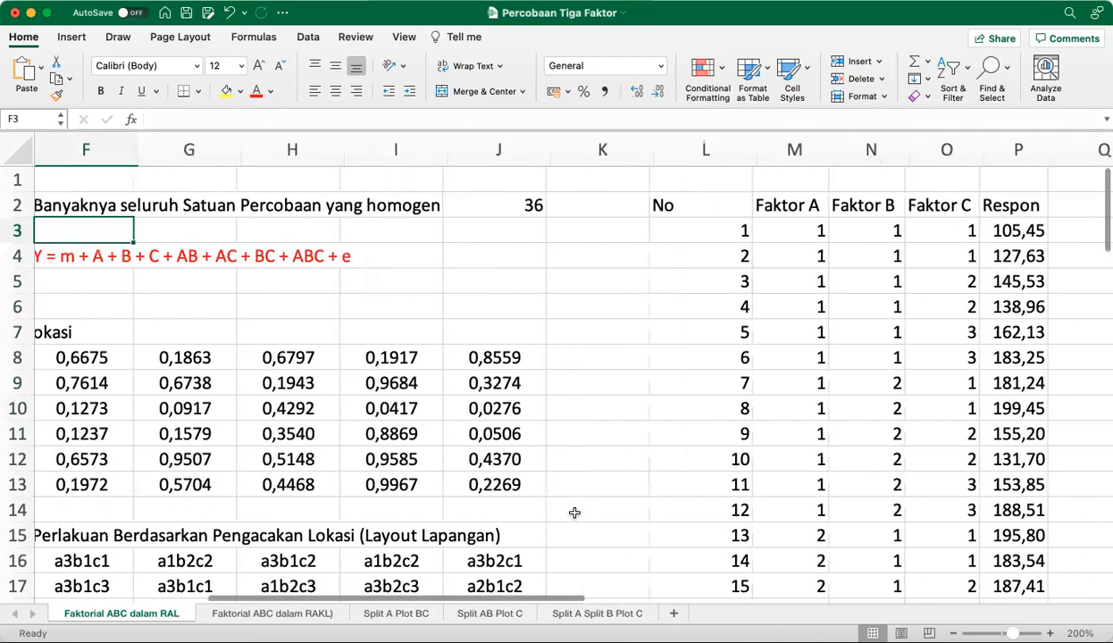
key("Left")
key("Down")
key("Down")
key("Down")
key("Down")
key("Down")
key("Down")
key("Down")
key("Down")
key("Down")
key("Down")
key("Down")
key("Down")
key("Down")
key("Down")
key("Down")
key("Down")
key("Down")
key("Down")
key("Down")
key("Down")
key("Down")
key("Down")
key("Down")
key("Down")
key("Down")
key("Up")
key("Up")
key("Up")
key("Up")
key("Up")
key("Down")
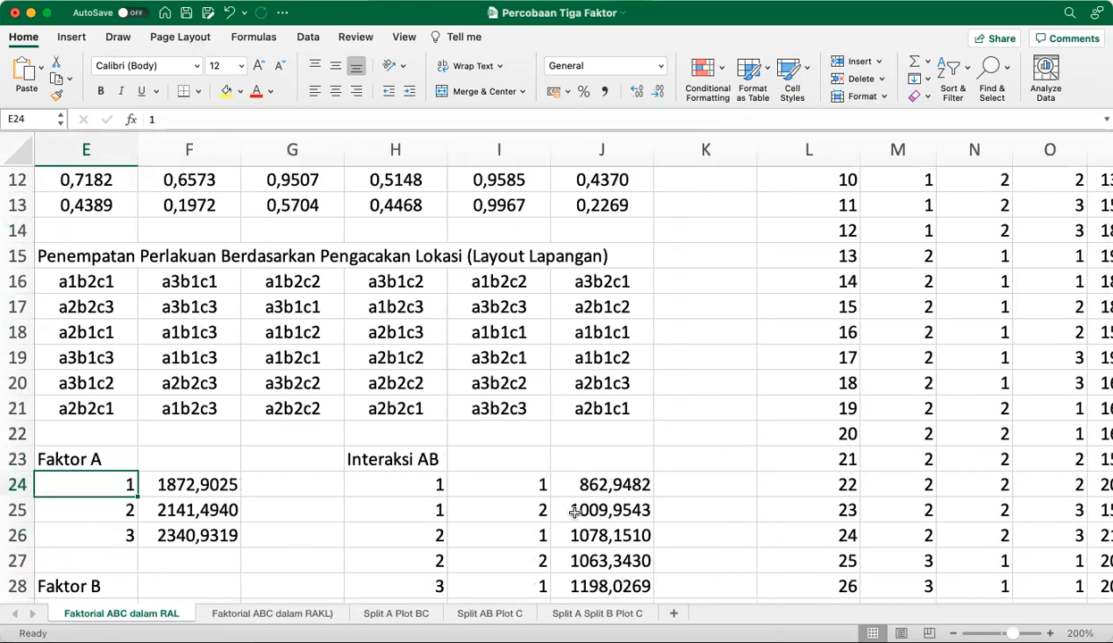
key("Down")
key("Down")
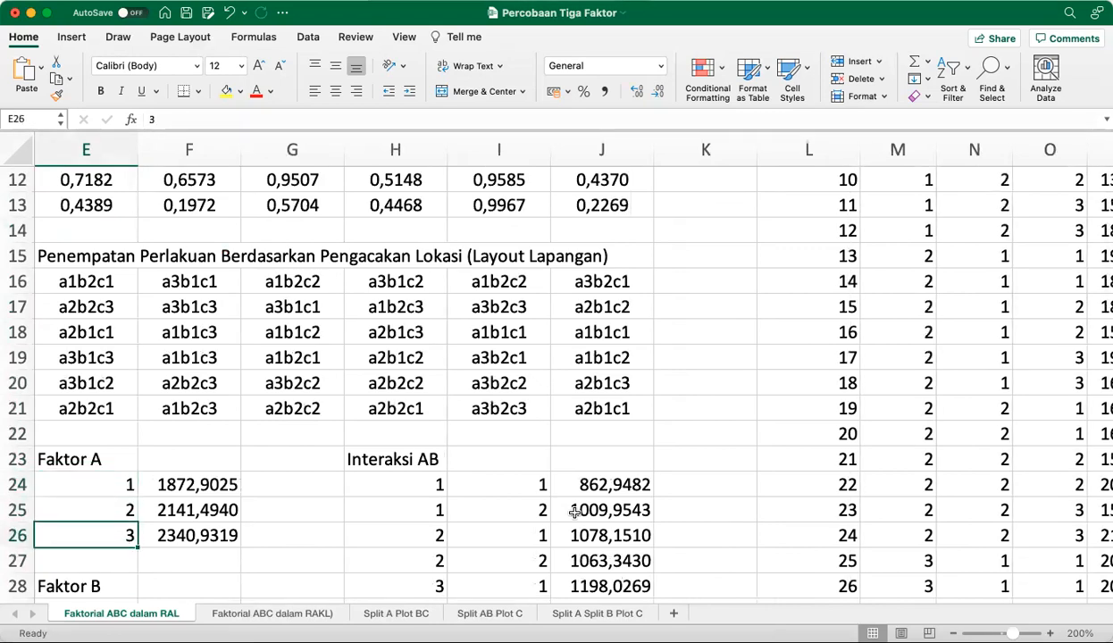
key("Up")
key("Up")
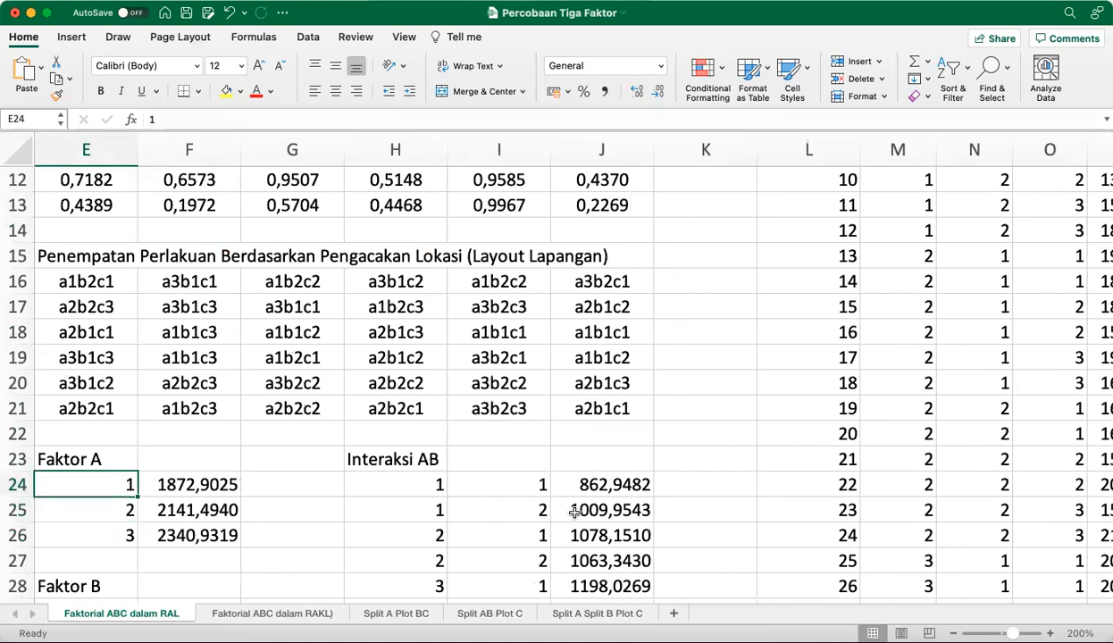
Examine the SUMIFS formula in F24 for the Faktor A level 1 total and the ranges it references
key("Right")
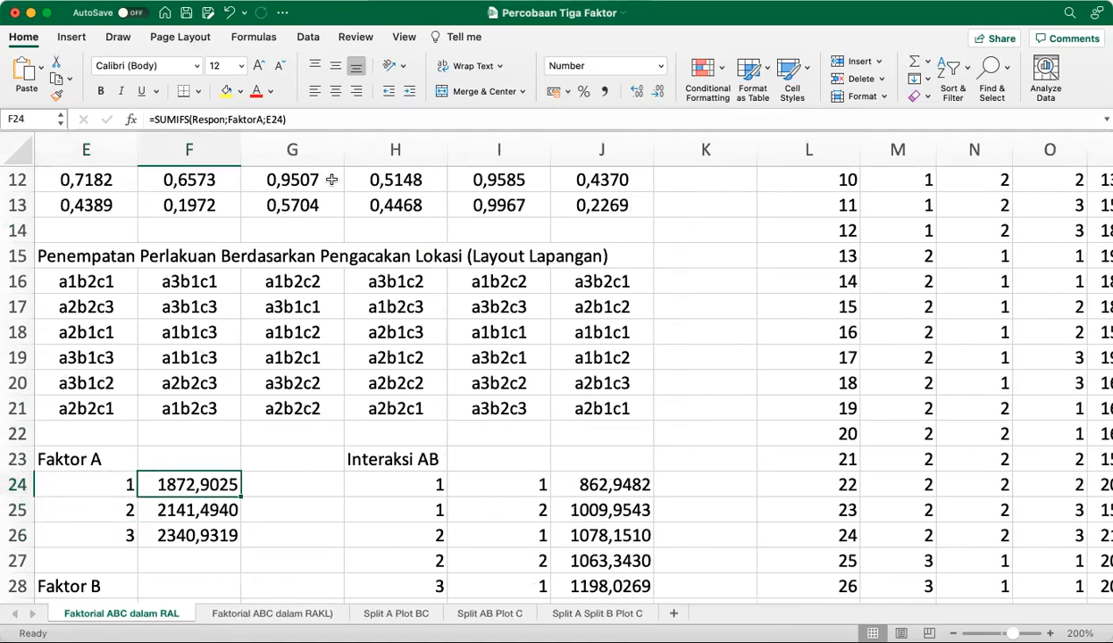
left_click(317, 119)
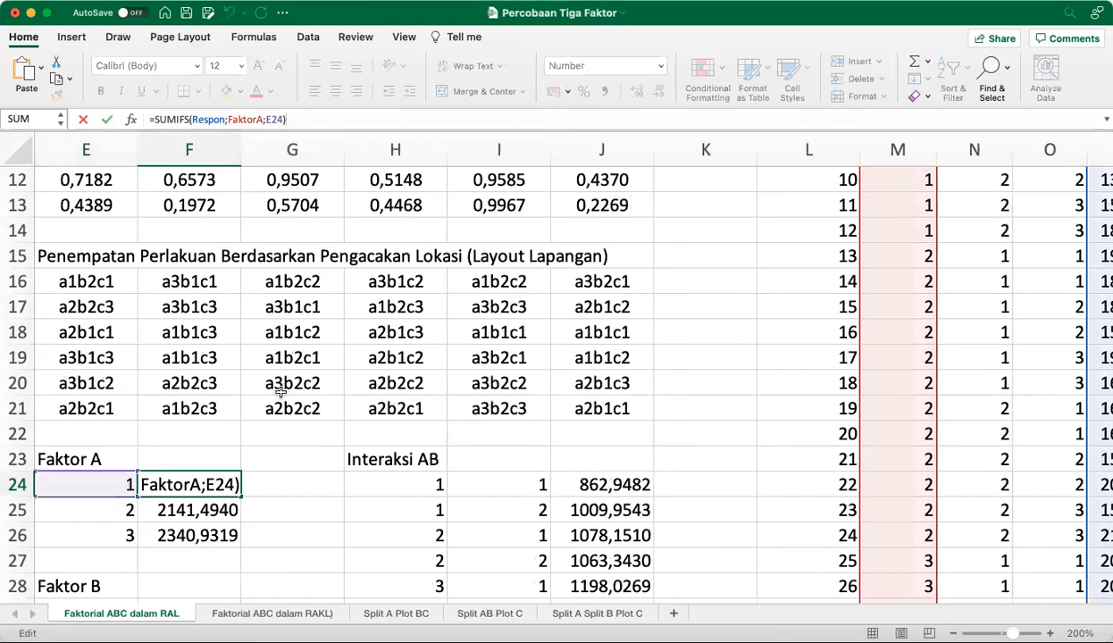
left_click(209, 484)
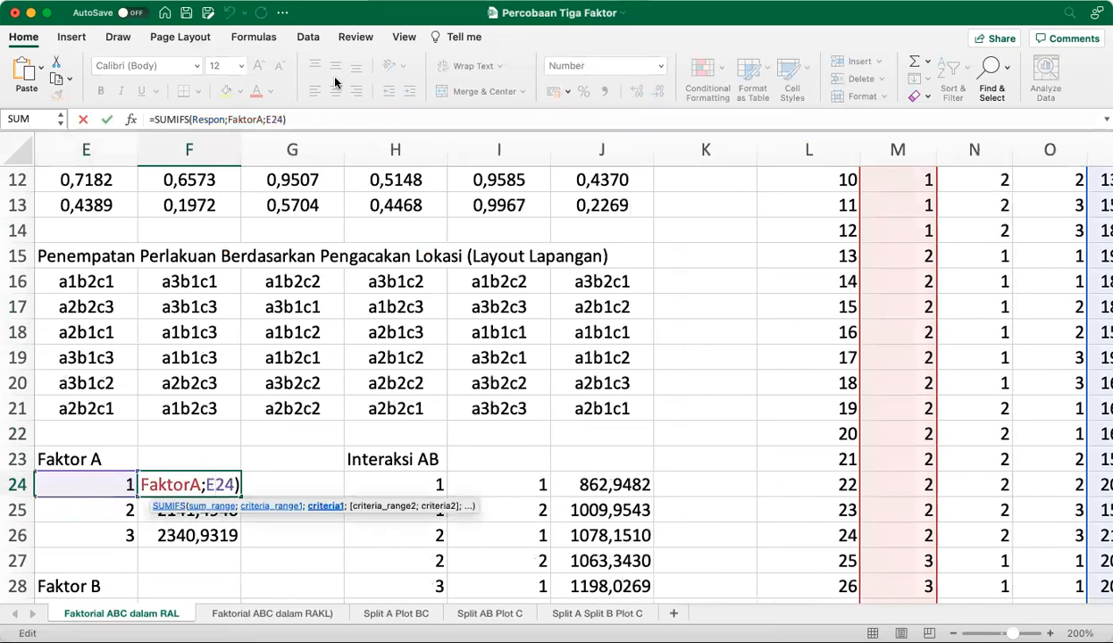
left_click(322, 119)
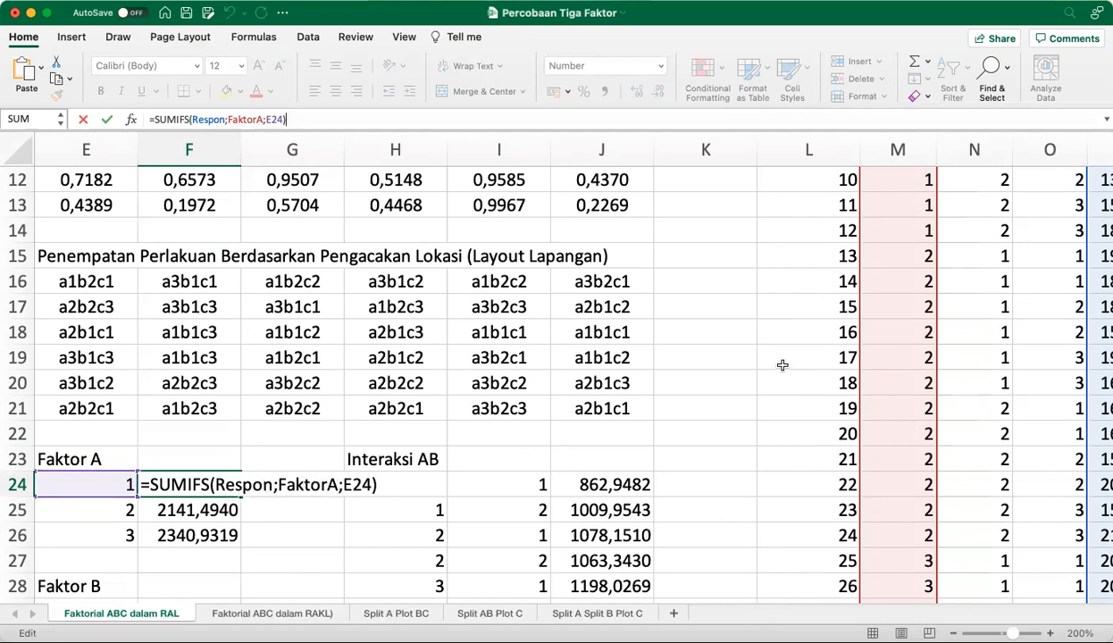
scroll(817, 500, "right", 3)
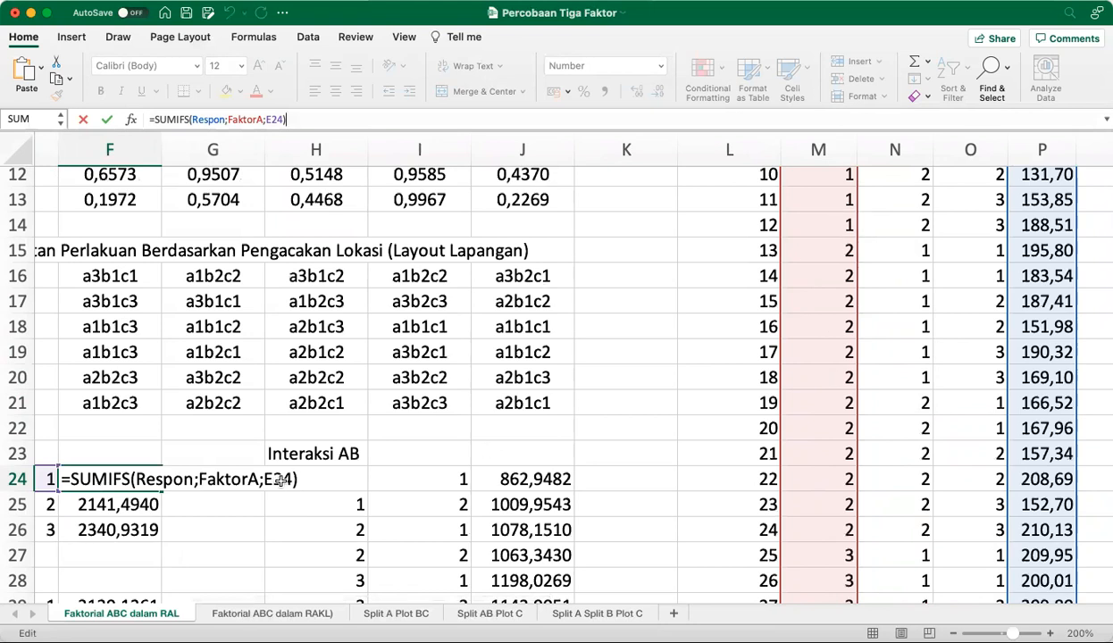
scroll(394, 462, "left", 3)
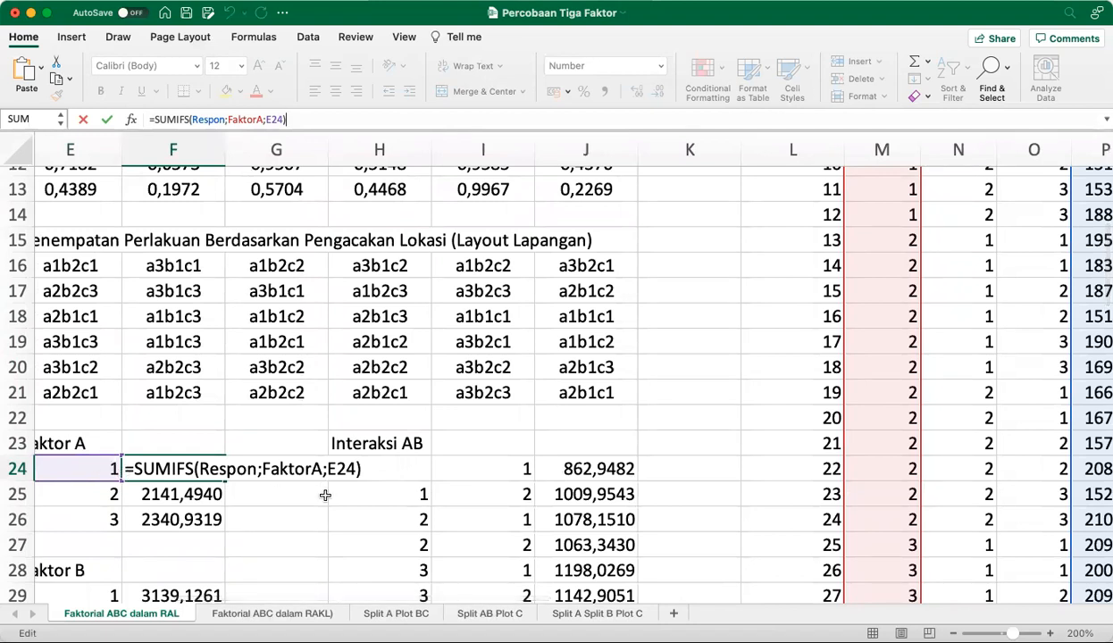
key("Return")
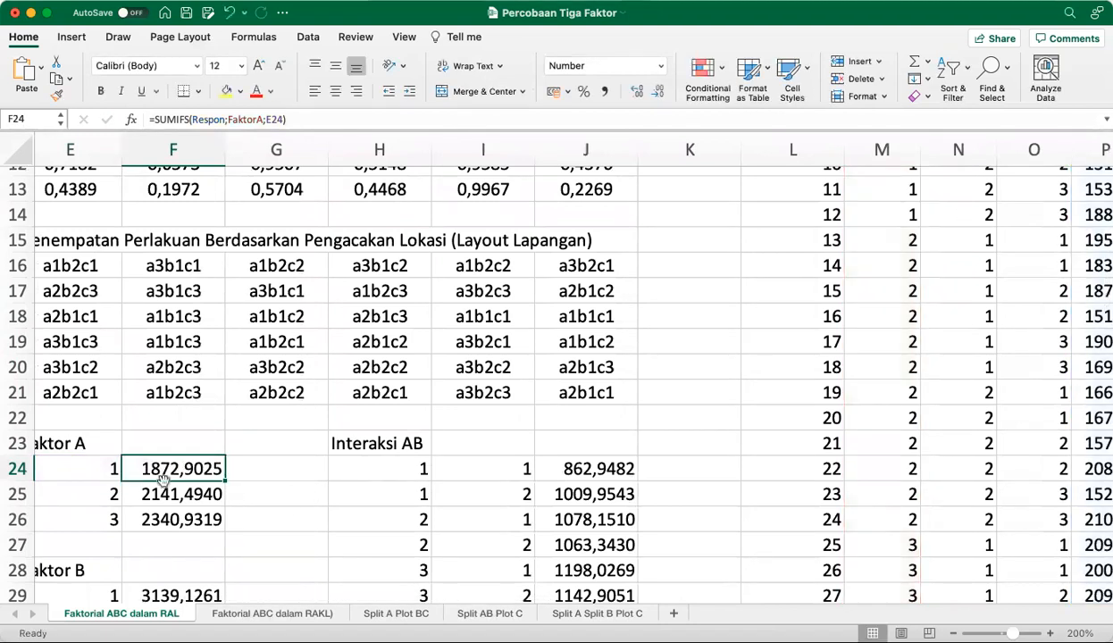
Examine the SUMIFS formula in F25 for the Faktor A level 2 total, leaving it unmodified
key("Down")
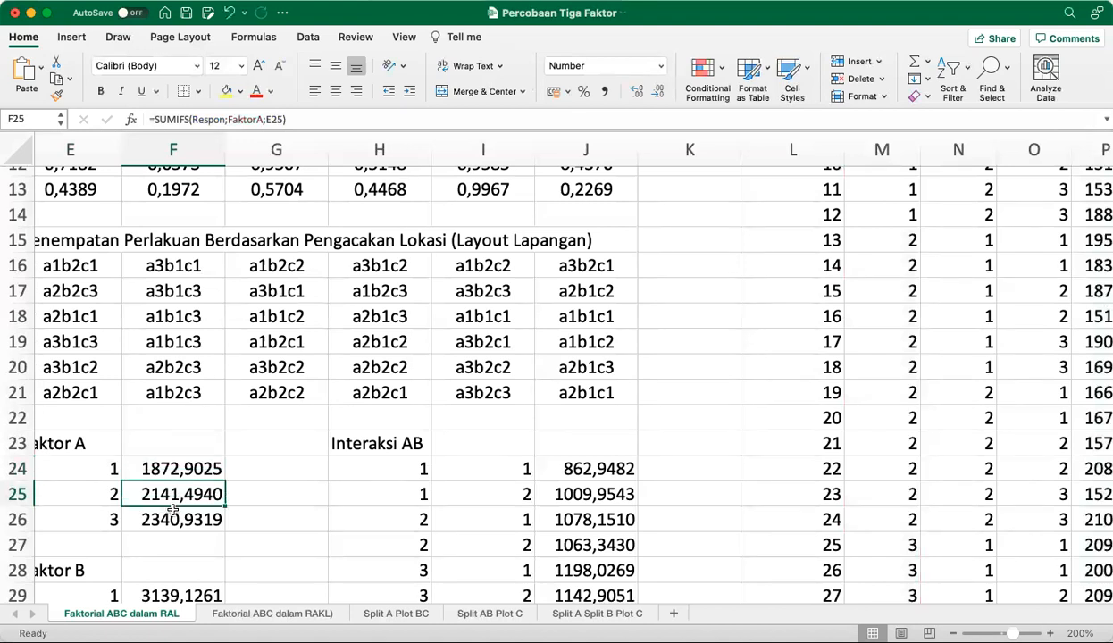
left_click(321, 119)
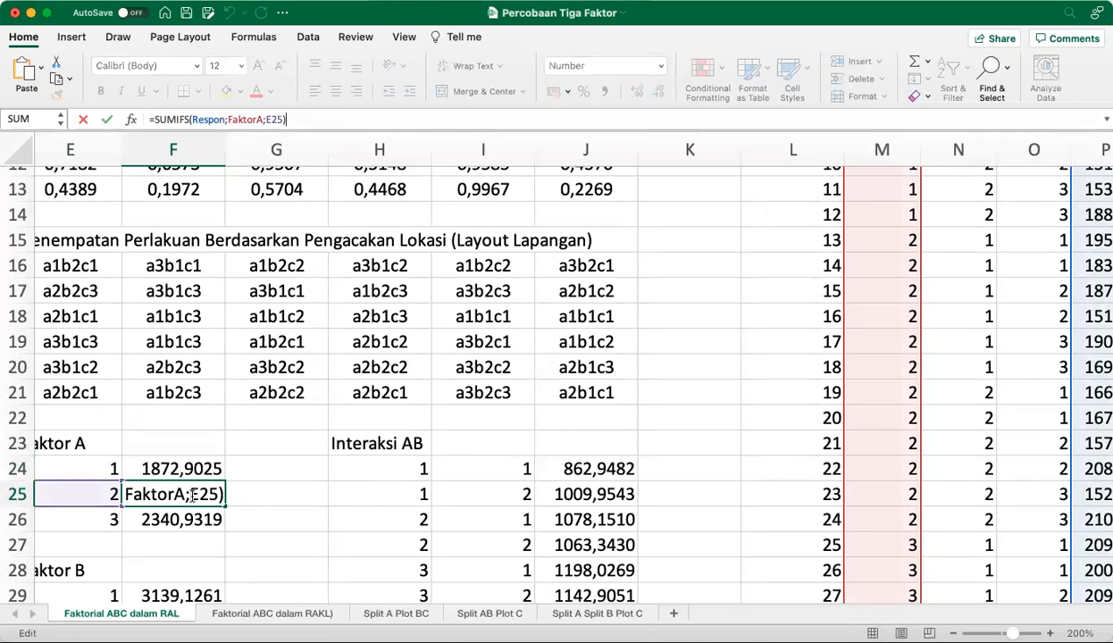
left_click(186, 487)
left_click(353, 119)
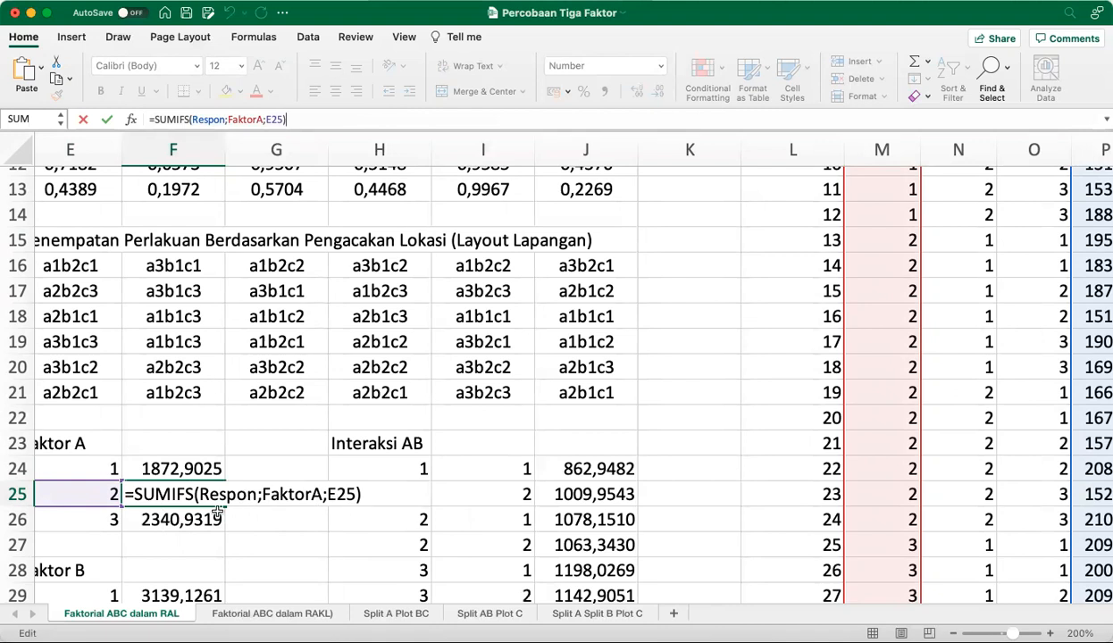
key("Return")
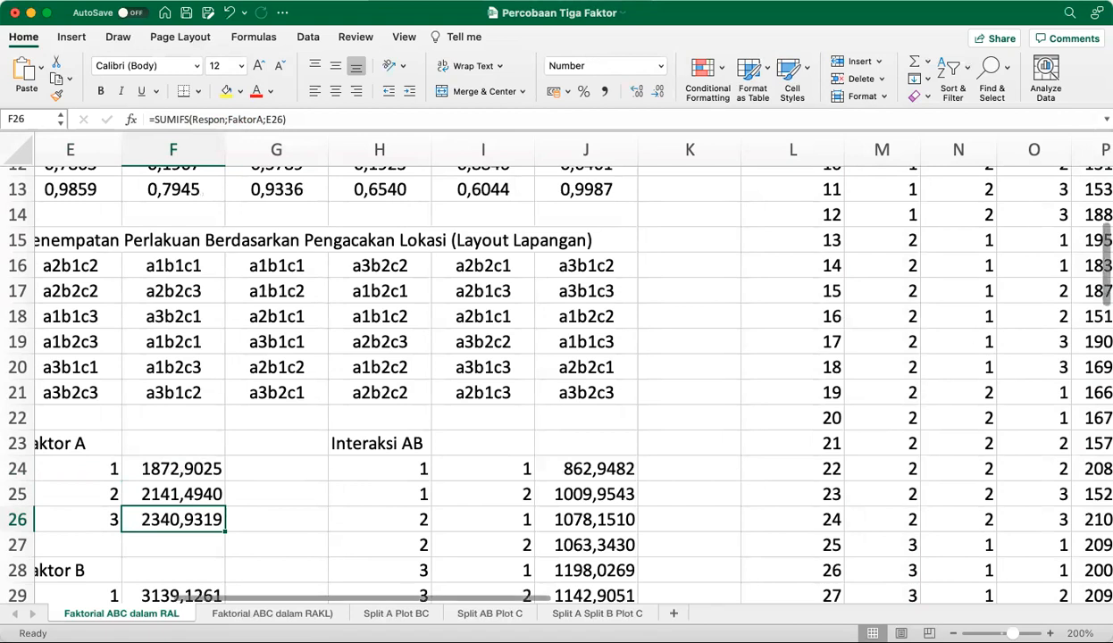
Select all response values P3:P38 and check their sum
left_click(1097, 342)
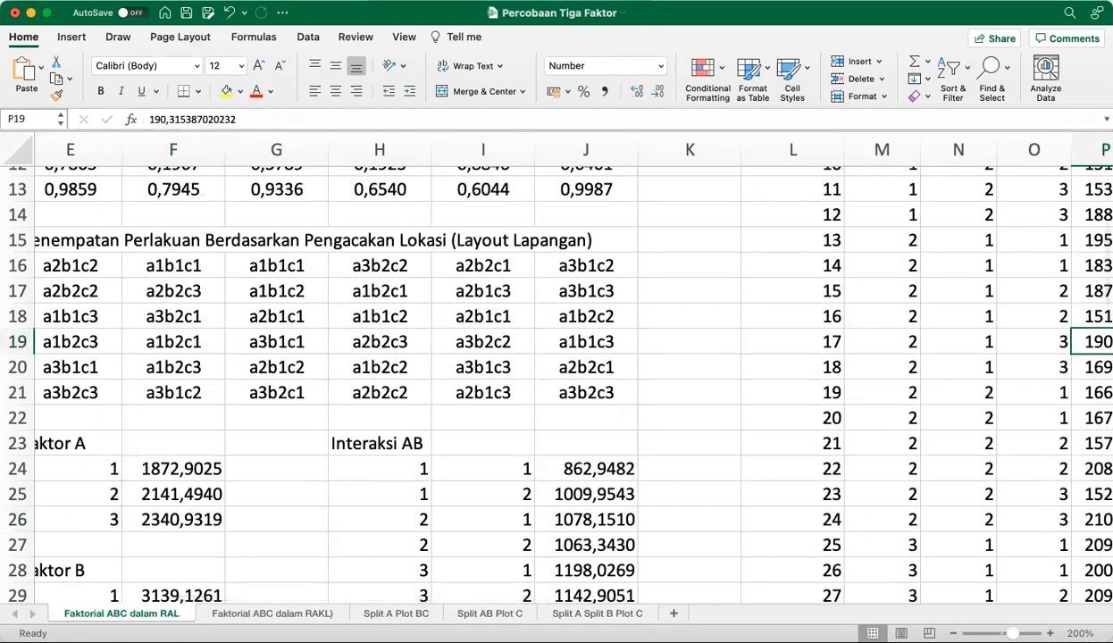
key("ctrl+Up")
key("Down")
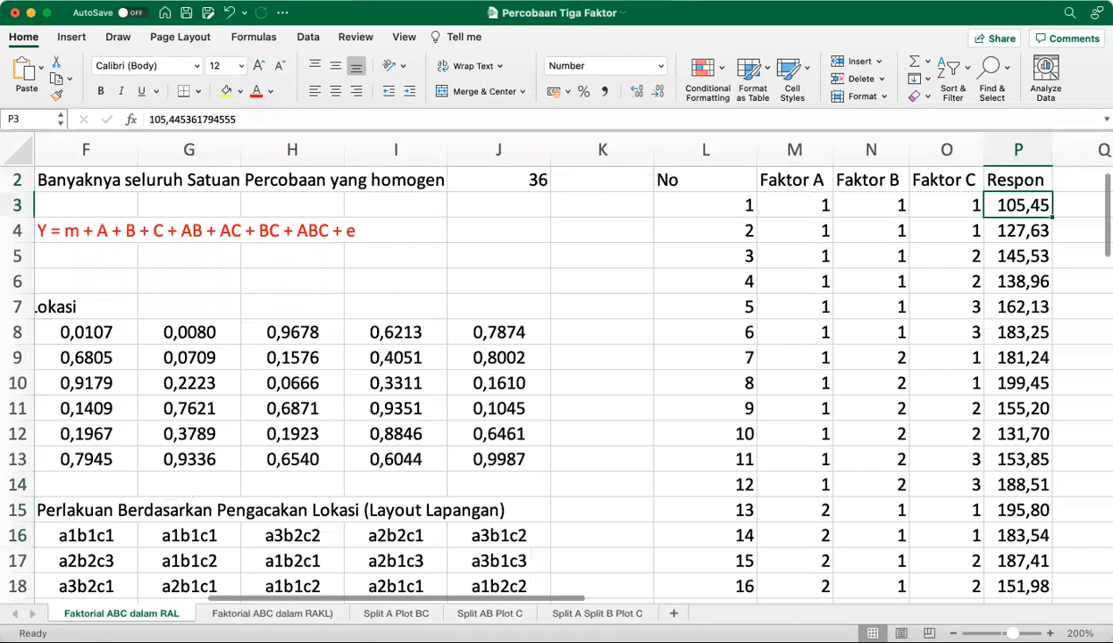
key("ctrl+shift+Down")
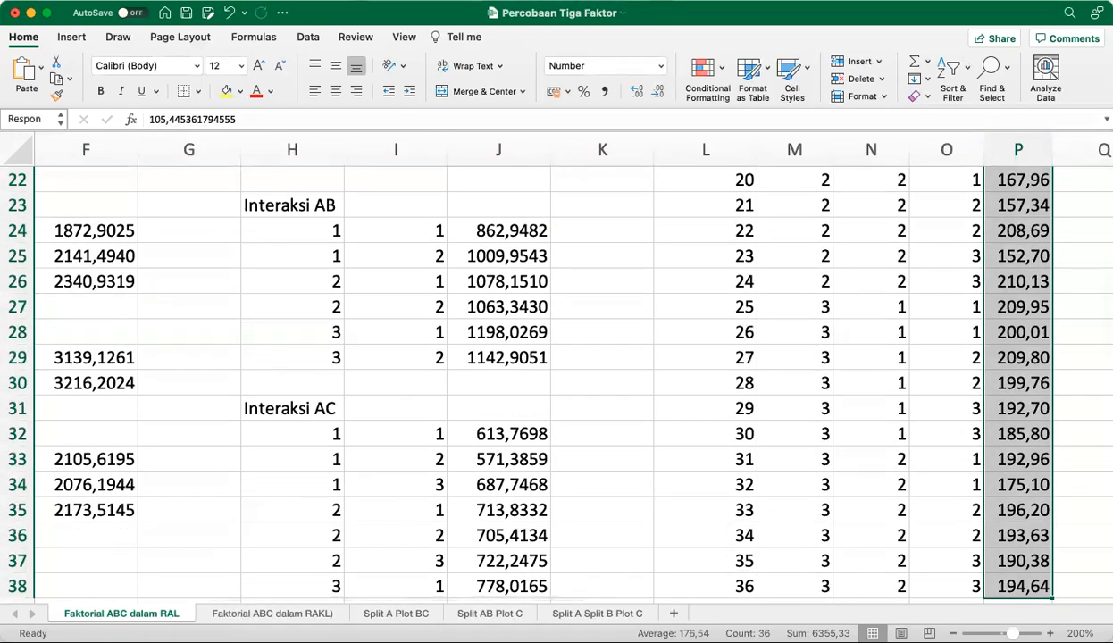
Calculate the grand total of the responses in K22 with the formula =SUM(Respon)
left_click(84, 585)
key("Left")
key("Left")
key("Left")
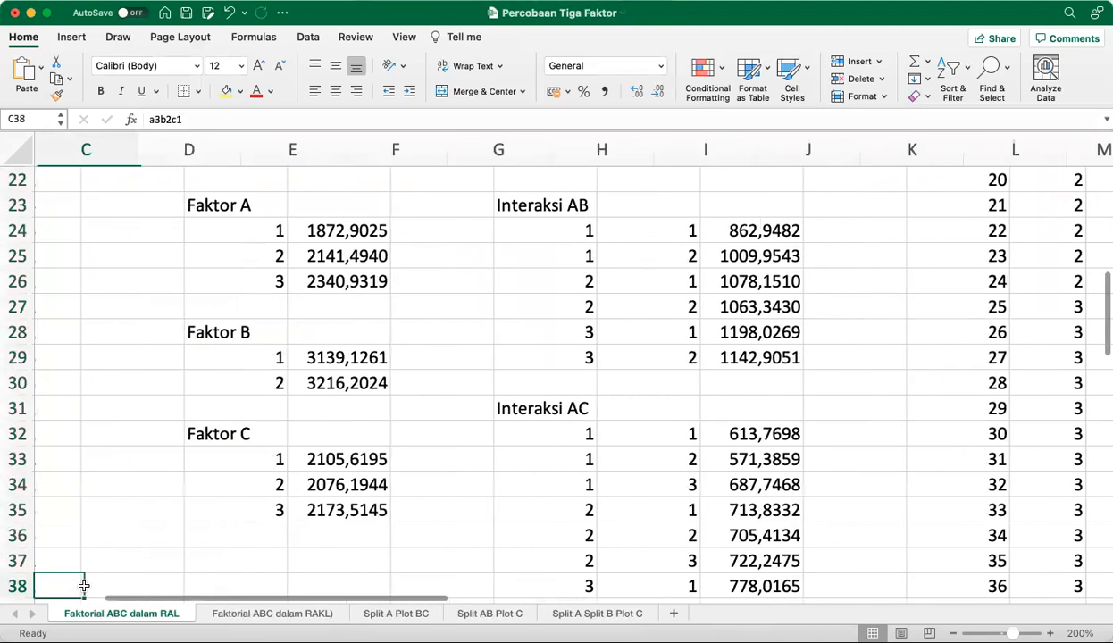
key("Up")
key("Up")
key("Up")
key("Up")
key("Up")
key("Up")
key("Up")
key("Up")
key("Up")
key("Up")
key("Up")
key("Up")
key("Up")
key("Up")
key("Up")
key("Up")
key("Up")
key("Up")
key("Up")
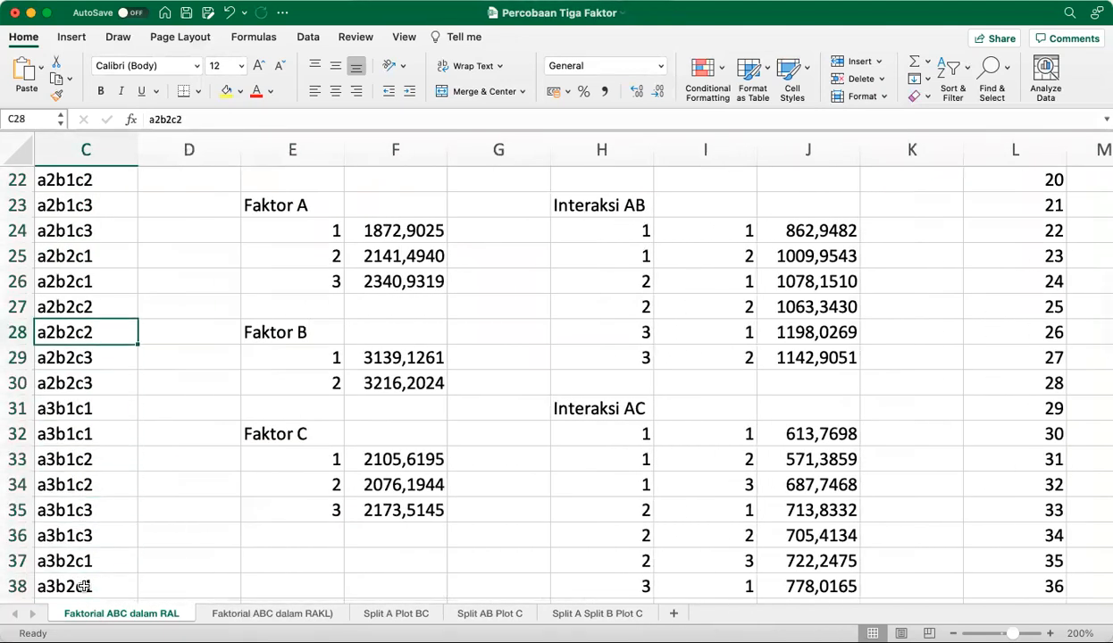
key("Down")
key("Down")
key("Down")
key("Right")
key("Right")
key("Right")
key("Right")
key("Right")
key("Right")
key("Right")
key("Right")
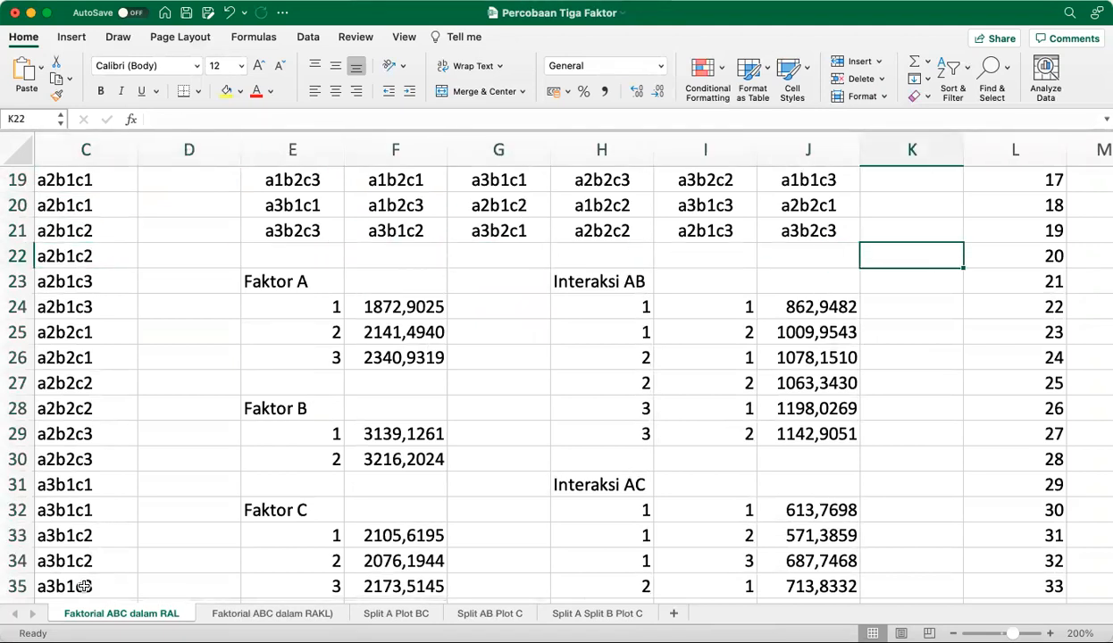
type("=sum)")
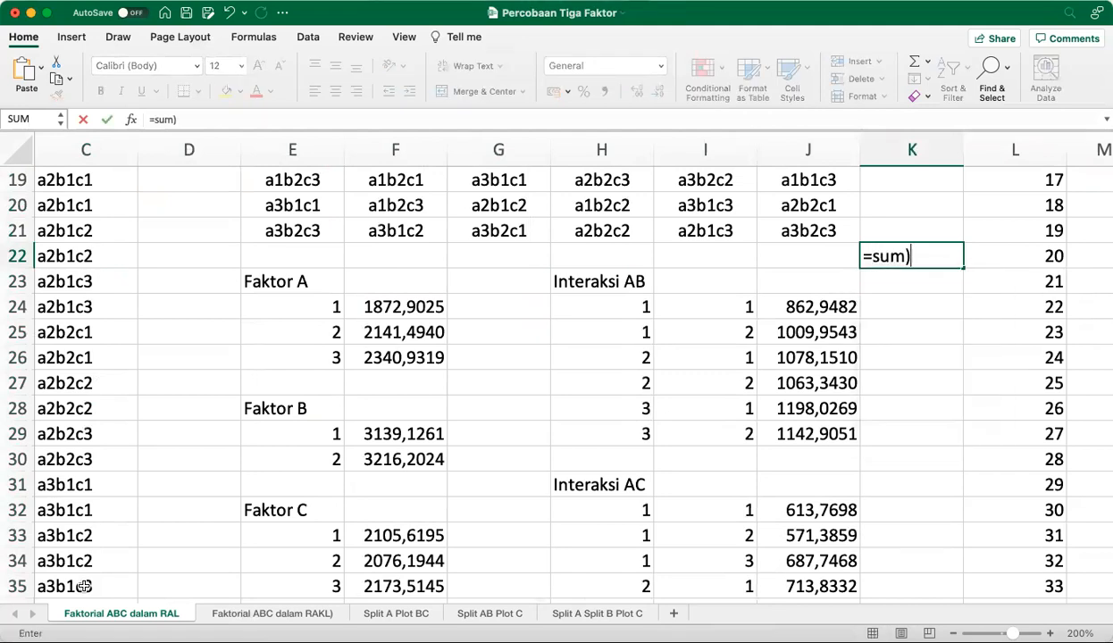
key("BackSpace")
type("(")
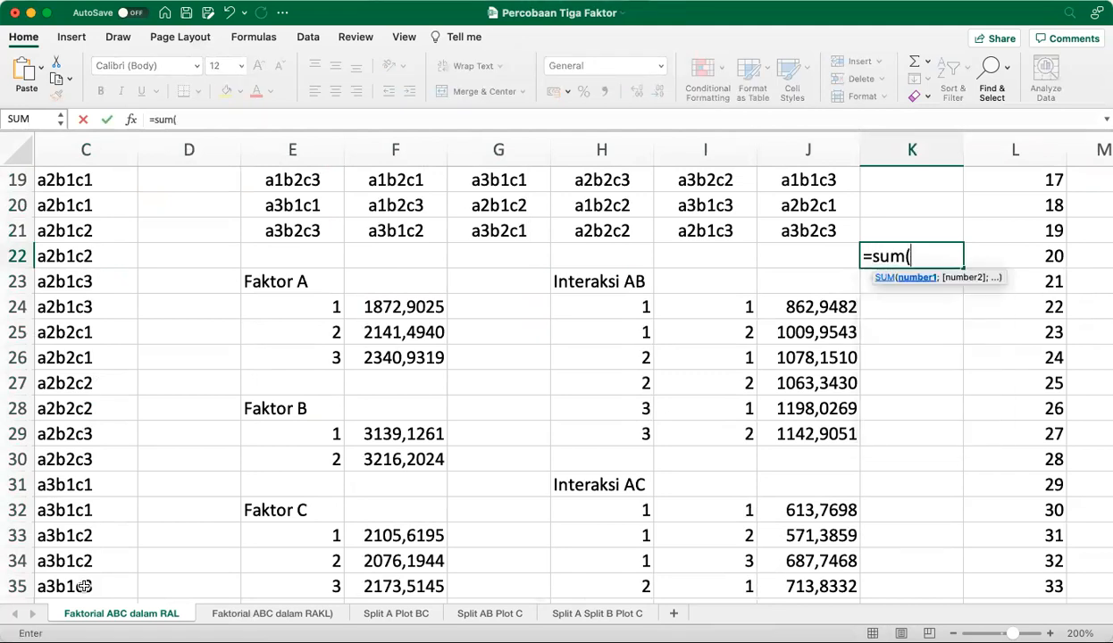
type("Respon)")
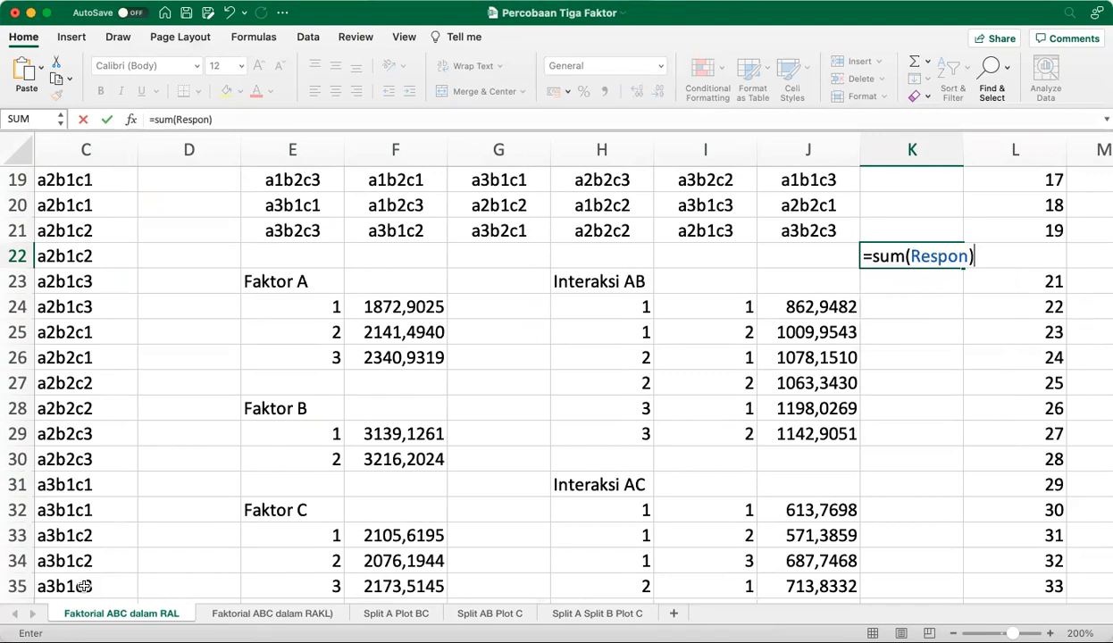
key("Return")
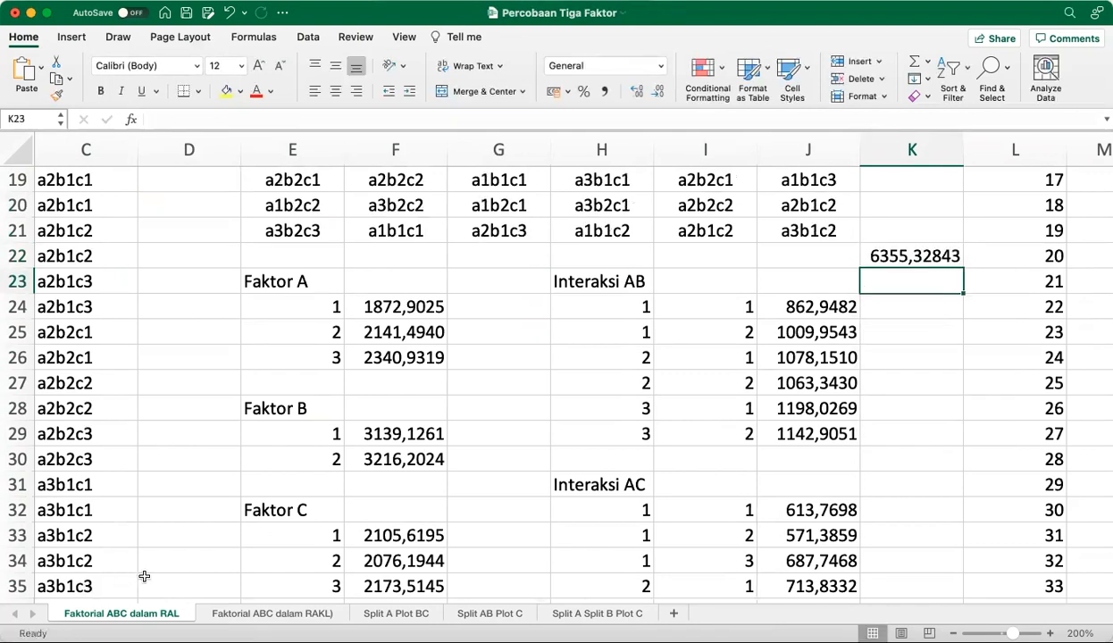
Format the grand total in K22 with two decimal places
left_click(947, 257)
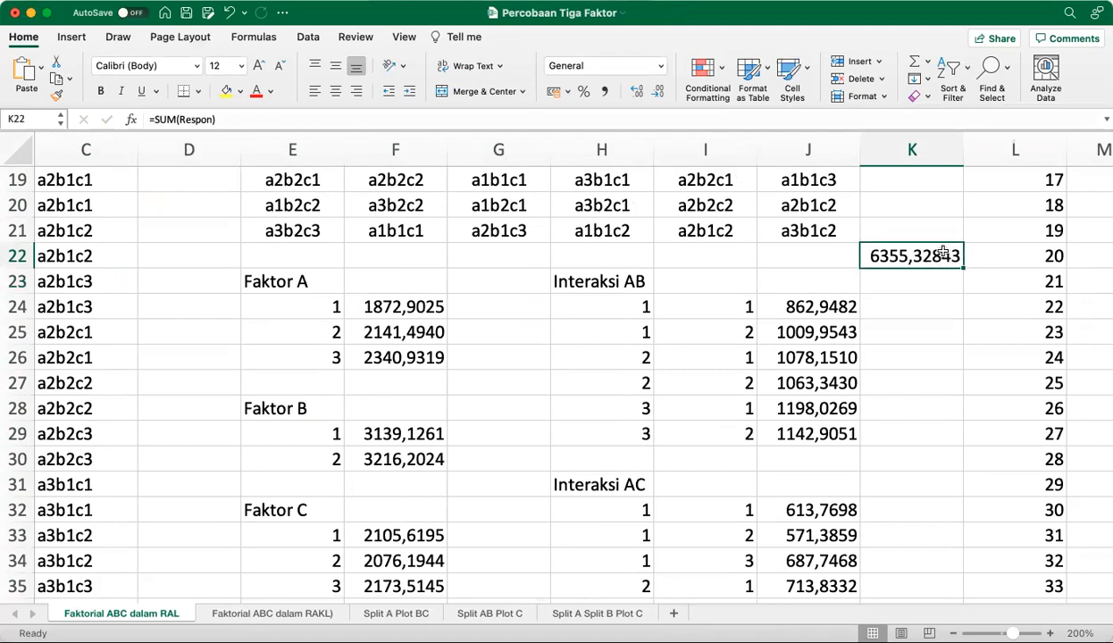
left_click(657, 93)
left_click(657, 93)
left_click(657, 92)
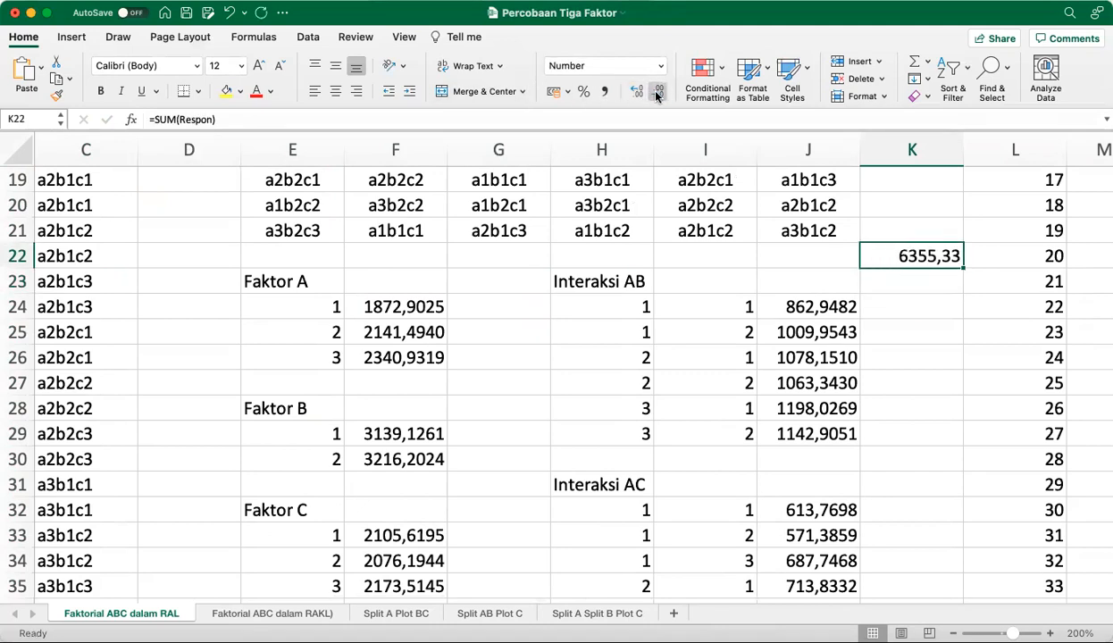
Select the Faktor A totals F24:F26 to compare their sum with the grand total, then reselect F24
left_click(400, 307)
left_click_drag(399, 307, 403, 344)
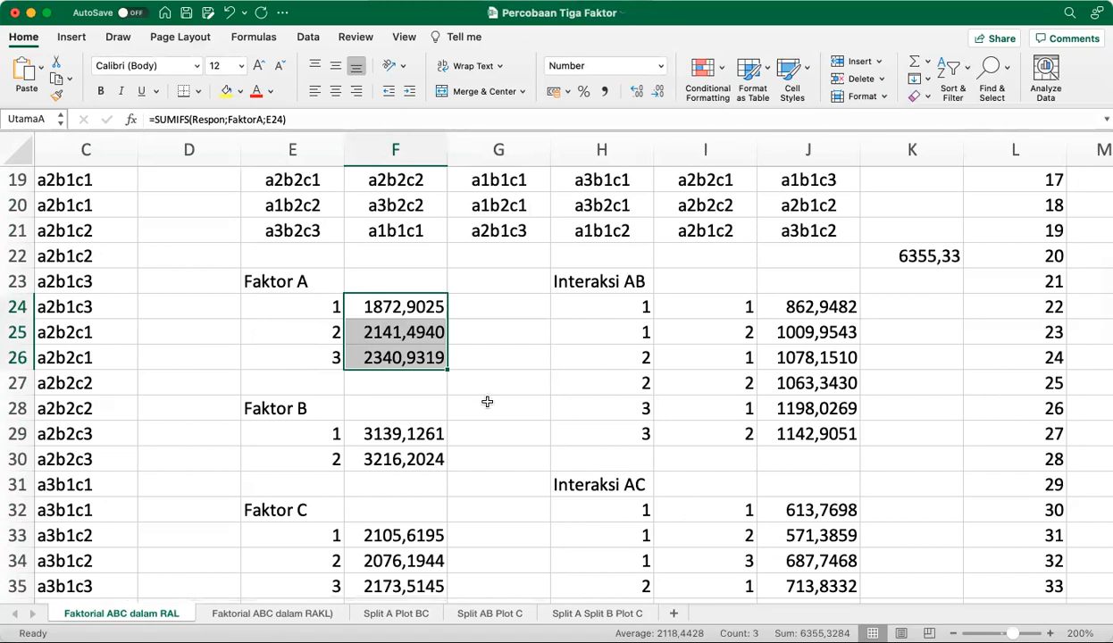
left_click(289, 296)
left_click(284, 277)
left_click(375, 305)
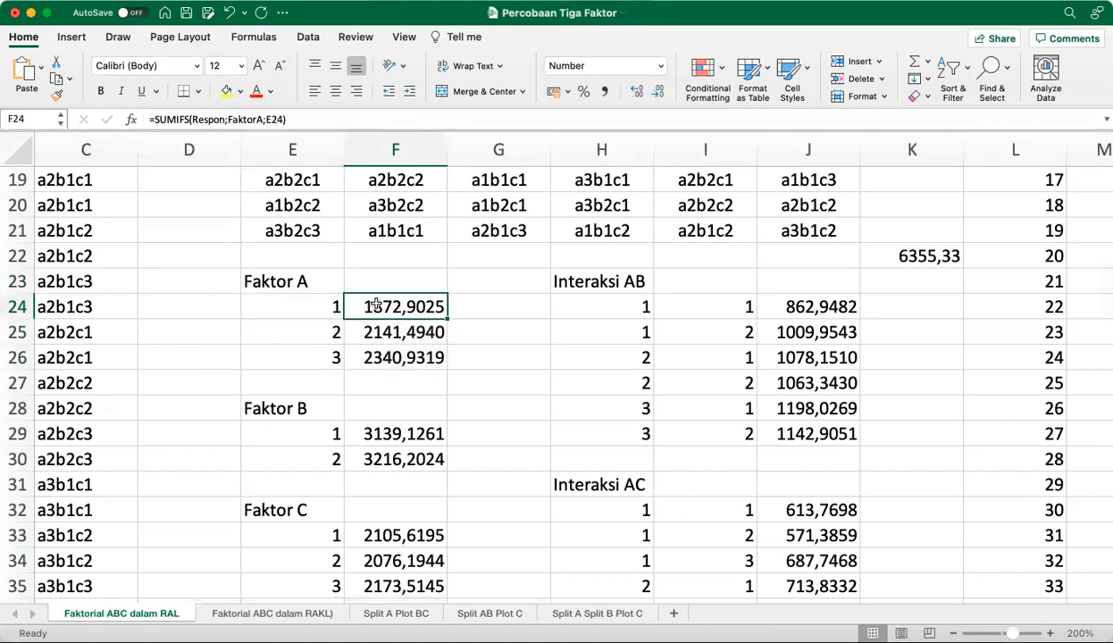
Open the SUMIFS formula of the first Faktor B total in F29 to examine its ranges and criterion
left_click(392, 431)
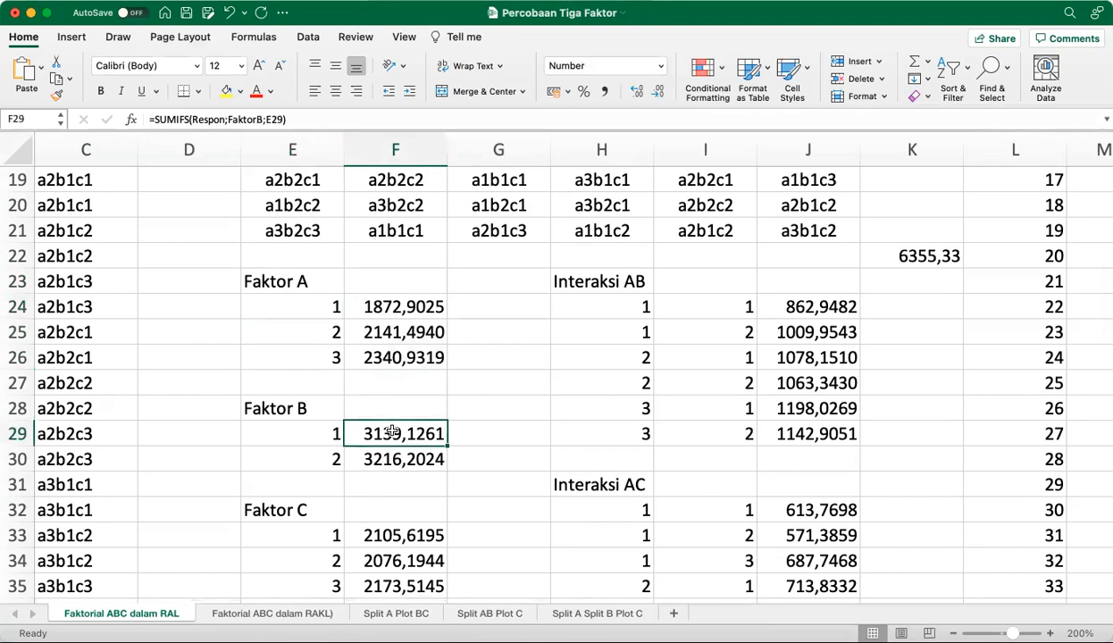
left_click(291, 120)
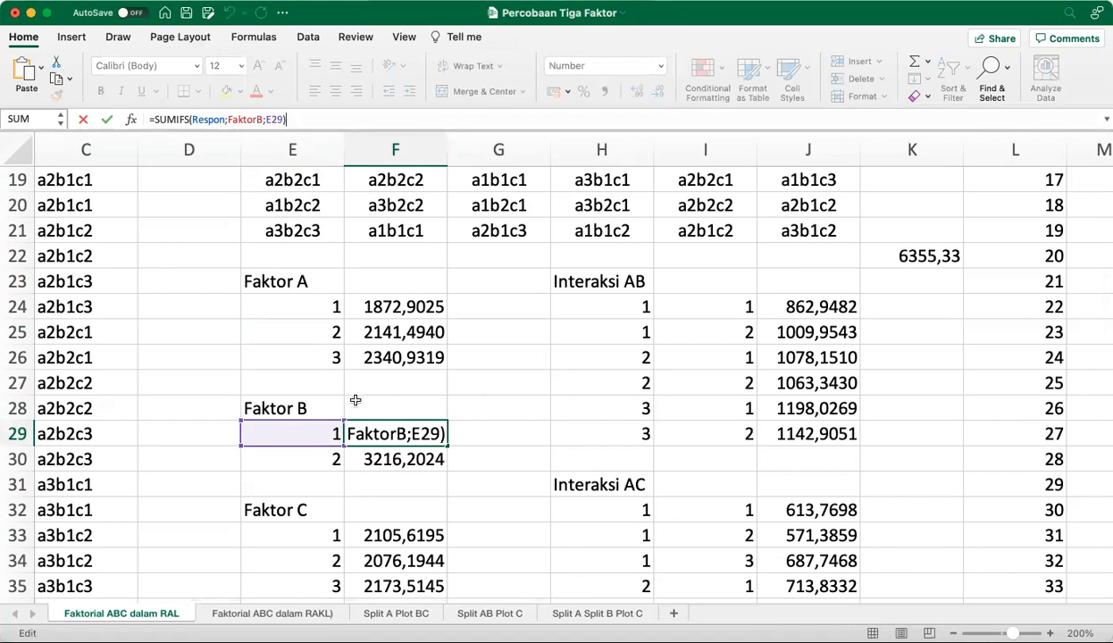
left_click(399, 417)
left_click(351, 118)
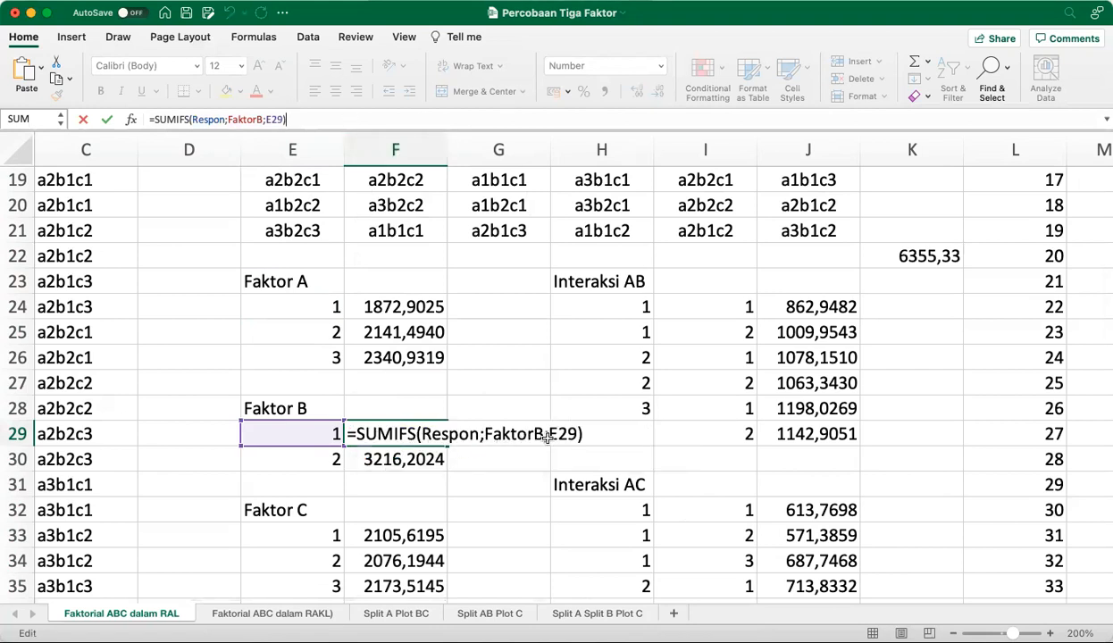
Examine the SUMIFS formula of the first Faktor C total in F33 and leave it unedited
left_click(381, 535)
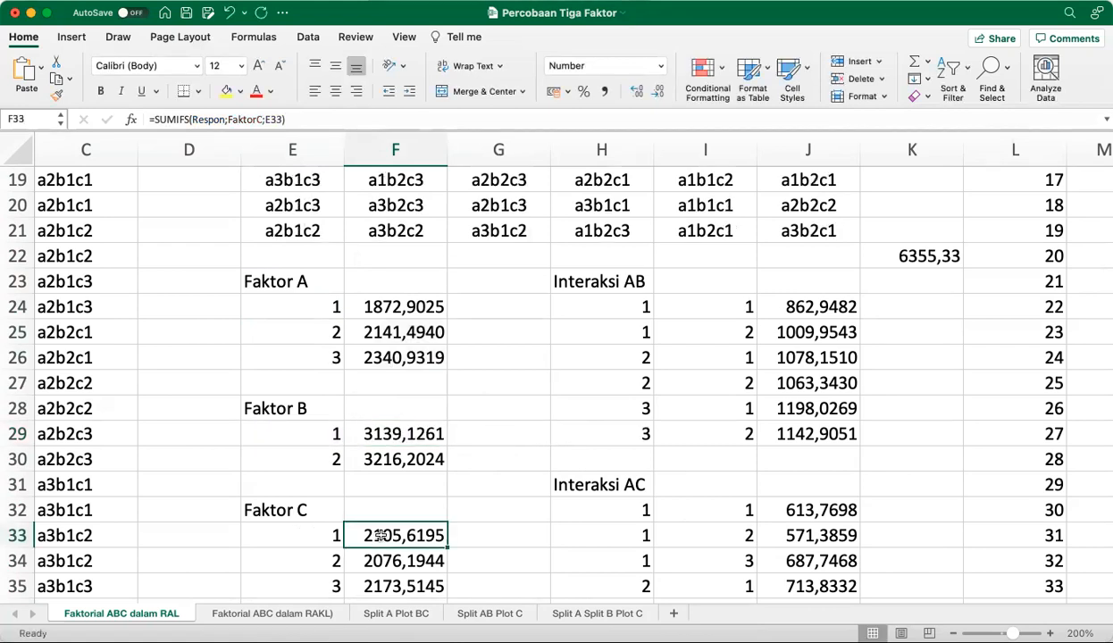
left_click(287, 118)
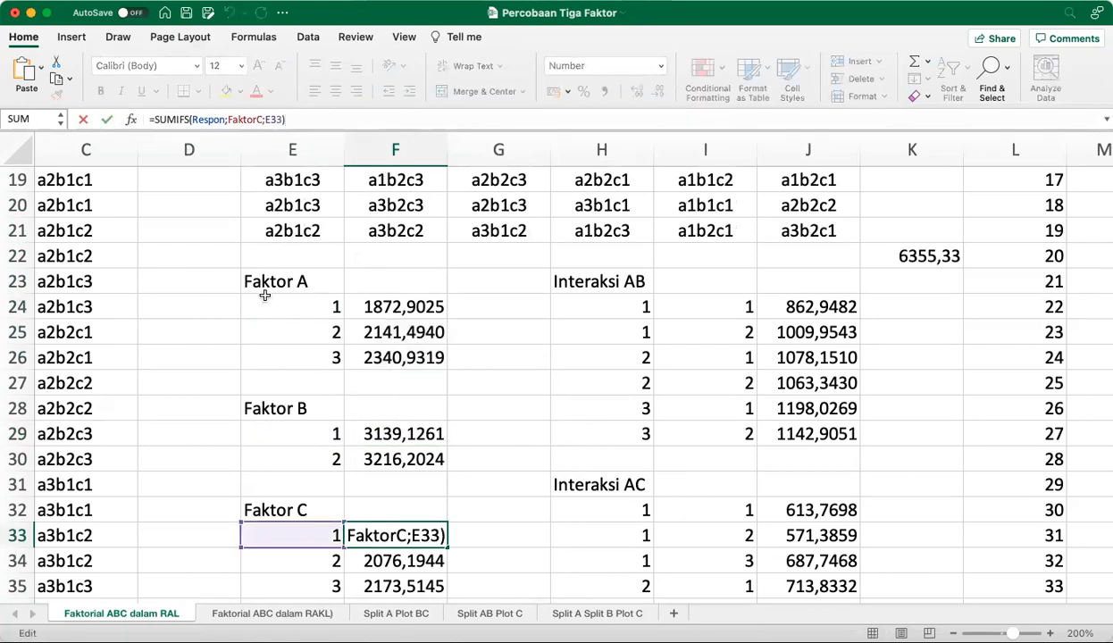
left_click(403, 531)
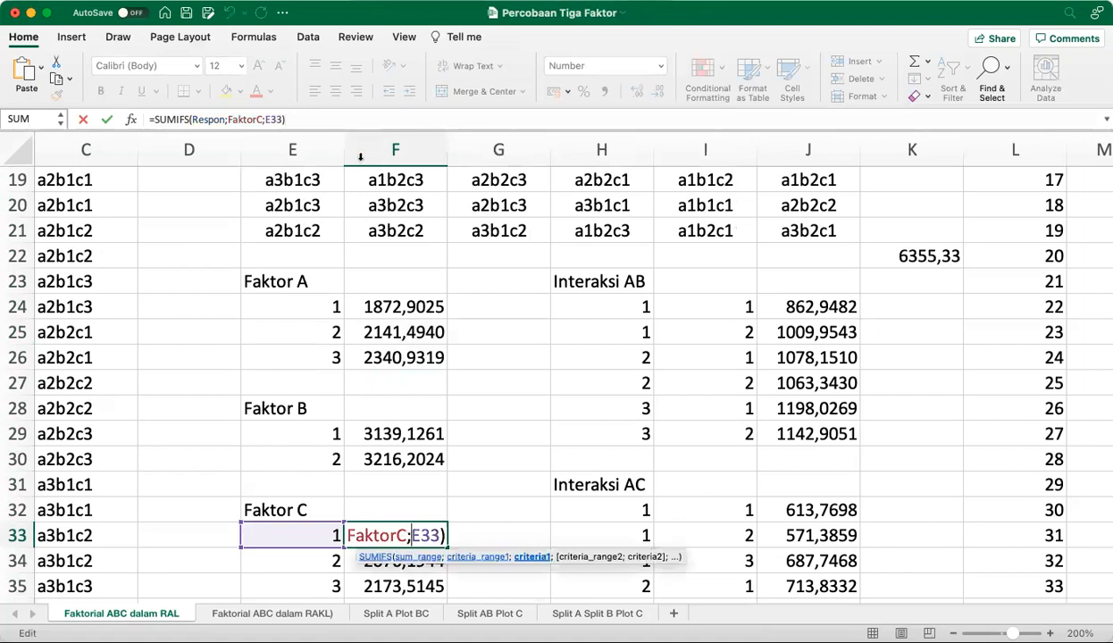
left_click(346, 119)
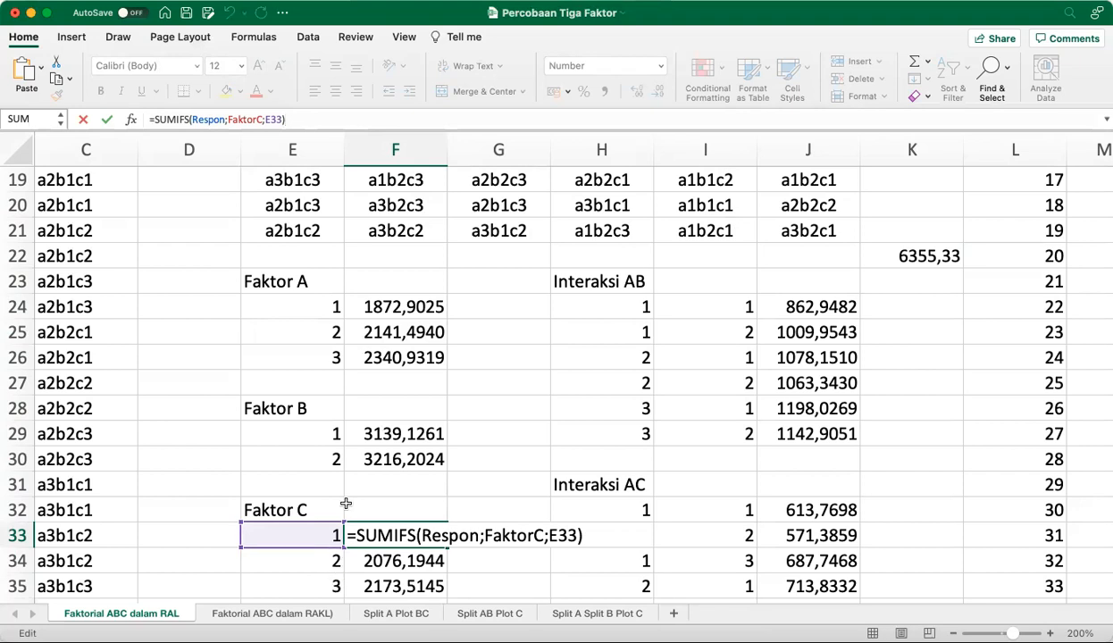
left_click(565, 527)
key("Escape")
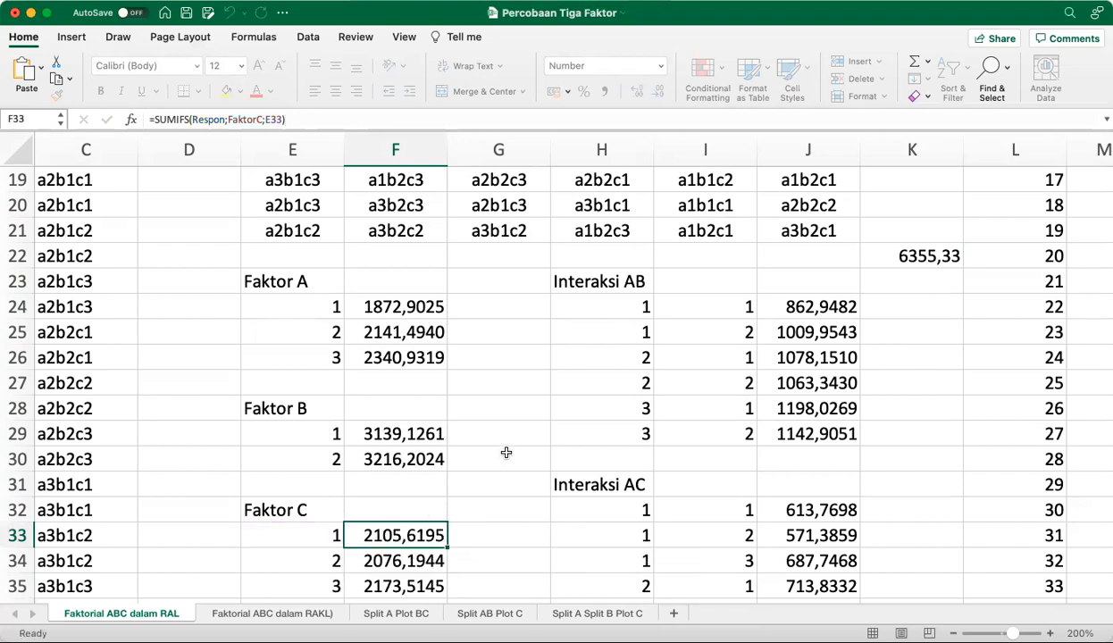
Select the totals of Faktor A (F24:F26), Faktor B (F29:F30) and Faktor C (F33:F35) in turn to compare their sums
left_click_drag(390, 307, 393, 351)
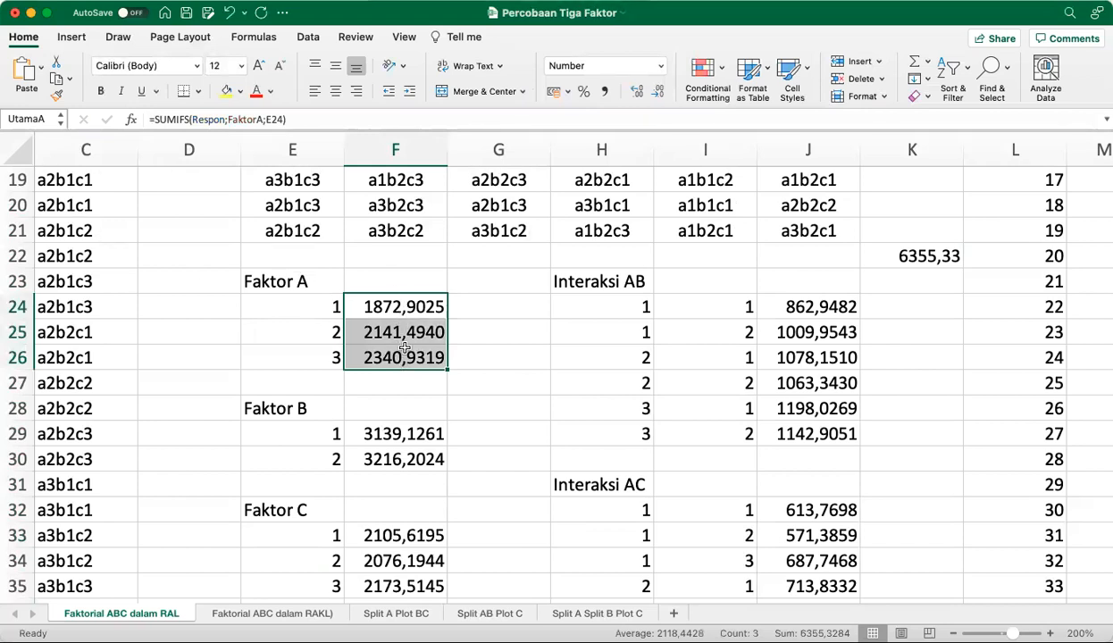
left_click_drag(395, 433, 395, 454)
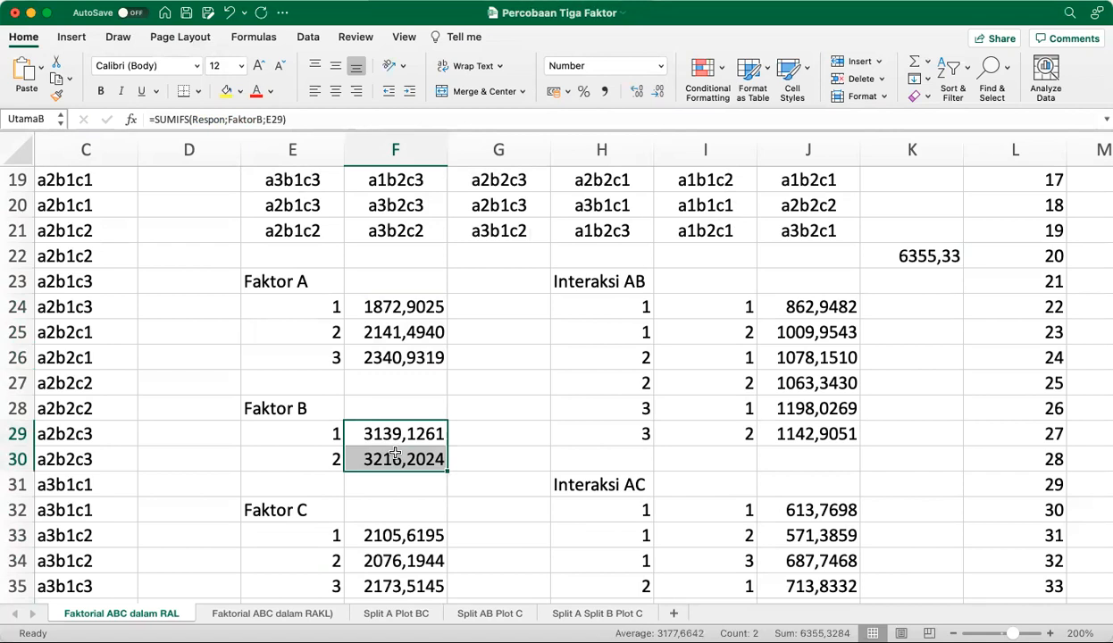
left_click_drag(418, 535, 421, 582)
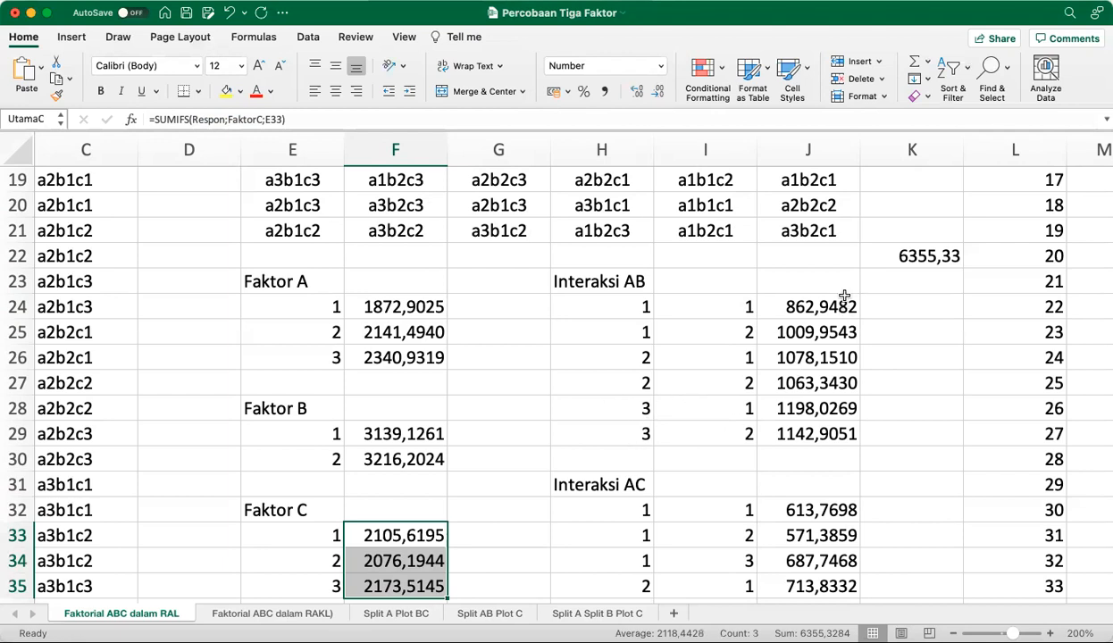
Examine the two-criteria SUMIFS formula of the first Interaksi AB total in J24 and keep it as it is
scroll(866, 419, "right", 5)
scroll(866, 419, "down", 2)
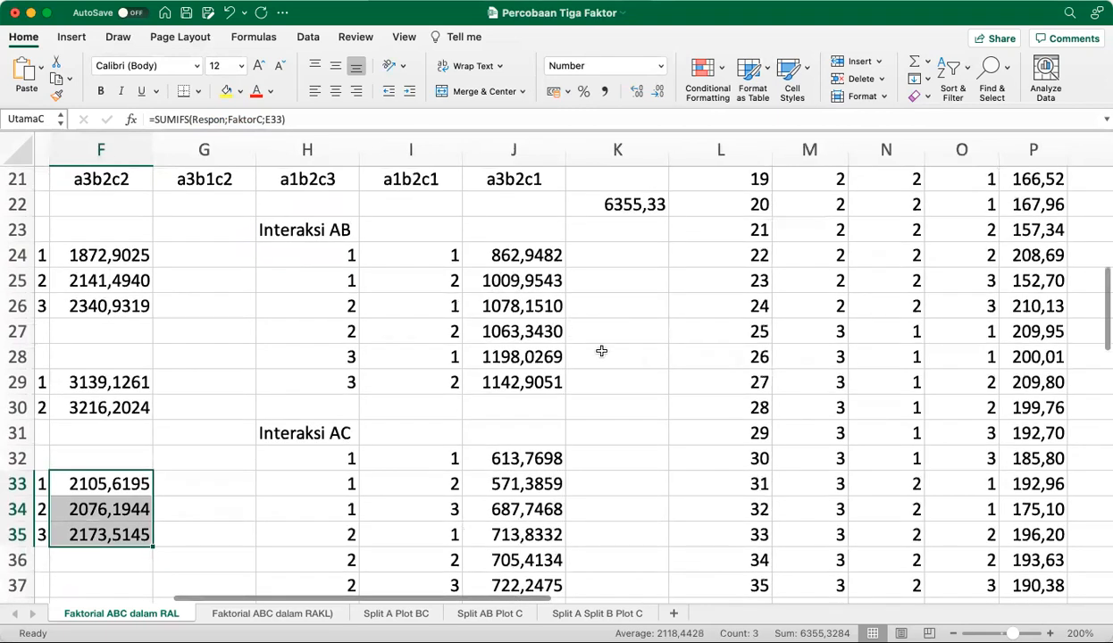
scroll(586, 343, "right", 2)
scroll(586, 343, "up", 1)
left_click(441, 275)
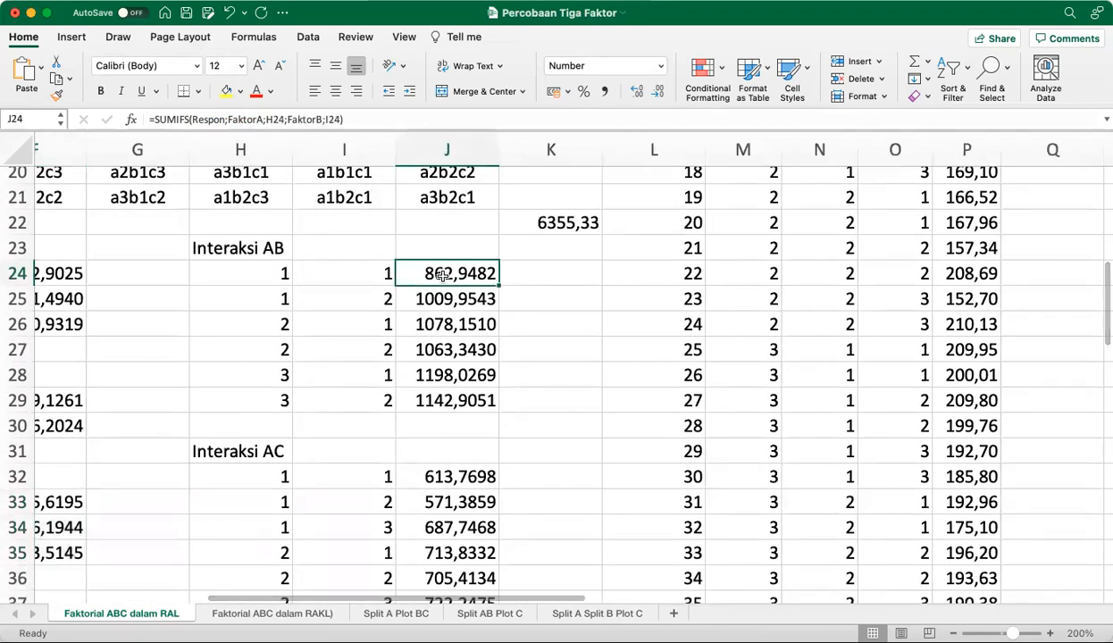
left_click(425, 121)
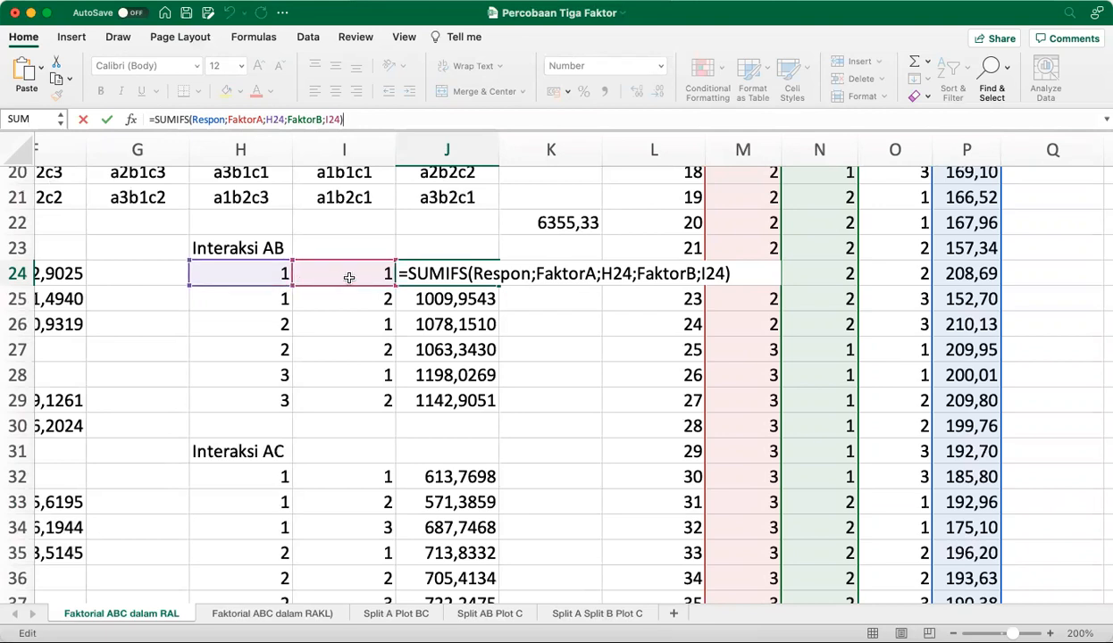
key("ctrl+Return")
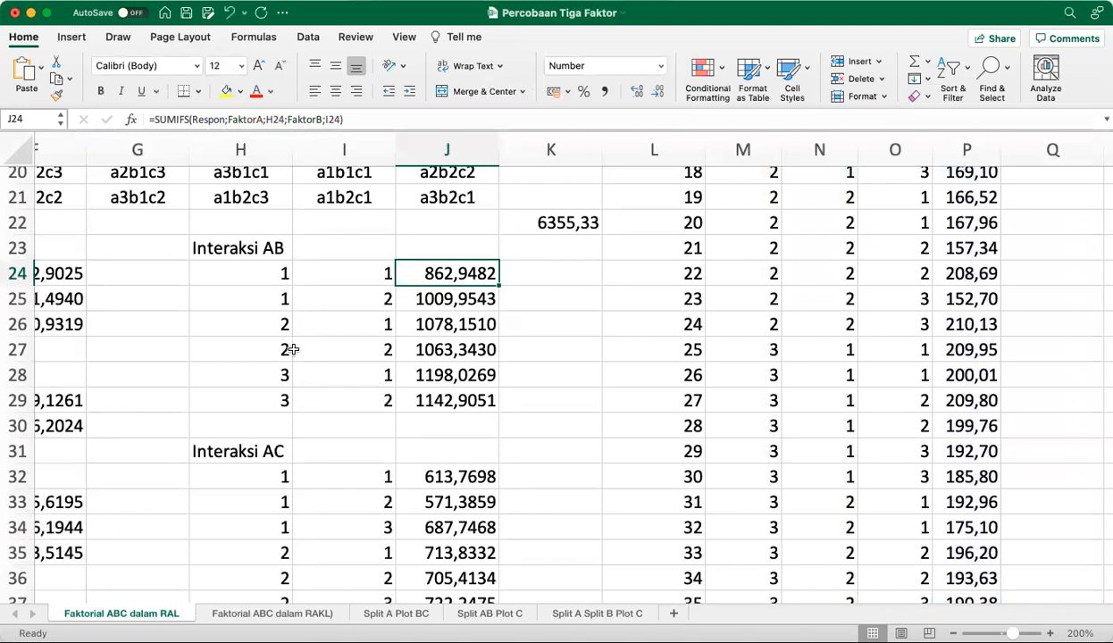
Check the formula in J27 and select the Interaksi AB totals J24:J29 to see their sum
left_click(429, 352)
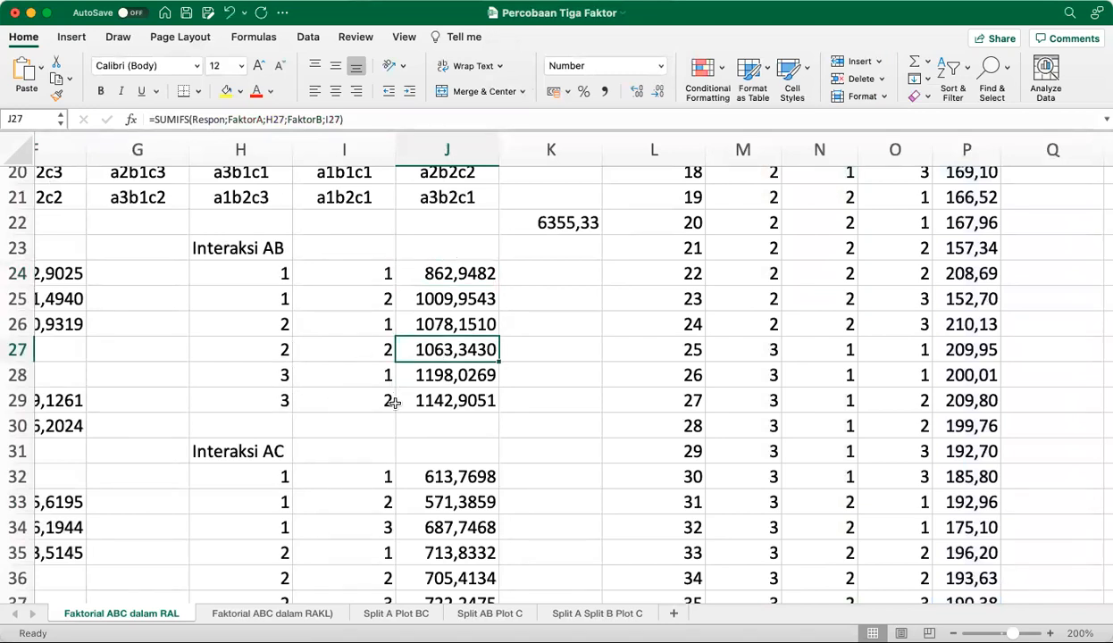
left_click_drag(446, 277, 451, 402)
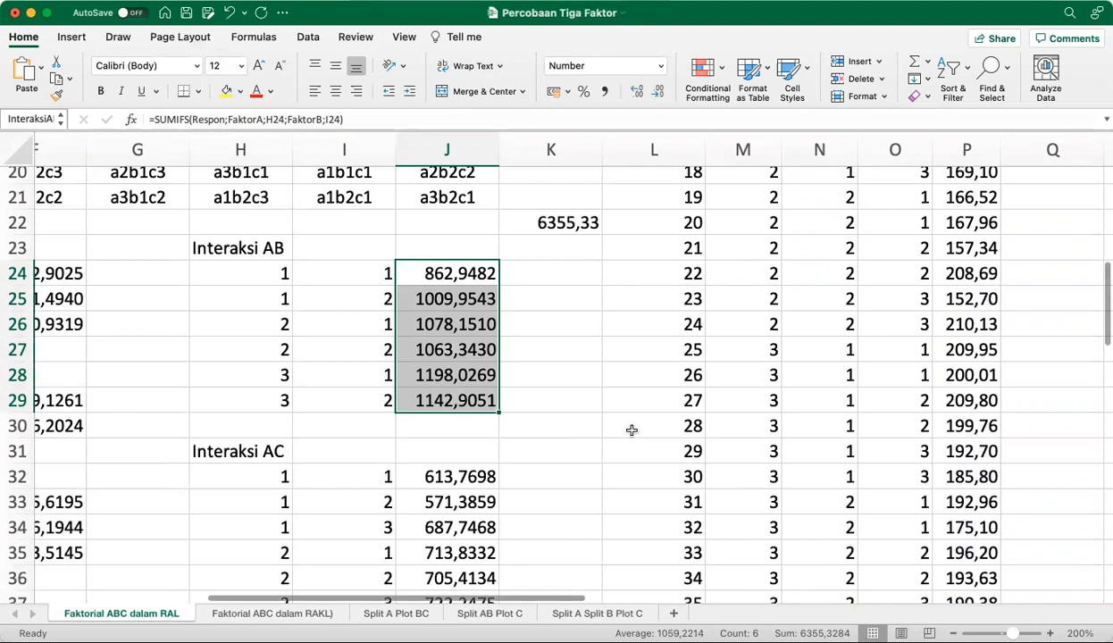
left_click(583, 374)
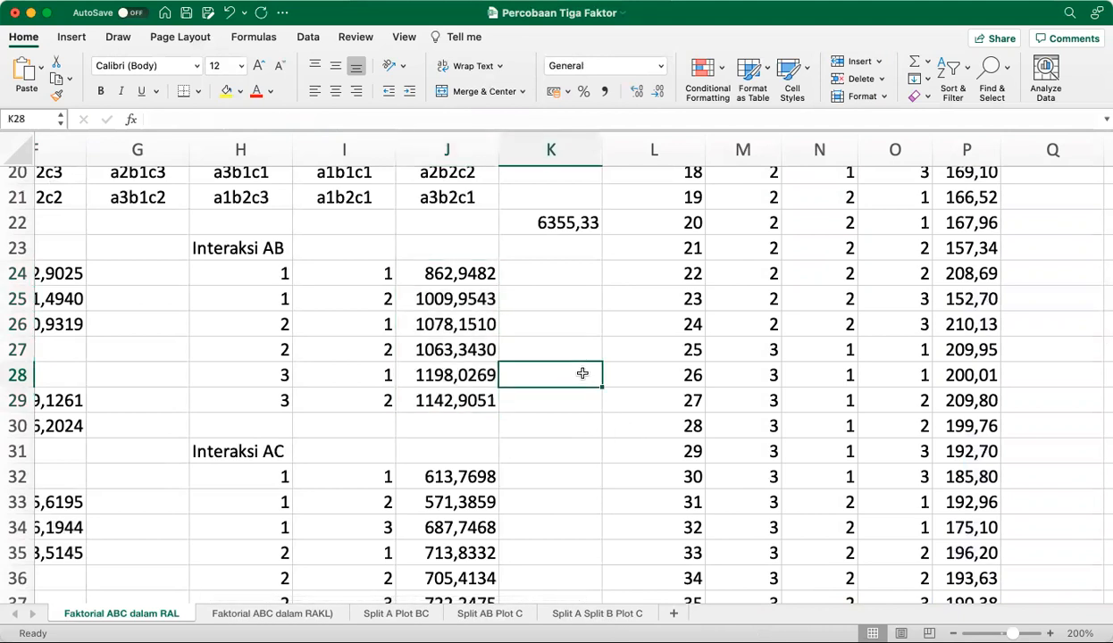
Select the Interaksi AC totals J32:J40 to check their sum and examine the SUMIFS formula in J34
scroll(581, 372, "down", 5)
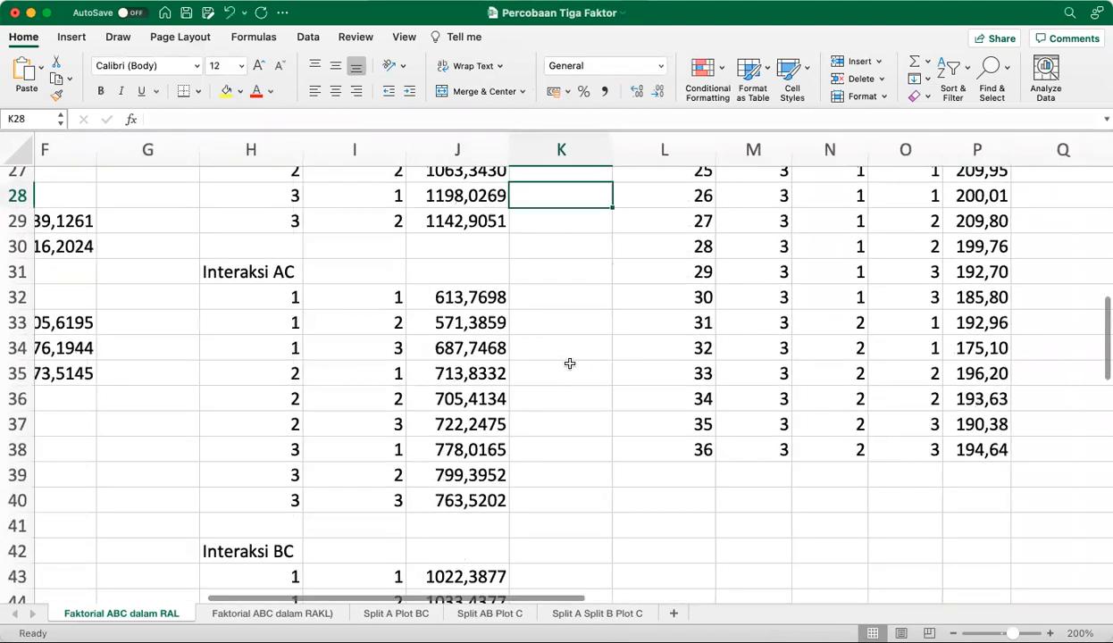
left_click_drag(448, 292, 452, 499)
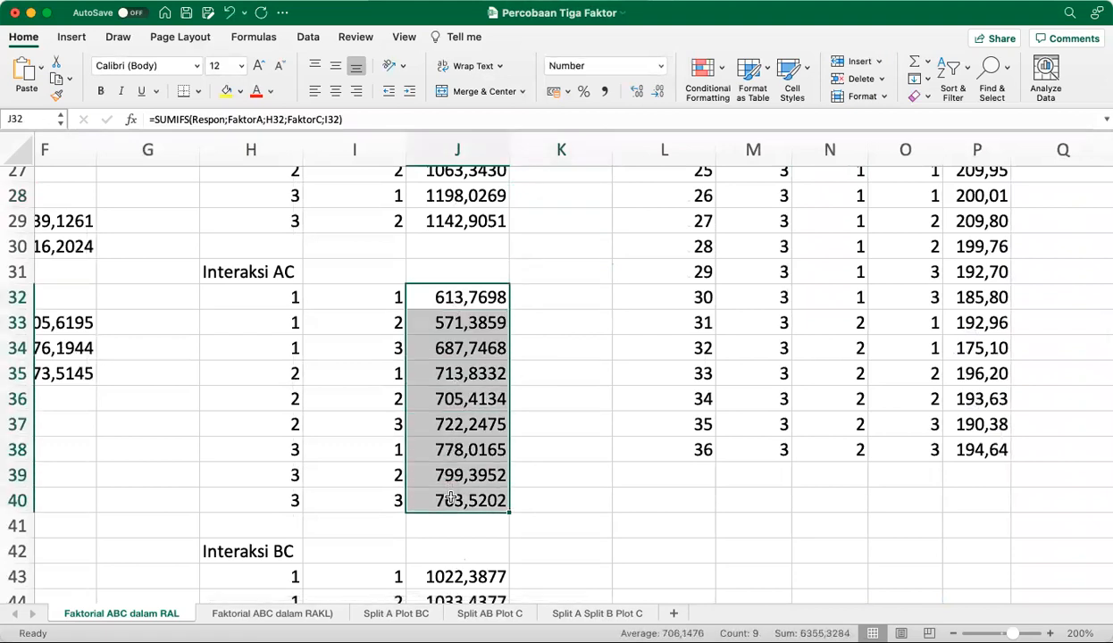
left_click(456, 350)
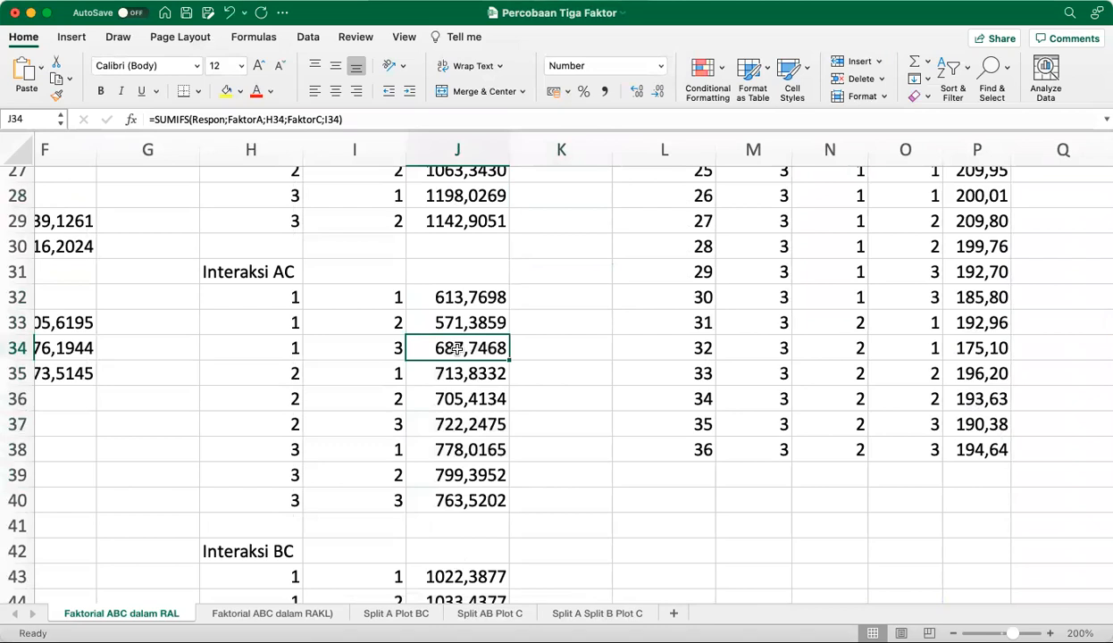
left_click(383, 119)
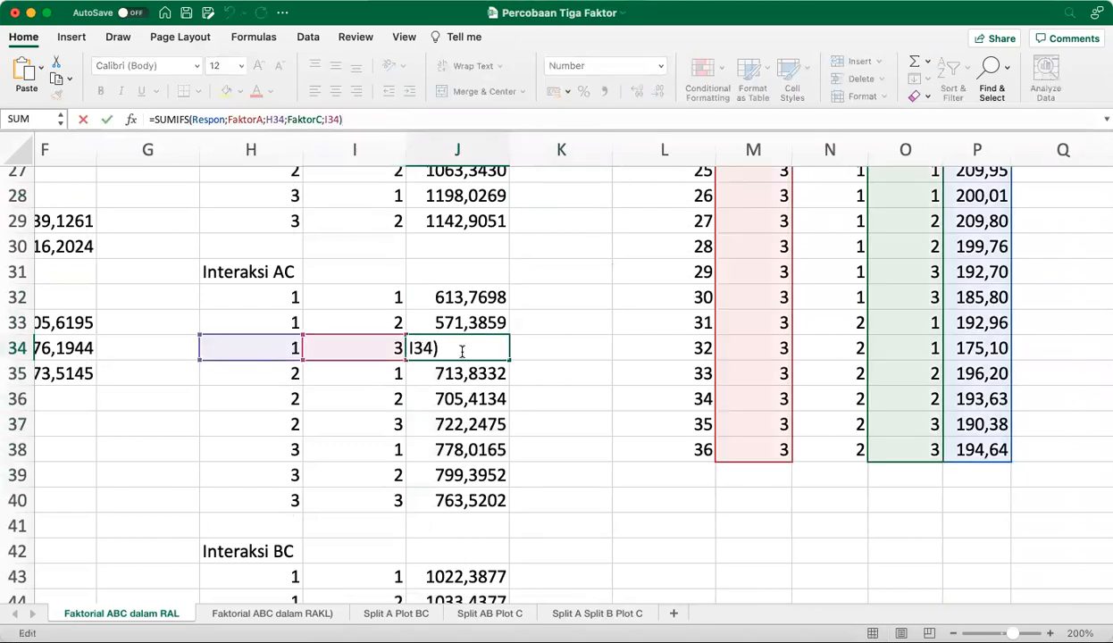
left_click(394, 119)
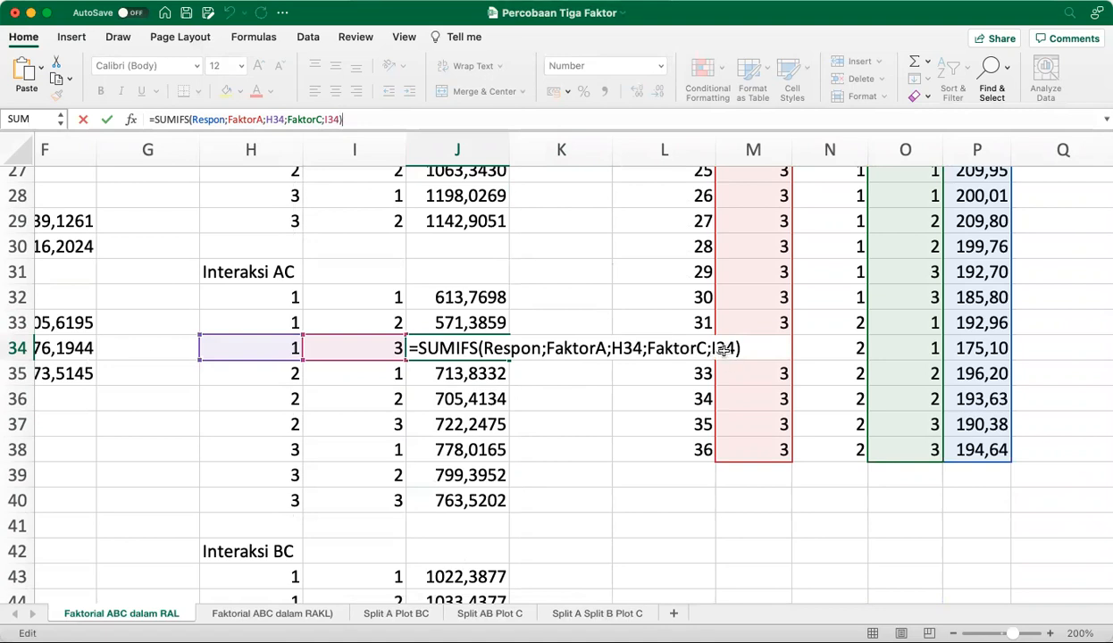
key("ctrl+Return")
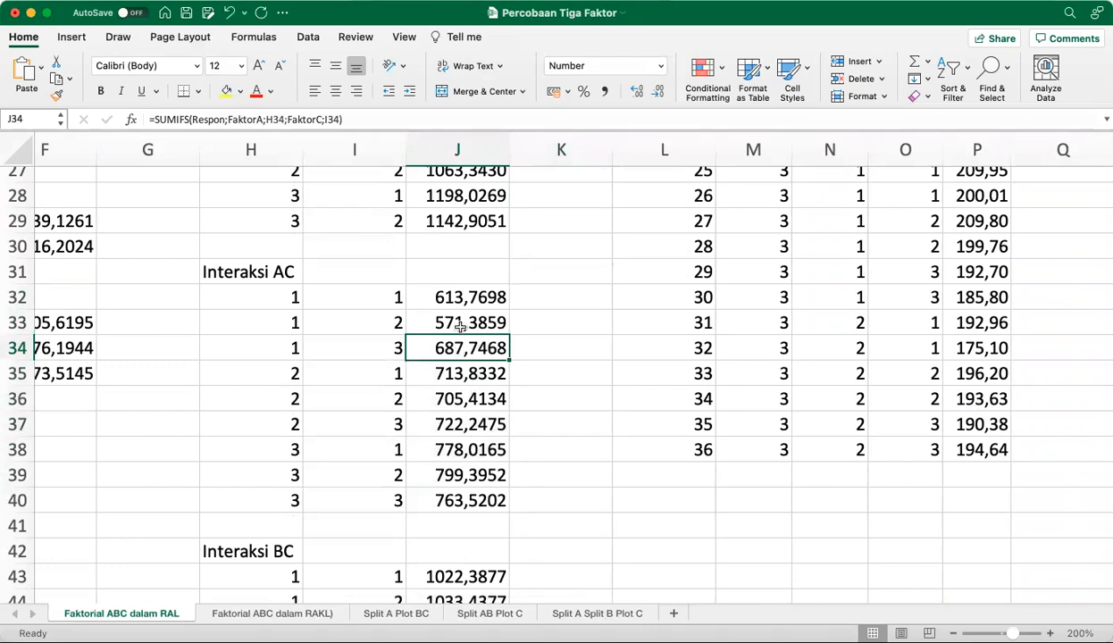
left_click_drag(463, 297, 458, 494)
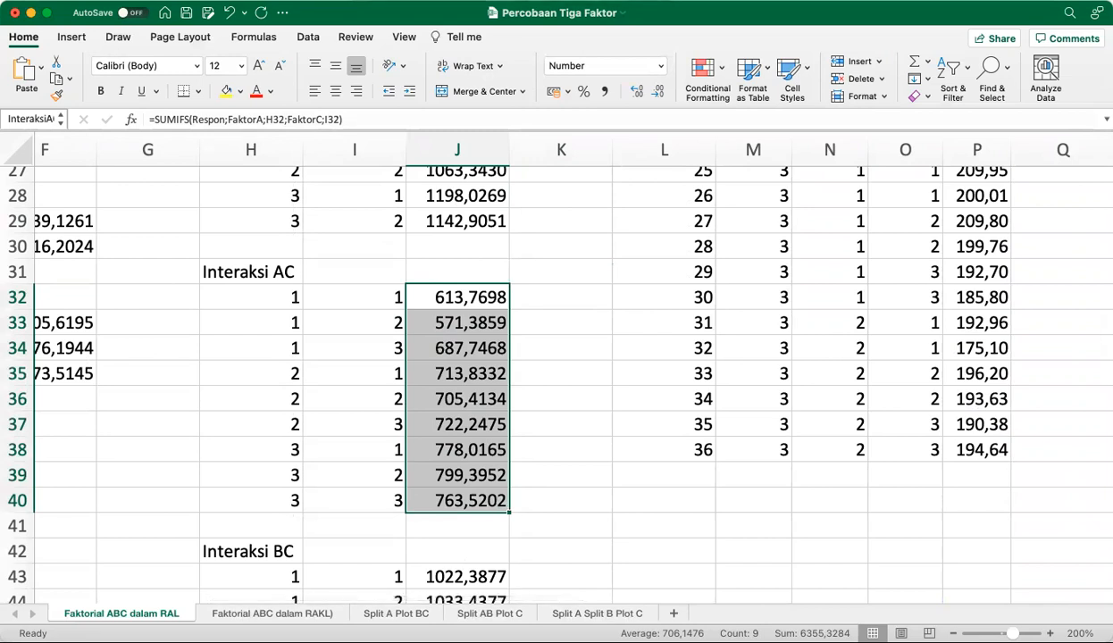
Select the Interaksi BC totals J43:J48 to check their sum and SUMIFS formula
scroll(577, 480, "down", 4)
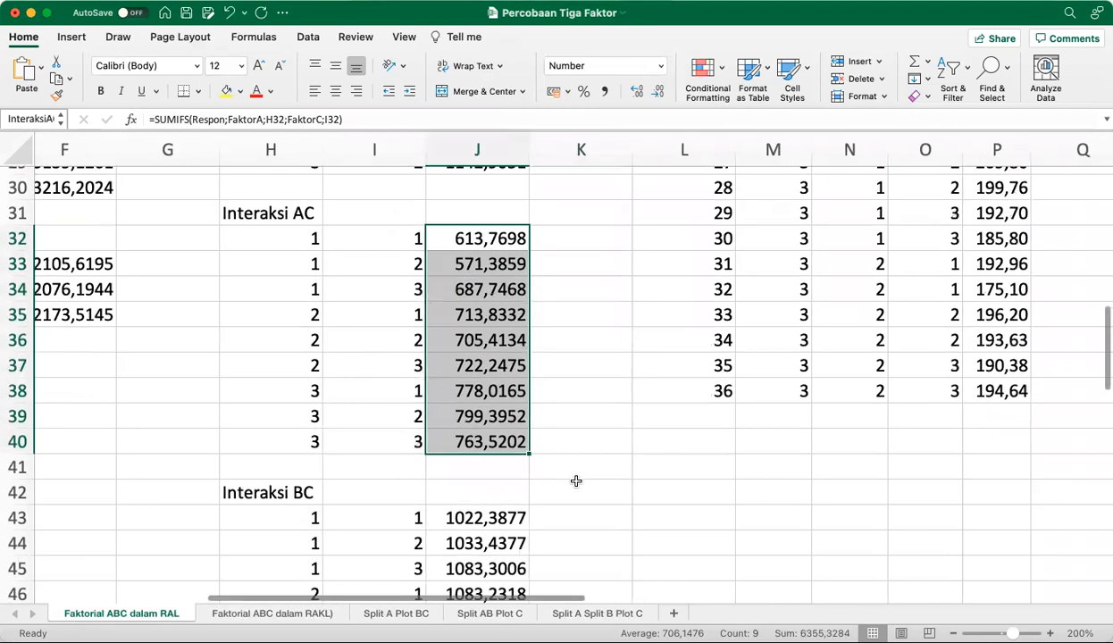
scroll(576, 481, "up", 1)
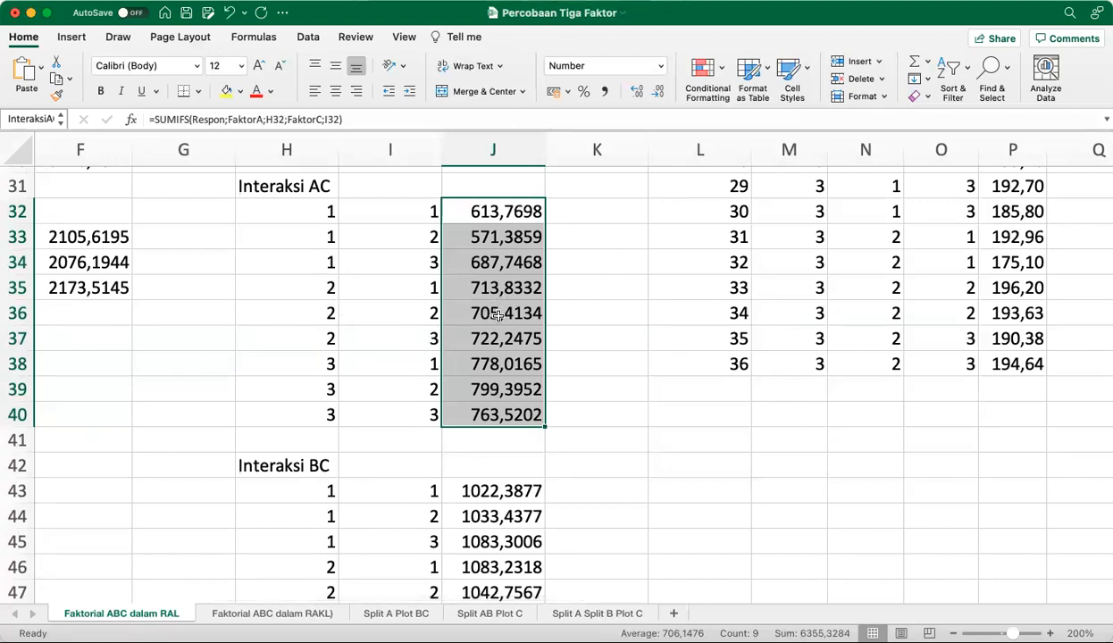
scroll(671, 433, "down", 5)
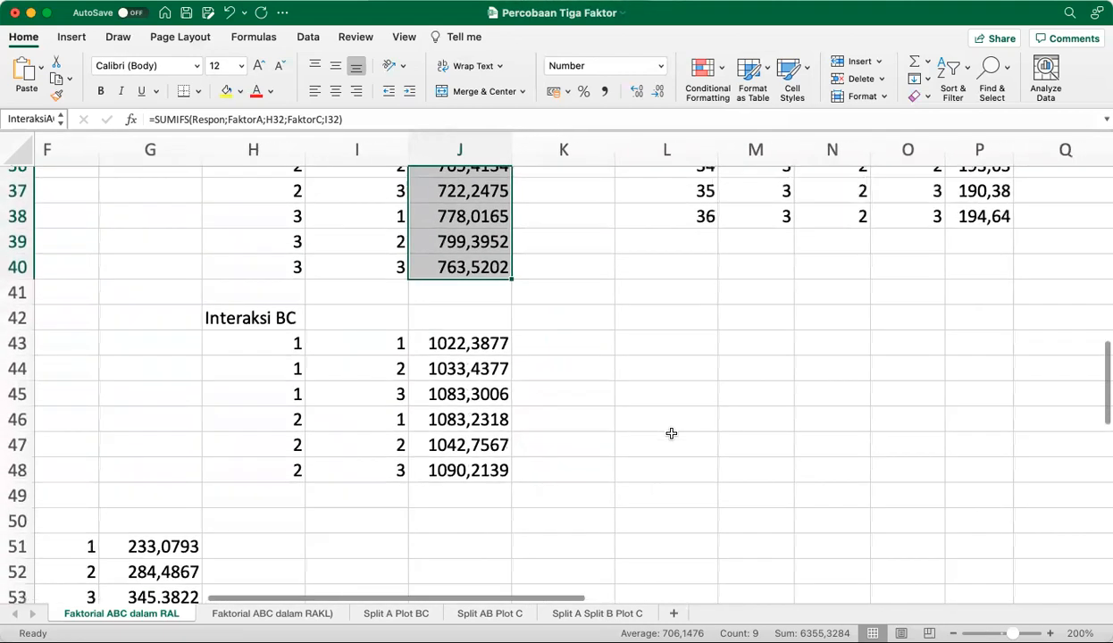
scroll(670, 433, "left", 1)
left_click_drag(516, 345, 527, 463)
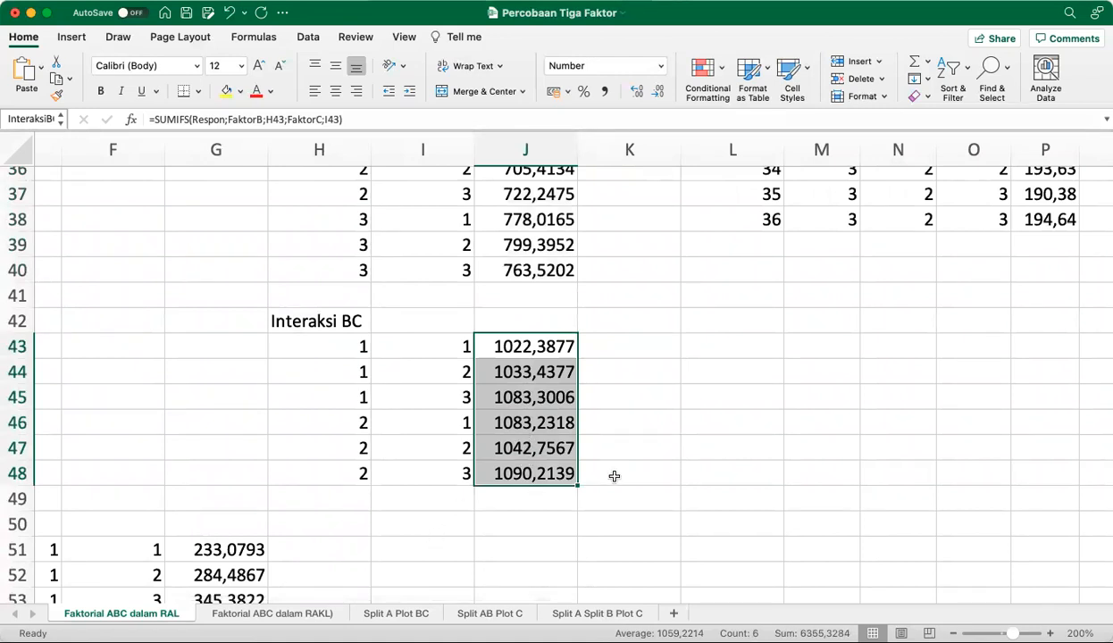
Look through the factor level combinations and totals of the Interaksi ABC table in D51:G68
scroll(611, 474, "left", 1)
scroll(614, 476, "left", 3)
scroll(613, 476, "down", 5)
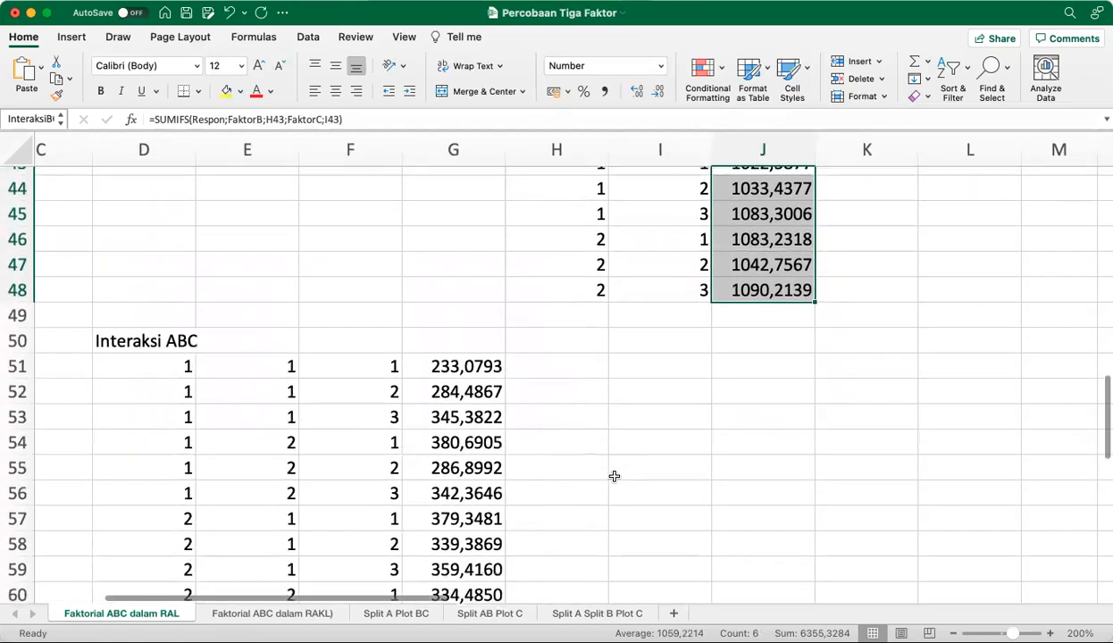
scroll(614, 476, "down", 5)
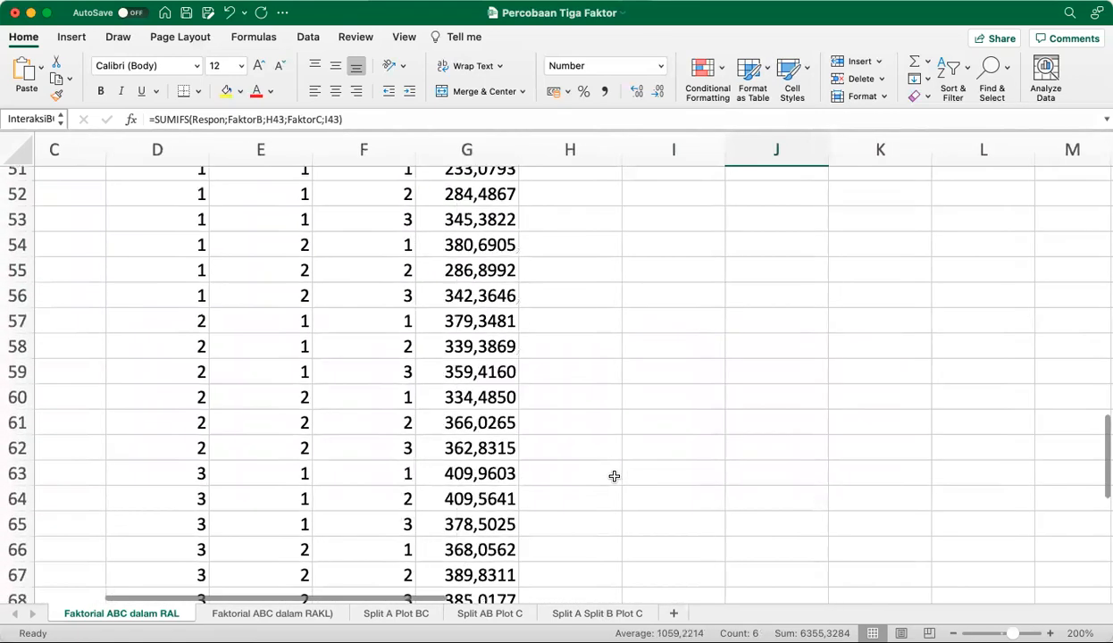
scroll(614, 476, "up", 3)
scroll(614, 476, "down", 1)
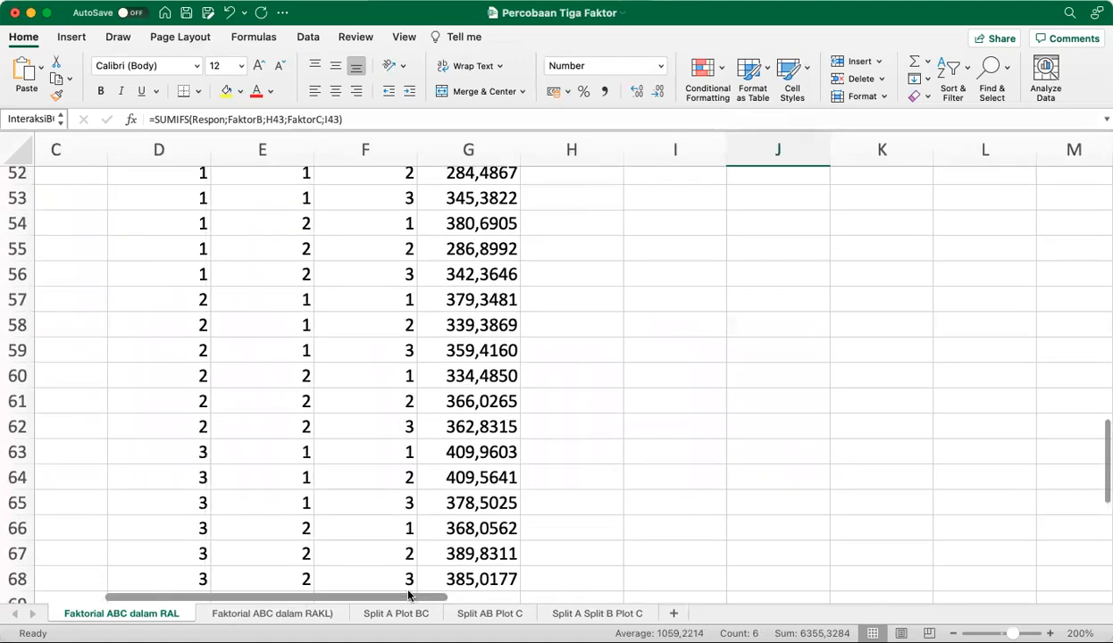
scroll(449, 570, "down", 2)
scroll(452, 569, "up", 6)
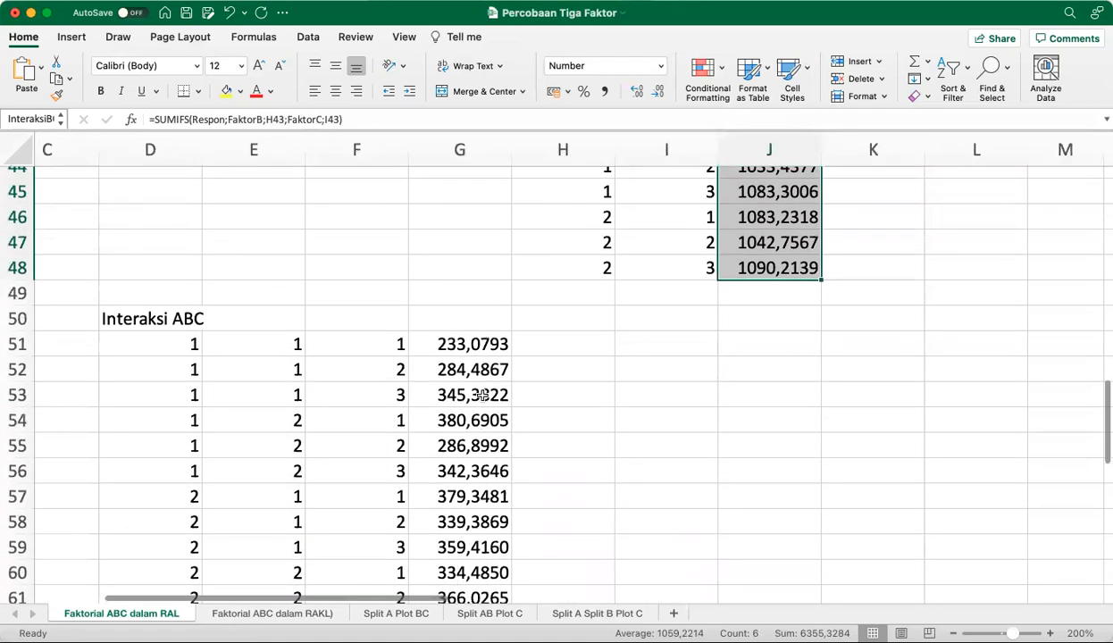
Examine the three-criteria SUMIFS formula in G51 without changing it, and check the sum of the Interaksi ABC totals G51:G68
left_click(473, 345)
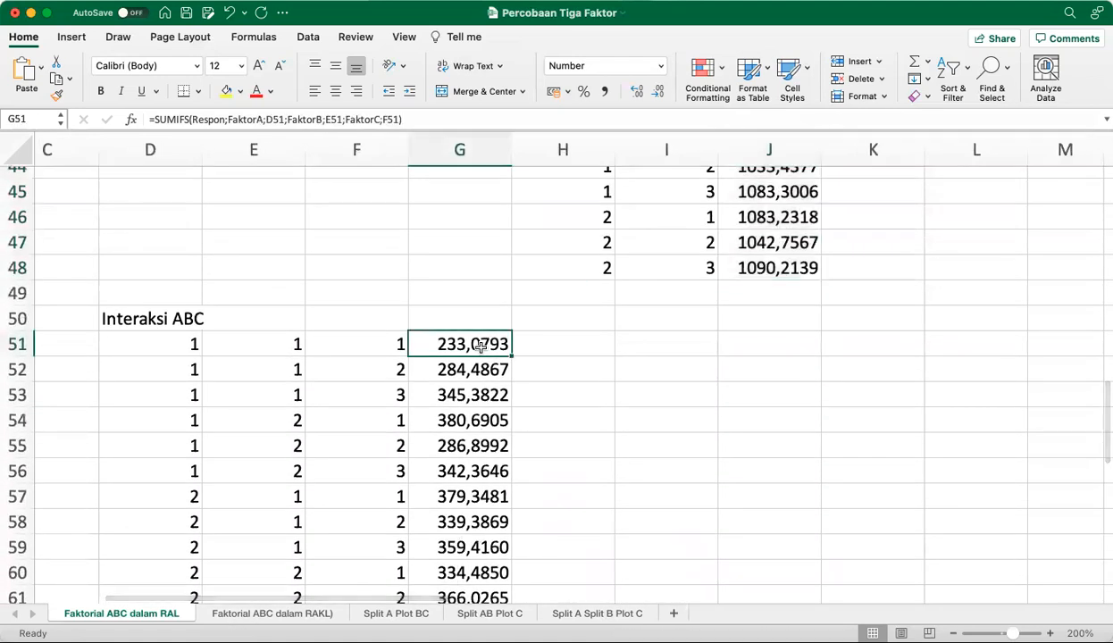
left_click(424, 113)
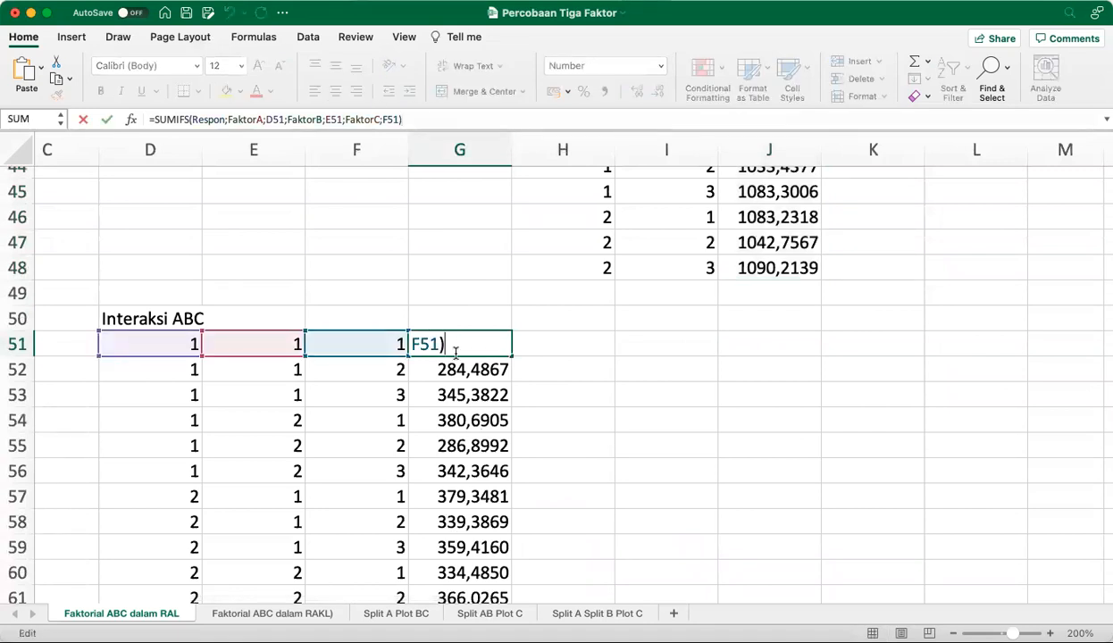
left_click(443, 117)
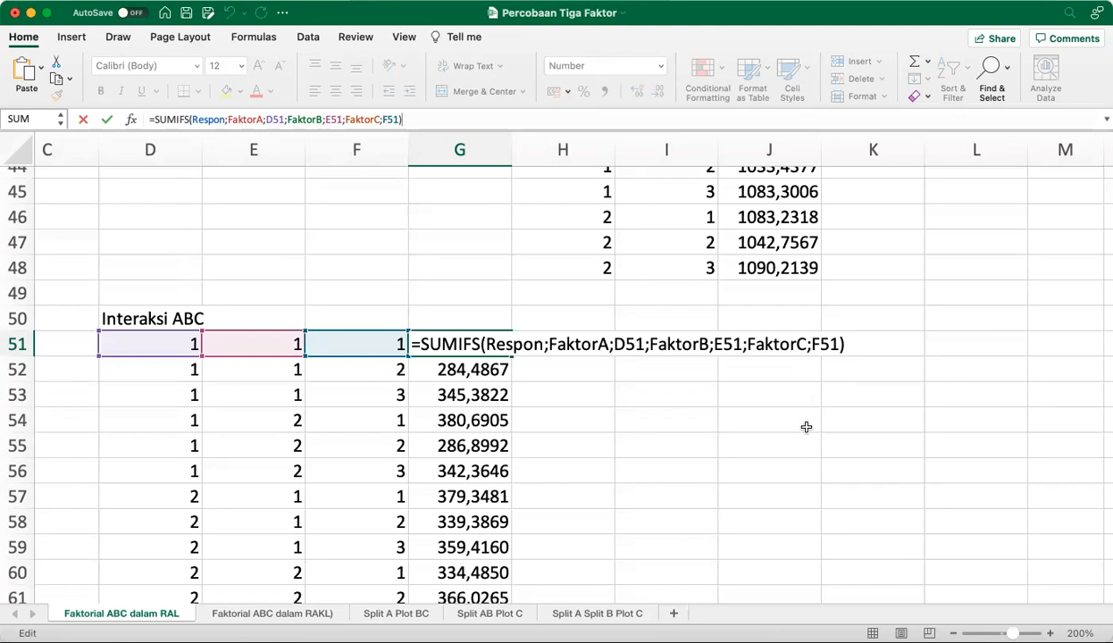
key("Escape")
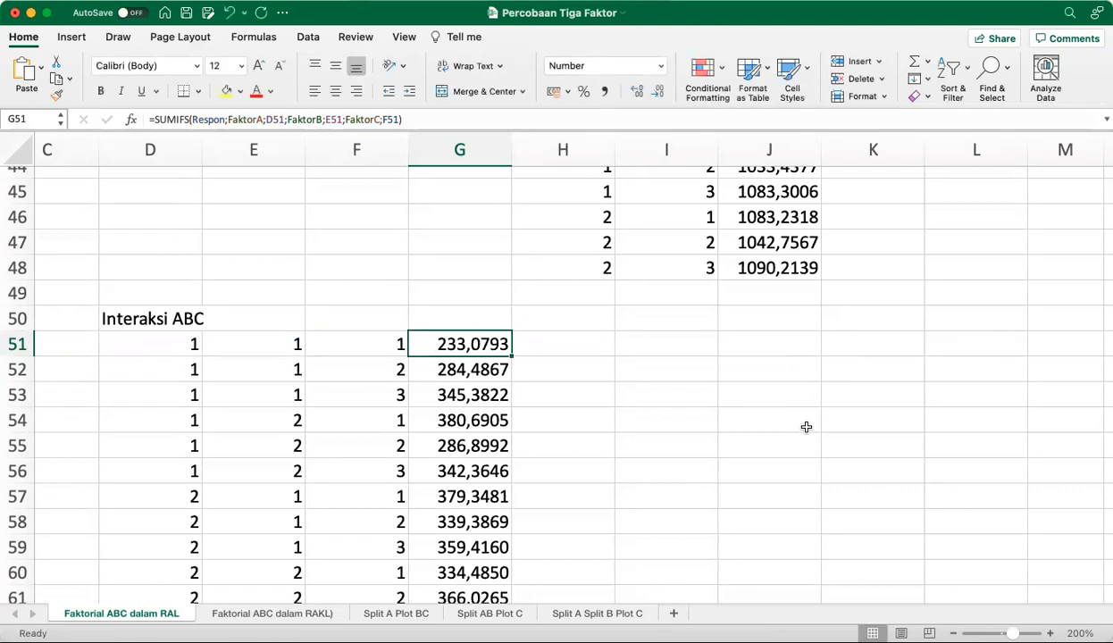
key("super+shift+Down")
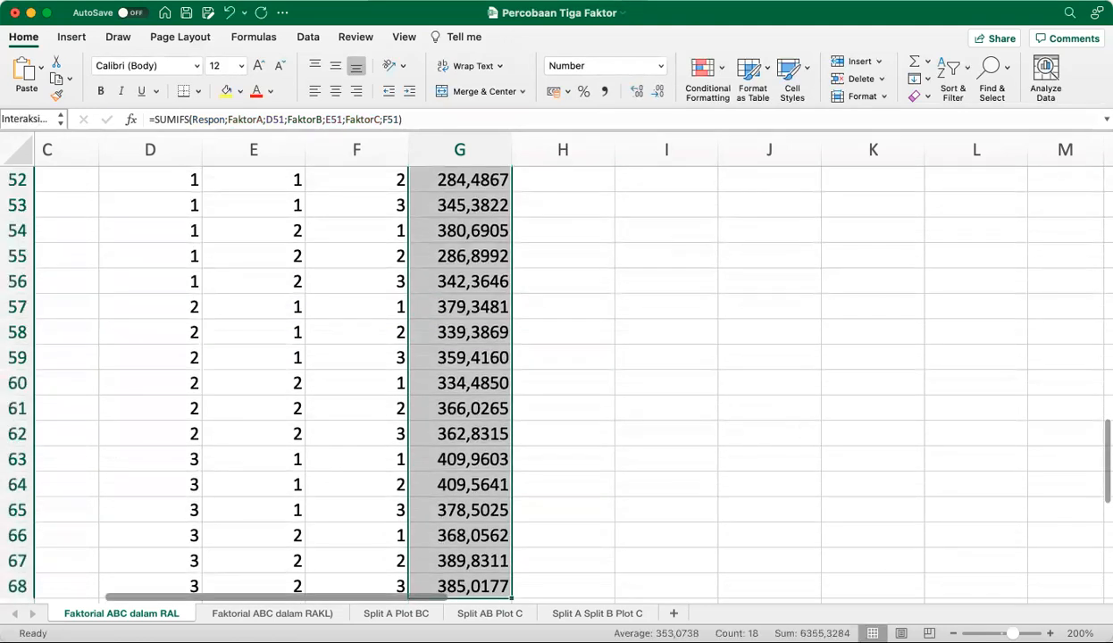
left_click(601, 253)
Return to the first Interaksi ABC total in G51 and select the whole range G51:G68 again
key("Up")
key("Up")
key("Up")
key("Up")
key("Up")
key("Up")
key("Up")
key("Up")
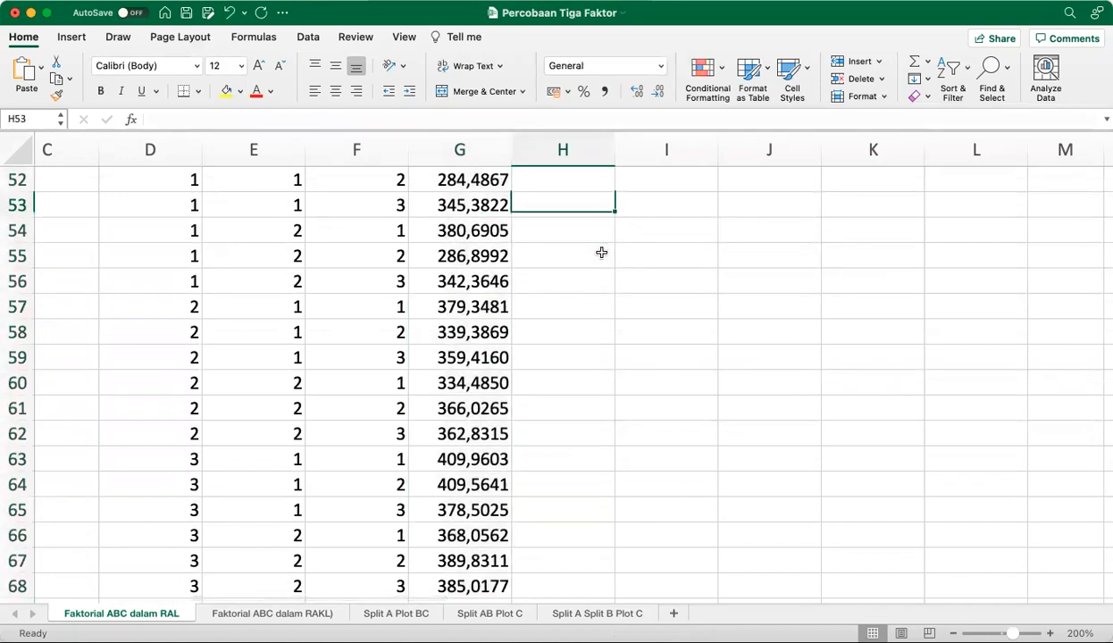
key("Up")
key("Up")
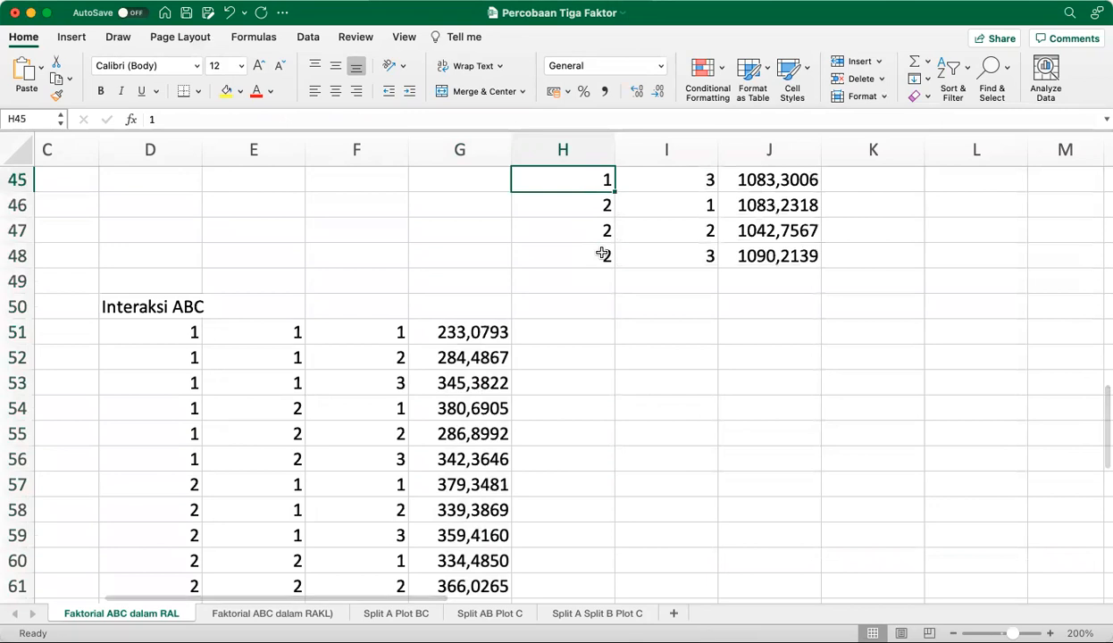
key("Left")
key("Left")
key("Right")
key("Down")
key("Down")
key("Down")
key("Down")
key("Down")
key("Down")
key("Down")
key("Up")
key("Up")
key("Down")
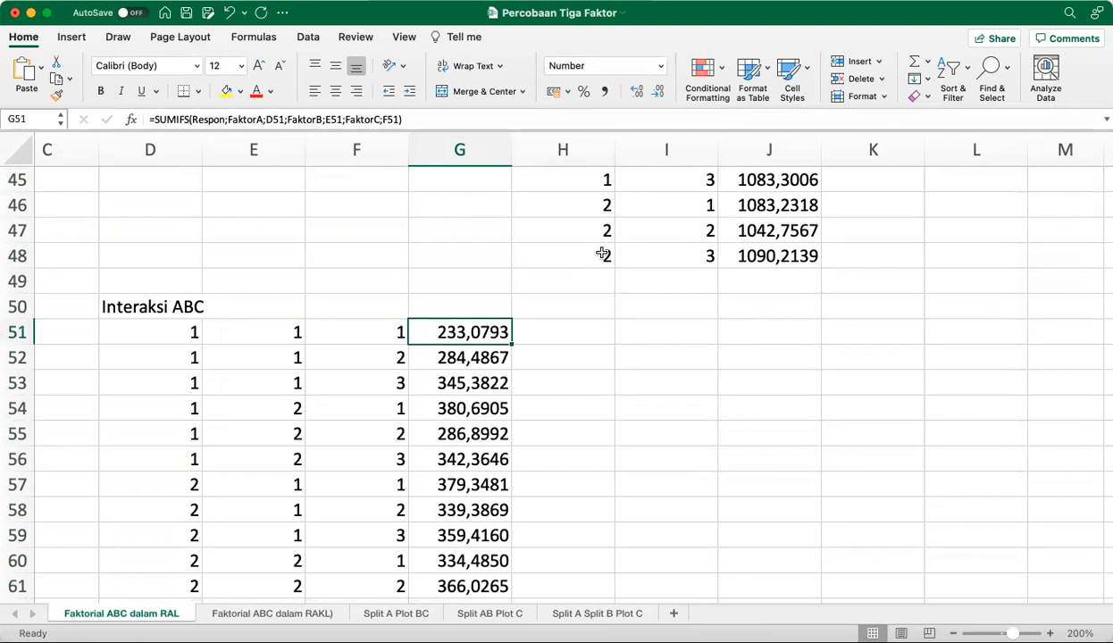
key("super+shift+Down")
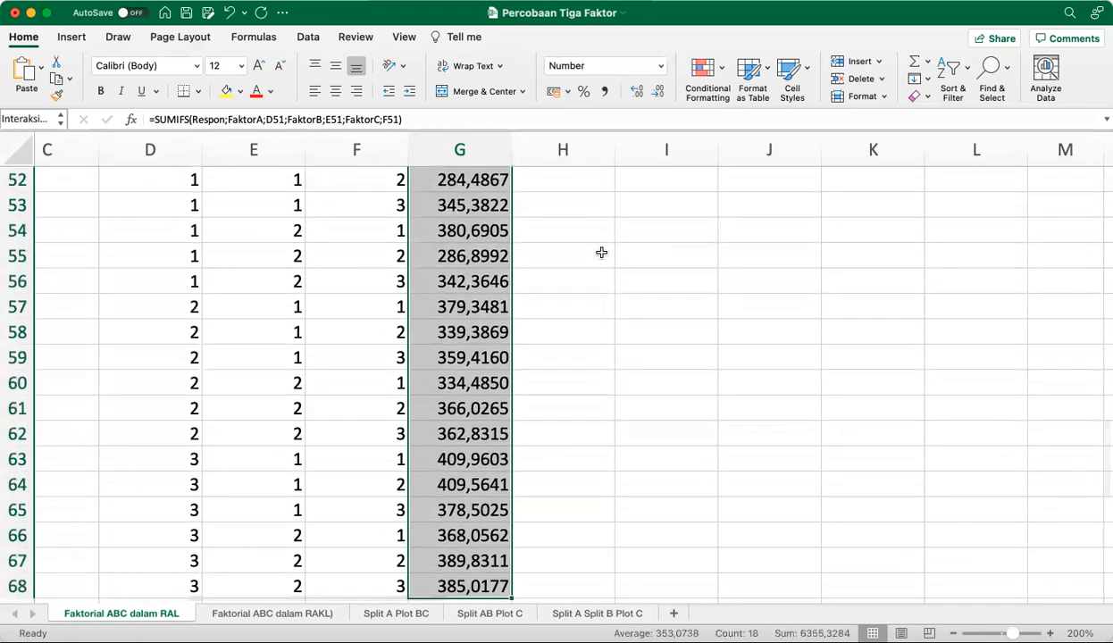
Widen the Name Box so that the full range name InteraksiABC can be read
left_click(29, 120)
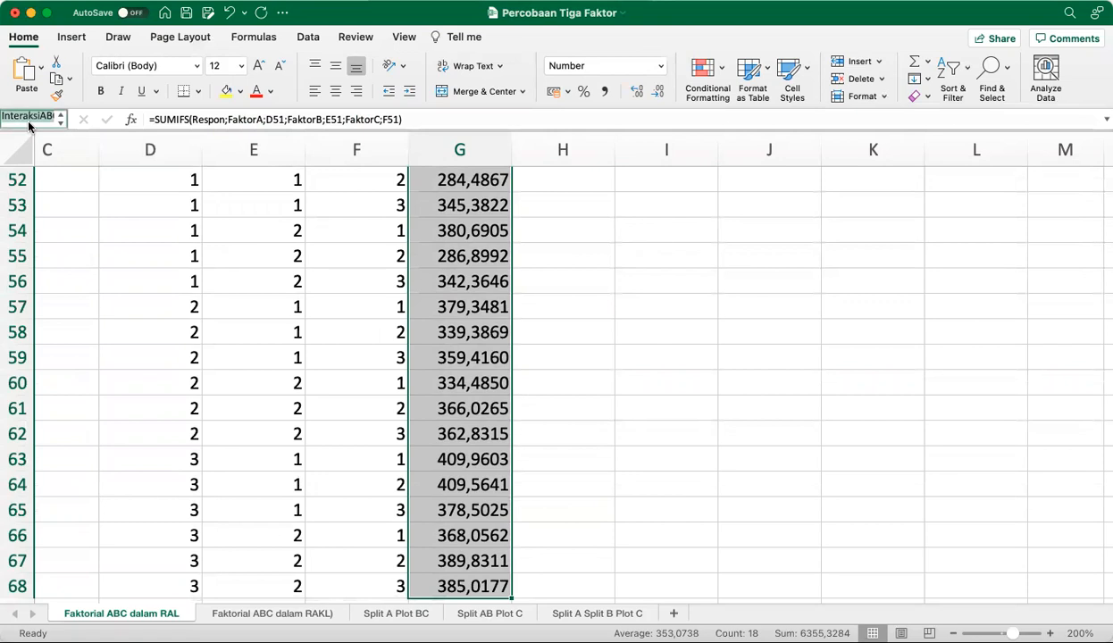
left_click_drag(75, 119, 161, 123)
left_click(63, 122)
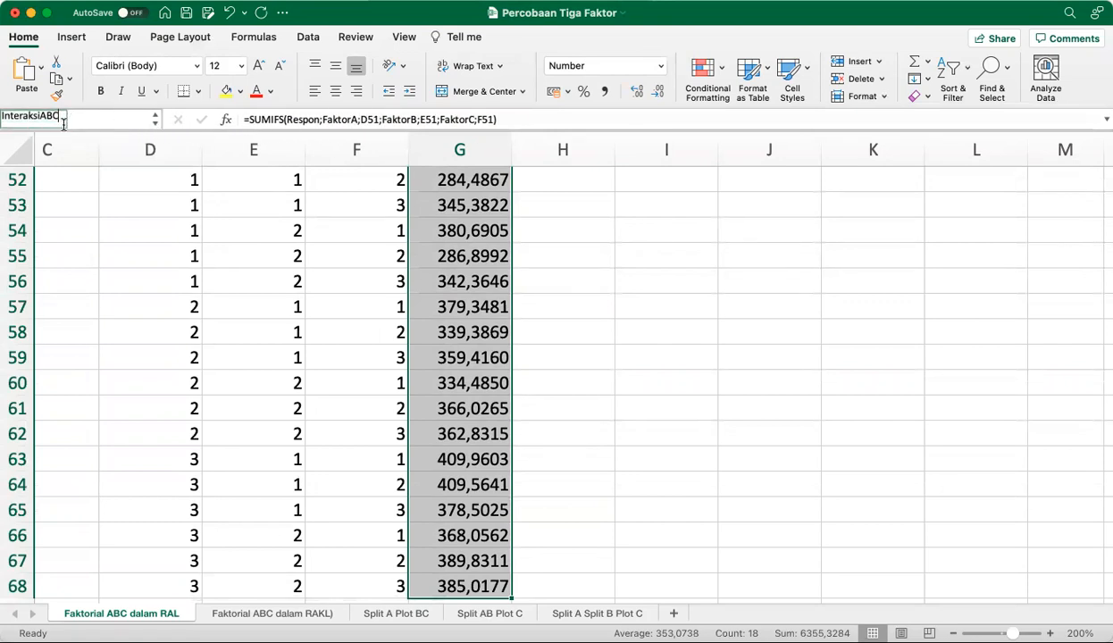
left_click(348, 258)
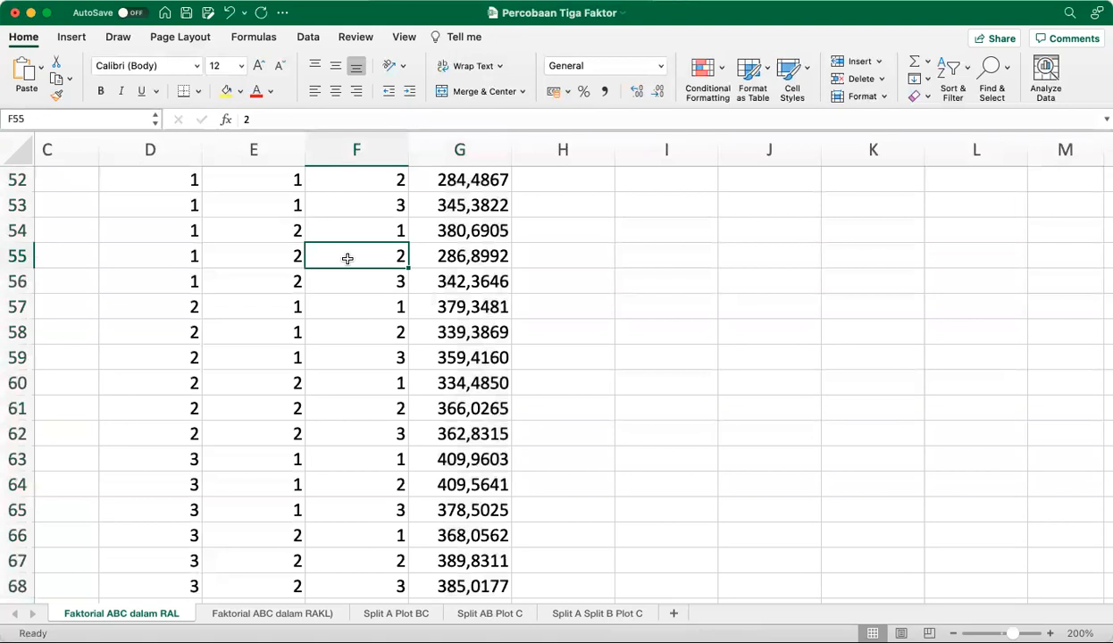
Select the Interaksi BC totals J43:J48 to check their range name
left_click(475, 270)
key("Up")
key("Up")
key("Up")
key("Up")
key("Up")
key("Up")
key("Up")
key("Up")
key("Up")
key("Up")
key("Up")
key("Up")
key("Up")
key("Up")
key("Up")
key("Up")
key("Up")
key("Up")
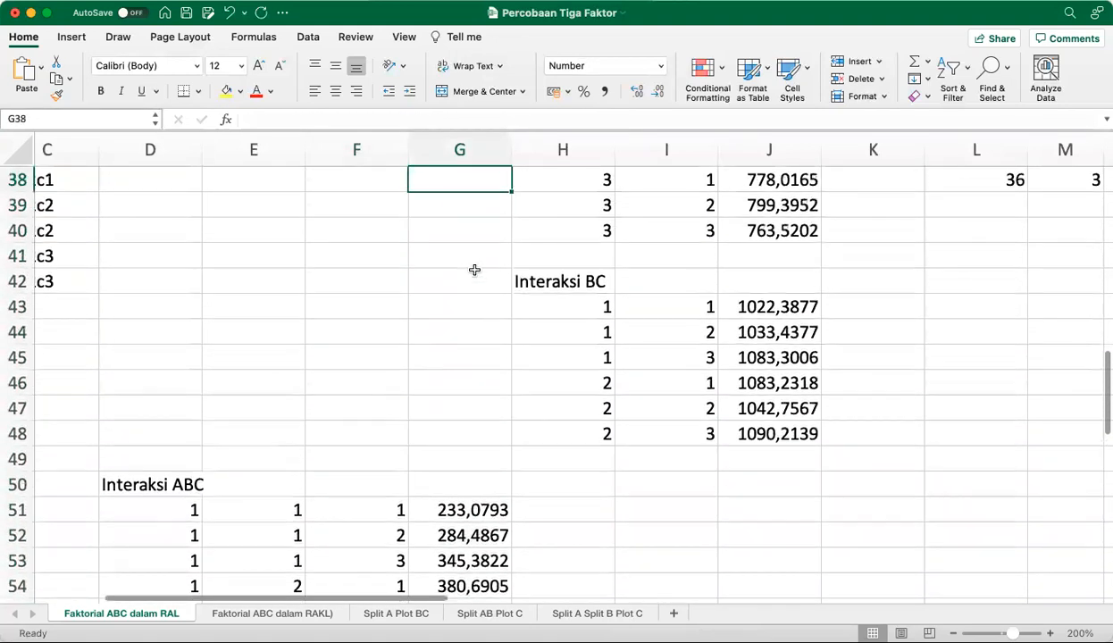
key("Up")
key("Up")
key("Up")
key("Up")
left_click_drag(753, 410, 750, 529)
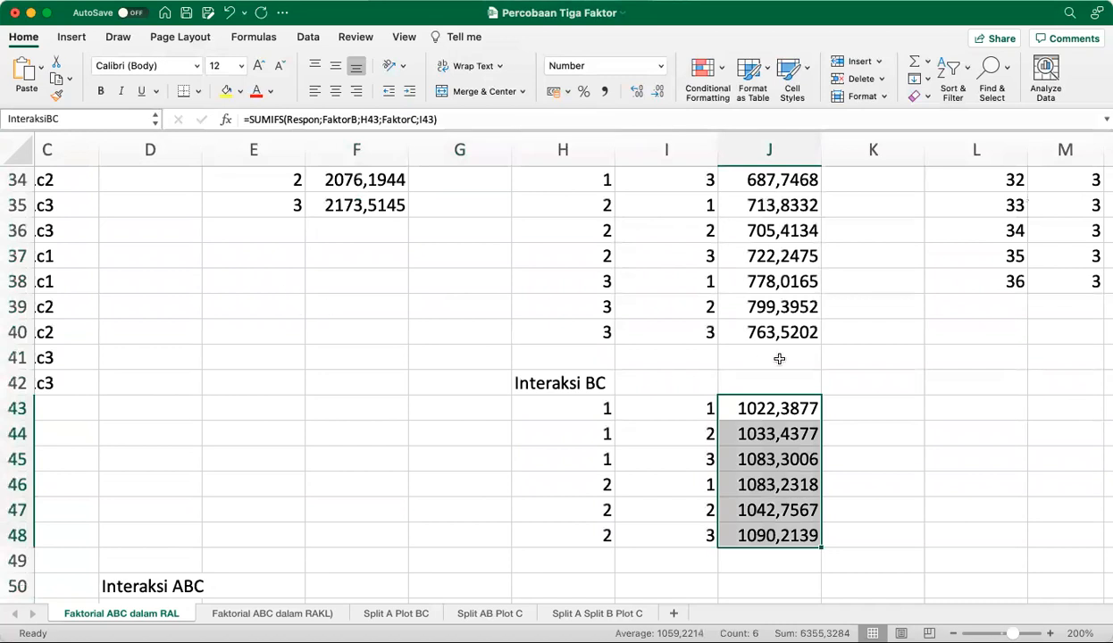
Check the range names of the Interaksi AC totals J32:J40 and the Interaksi AB totals J24:J29
scroll(918, 358, "up", 3)
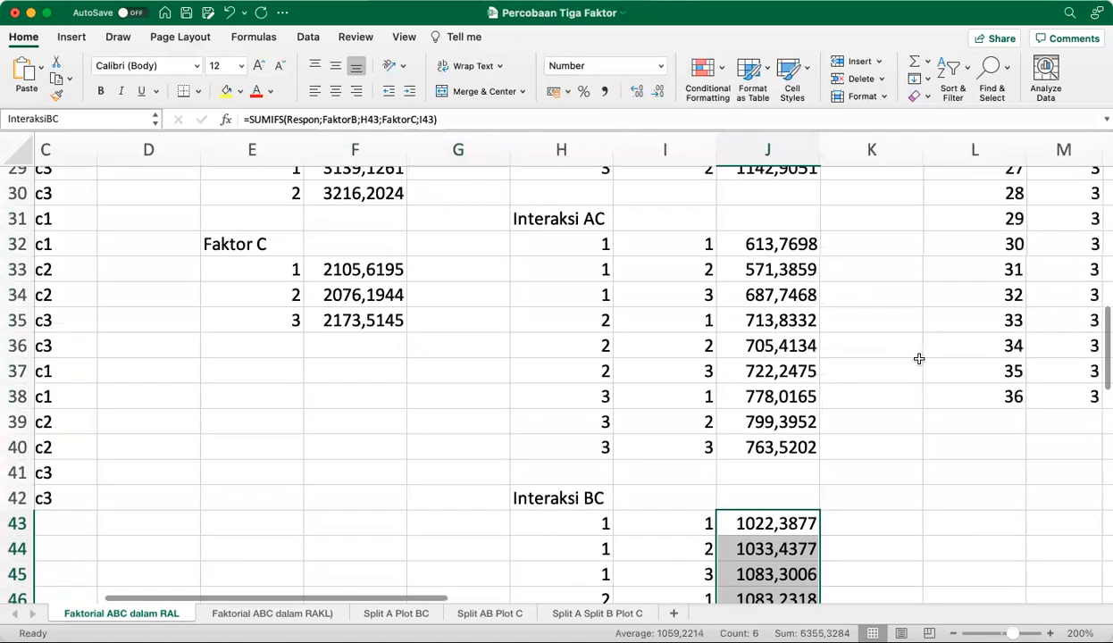
scroll(918, 358, "down", 2)
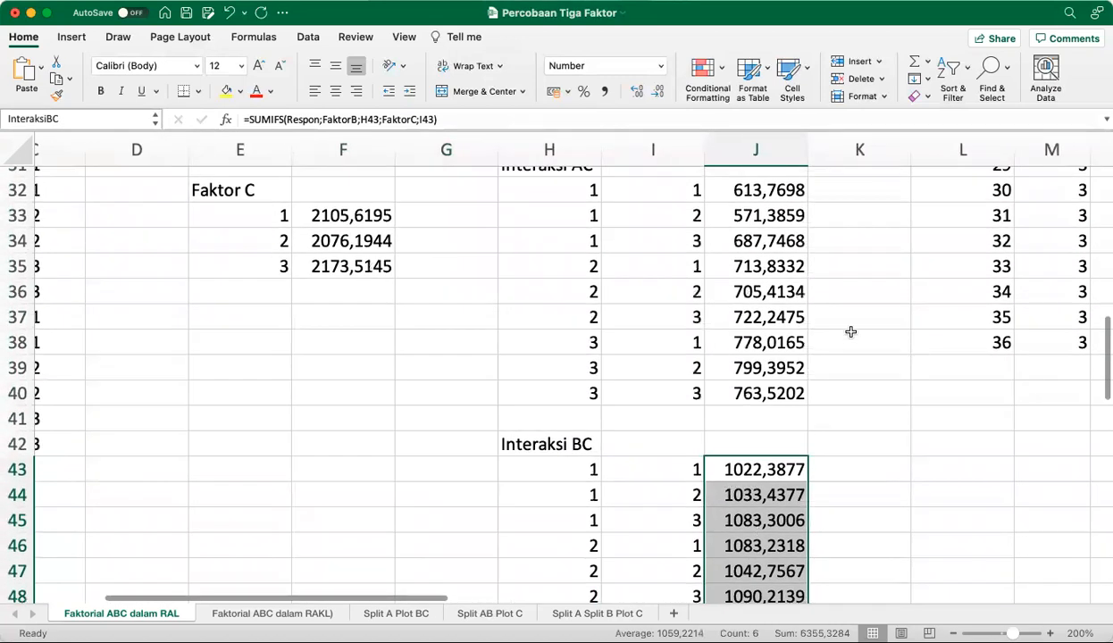
scroll(850, 331, "up", 3)
left_click_drag(741, 274, 753, 474)
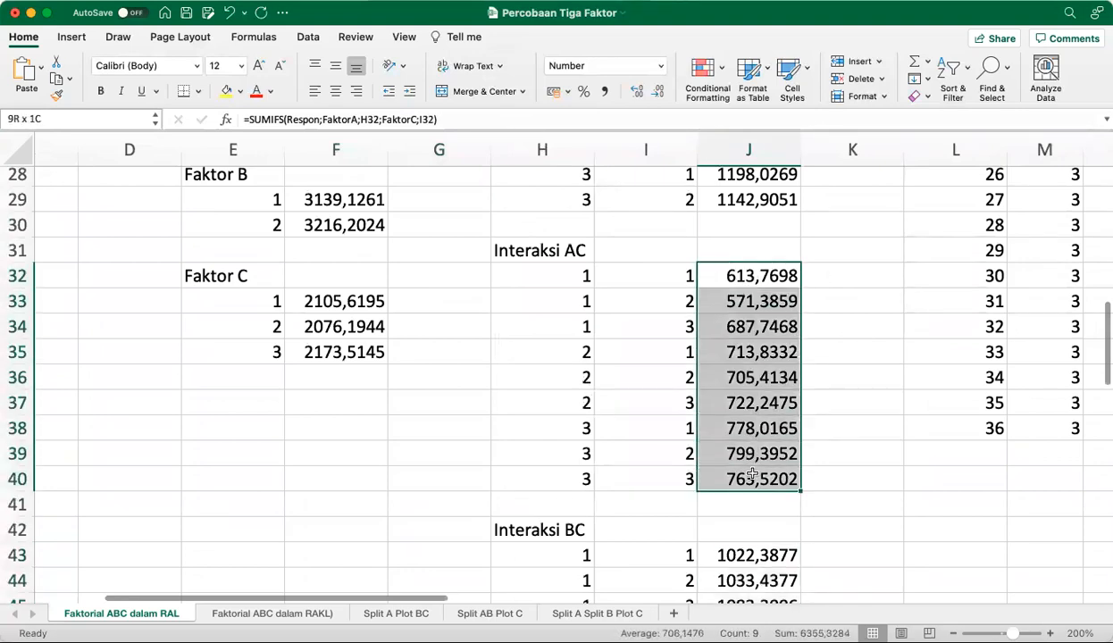
scroll(823, 419, "up", 6)
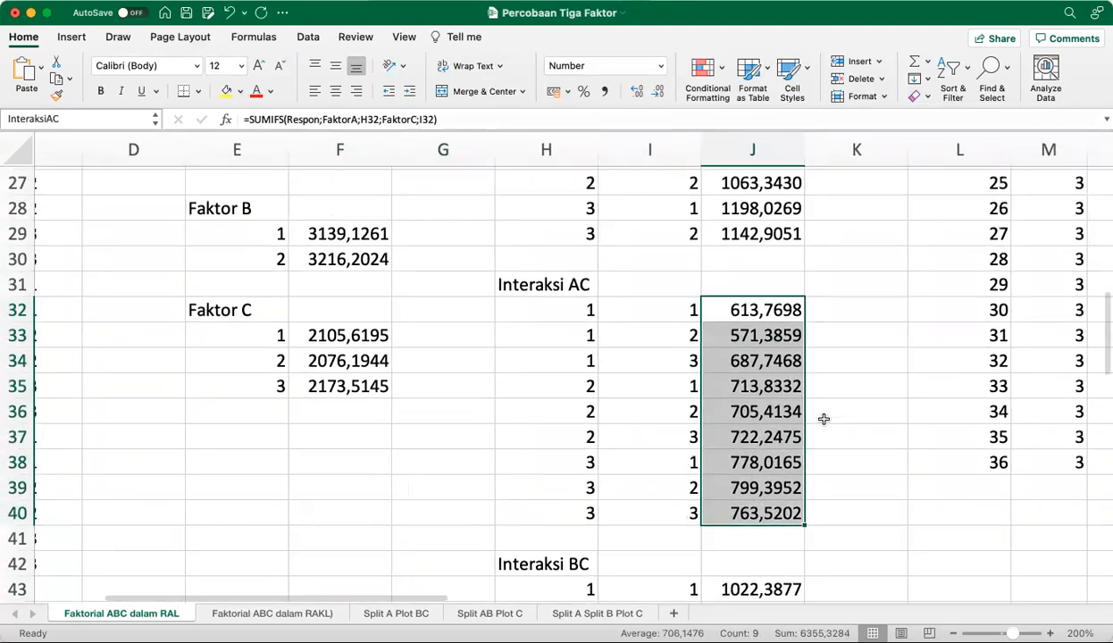
scroll(821, 417, "down", 2)
left_click_drag(773, 392, 768, 505)
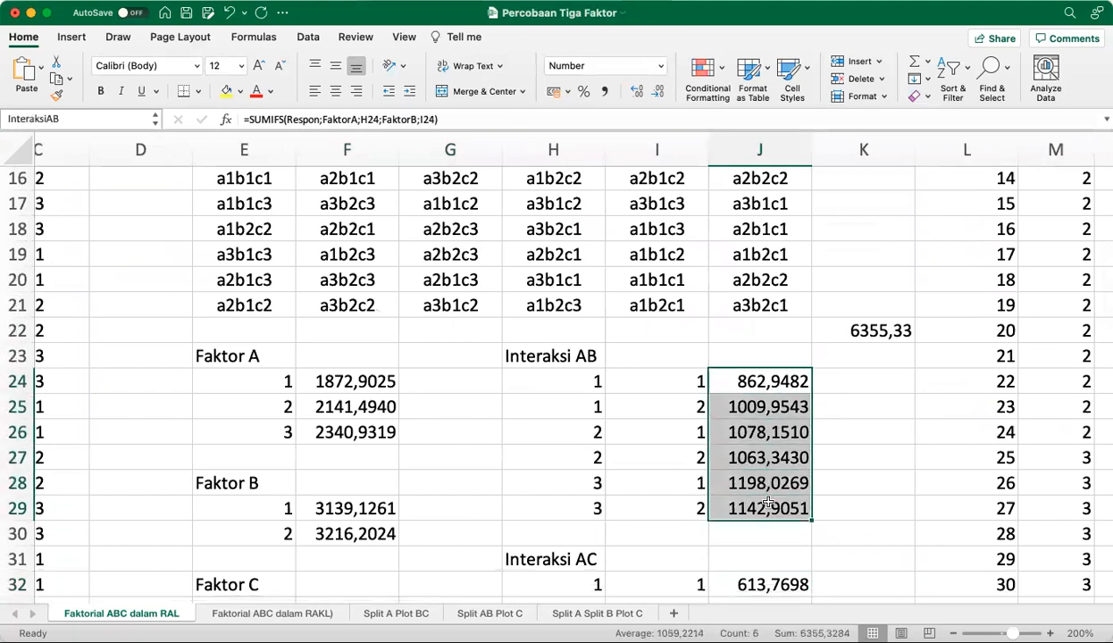
Select the Interaksi ABC totals G51:G68 once more to compare their range name with the other interactions
scroll(768, 504, "down", 12)
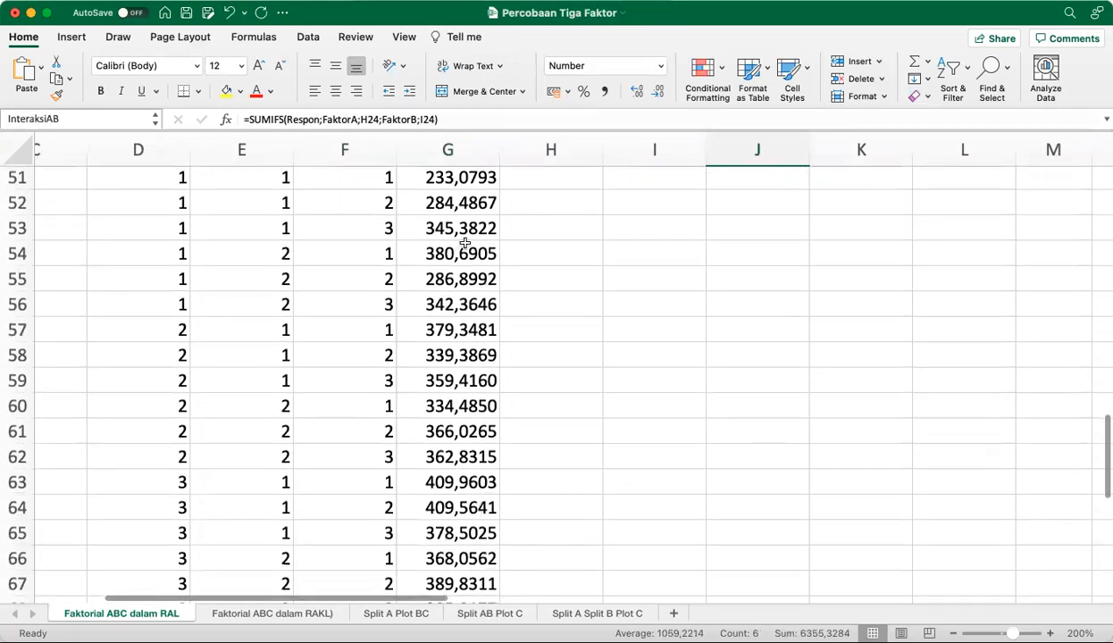
scroll(464, 243, "up", 2)
left_click_drag(468, 228, 482, 508)
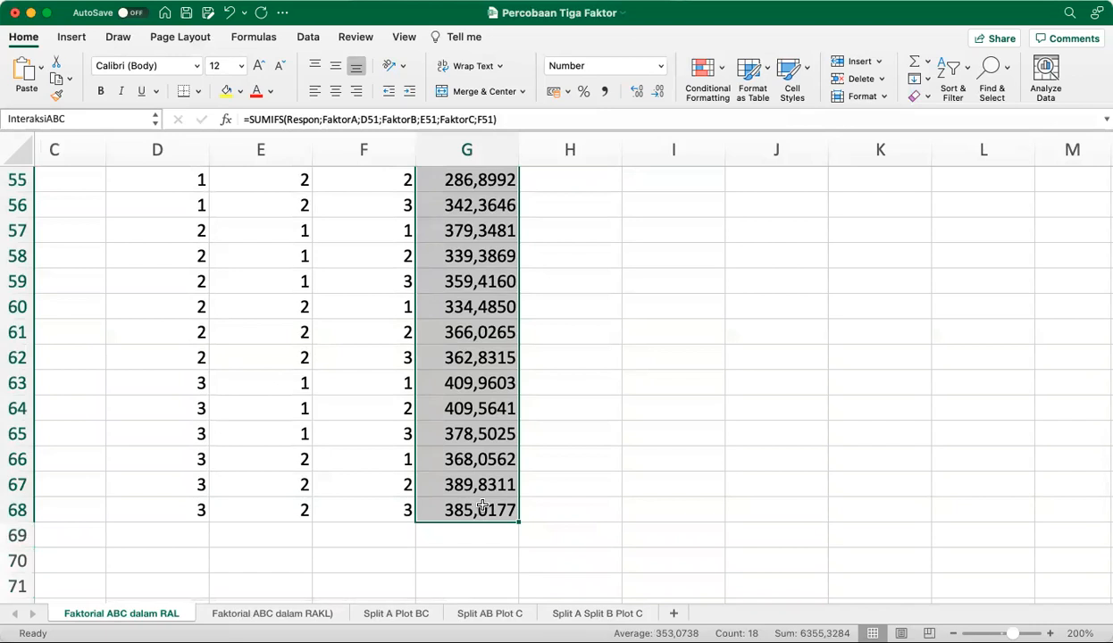
left_click(670, 427)
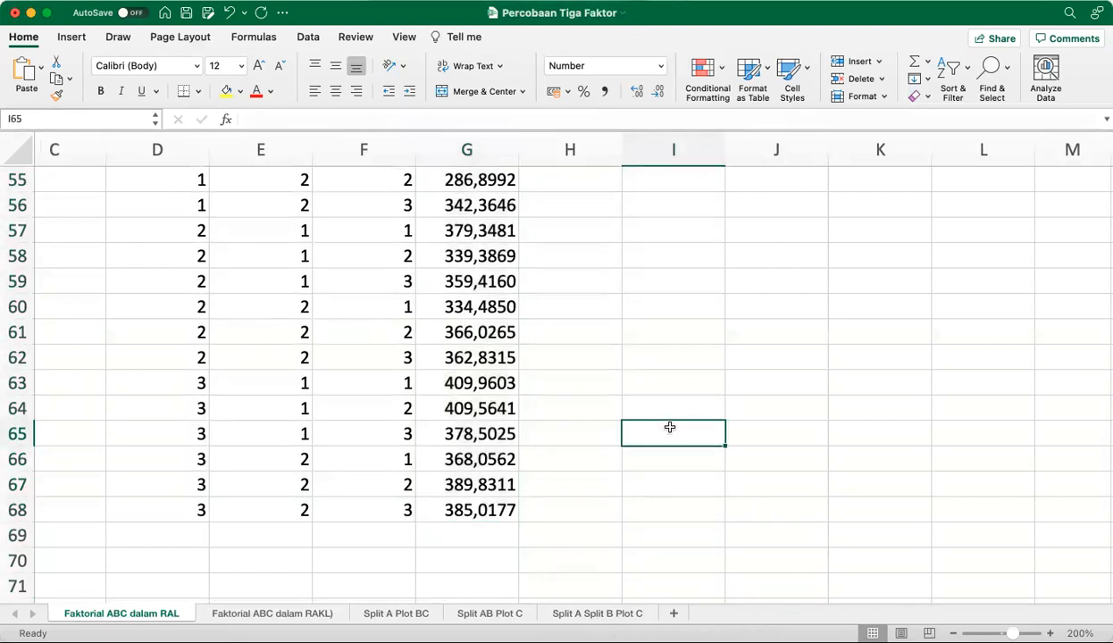
Go to the analysis of variance table in R2:W12 and view its columns from Sumber Keragaman to nil_peluang
key("Up")
key("Up")
key("Up")
key("Up")
key("Up")
key("Up")
key("Up")
key("Up")
key("Up")
key("Up")
key("Up")
key("Up")
key("Up")
key("Up")
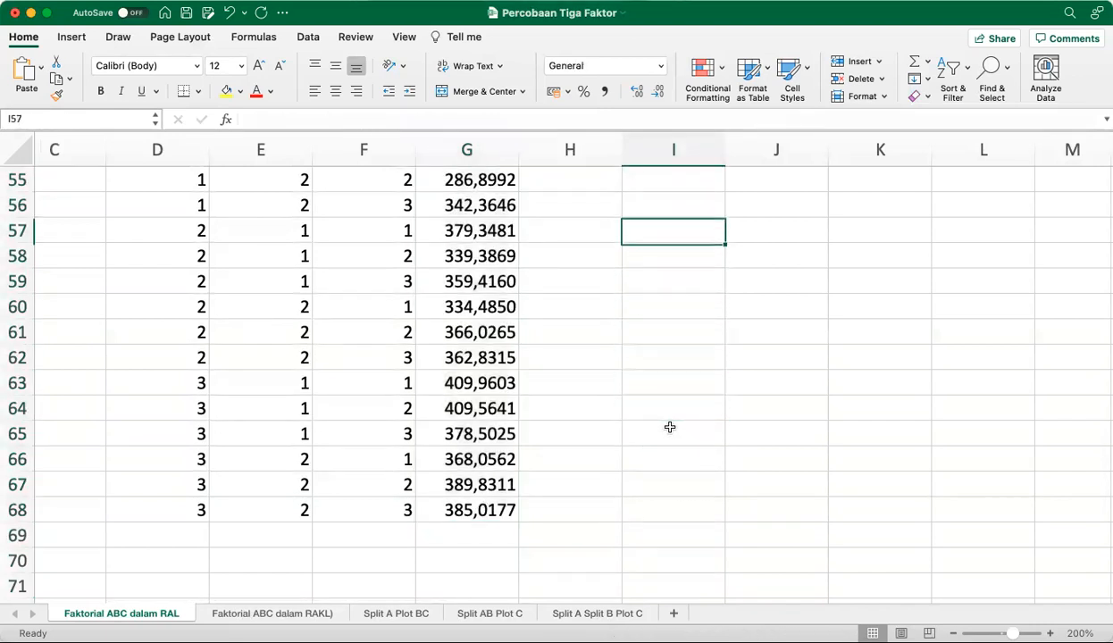
key("Up")
key("Up")
key("Up")
key("Up")
key("Up")
key("Up")
key("Up")
key("Up")
key("Up")
key("Up")
key("Up")
key("Up")
key("Up")
key("Up")
key("Up")
key("Up")
key("Up")
key("Up")
key("Up")
key("Up")
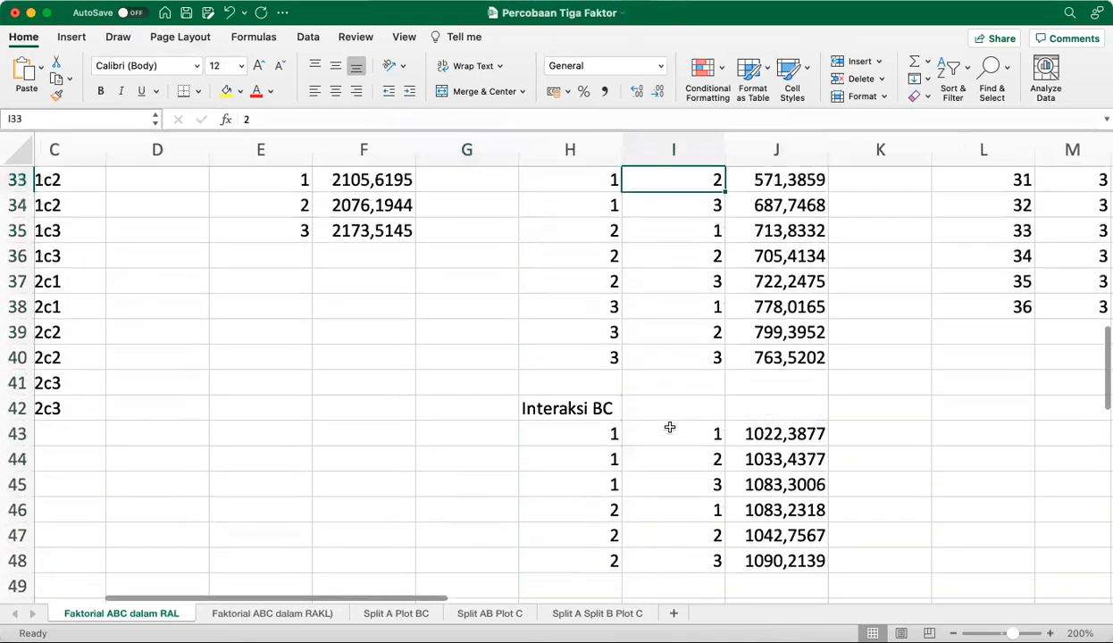
key("Up")
key("Up")
key("Up")
key("Up")
key("Up")
key("Up")
key("Up")
key("Up")
key("Up")
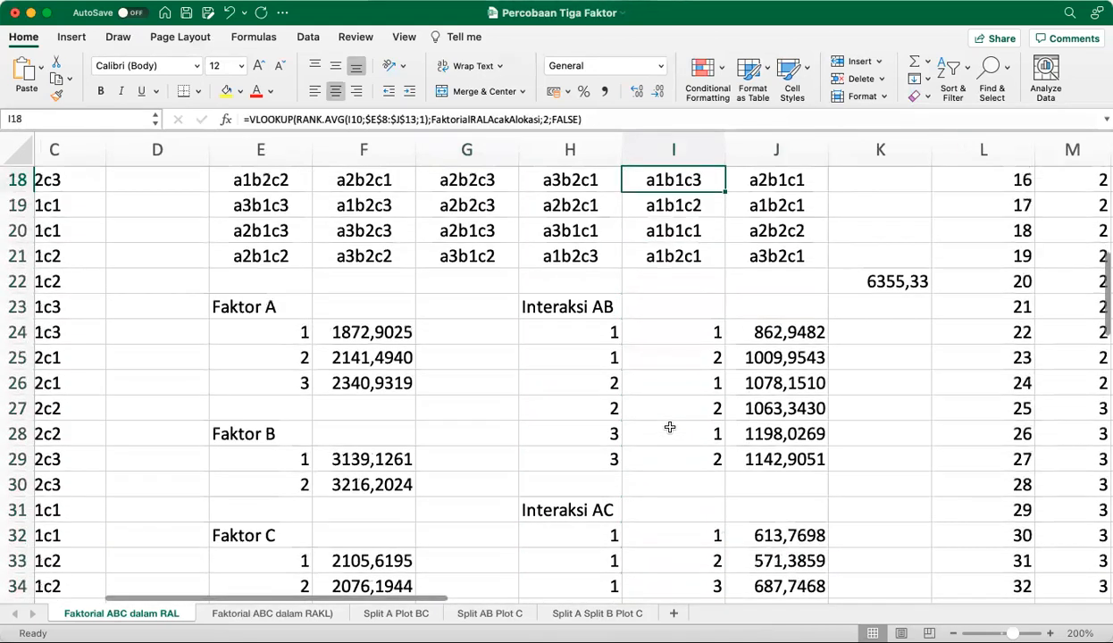
key("Right")
key("Right")
key("Right")
key("Right")
key("Right")
key("Right")
key("Right")
key("Right")
key("Right")
key("Right")
key("Right")
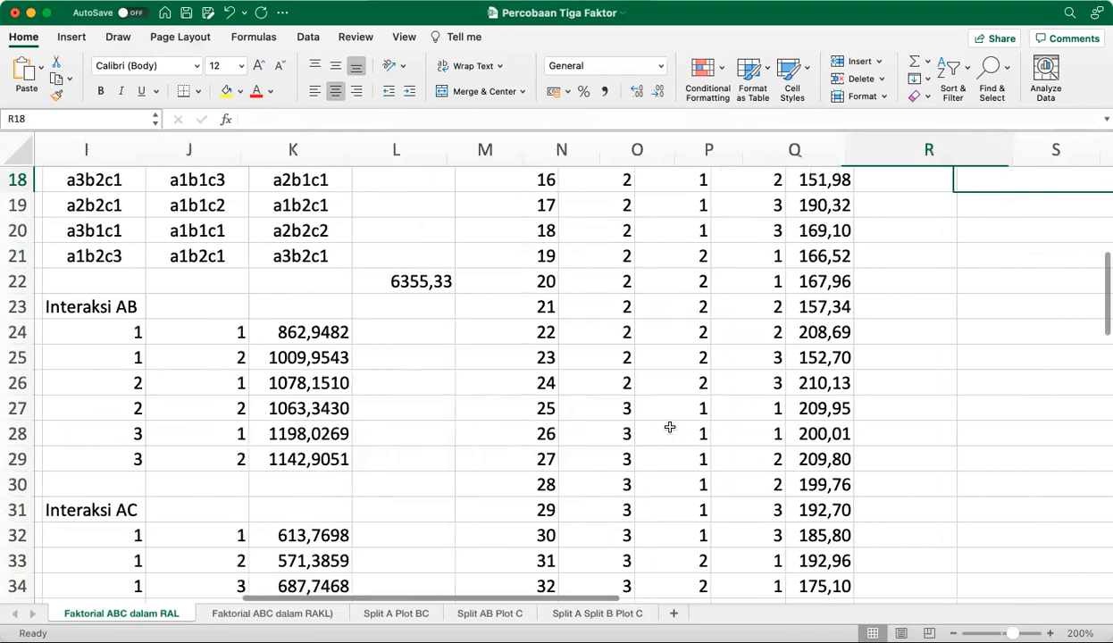
key("Up")
key("Up")
key("Up")
key("Up")
key("Up")
key("Up")
key("Up")
key("Up")
key("Up")
key("Up")
key("Up")
key("Up")
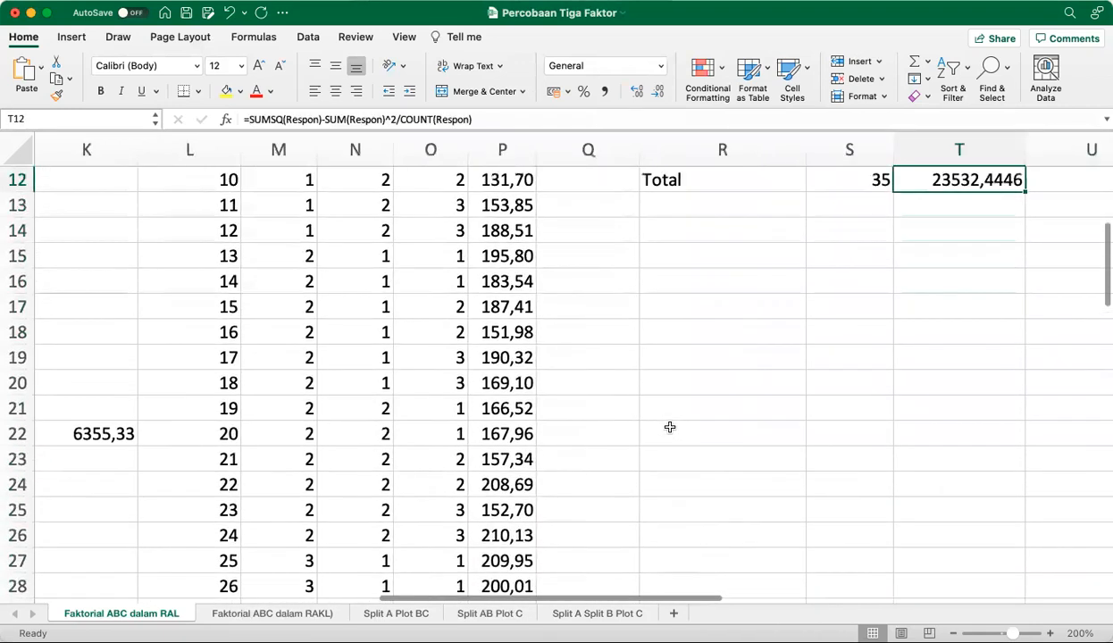
key("Up")
key("Up")
key("Up")
key("Up")
key("Up")
key("Left")
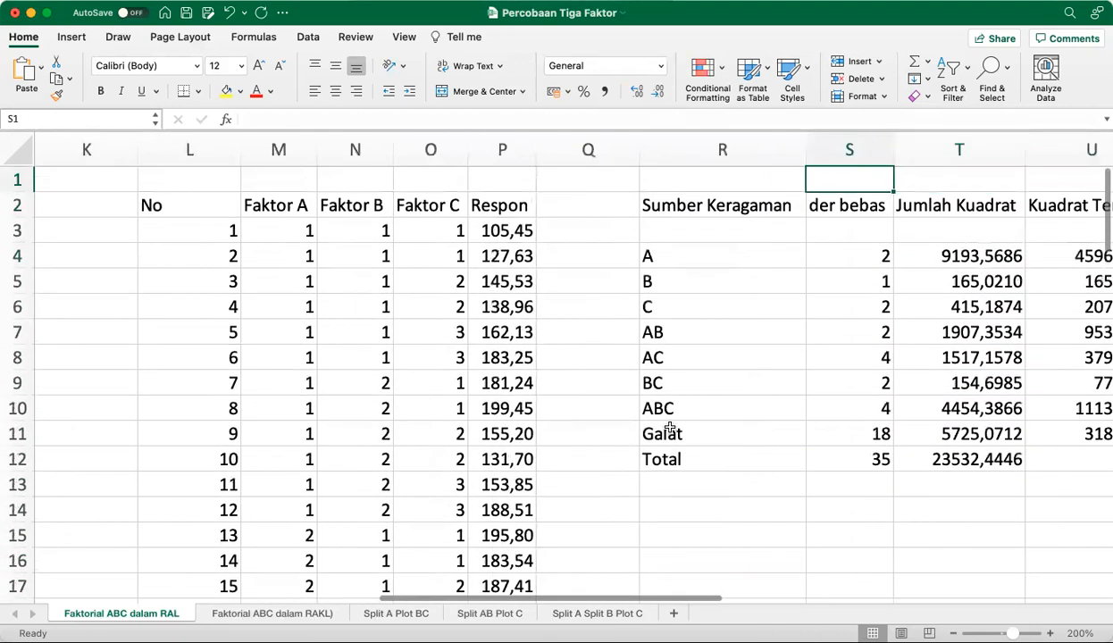
key("Right")
key("Right")
key("Right")
key("Right")
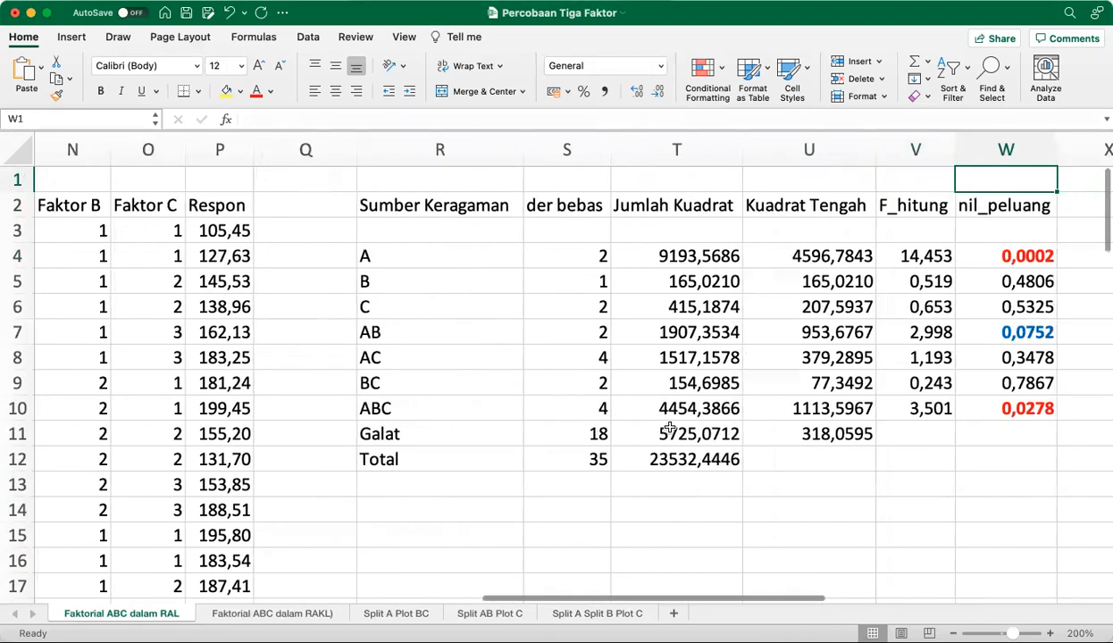
Check the degrees of freedom formulas for Galat in S11 and Total in S12
key("Left")
key("Left")
key("Left")
key("Left")
key("Left")
key("Right")
key("Down")
key("Down")
key("Down")
key("Down")
key("Down")
key("Down")
key("Down")
key("Down")
key("Down")
key("Down")
key("Down")
key("Down")
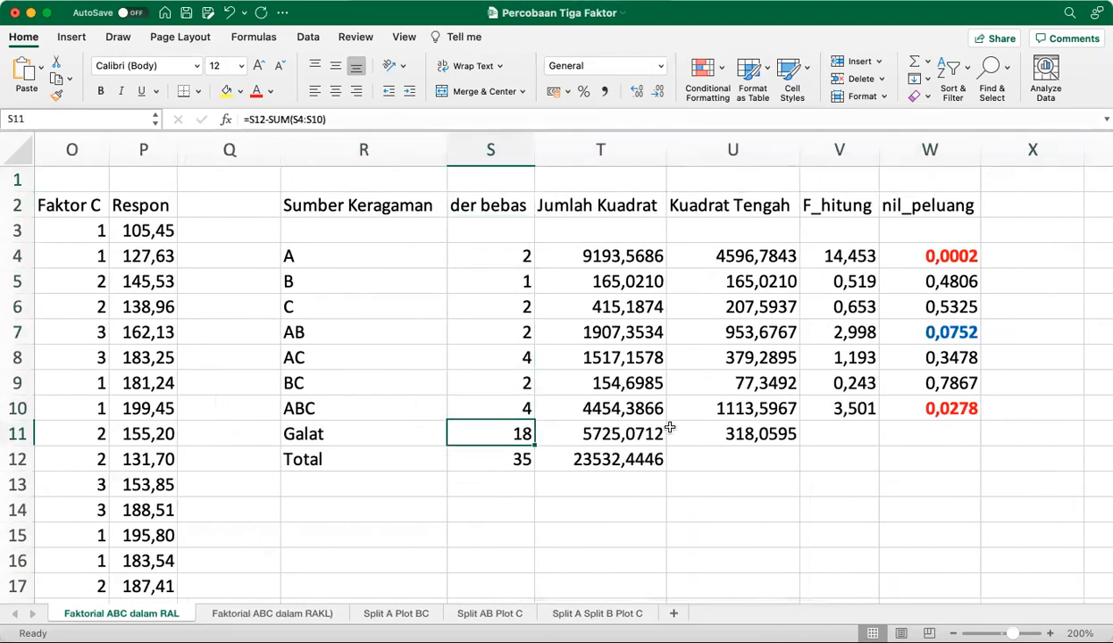
key("Up")
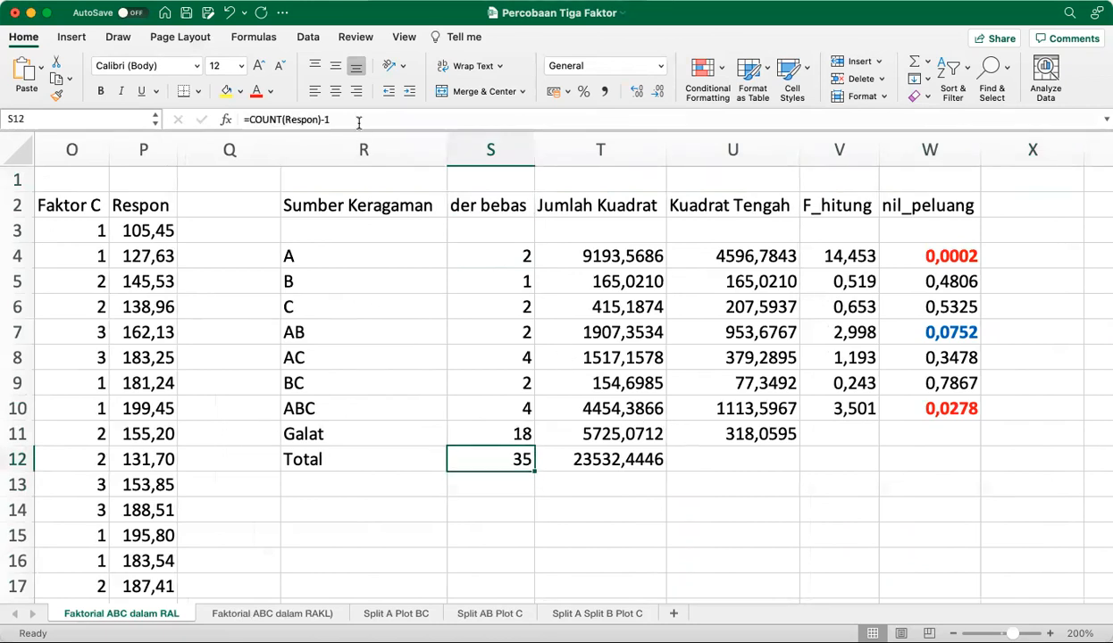
Show the full degrees of freedom formula for Total in S12 and highlight the Respon range it refers to
left_click(358, 122)
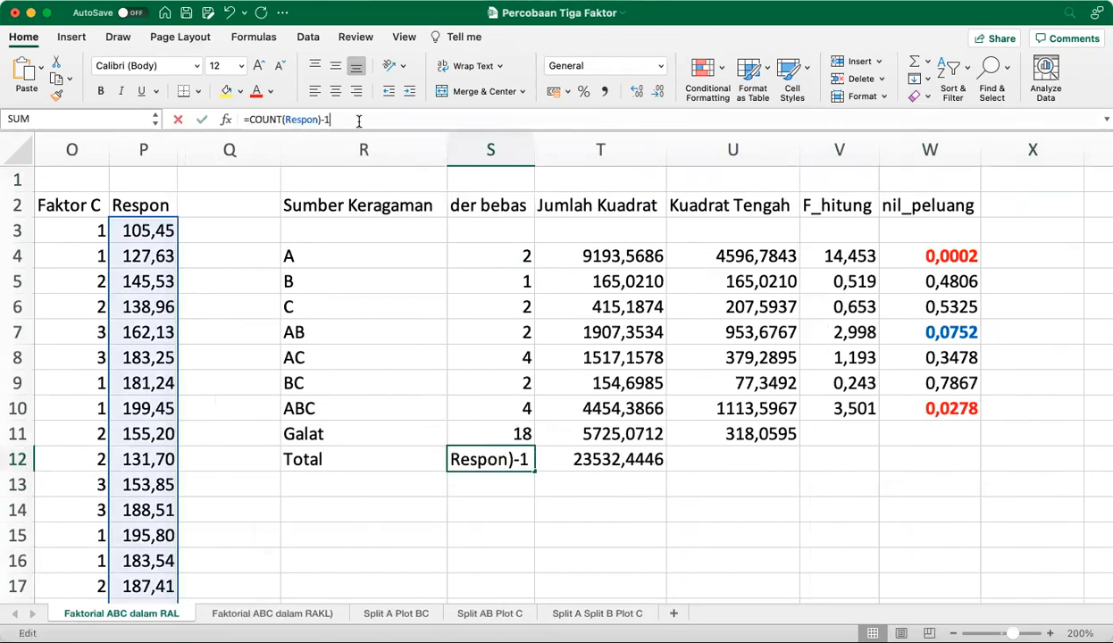
left_click(484, 459)
left_click(406, 119)
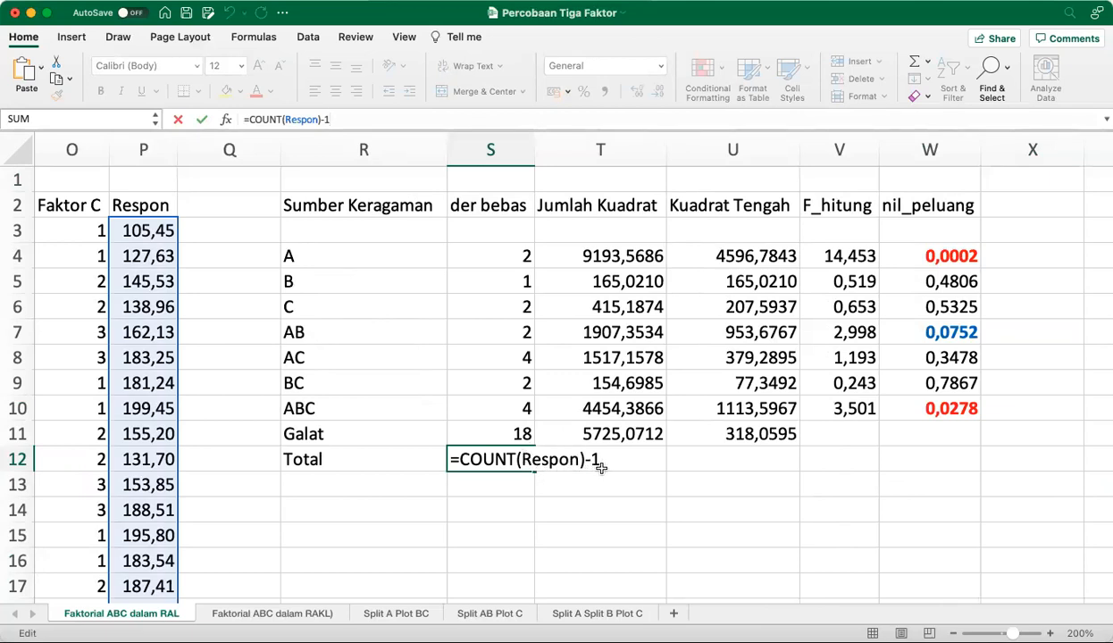
key("Return")
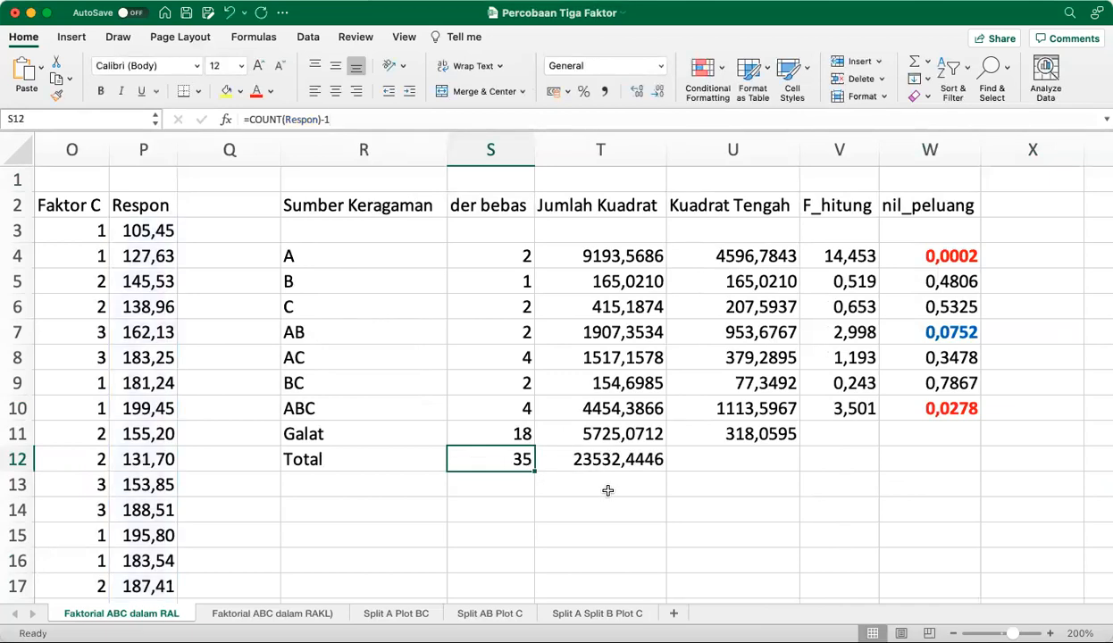
Examine the full degrees of freedom formulas of the main effects A in S4 and B in S5
key("Up")
key("Up")
key("Up")
key("Up")
key("Up")
key("Up")
key("Up")
key("Up")
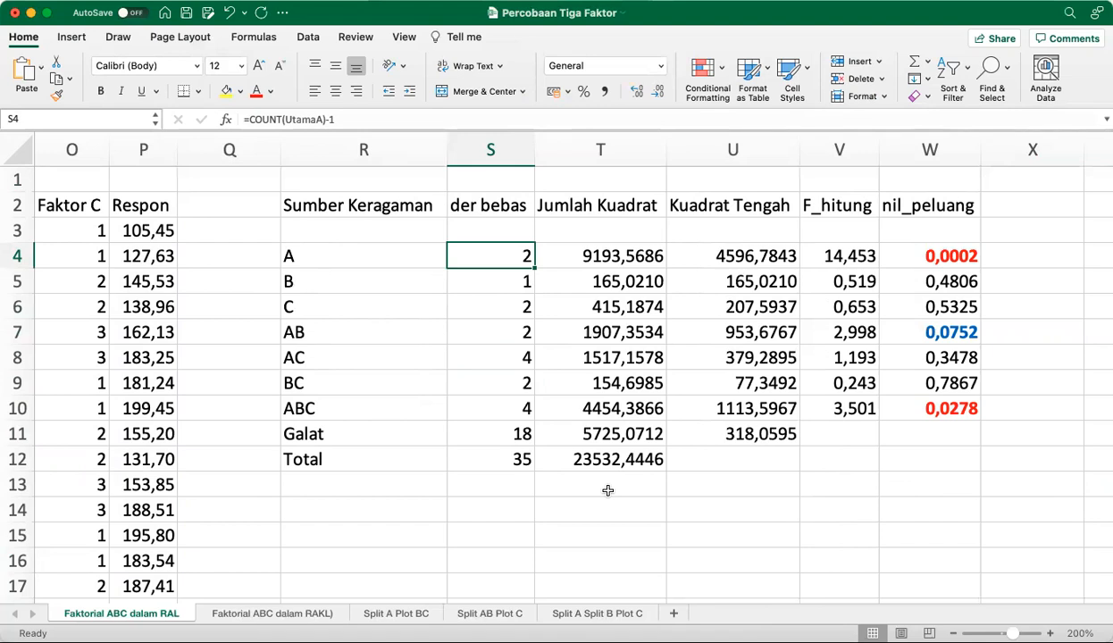
left_click(397, 119)
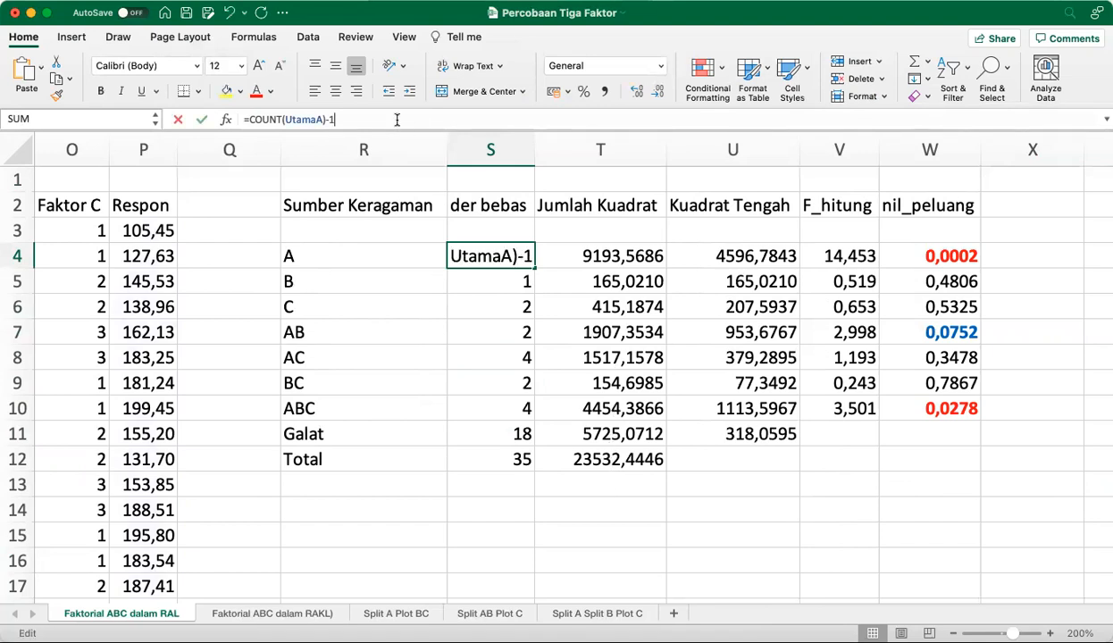
left_click(502, 256)
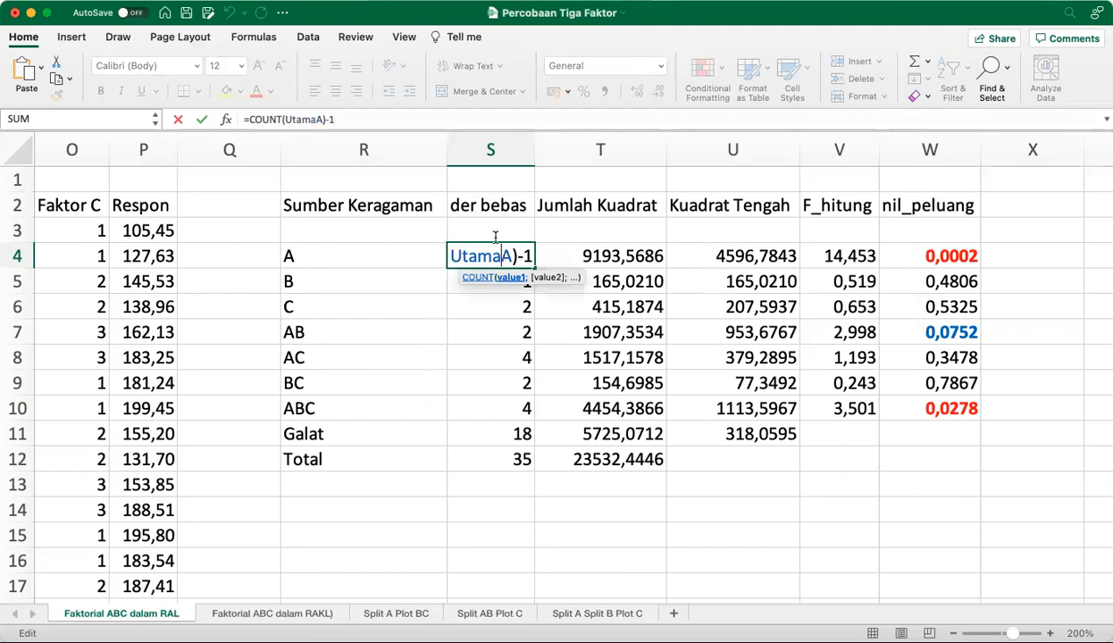
left_click(447, 115)
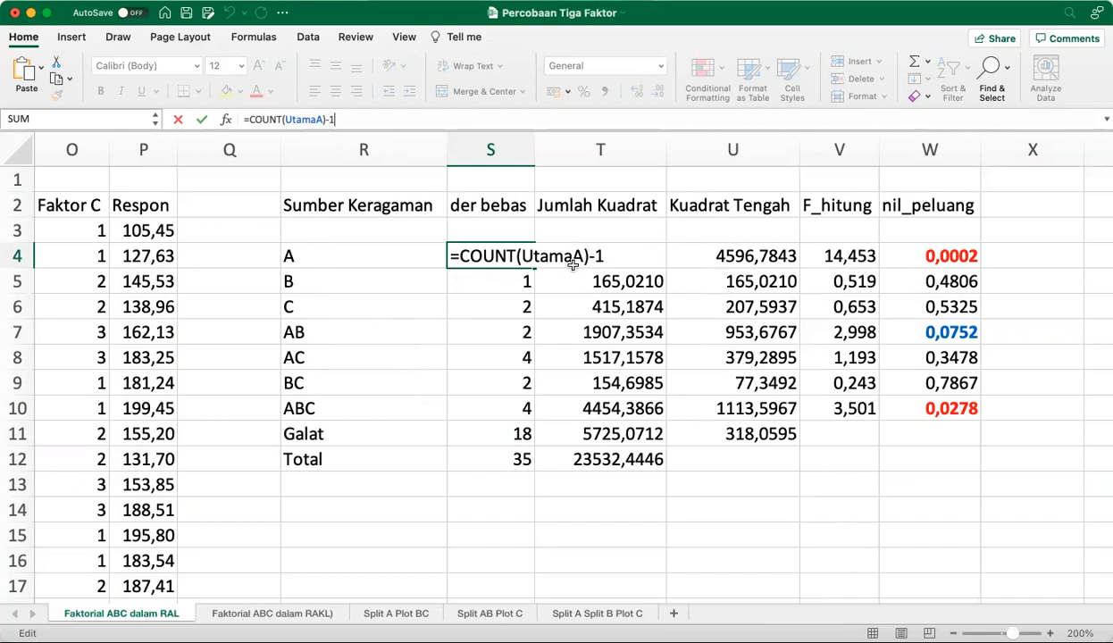
left_click(523, 284)
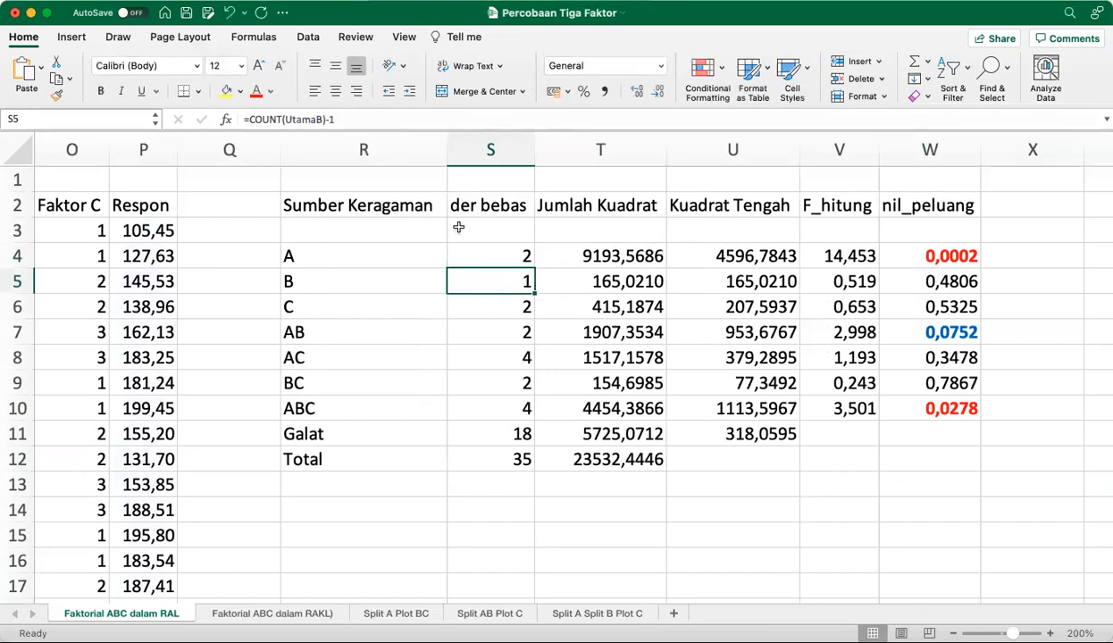
left_click(381, 118)
left_click(468, 281)
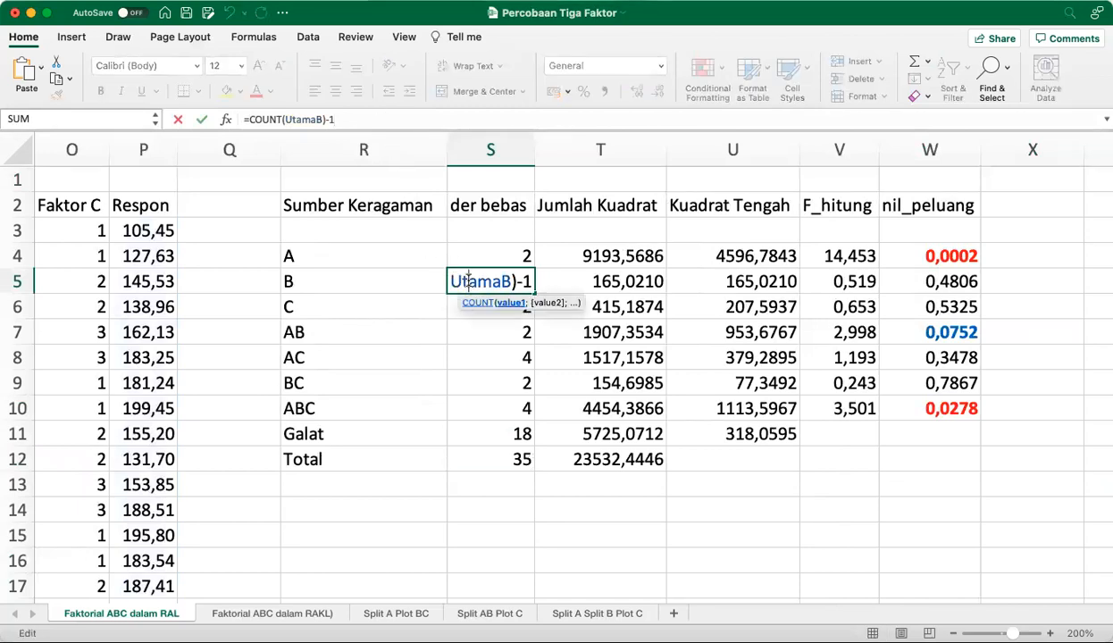
left_click(417, 121)
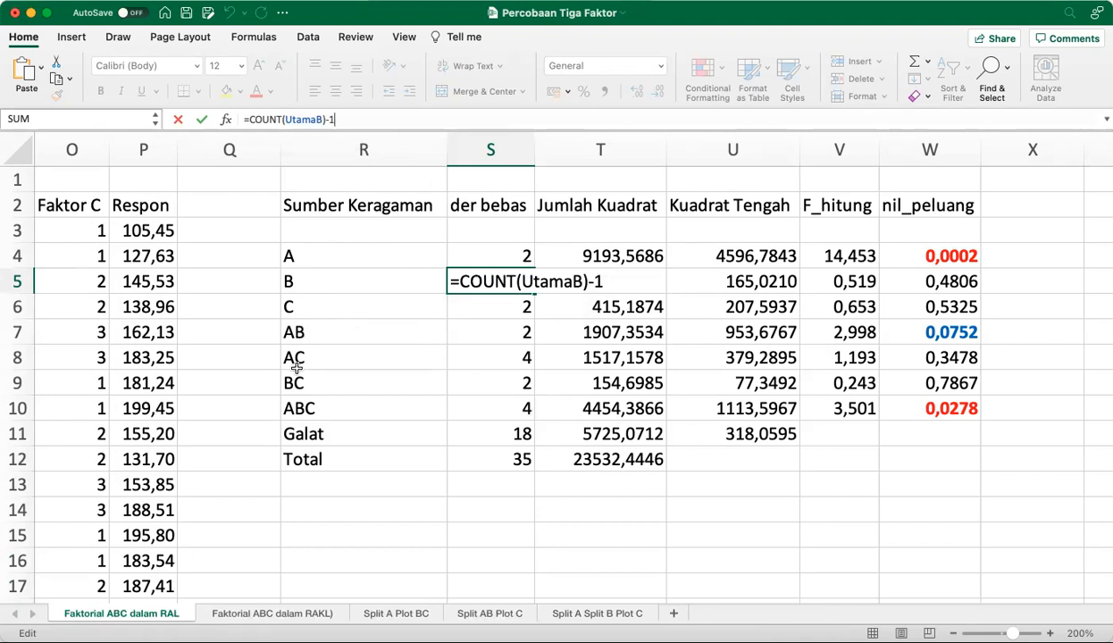
Trace the cells used by the degrees of freedom formulas for the AB interaction in S7 and Galat in S11
left_click(505, 321)
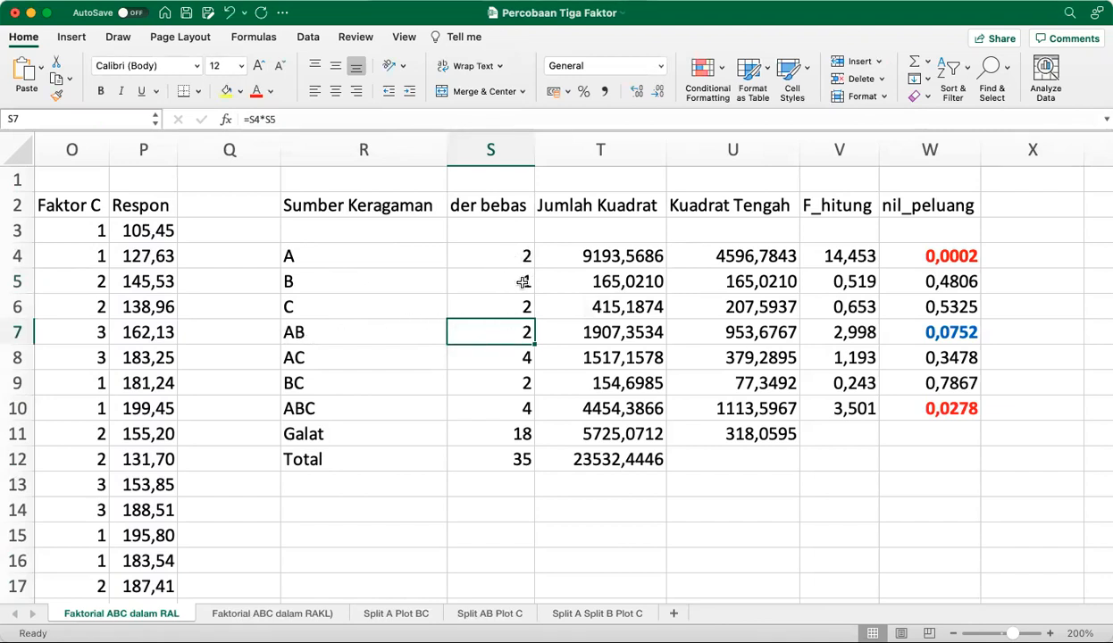
left_click(435, 121)
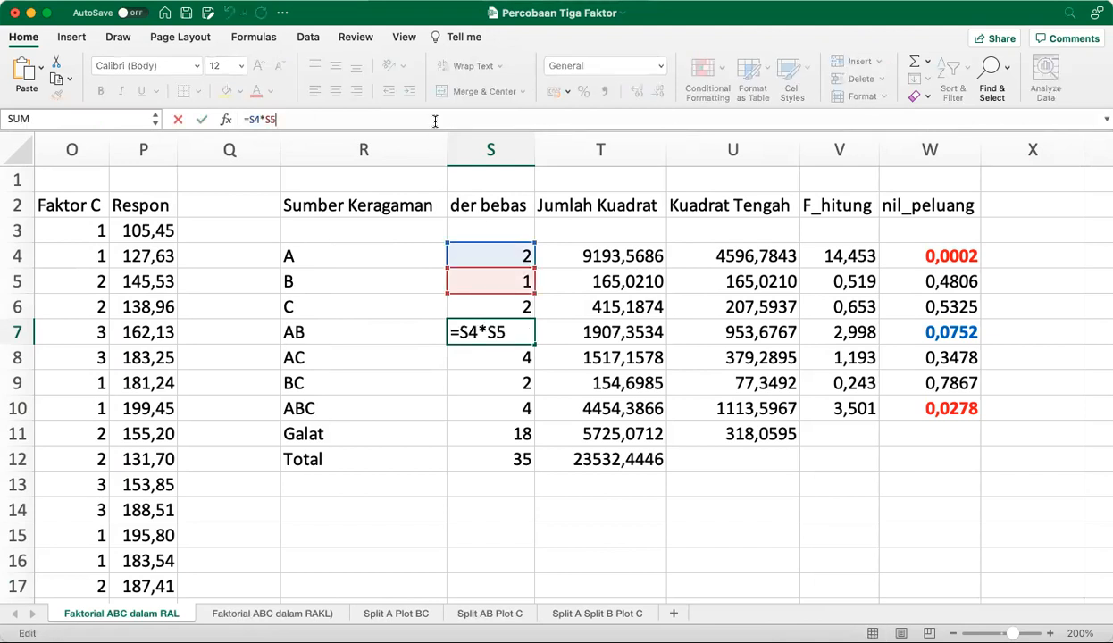
key("Escape")
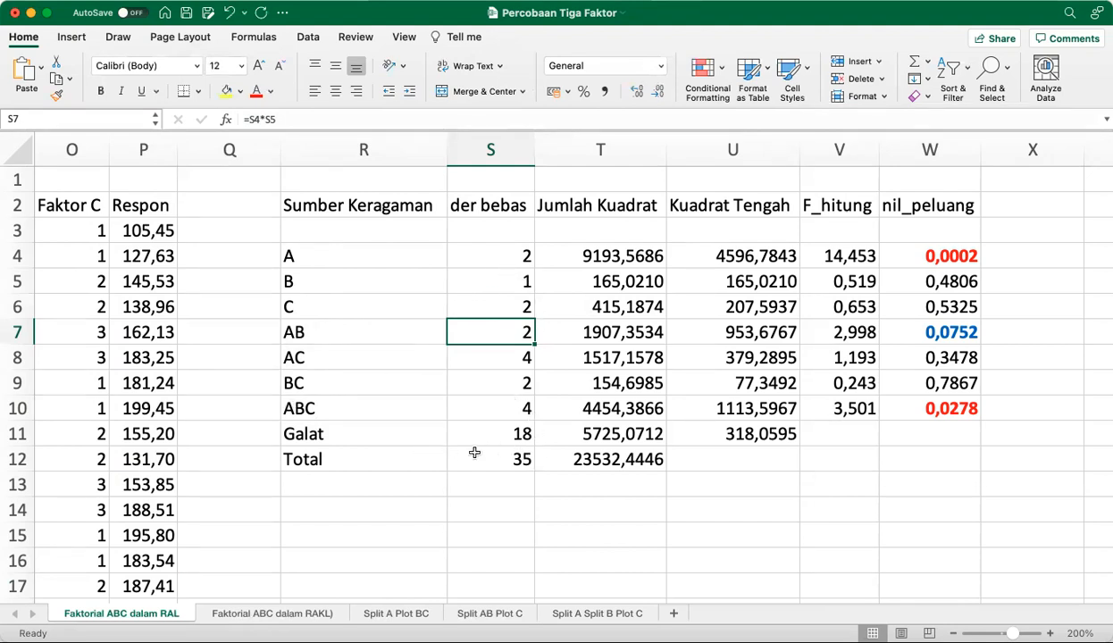
left_click(513, 436)
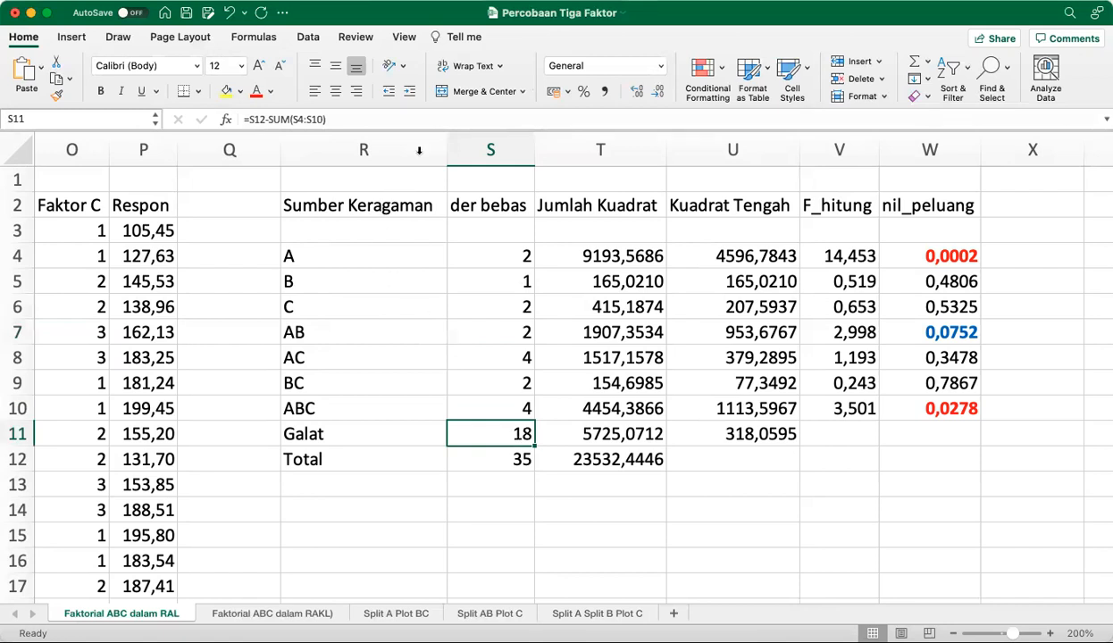
left_click(409, 113)
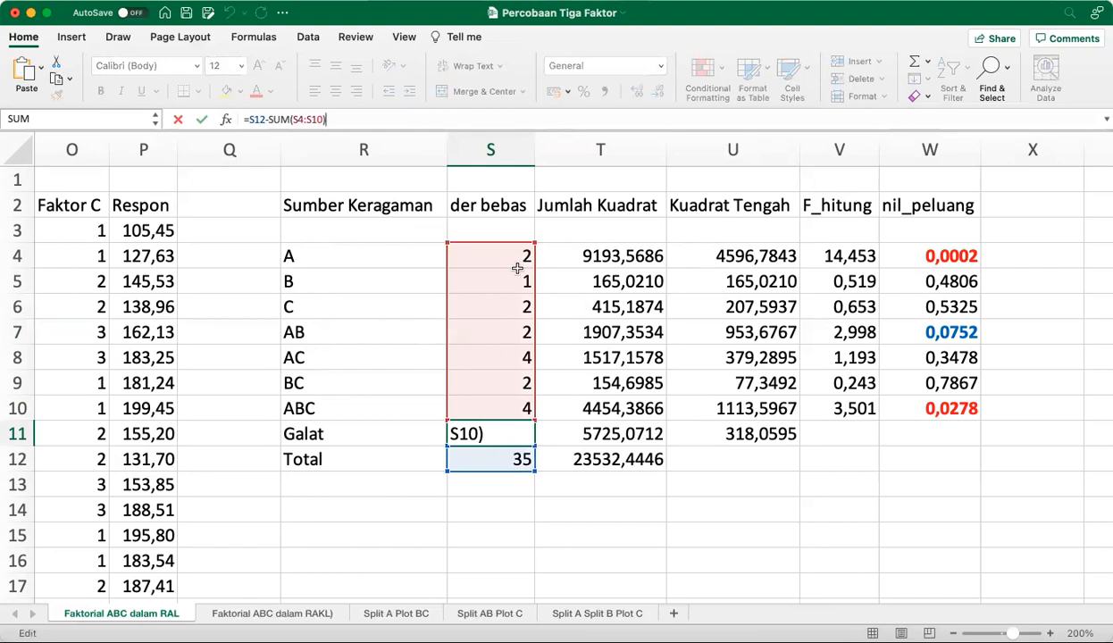
key("Escape")
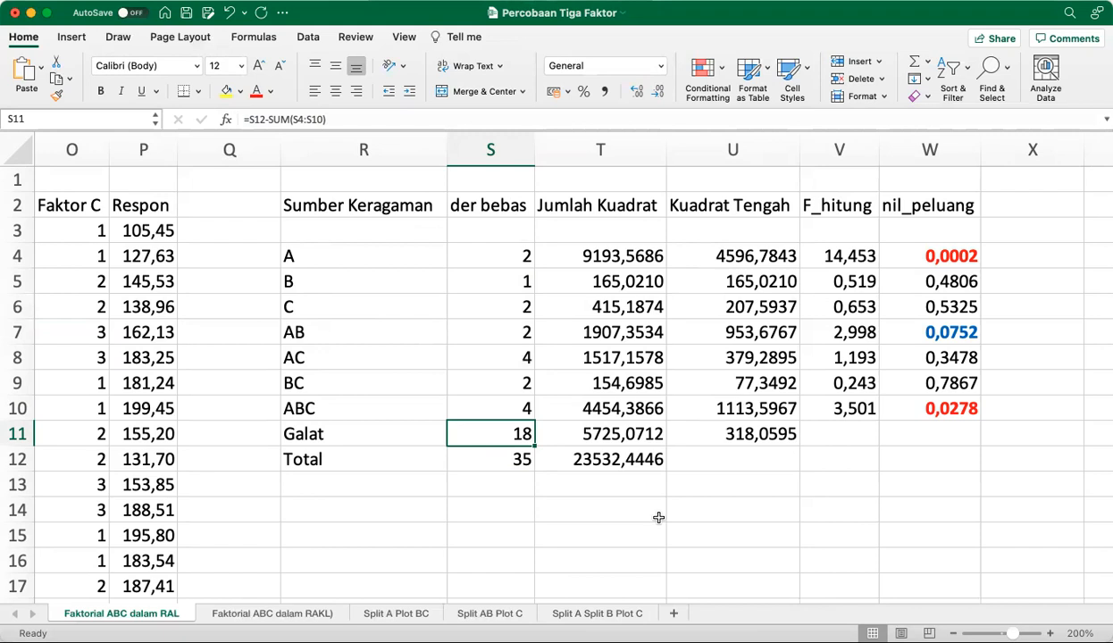
Examine the full Jumlah Kuadrat formula for Total in T12, leaving it unedited
left_click(618, 461)
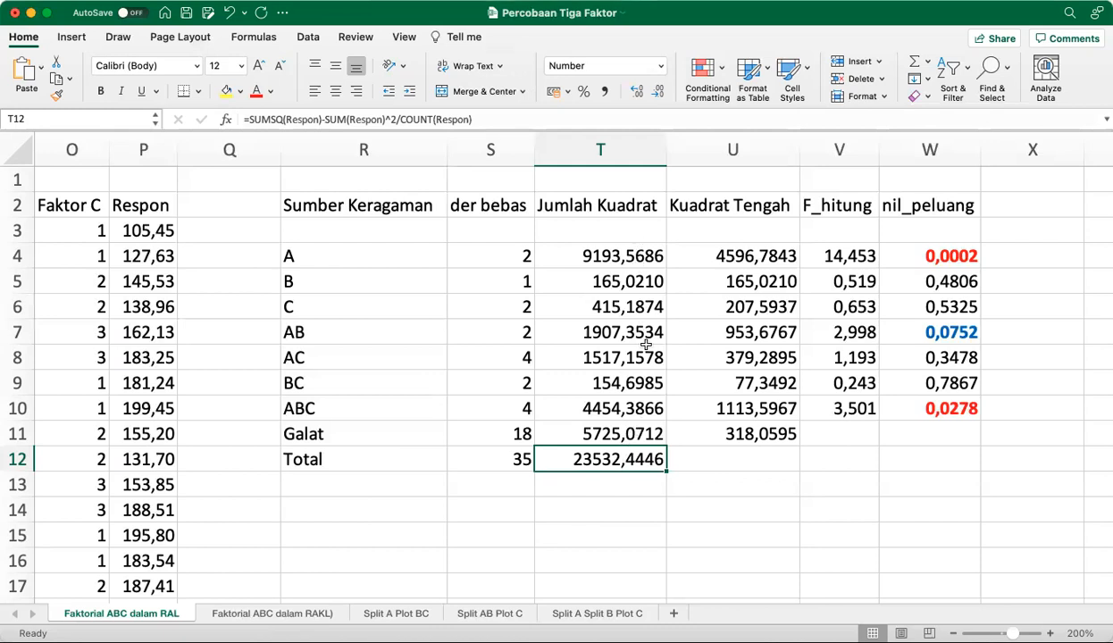
left_click(487, 117)
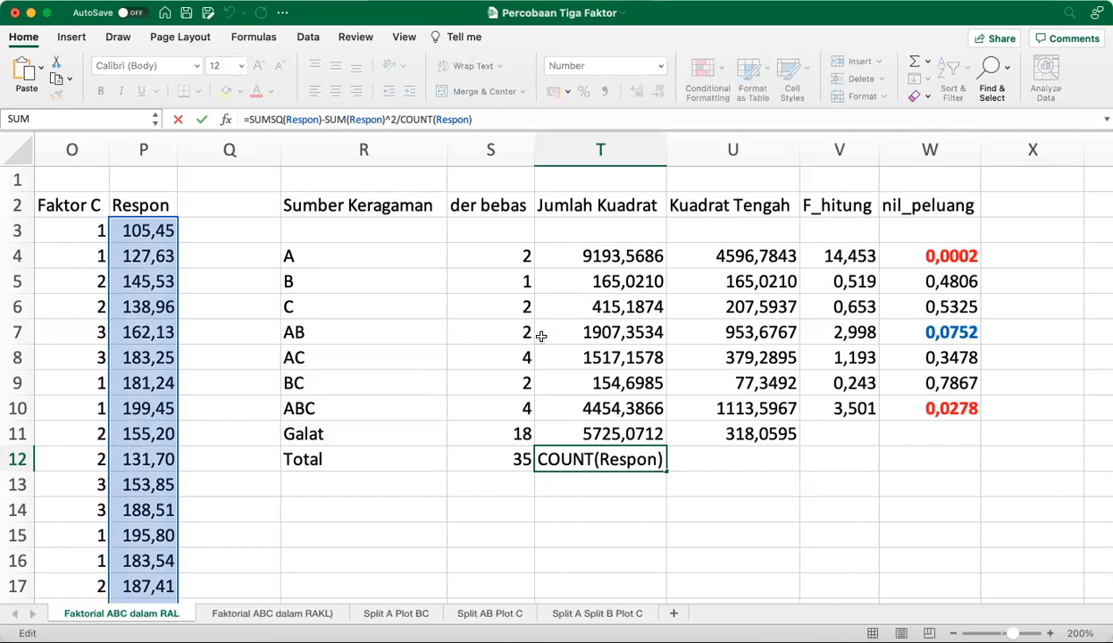
left_click(568, 459)
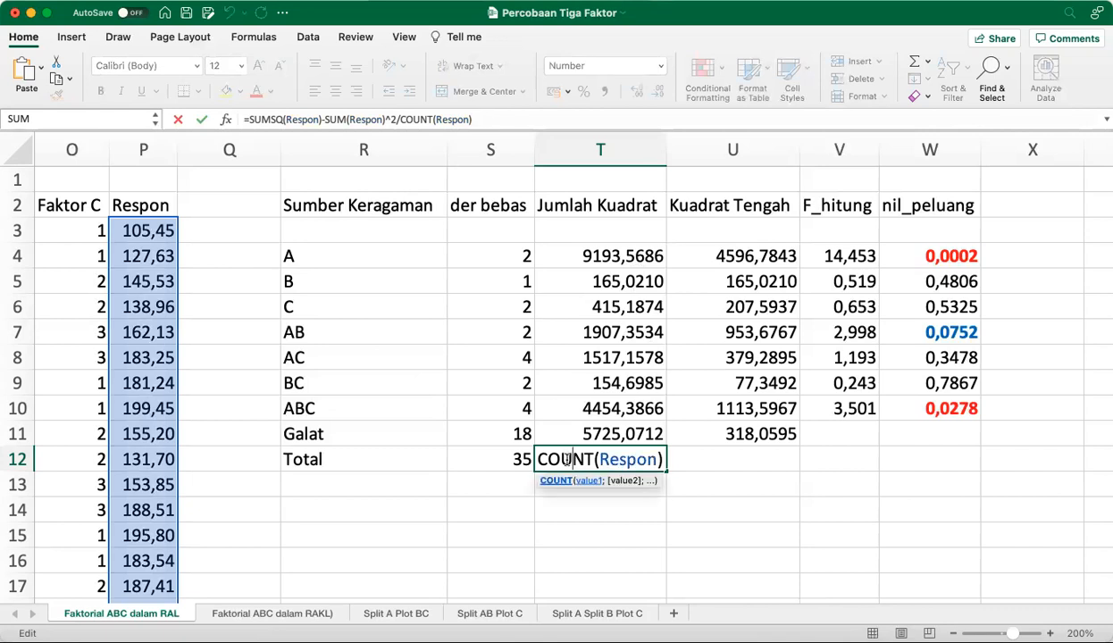
left_click(545, 118)
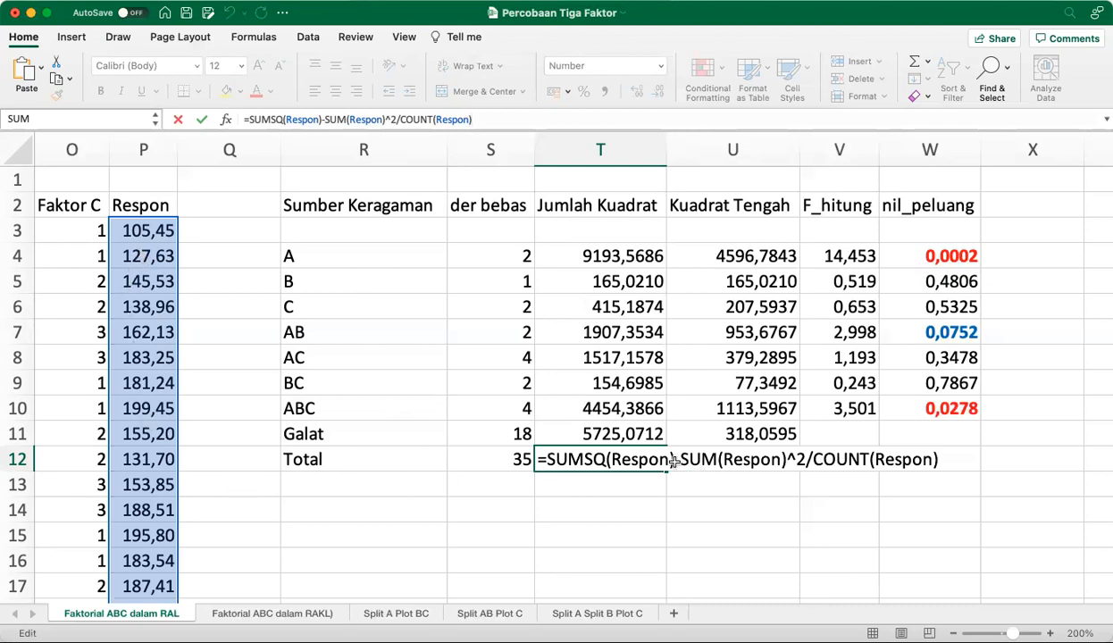
left_click(681, 509)
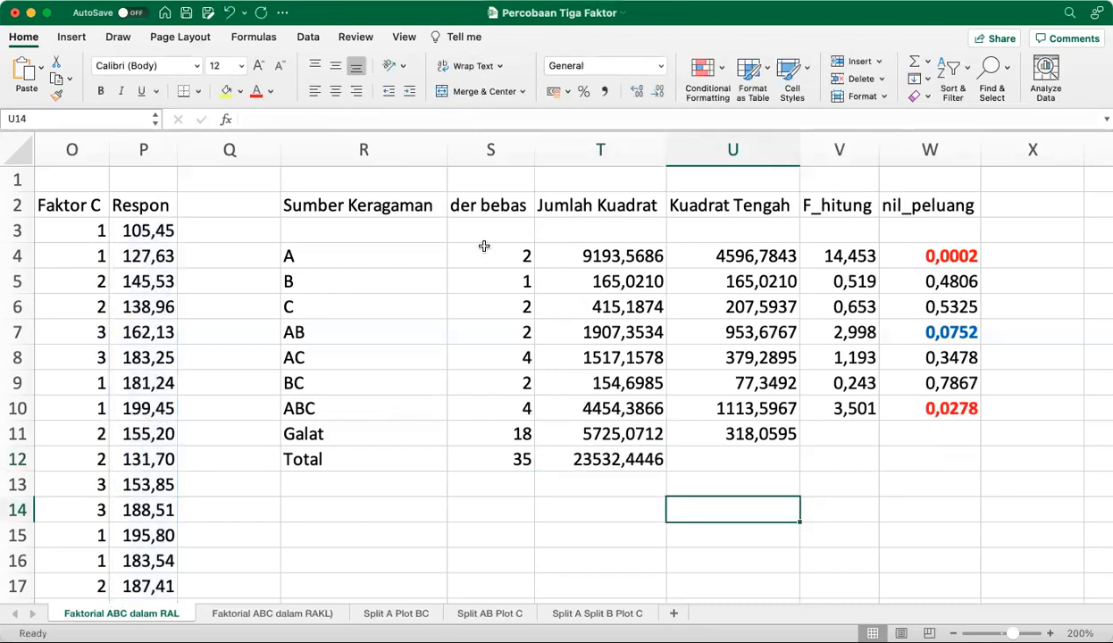
Examine the full Jumlah Kuadrat formula for main effect A in T4
scroll(581, 278, "right", 3)
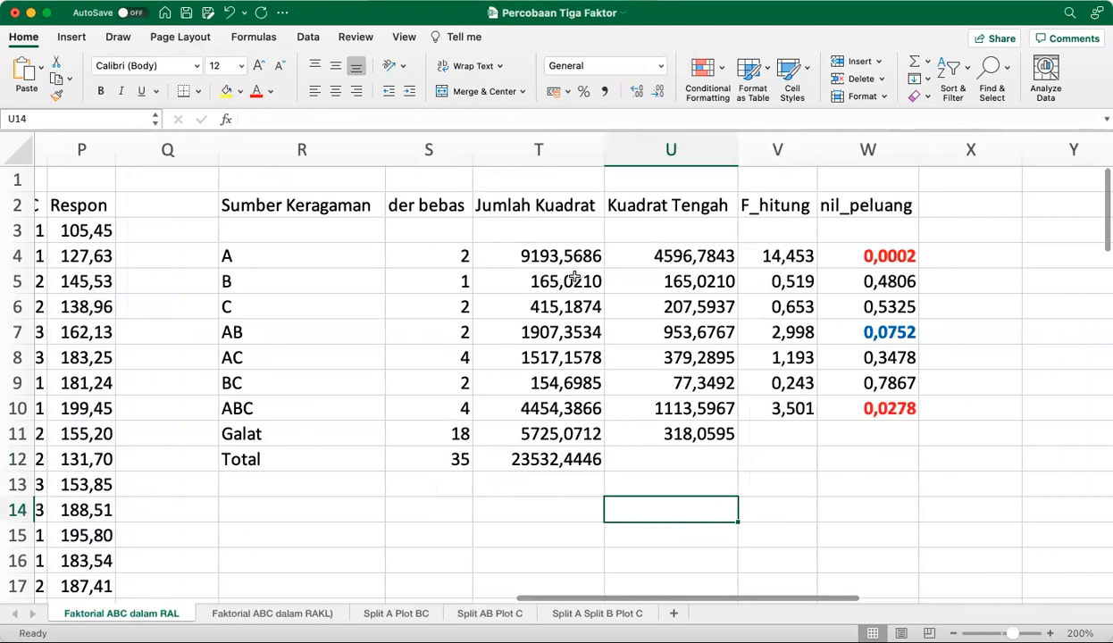
left_click(439, 259)
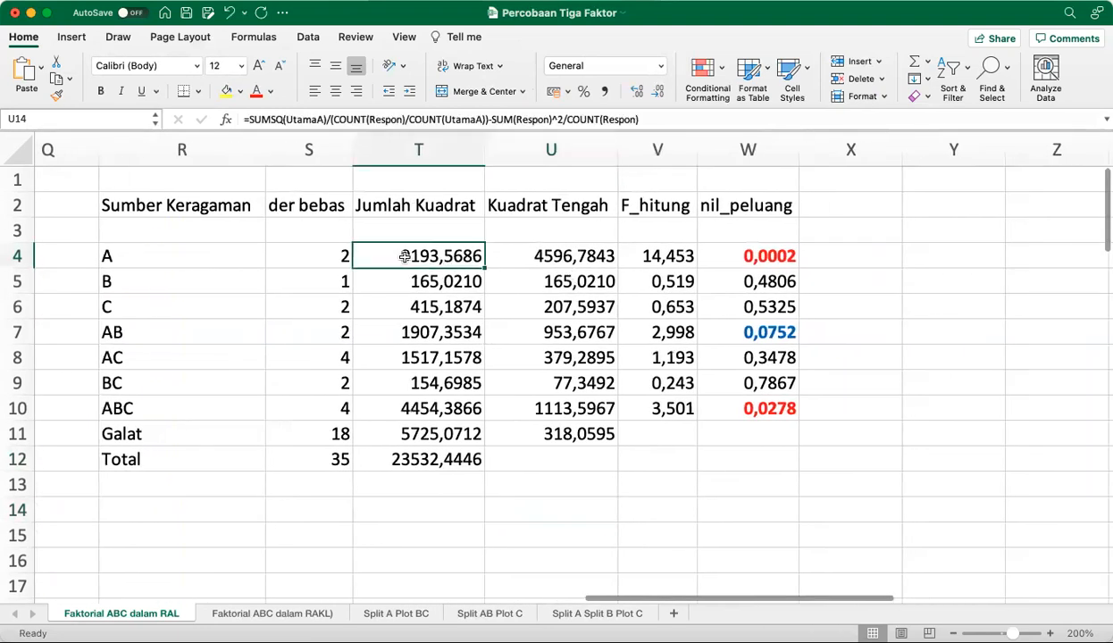
left_click(290, 119)
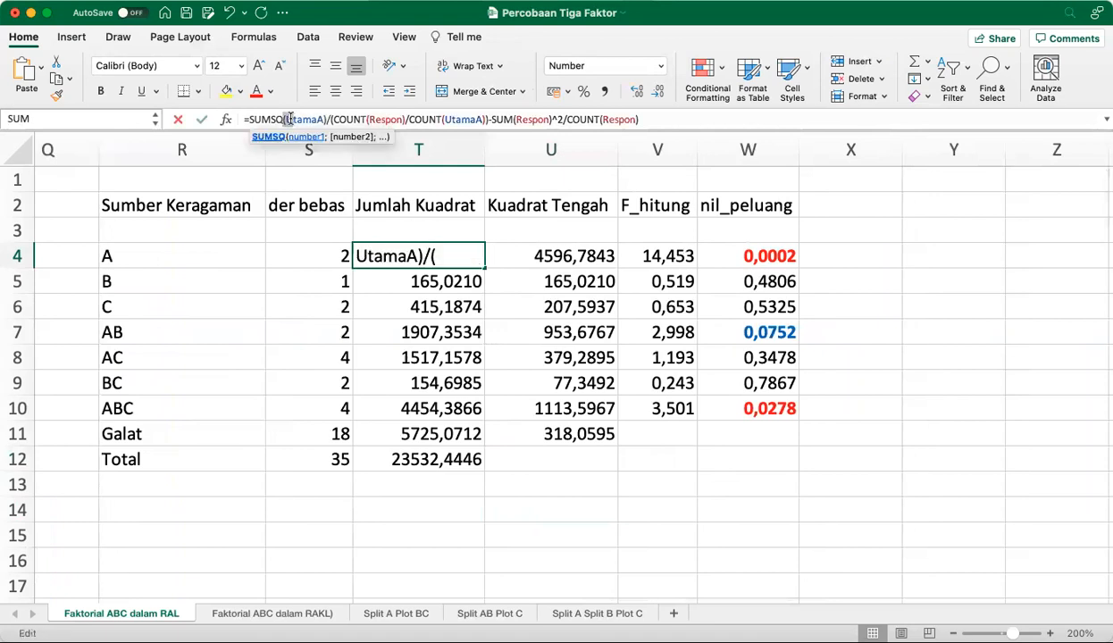
left_click(453, 260)
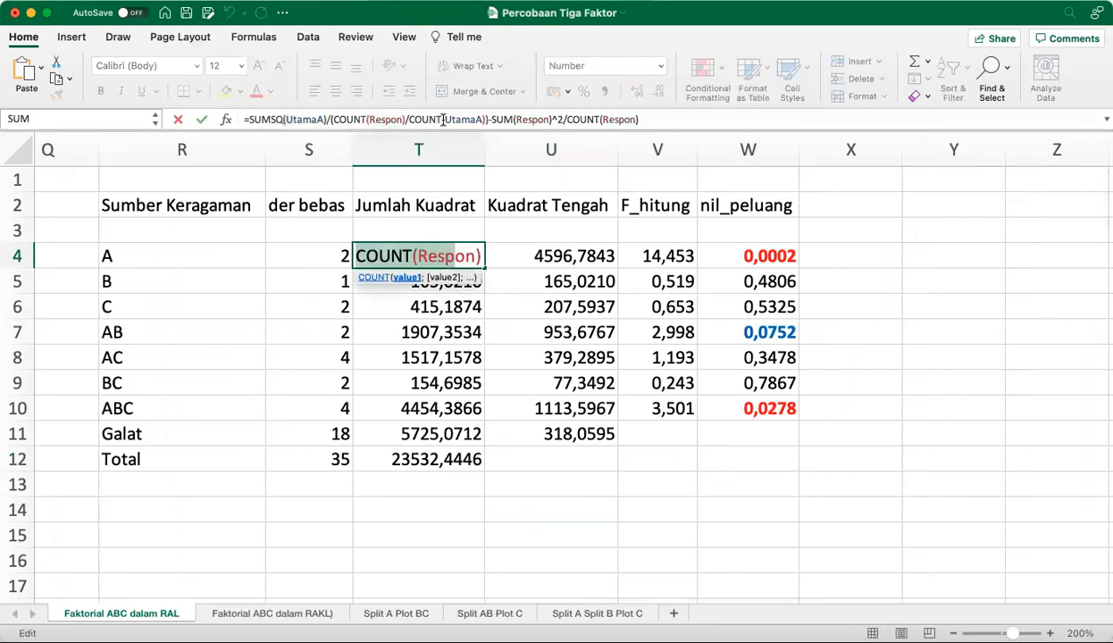
left_click(435, 118)
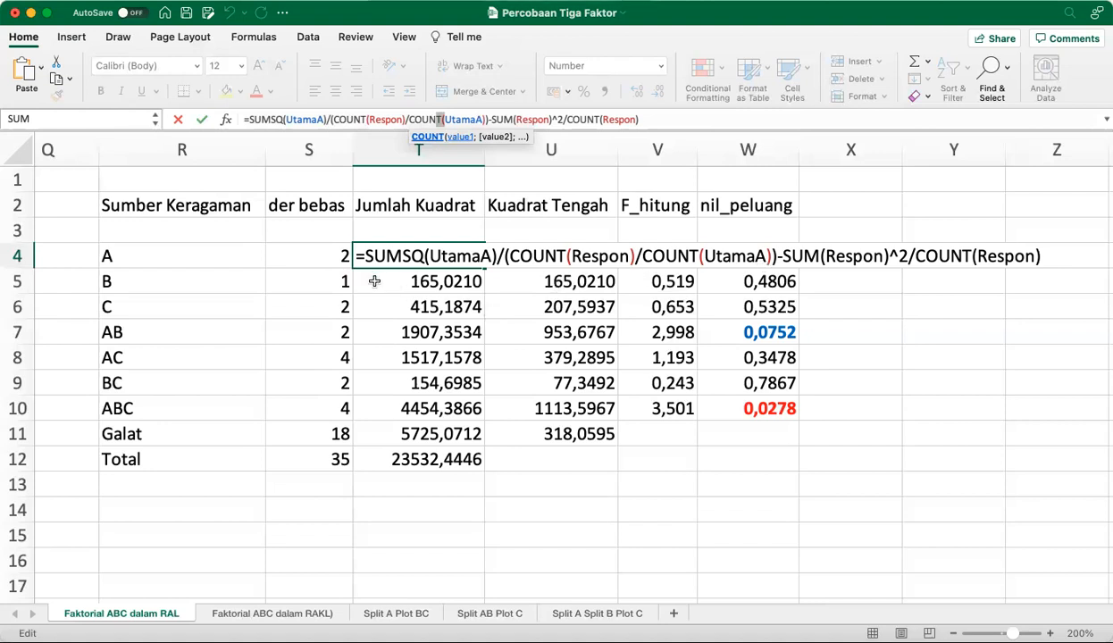
key("Return")
Compare the Jumlah Kuadrat formulas of main effects B in T5 and C in T6
left_click(536, 119)
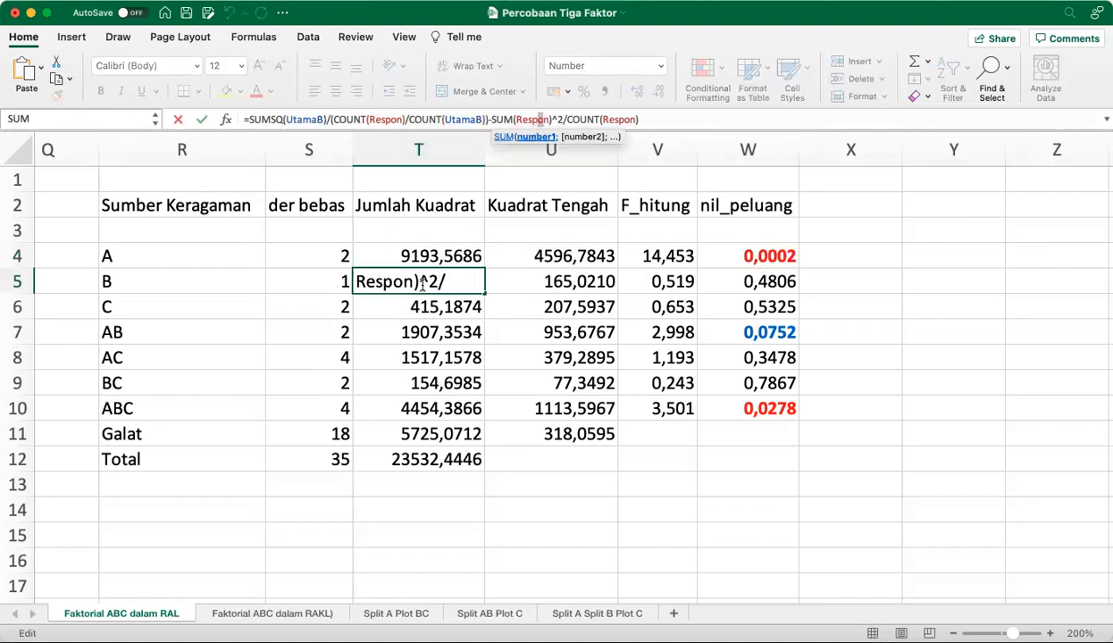
left_click(689, 119)
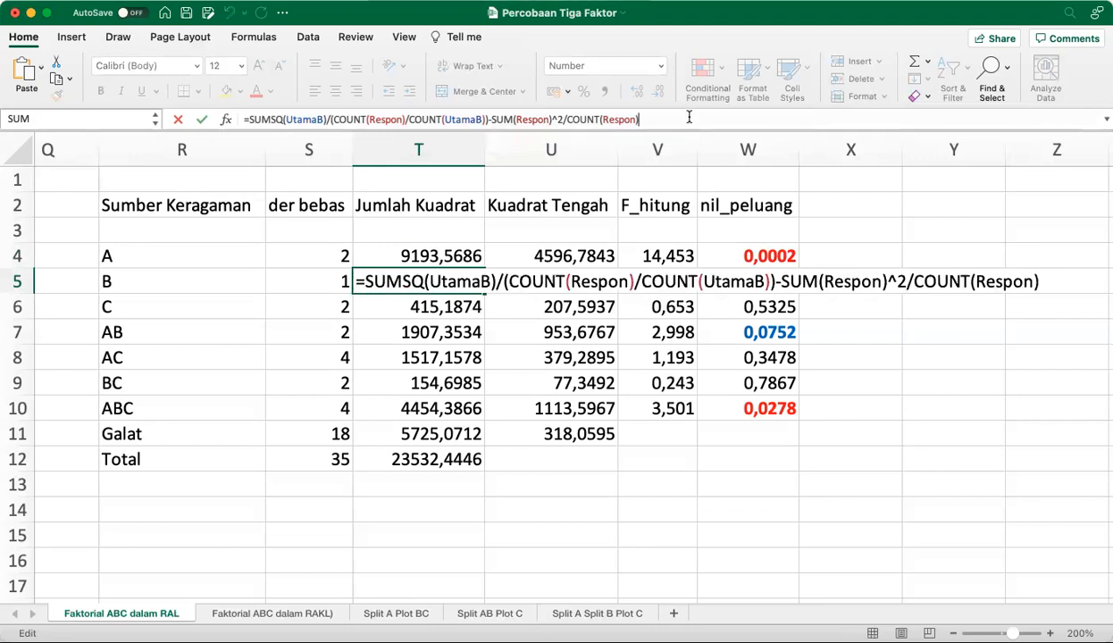
right_click(436, 301)
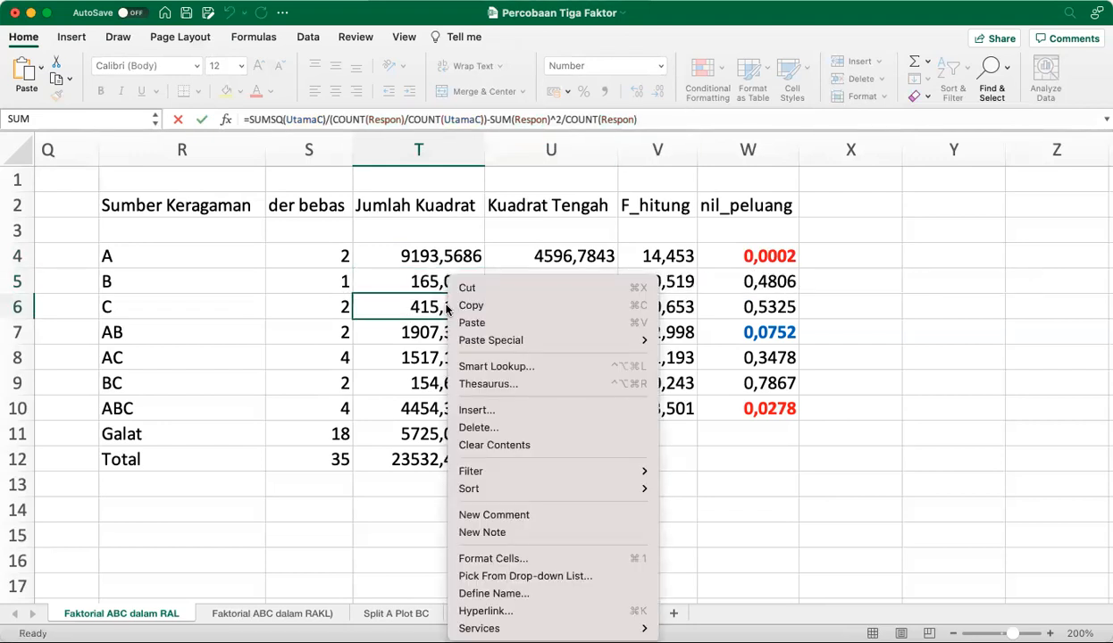
left_click(646, 122)
left_click(646, 119)
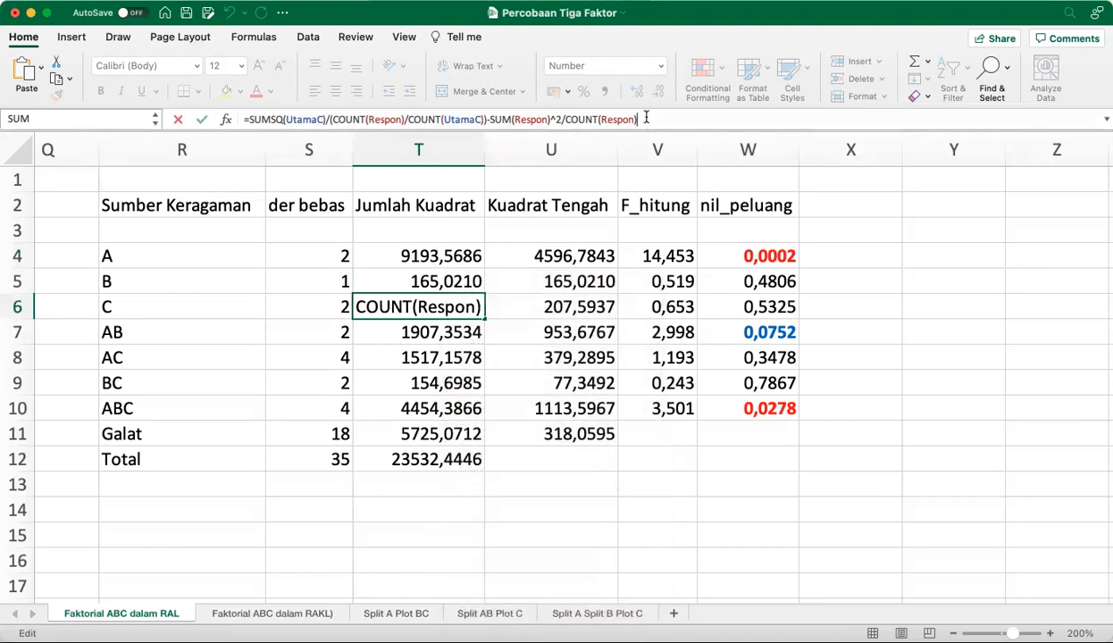
left_click(382, 308)
left_click(662, 116)
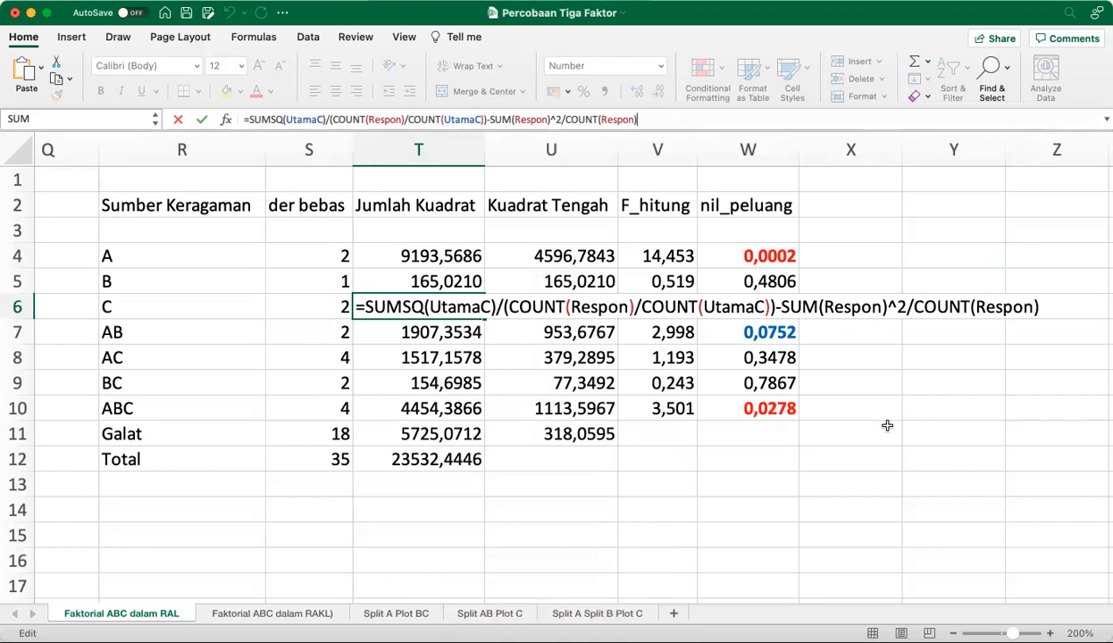
key("ctrl+Return")
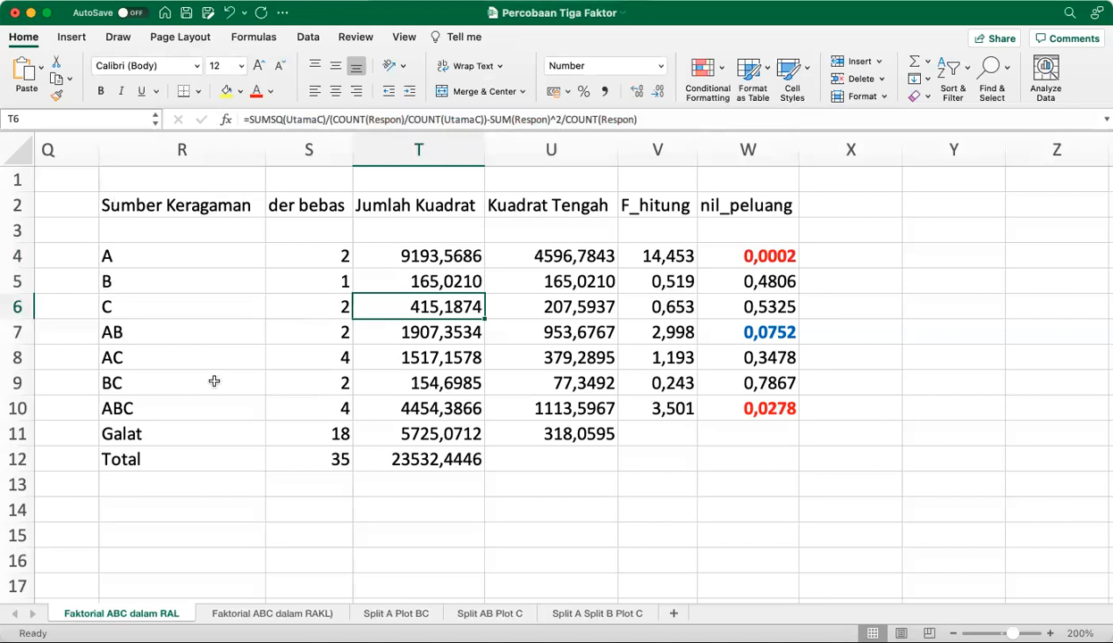
Show the whole Jumlah Kuadrat formula for the AB interaction in T7 on one line and examine its references
left_click(399, 337)
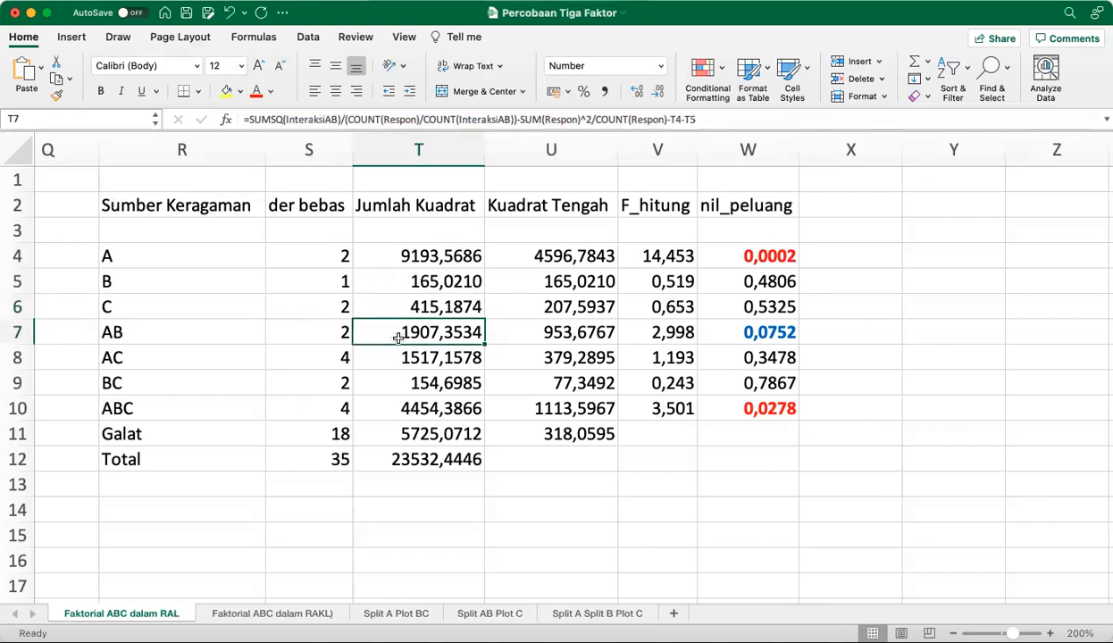
left_click(734, 118)
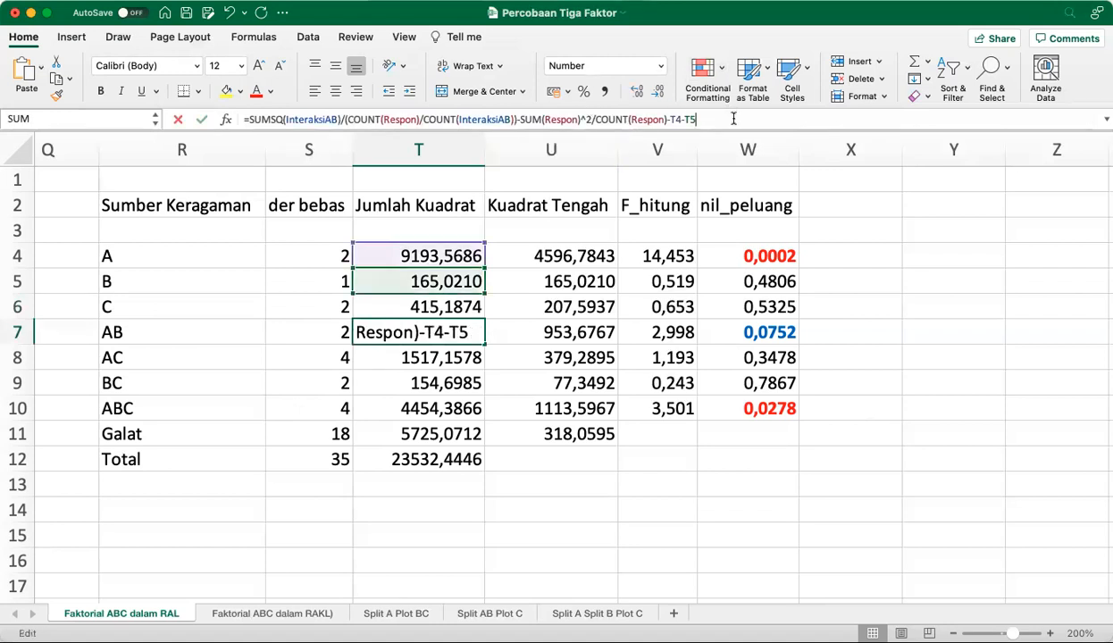
left_click(420, 332)
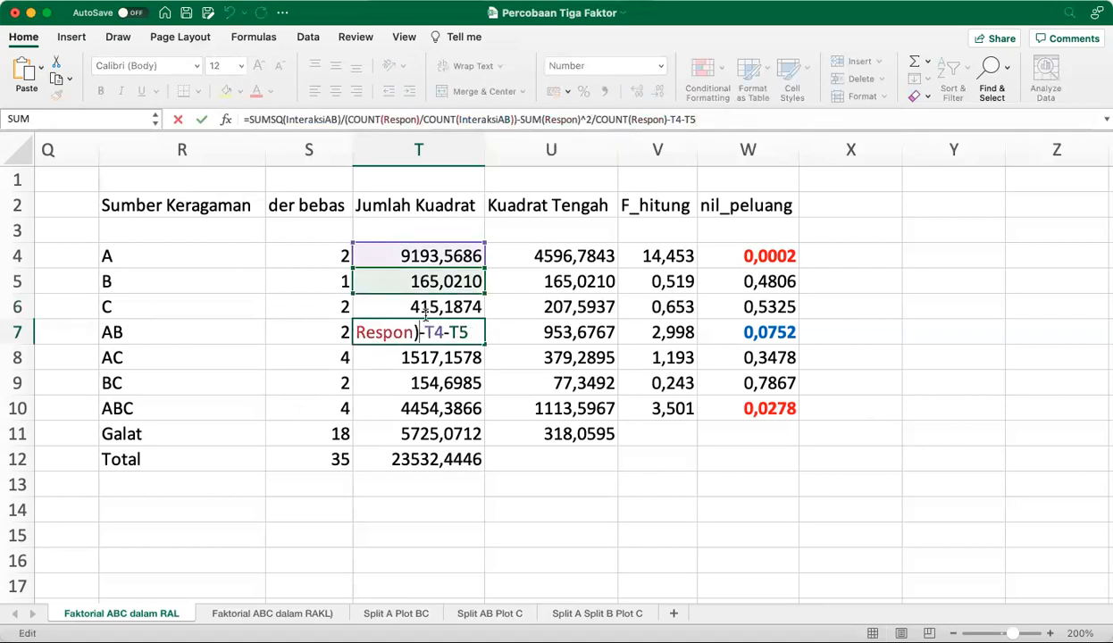
left_click(754, 119)
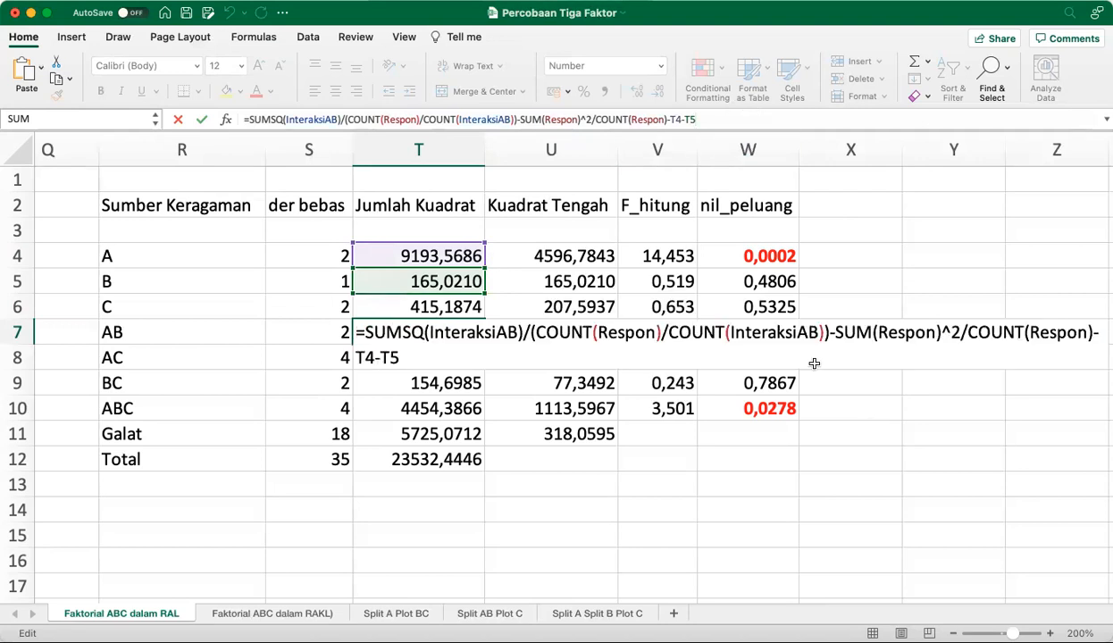
scroll(920, 421, "right", 3)
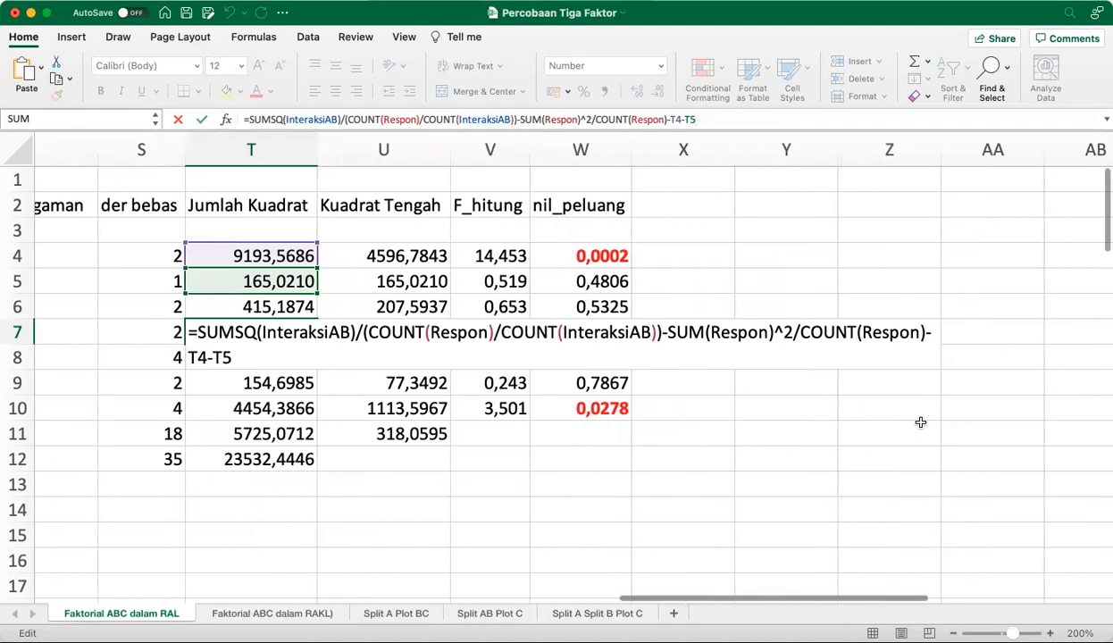
left_click(797, 315)
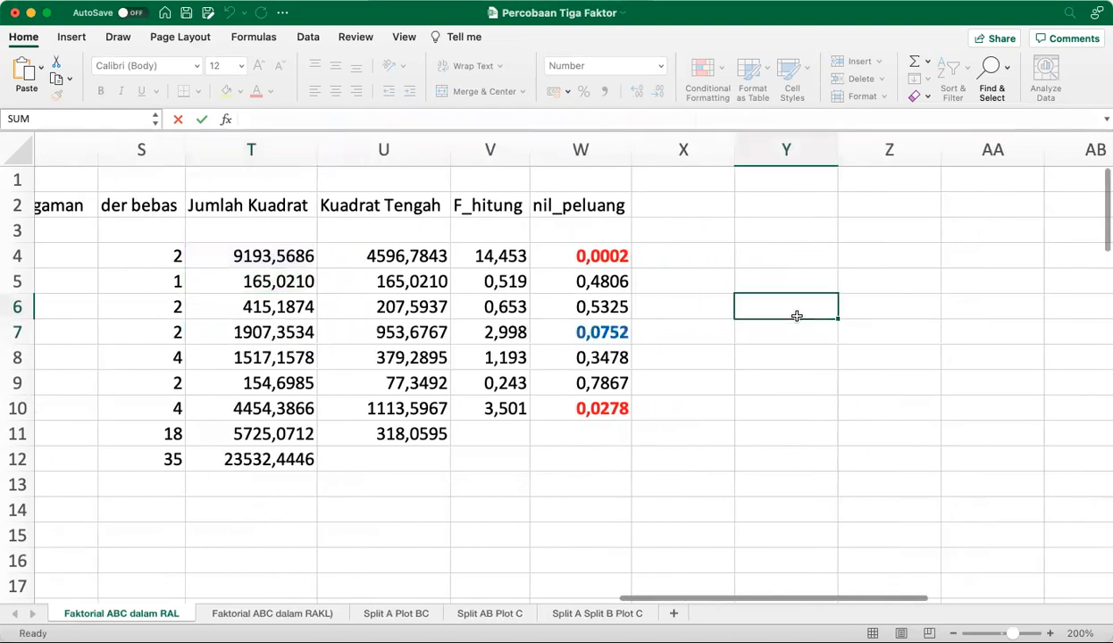
left_click(234, 324)
double_click(301, 332)
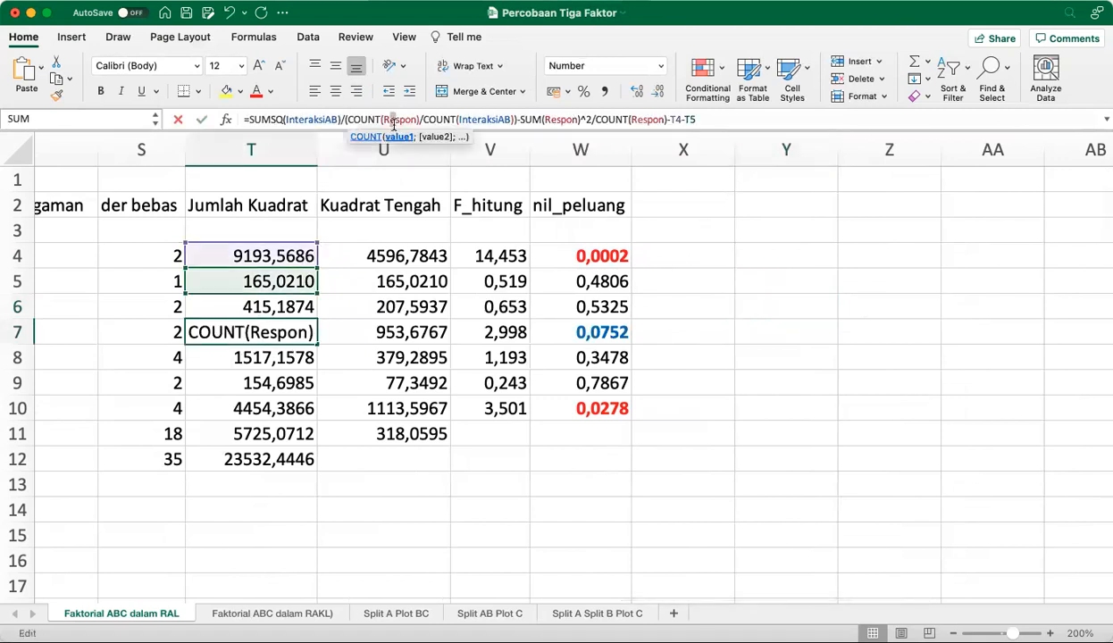
left_click(721, 122)
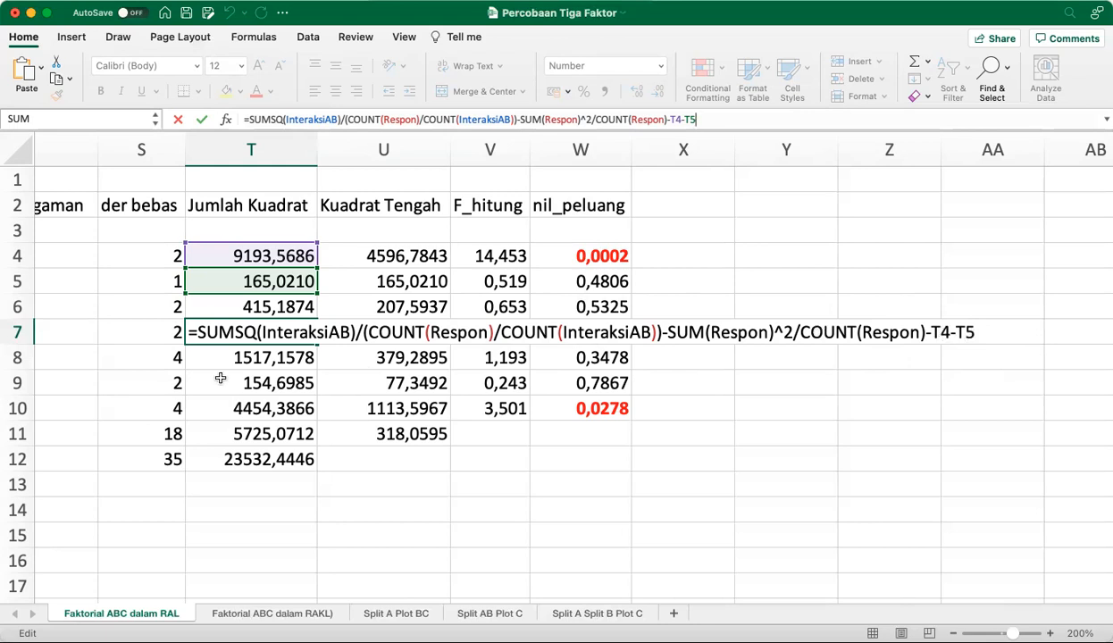
Examine the full Jumlah Kuadrat formula for the AC interaction in T8, leaving it unedited
key("Return")
left_click(218, 357)
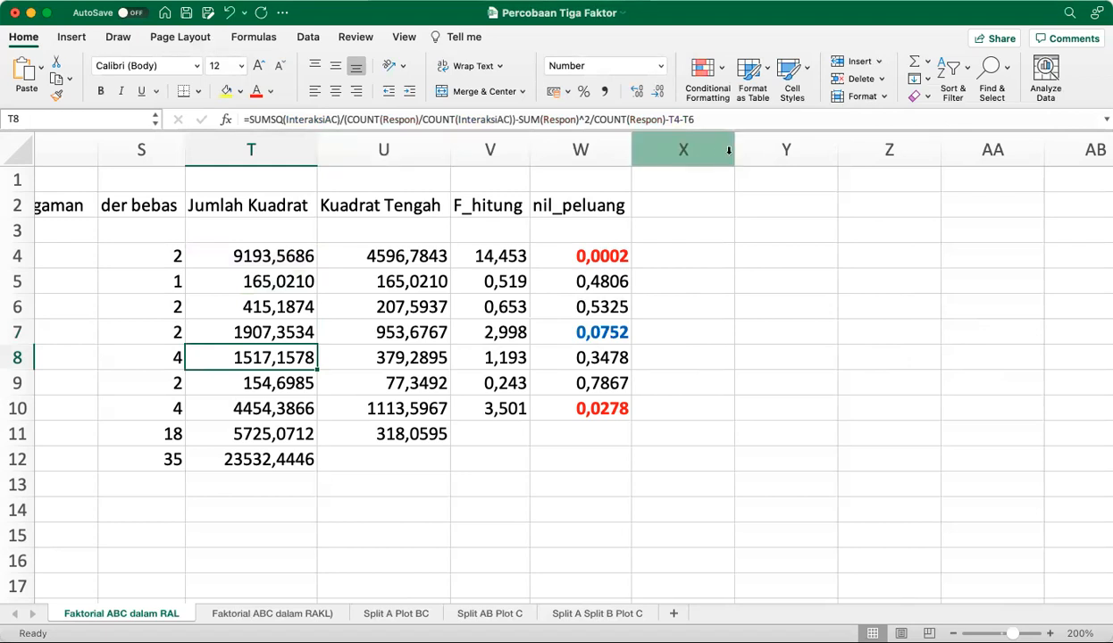
left_click(726, 119)
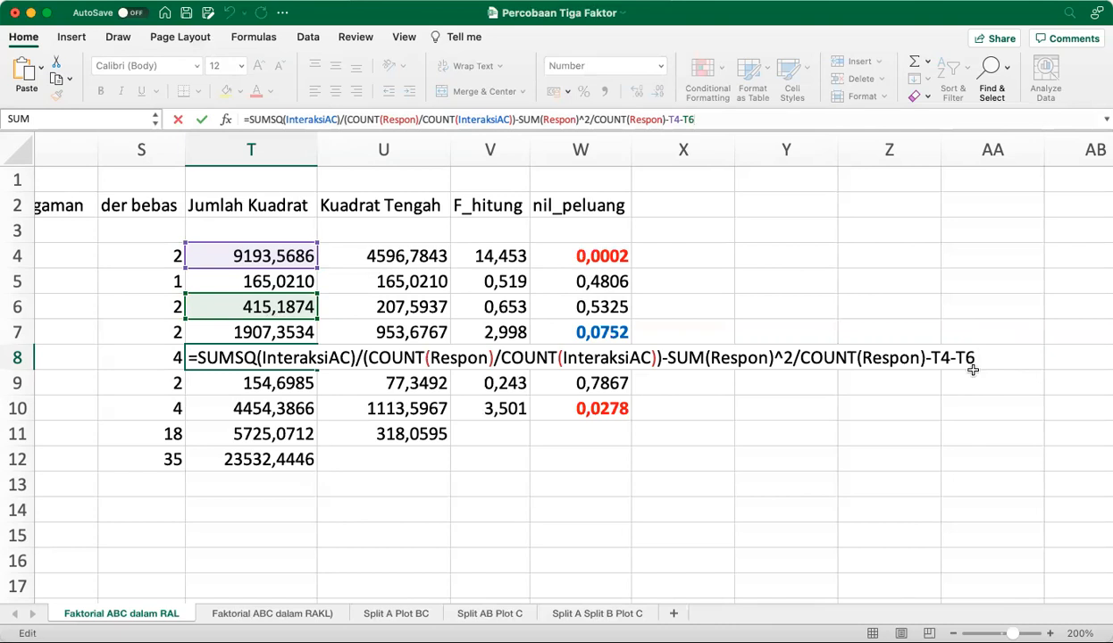
key("ctrl+Return")
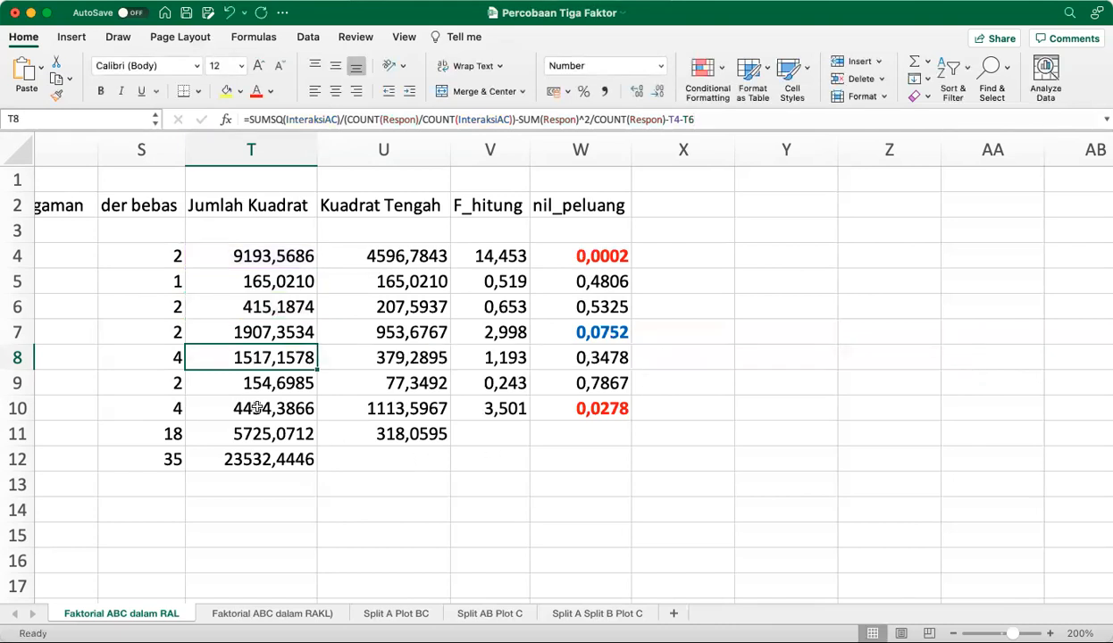
Examine the full Jumlah Kuadrat formula for the BC interaction in T9 and the cells it references
left_click(259, 384)
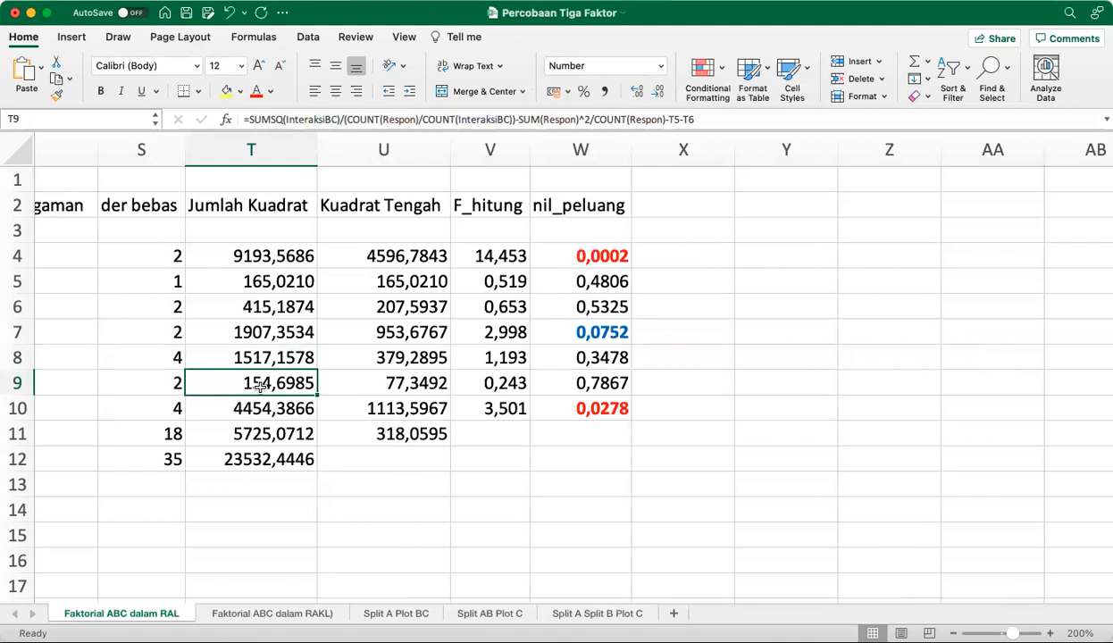
key("Left")
key("Left")
key("Right")
key("Right")
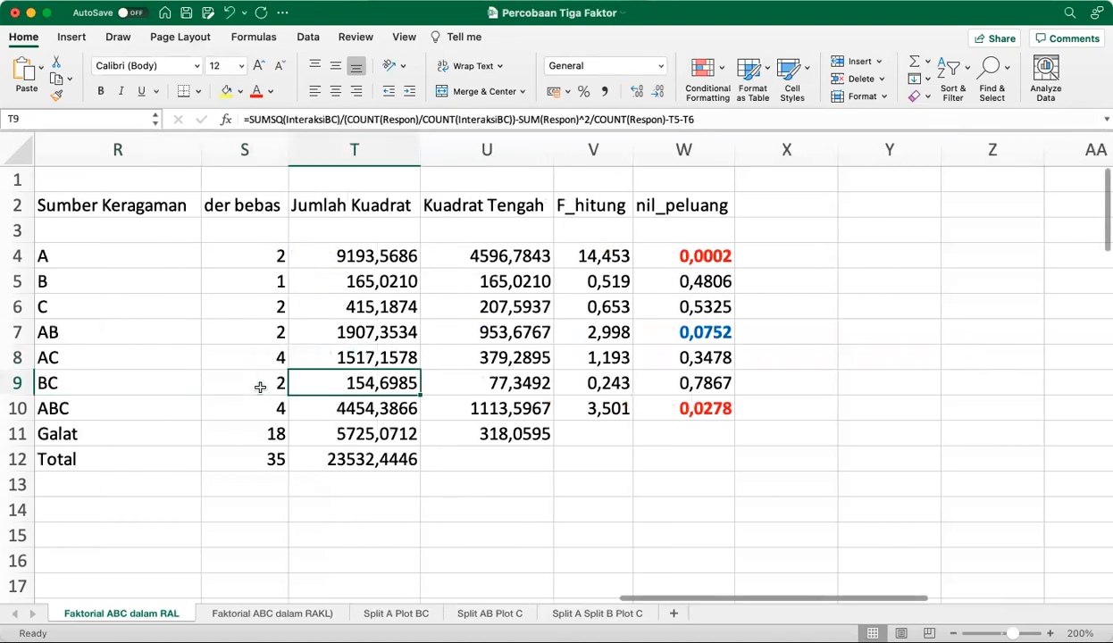
left_click(715, 116)
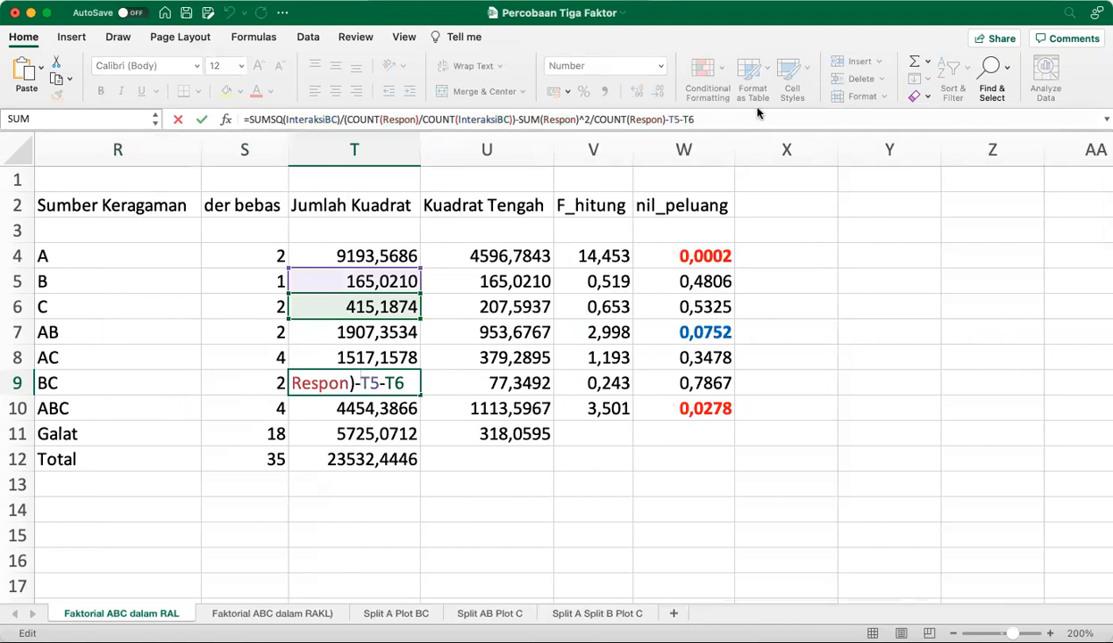
left_click(720, 119)
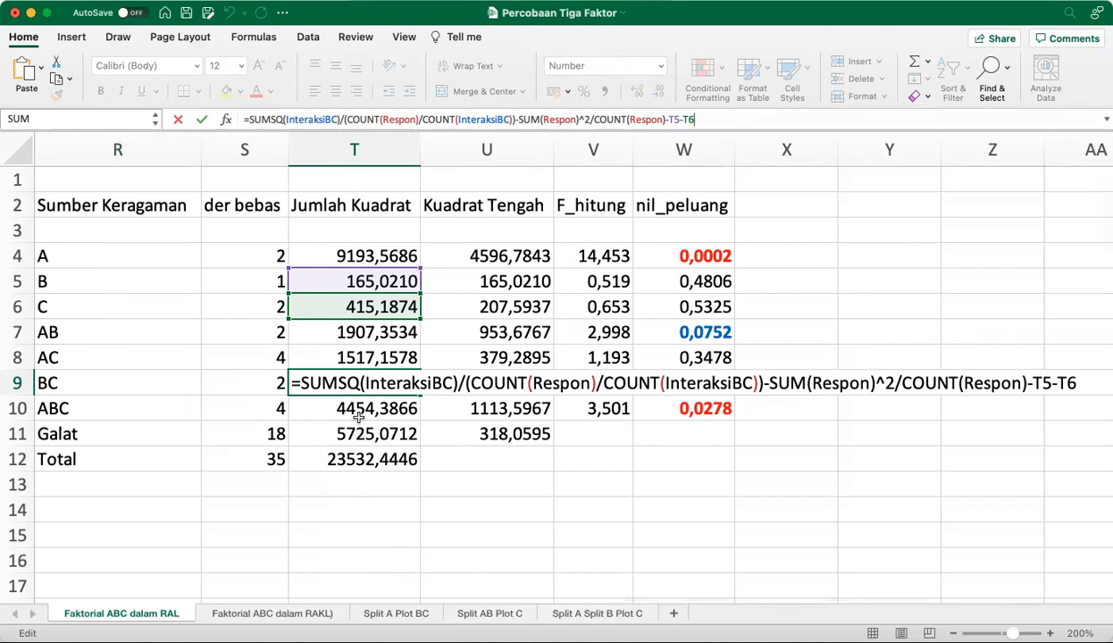
key("Return")
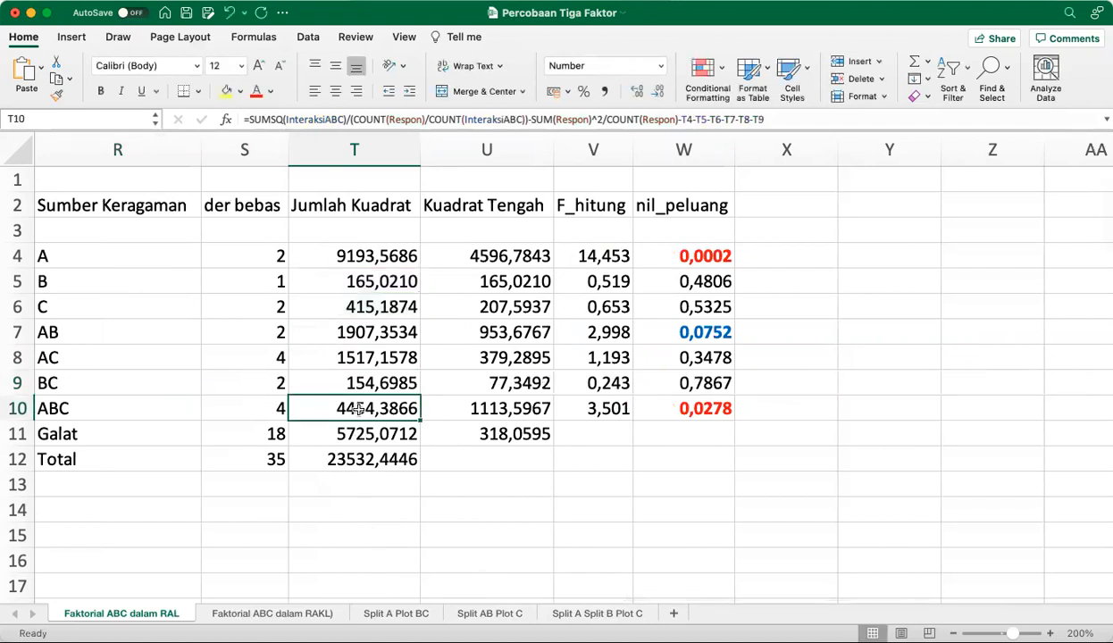
Show the whole Jumlah Kuadrat formula for the ABC interaction in T10 and examine the effects it subtracts
left_click(298, 119)
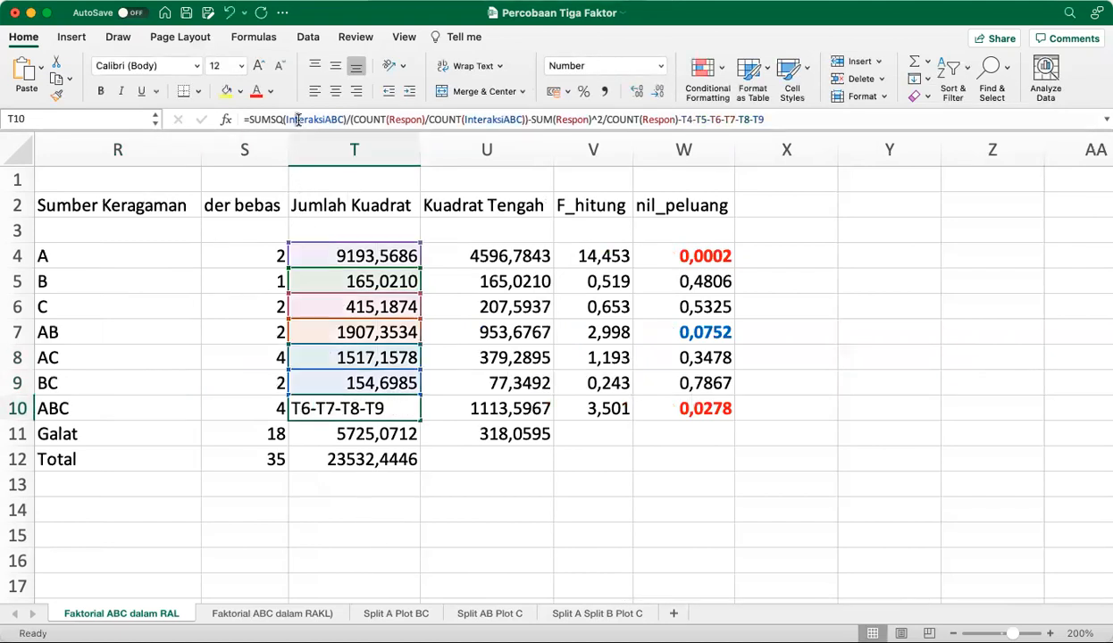
left_click(298, 119)
key("Escape")
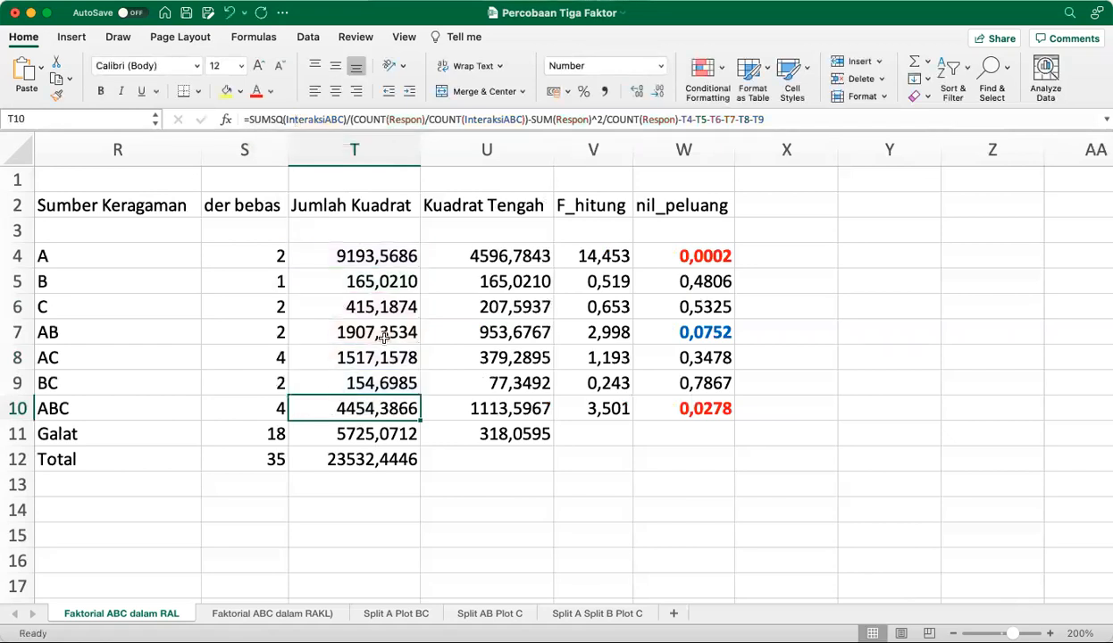
left_click(805, 119)
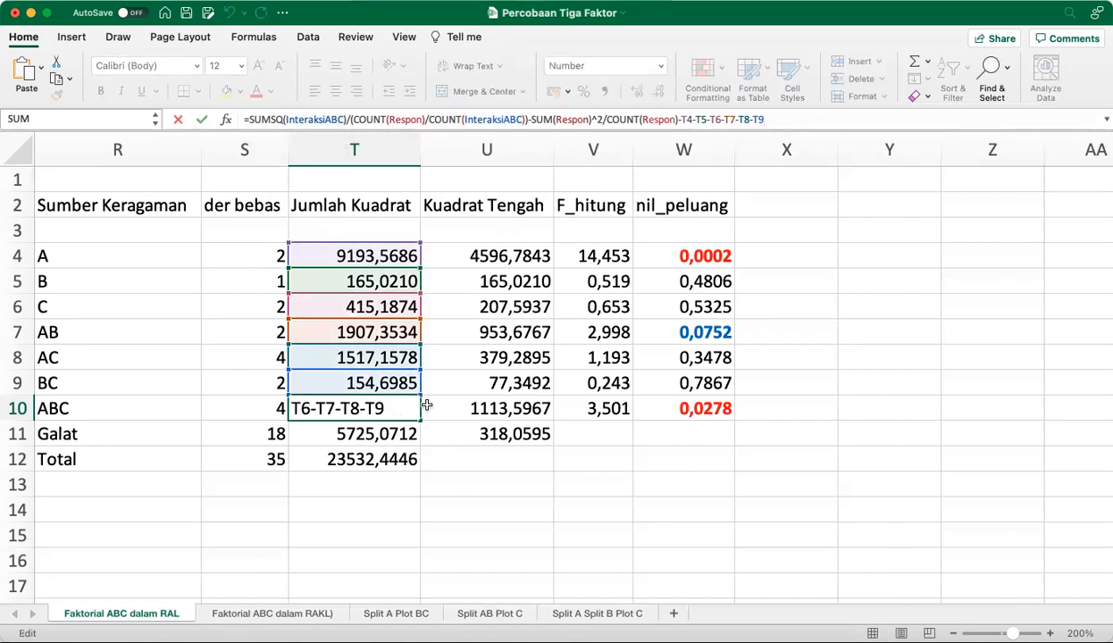
left_click(792, 122)
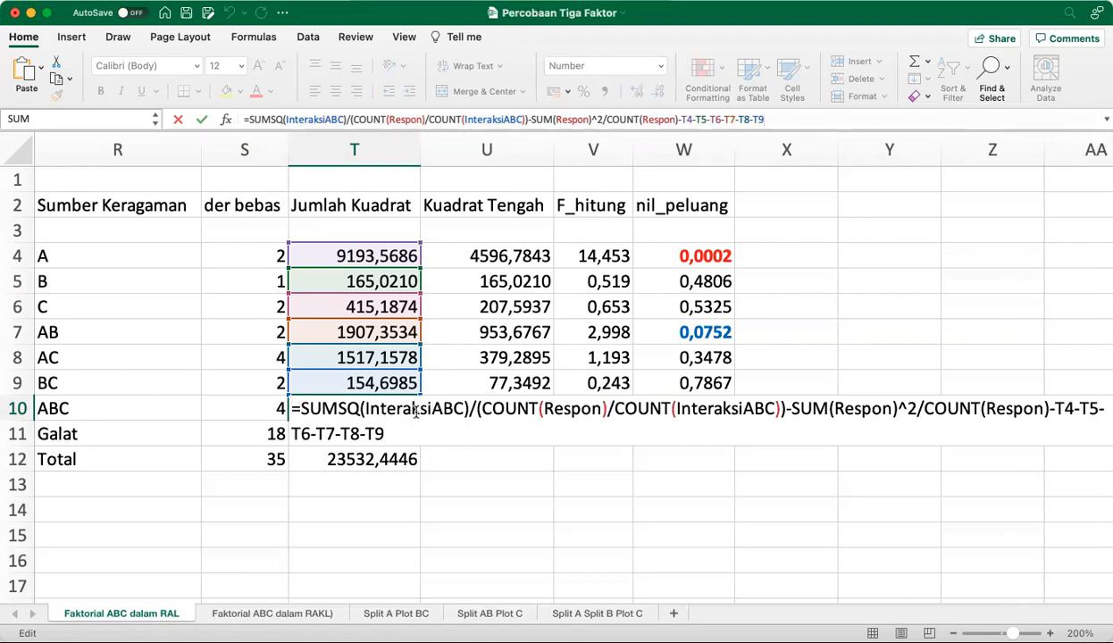
left_click(596, 411)
key("Return")
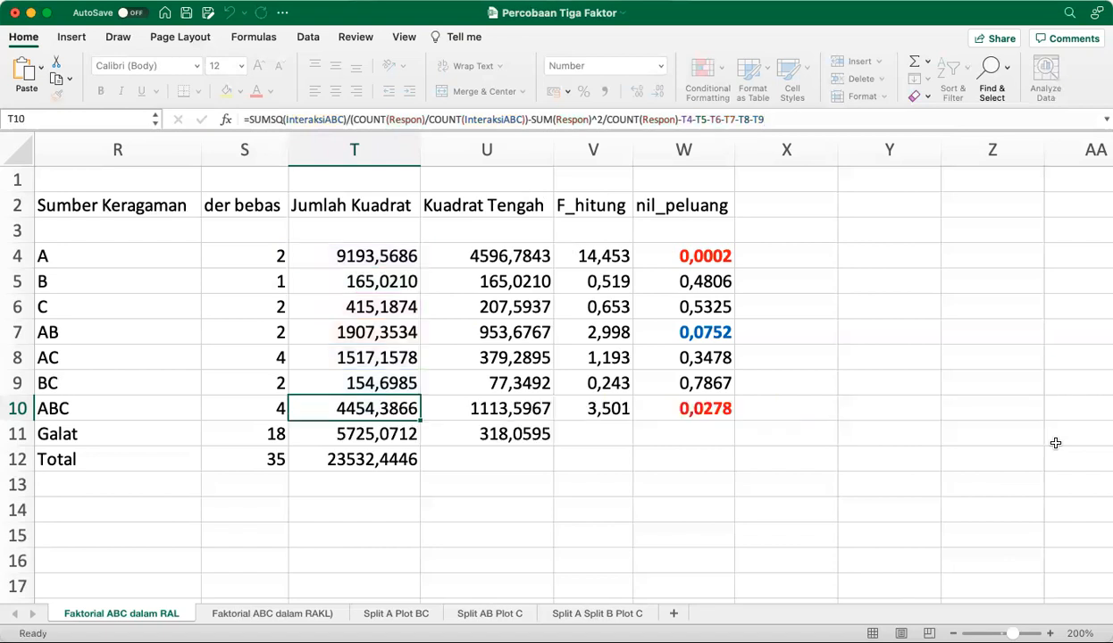
Examine the Jumlah Kuadrat formula for Galat in T11 with its referenced ranges highlighted
left_click(344, 429)
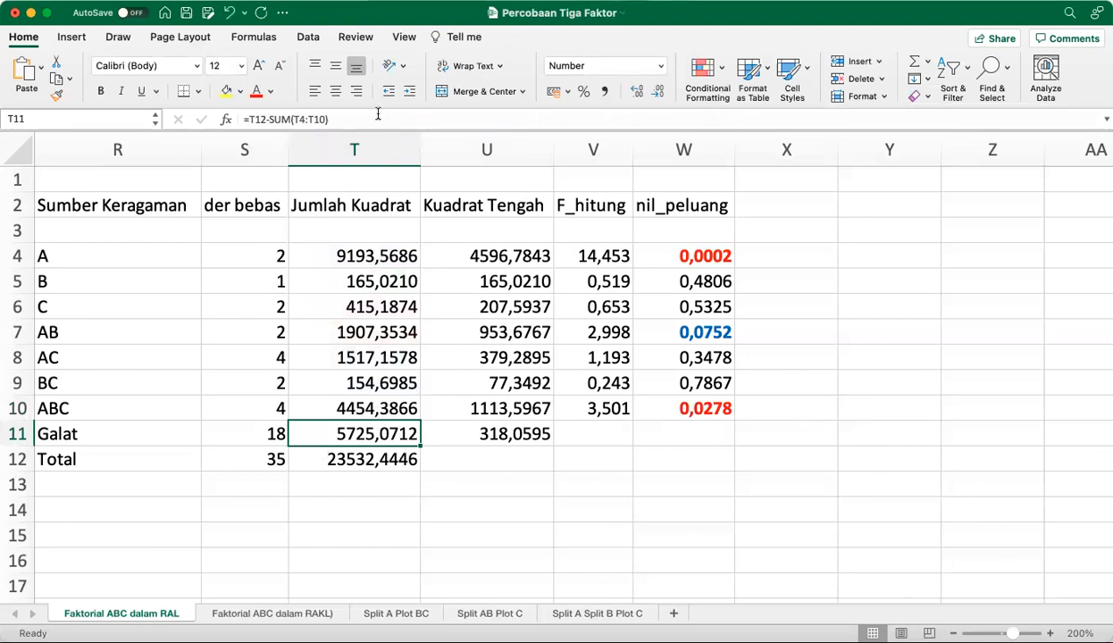
left_click(379, 117)
key("Escape")
left_click(370, 117)
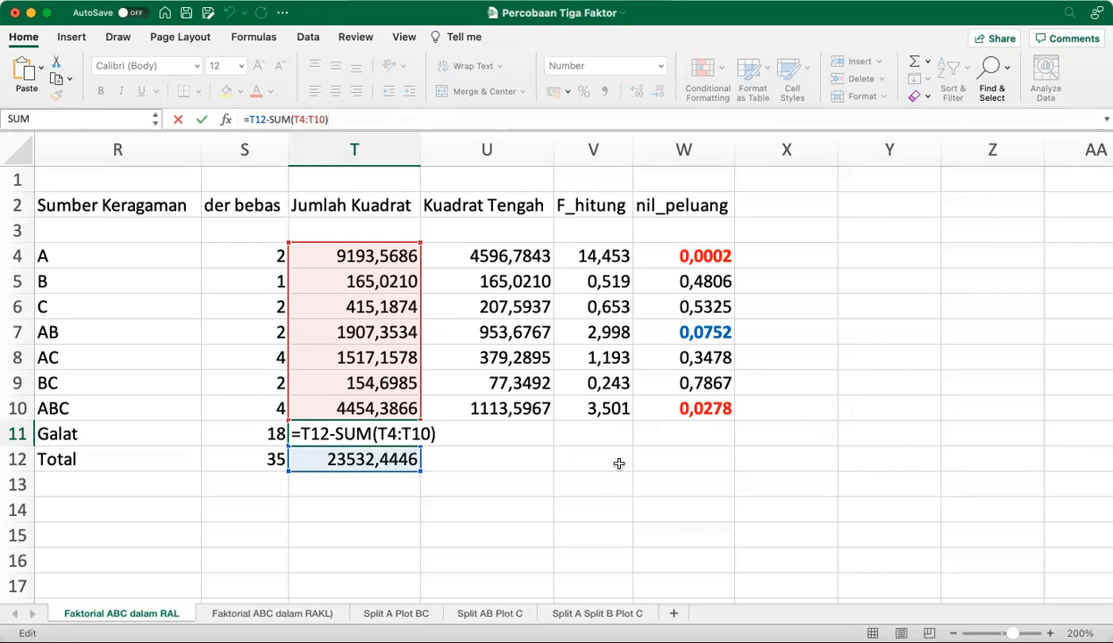
key("ctrl+Return")
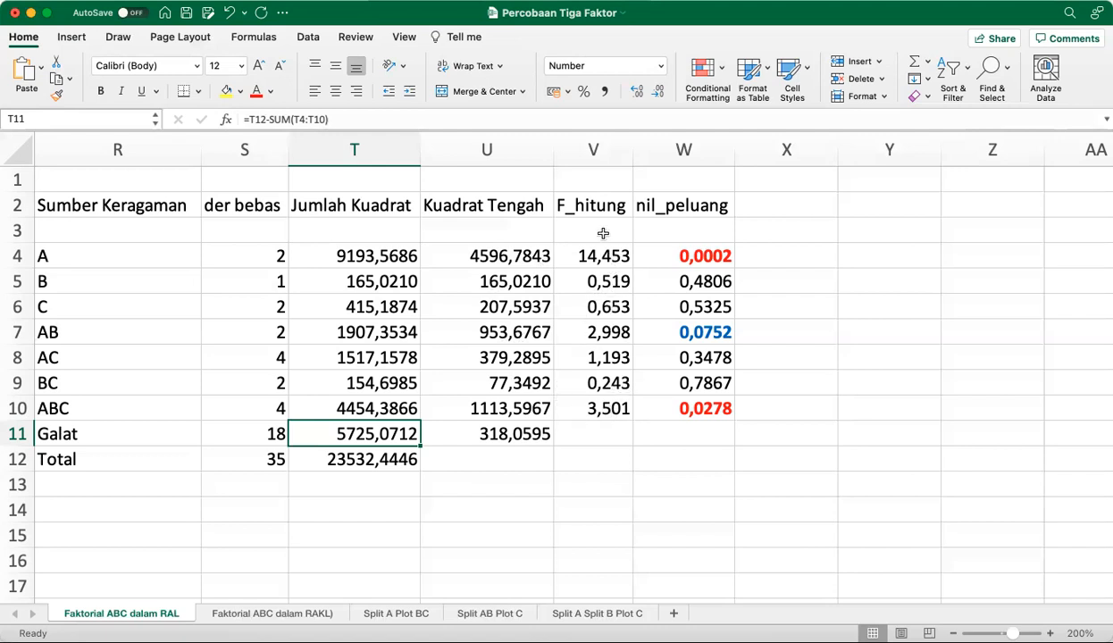
Examine the F_hitung formula for main effect A in V4 and its referenced Kuadrat Tengah cells
left_click(599, 260)
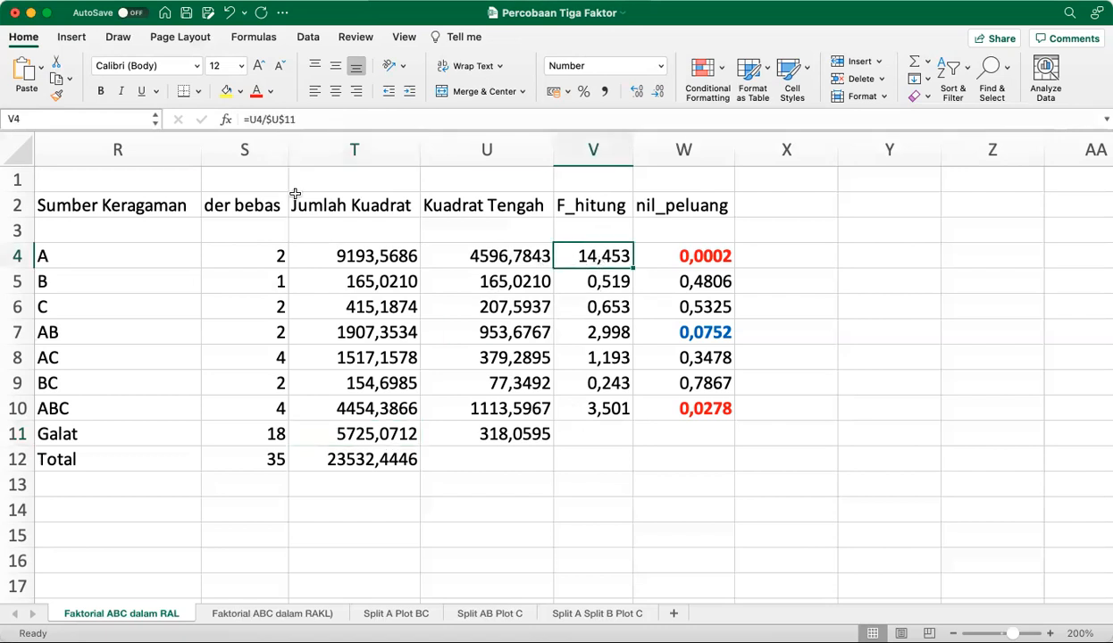
left_click(309, 118)
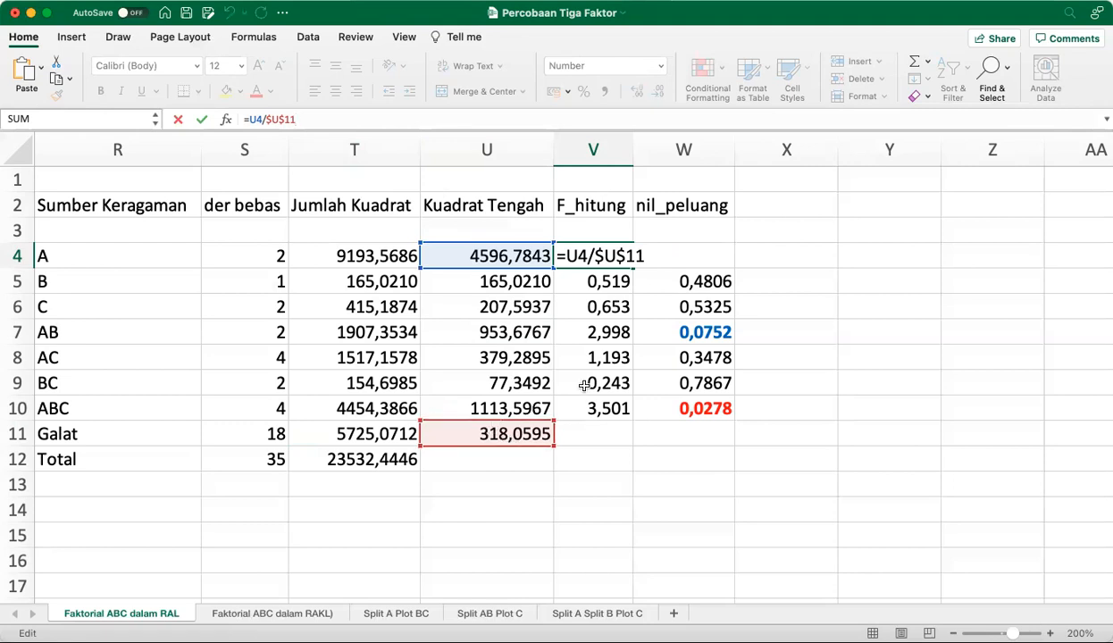
key("Return")
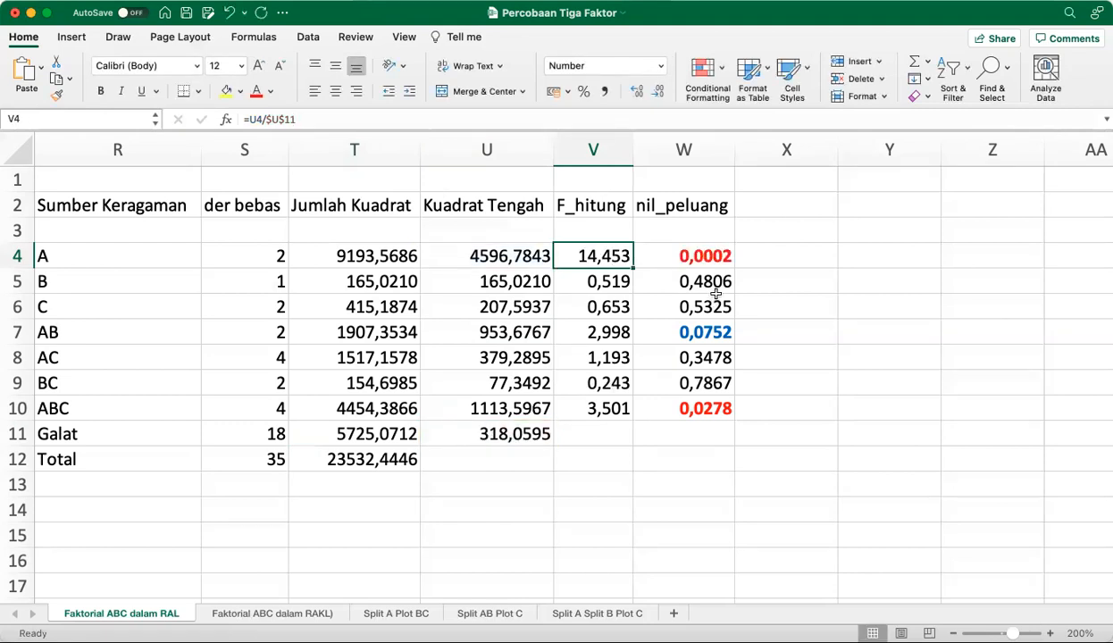
Show the whole FDIST formula for the nil_peluang of main effect A in W4 and examine its arguments
left_click(706, 257)
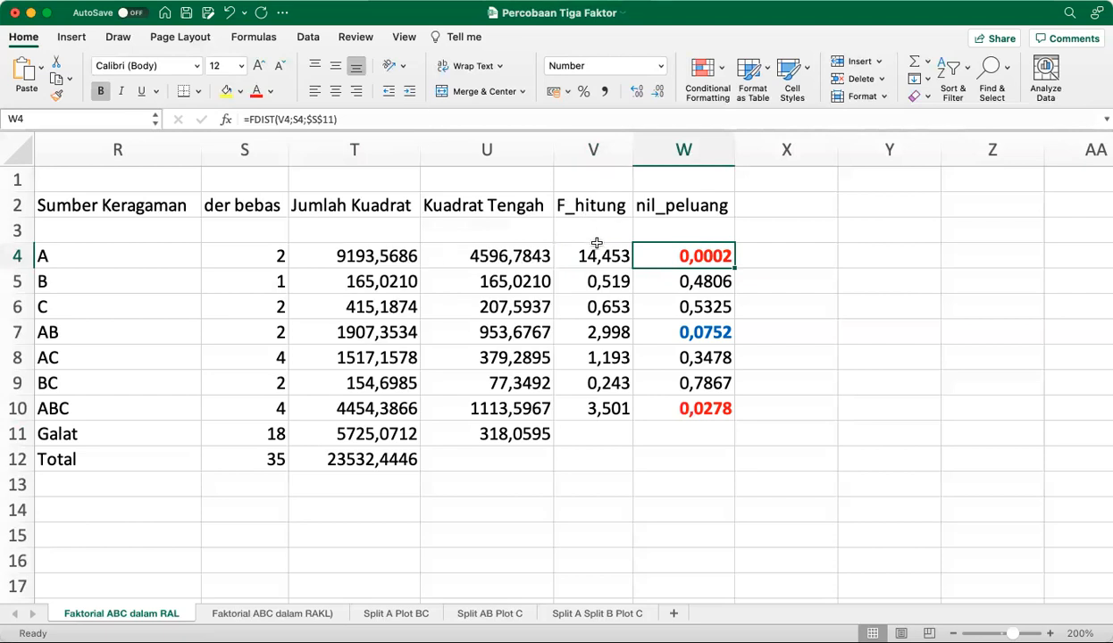
left_click(400, 116)
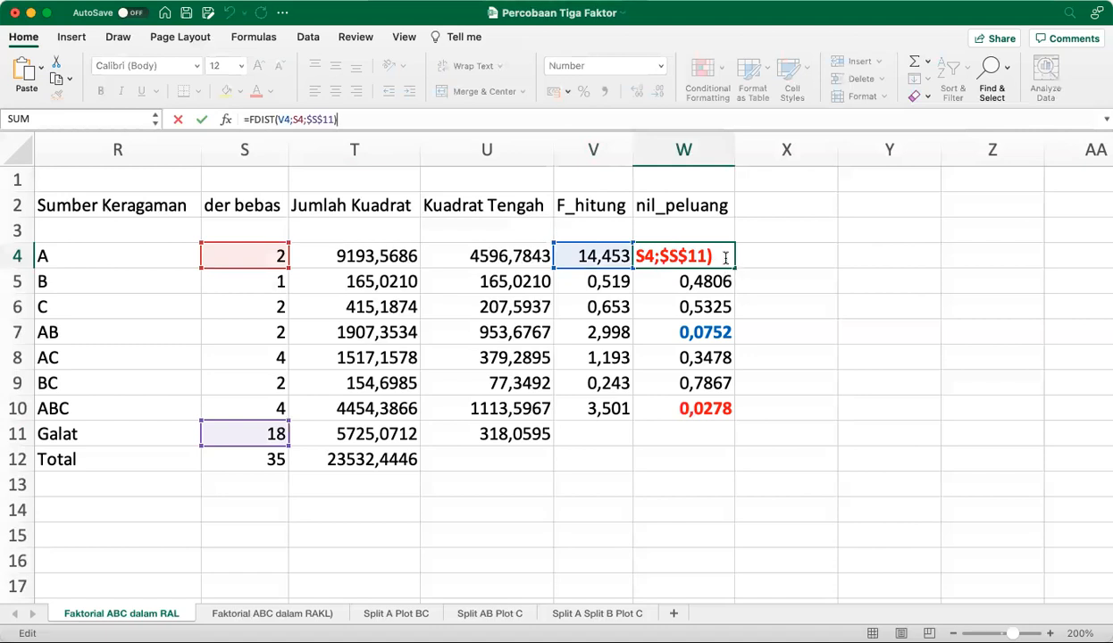
left_click(506, 116)
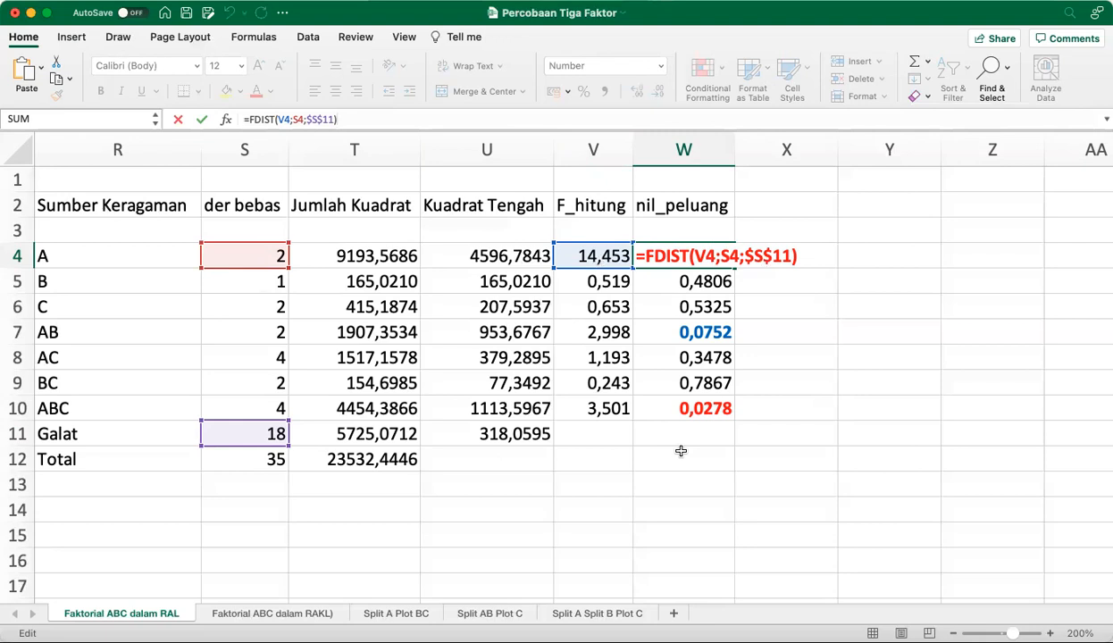
key("ctrl+Return")
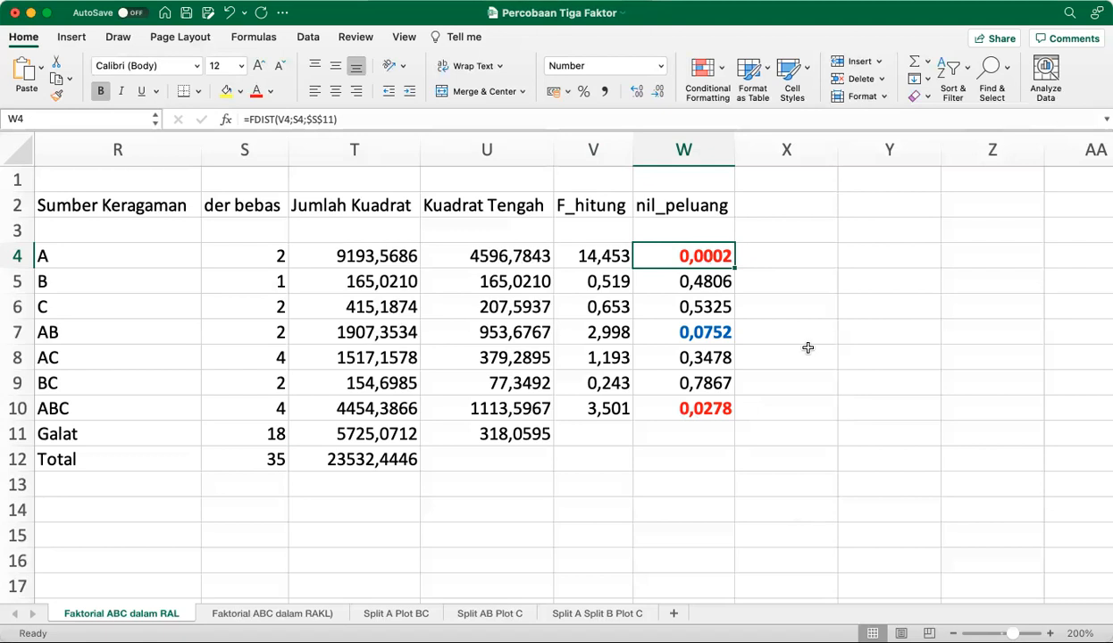
Compare the ANOVA table's sources of variation with the experiment data and the linear model in F4 of the RAL sheet
scroll(807, 347, "left", 2)
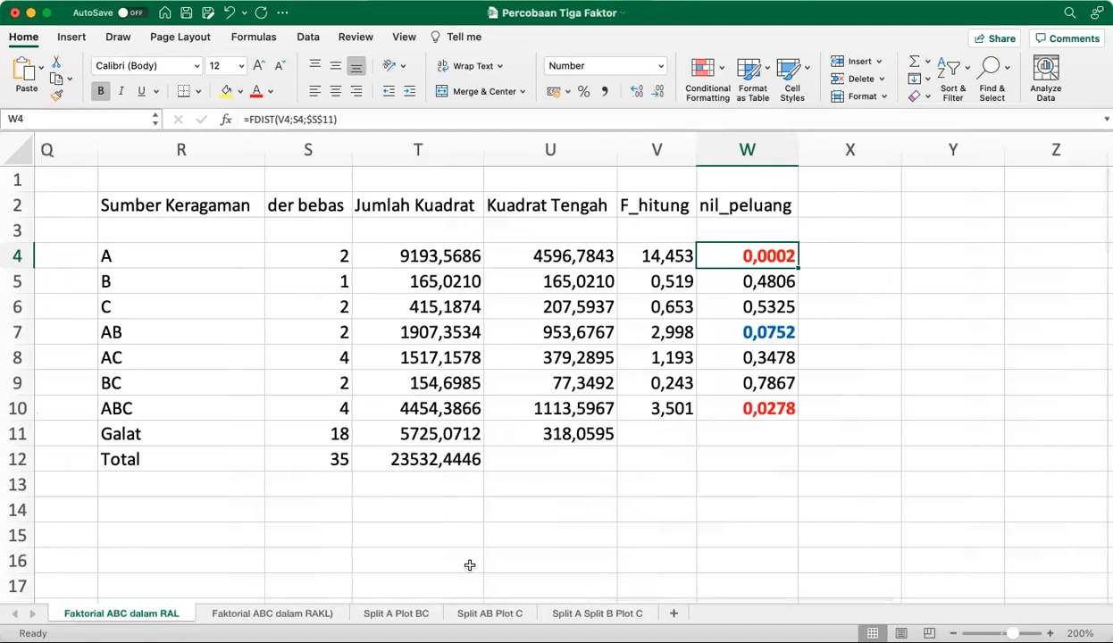
scroll(771, 464, "left", 5)
scroll(770, 464, "down", 1)
scroll(470, 565, "left", 1)
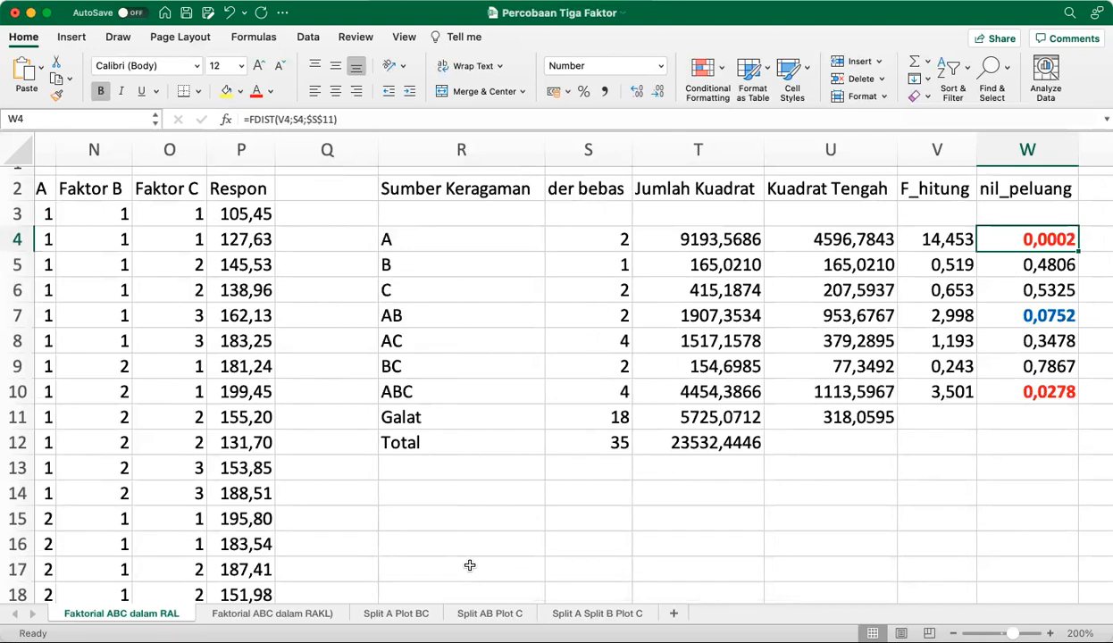
scroll(469, 566, "left", 10)
scroll(470, 566, "left", 5)
scroll(470, 565, "right", 2)
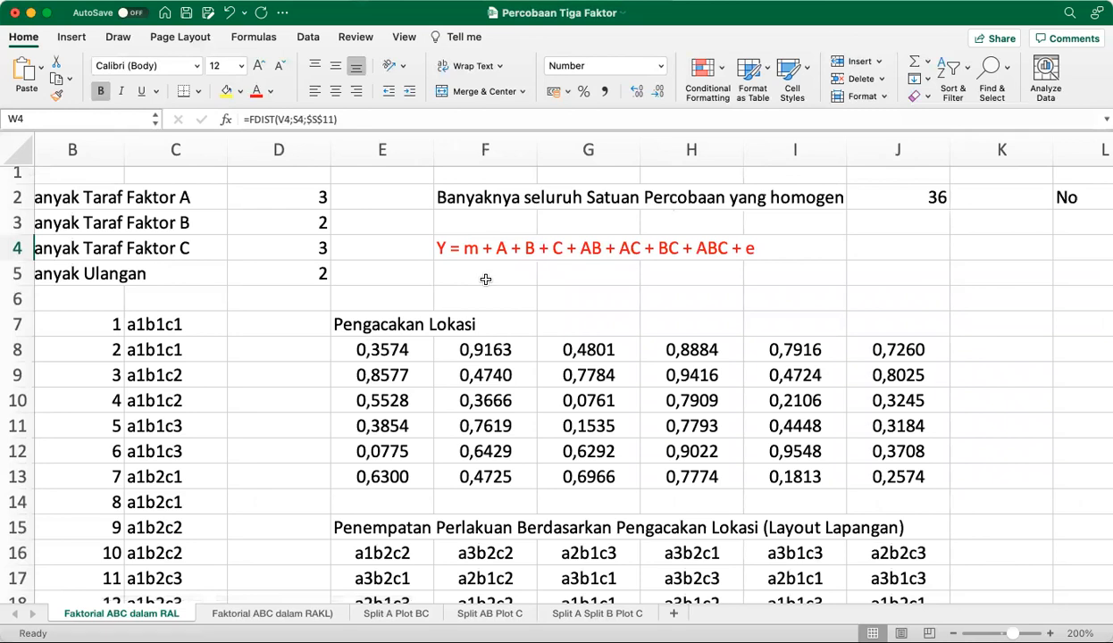
scroll(436, 258, "left", 2)
scroll(437, 258, "up", 1)
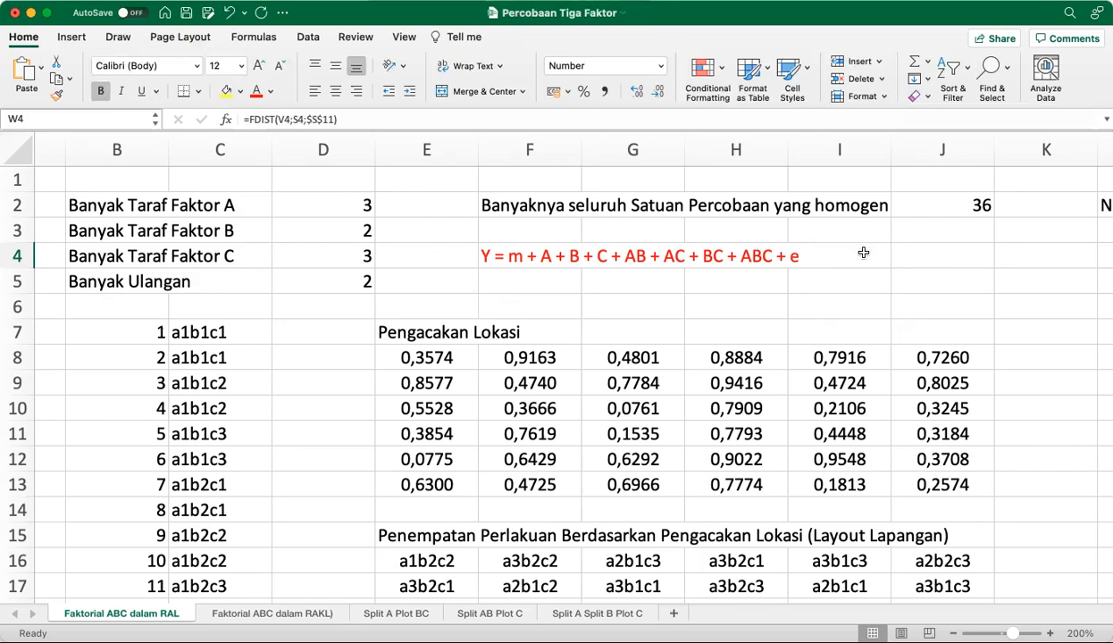
Review the Pengacakan Lokasi table and the field layout of treatments in the RAL sheet
scroll(863, 253, "down", 1)
scroll(863, 253, "down", 5)
scroll(863, 252, "up", 2)
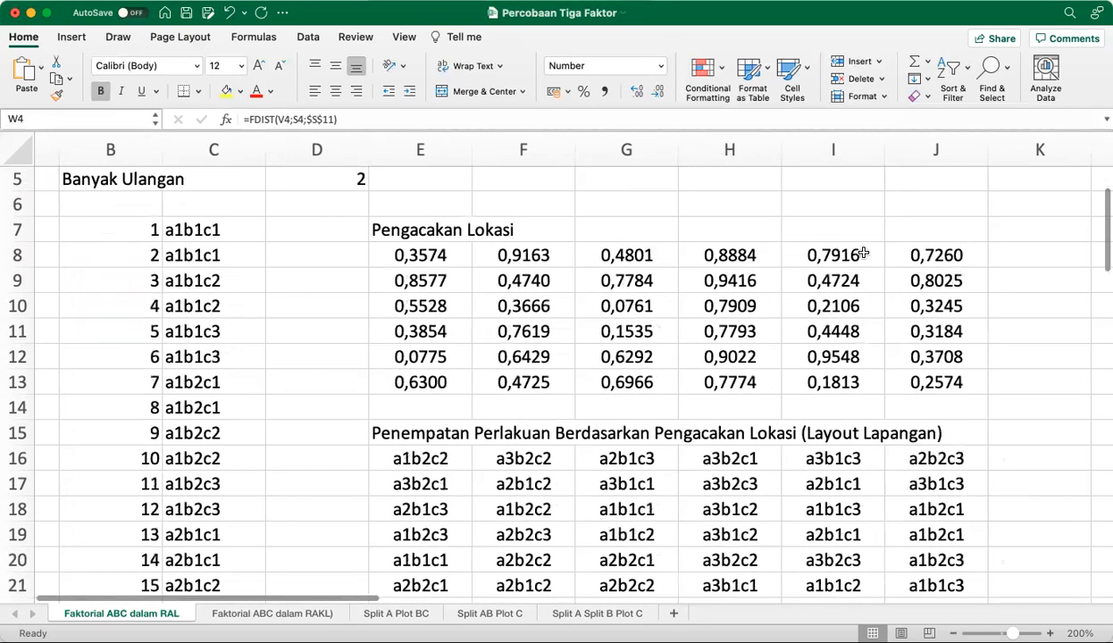
scroll(863, 252, "right", 1)
scroll(863, 253, "down", 1)
scroll(863, 252, "right", 1)
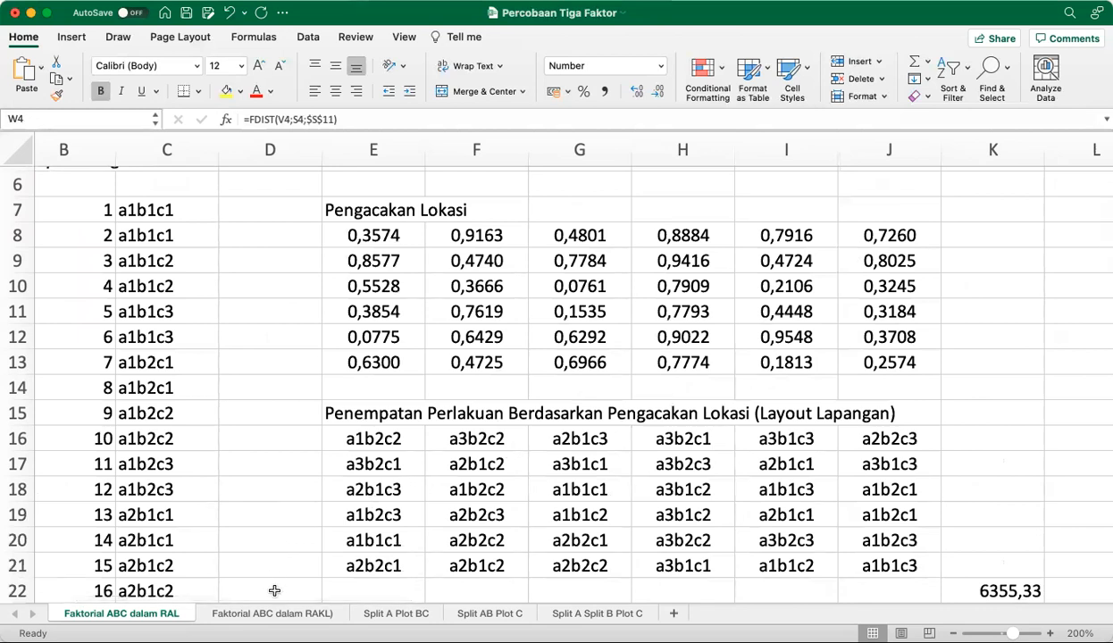
Switch to the Faktorial ABC dalam RAKL sheet and examine its linear model with the group term U in F4
left_click(257, 615)
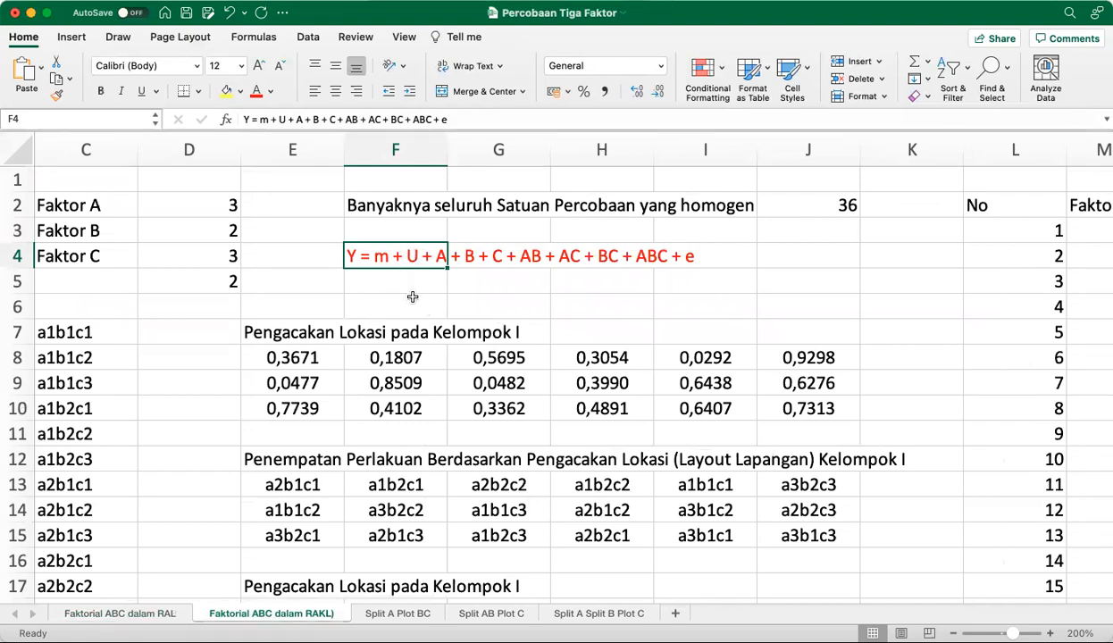
scroll(504, 296, "down", 3)
scroll(505, 295, "up", 2)
scroll(505, 295, "left", 1)
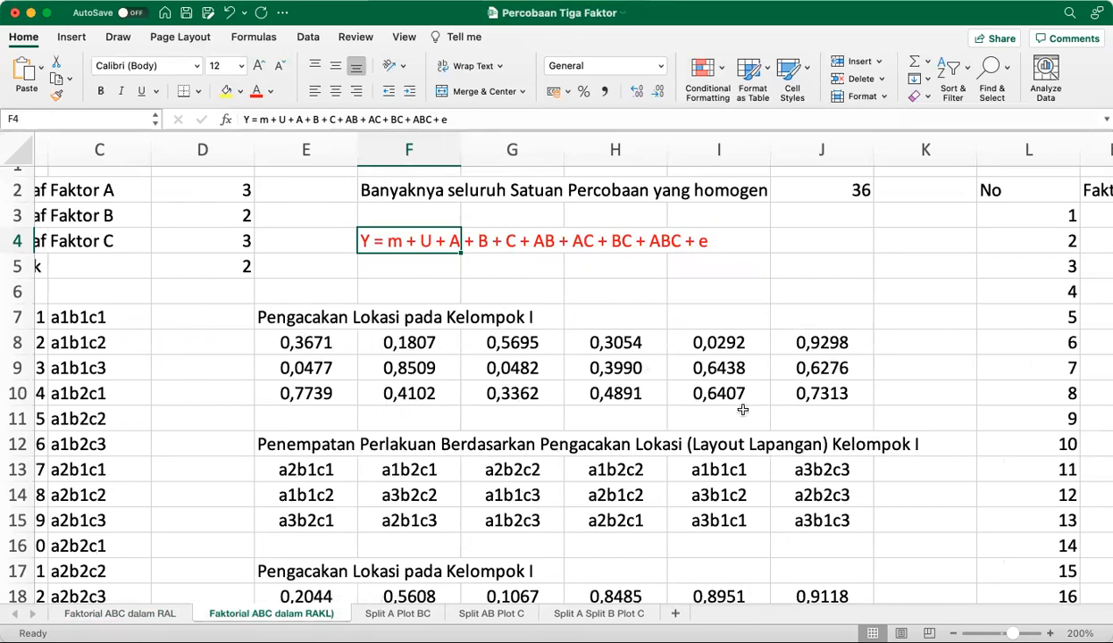
Examine the separate location randomizations and field layouts for each group in the RAKL sheet
scroll(461, 384, "down", 5)
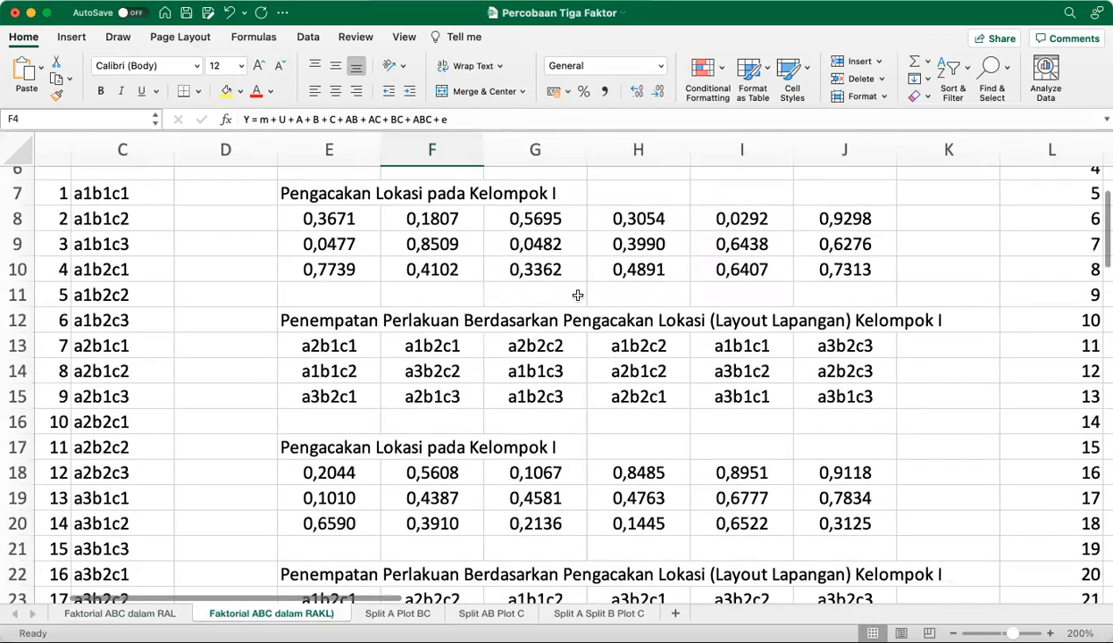
scroll(578, 294, "down", 5)
scroll(578, 295, "down", 2)
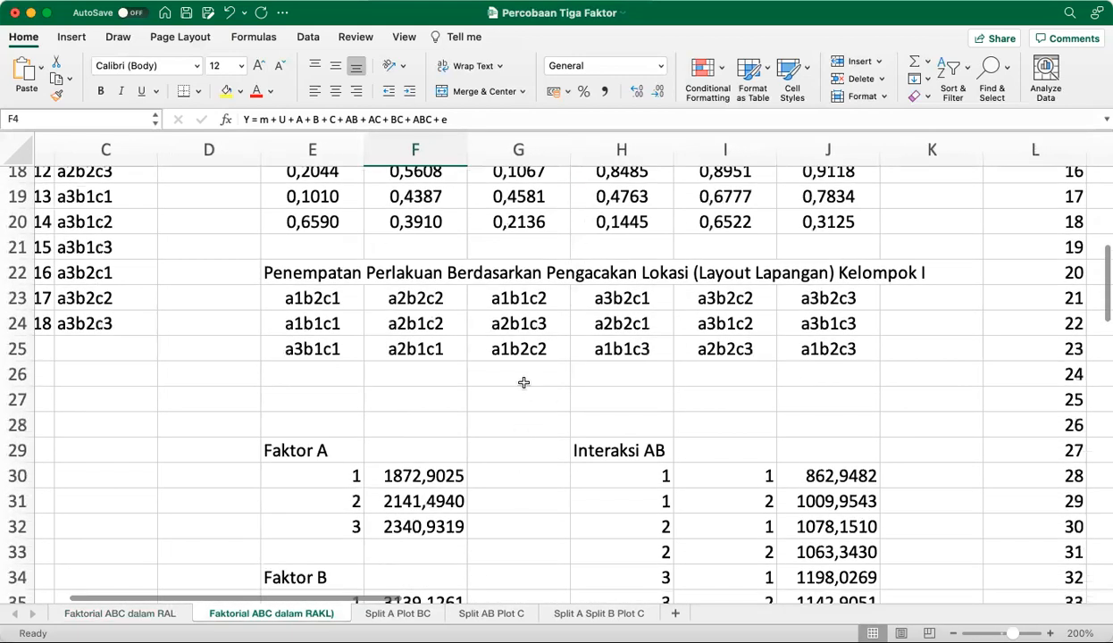
scroll(527, 382, "up", 4)
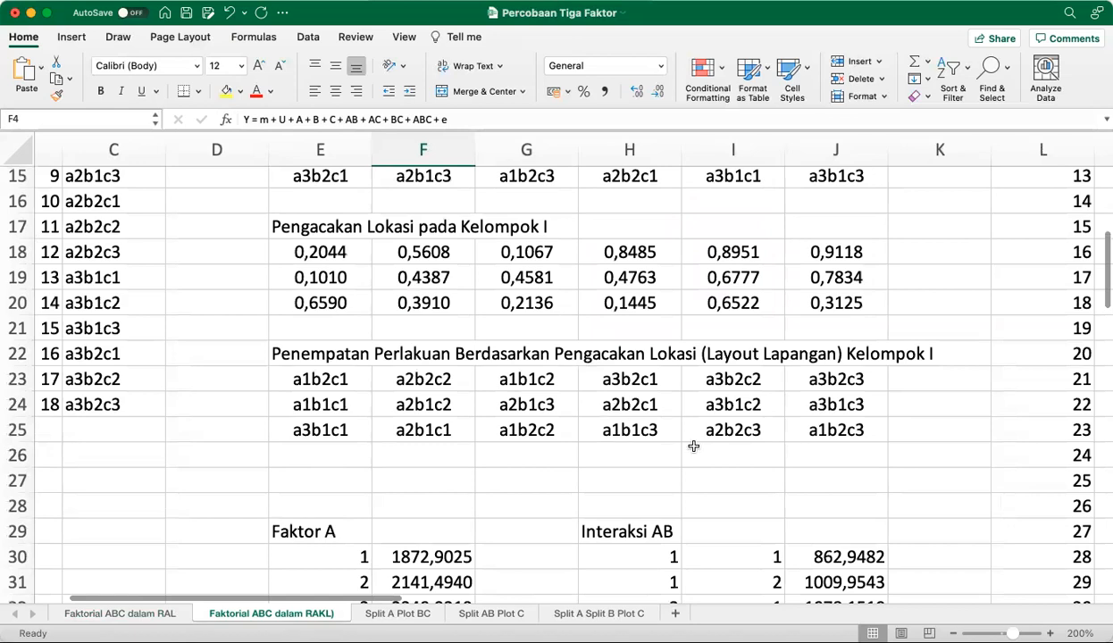
scroll(692, 445, "up", 5)
scroll(693, 446, "down", 1)
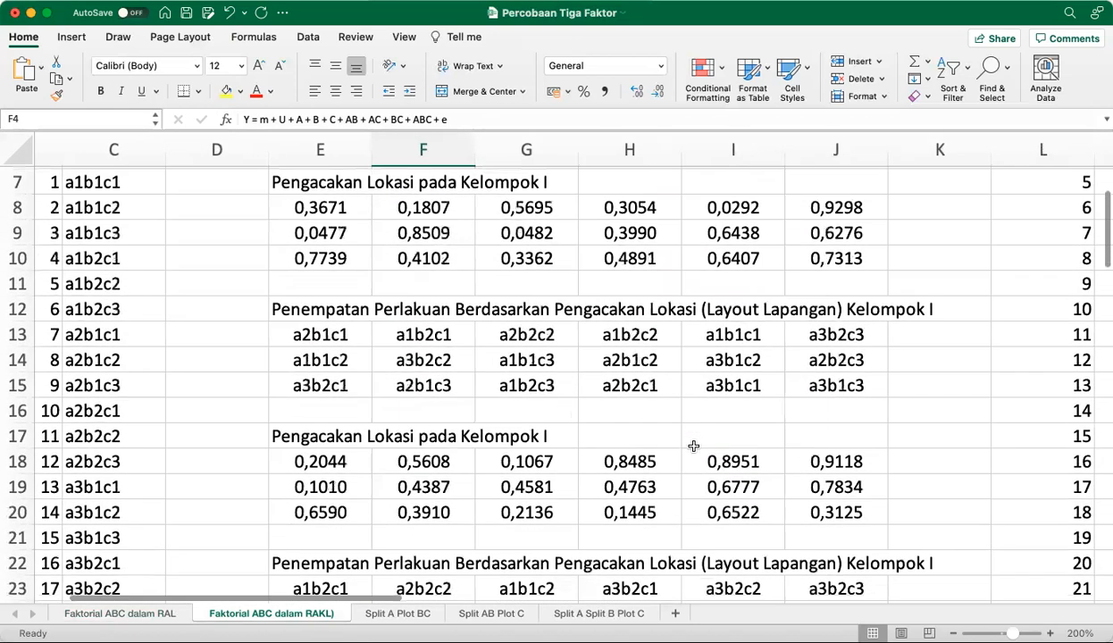
Change the group label to Kelompok II in the second randomization heading (E17) and its field layout heading (E22)
left_click(302, 442)
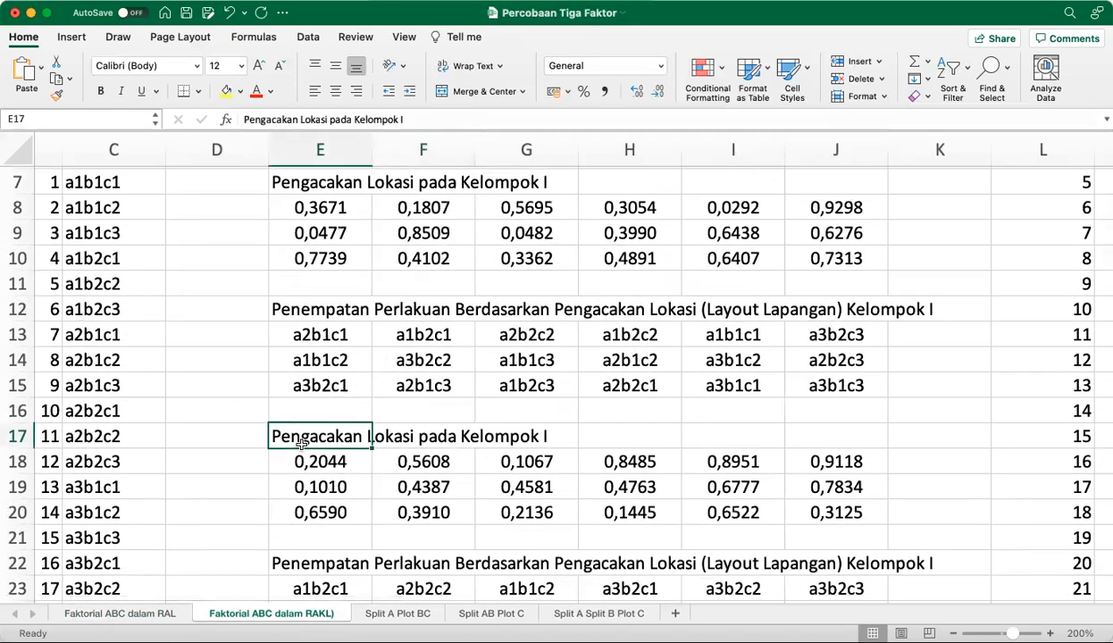
left_click(490, 118)
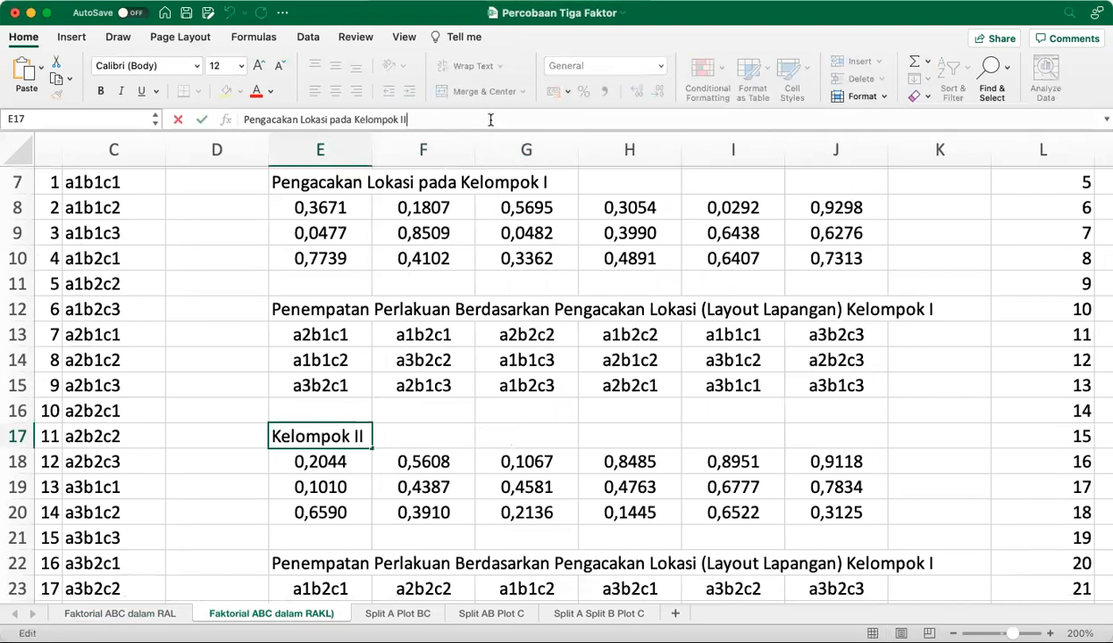
key("Return")
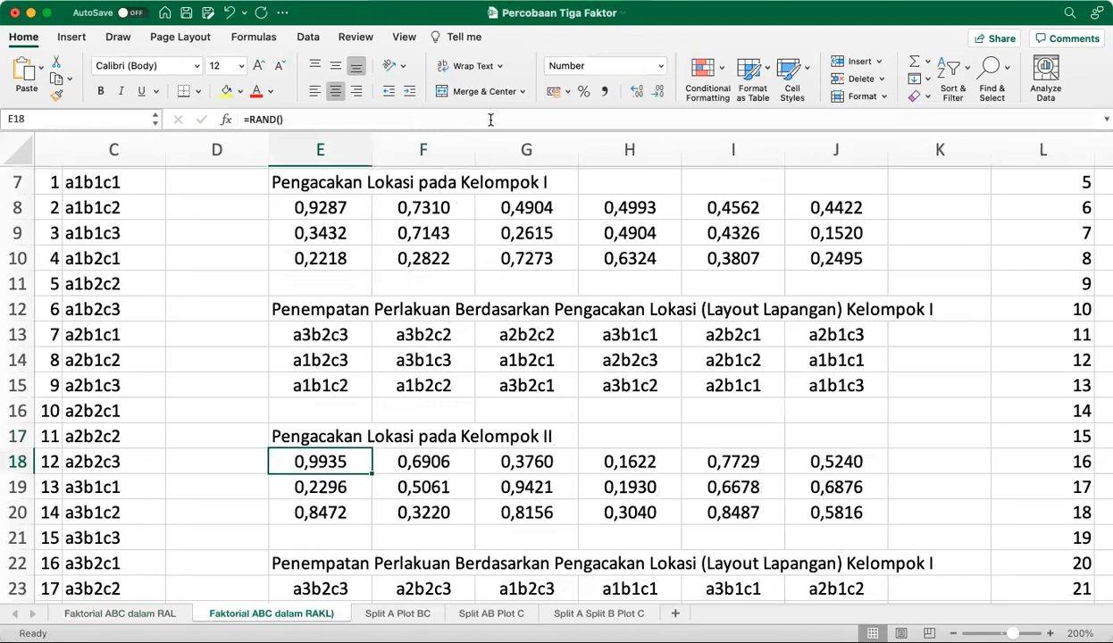
left_click(295, 563)
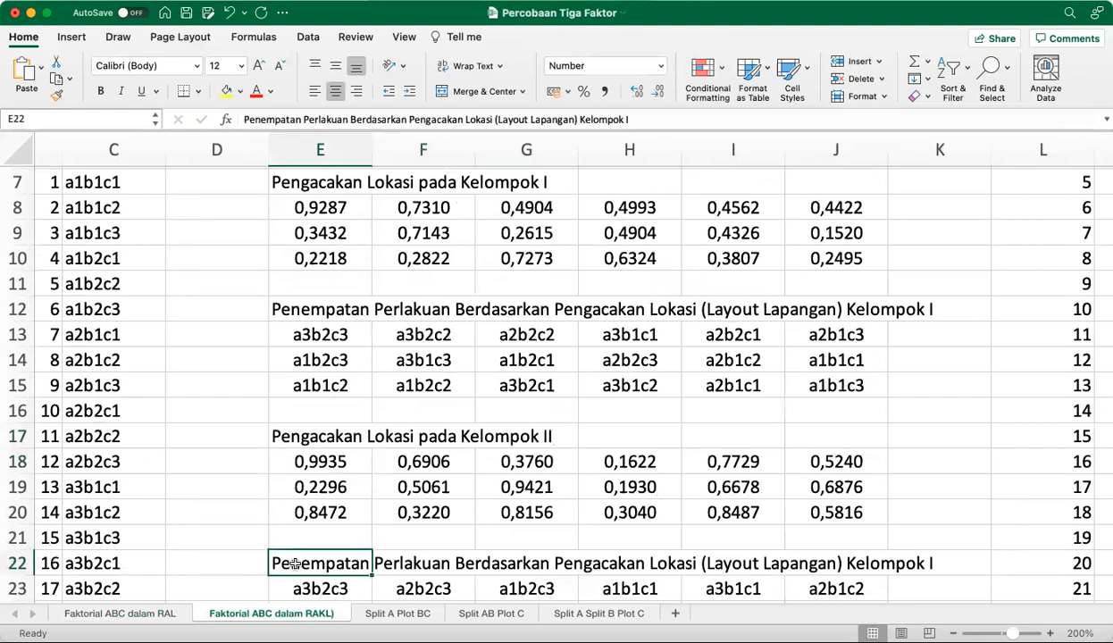
left_click(648, 120)
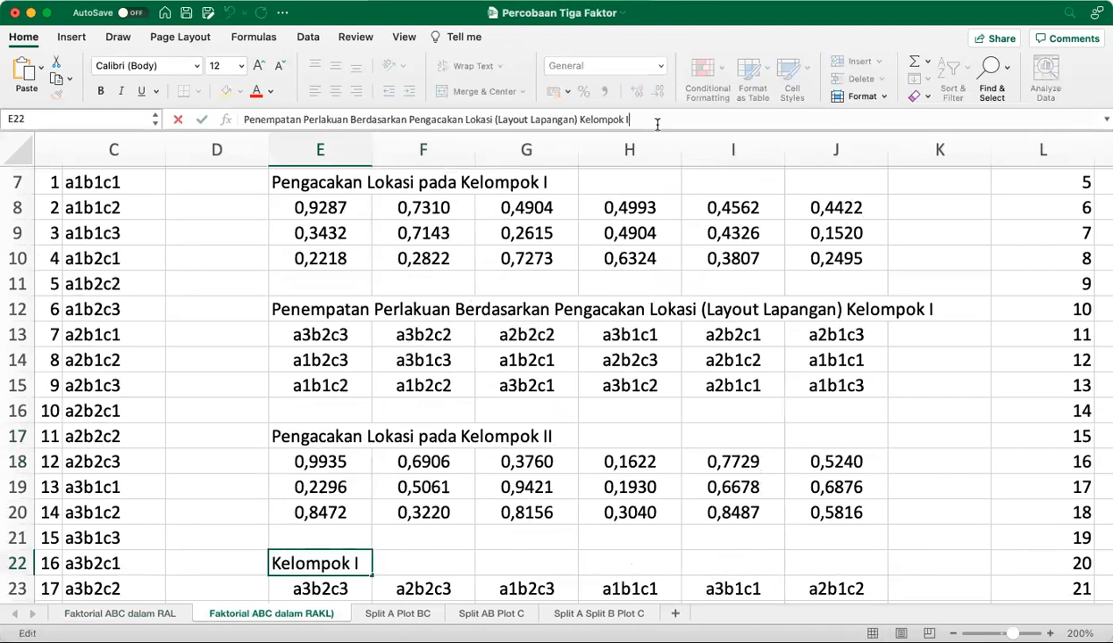
key("Return")
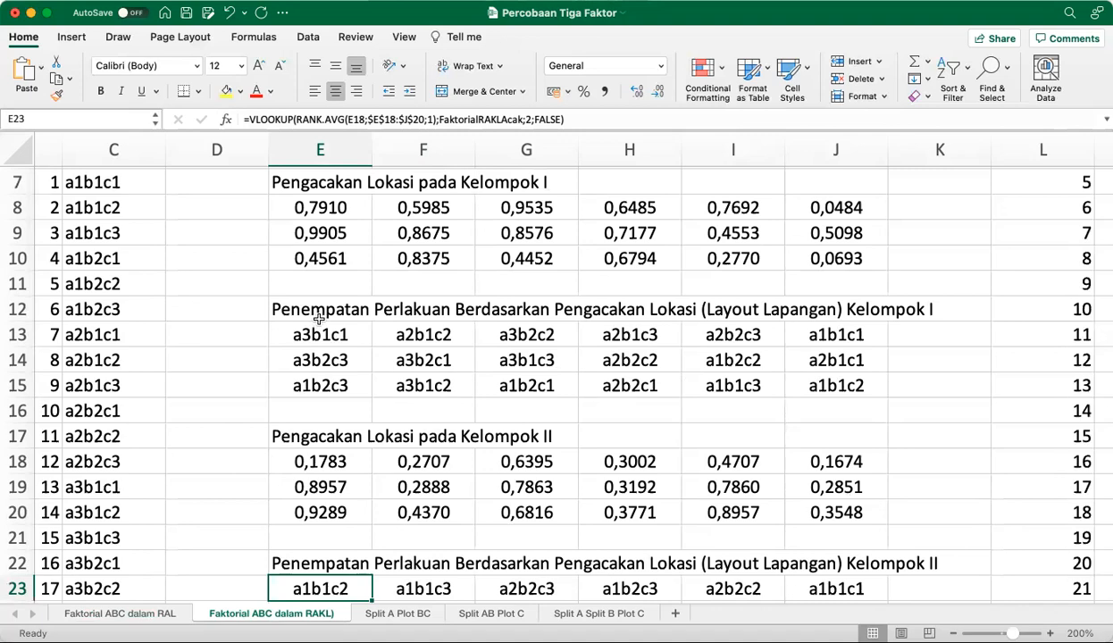
Regenerate the random numbers and field layouts of both groups several times by copying the empty cell K15 onto itself
scroll(322, 384, "down", 3)
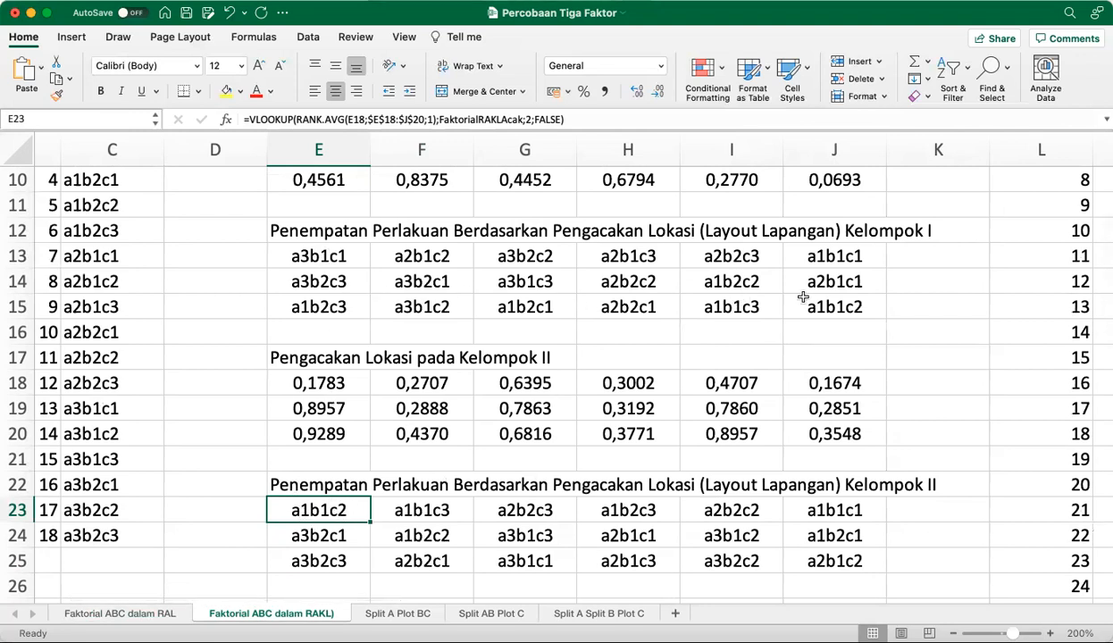
left_click(922, 303)
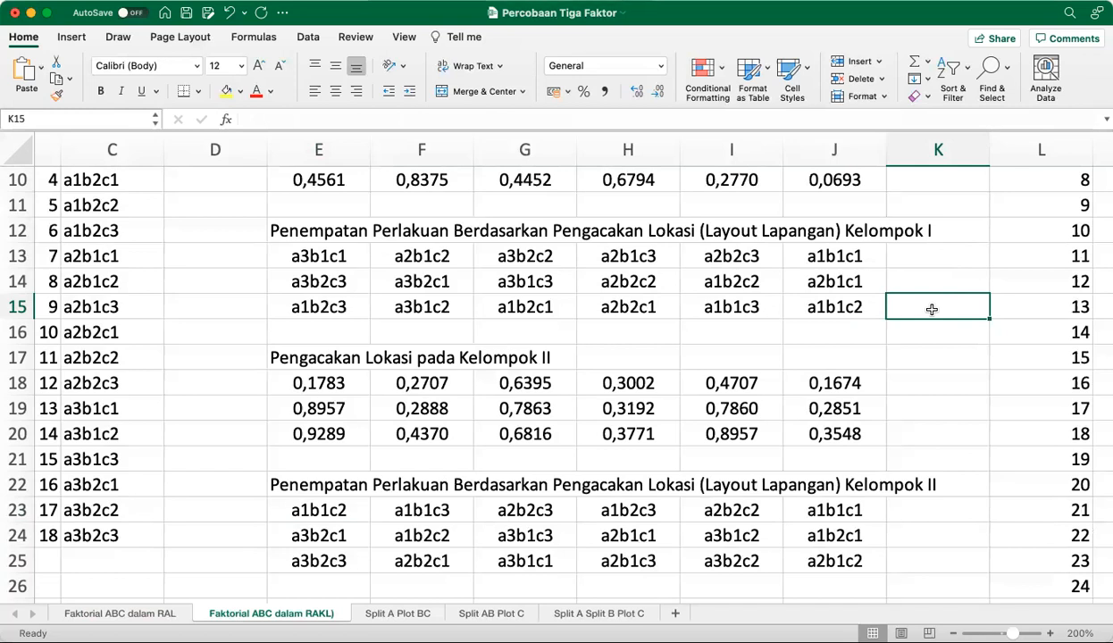
key("super+c")
key("super+v")
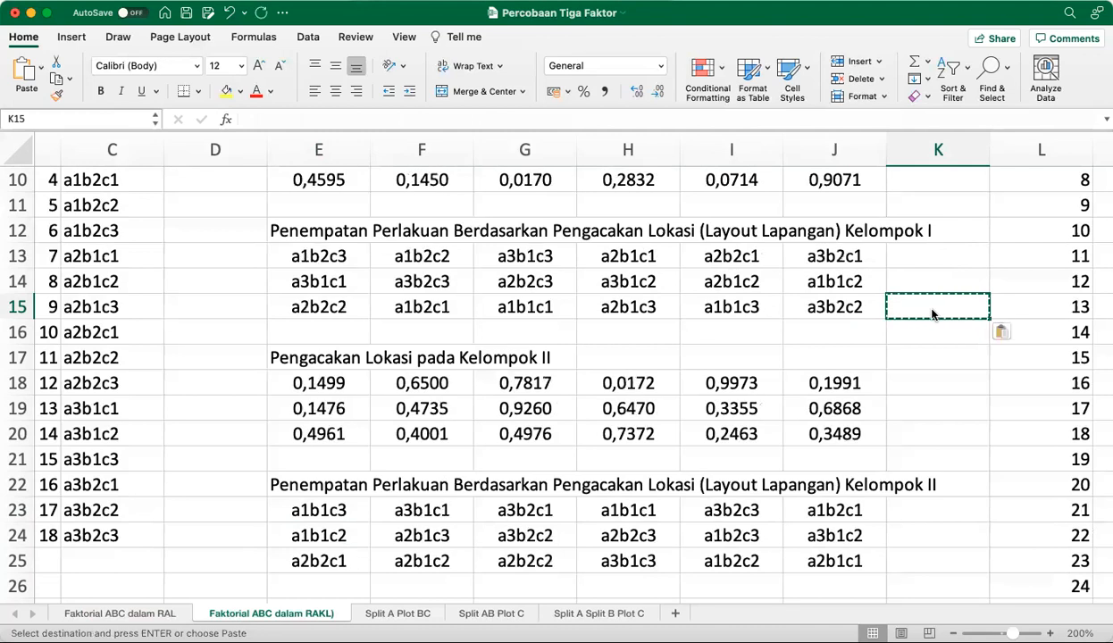
key("super+v")
key("super+v")
key("super+v")
key("super+v")
key("super+v")
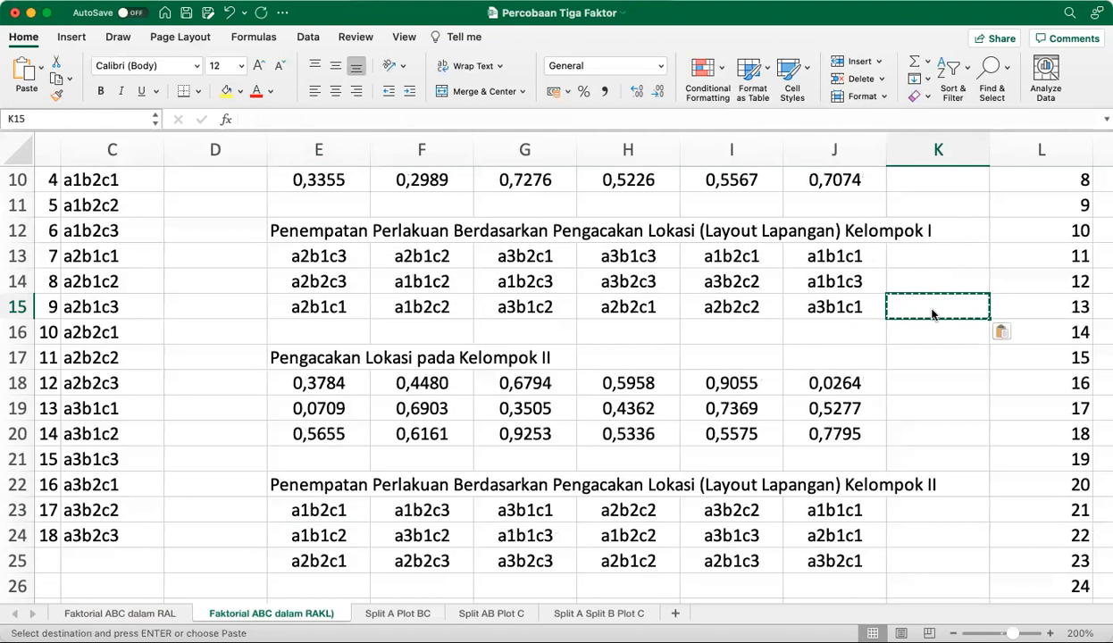
key("super+v")
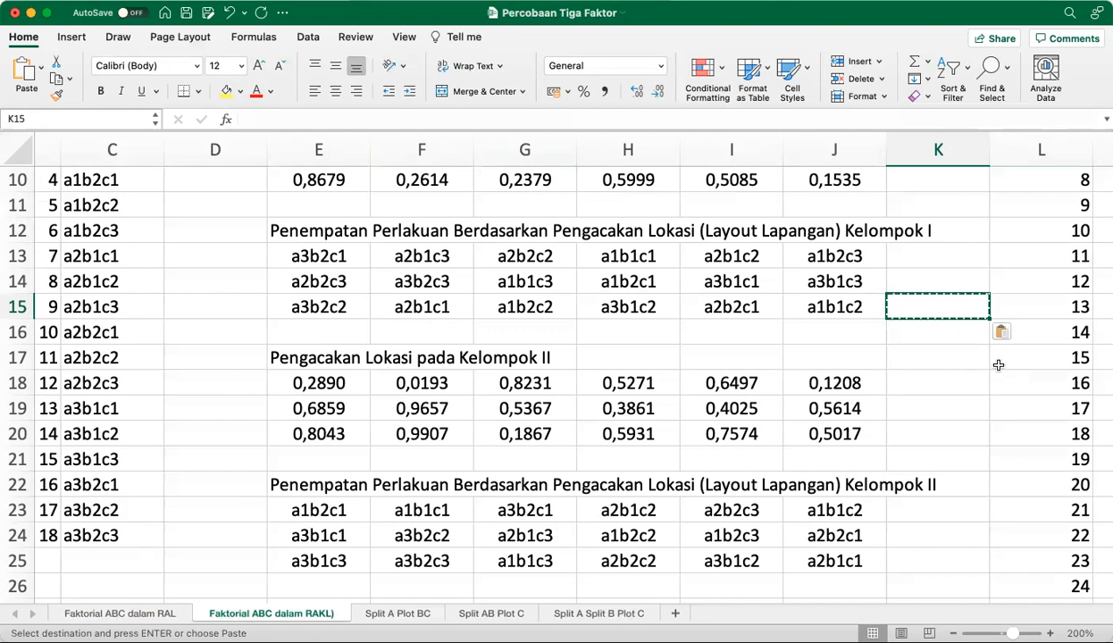
Review the RAKL sheet's group layouts, the linear model in F4, and the totals for the factors and Kelompok
key("Down")
key("Down")
key("Down")
key("Down")
key("Down")
key("Down")
key("Down")
key("Down")
key("Down")
key("Down")
key("Down")
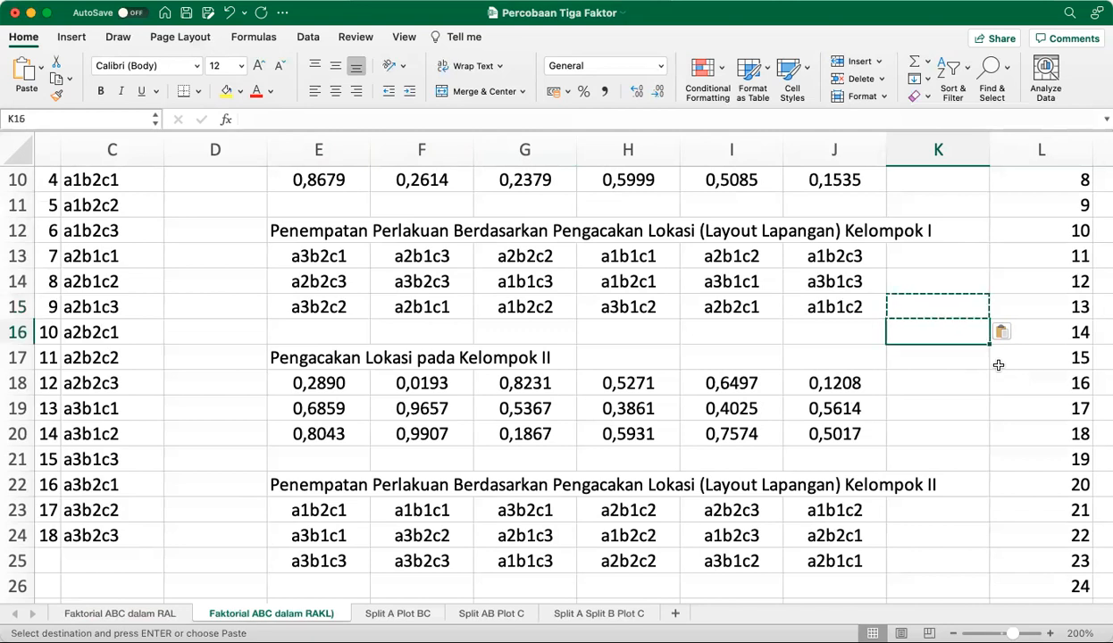
key("Down")
key("Up")
key("Up")
key("Up")
key("Up")
key("Up")
key("Up")
key("Up")
key("Up")
key("Up")
key("Up")
key("Up")
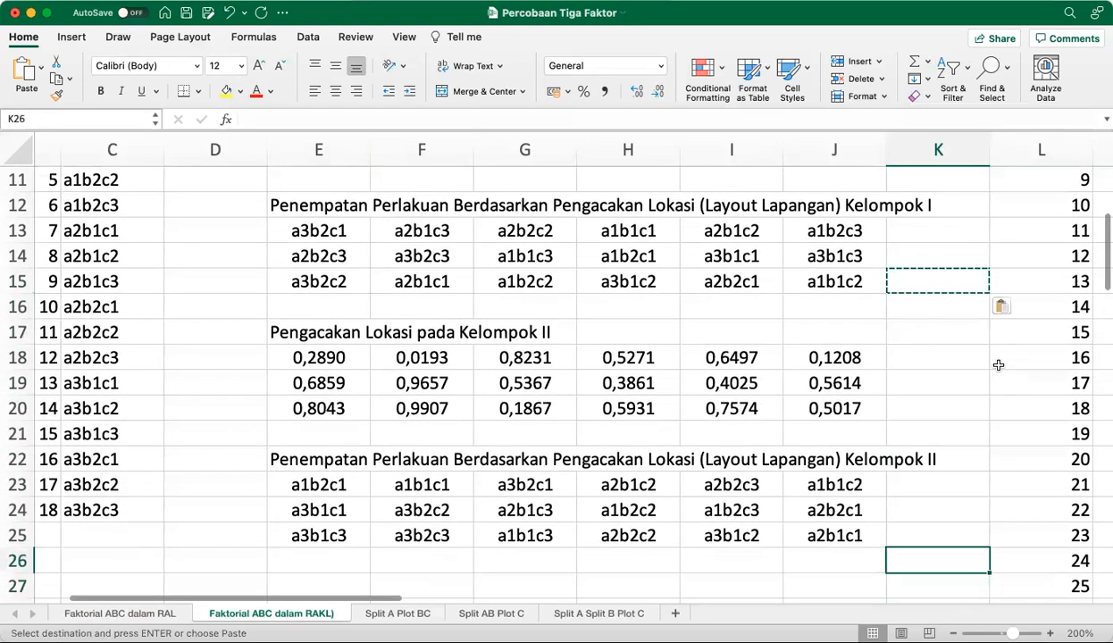
key("Up")
key("Up")
key("Up")
key("Up")
key("Up")
key("Up")
key("Up")
key("Up")
key("Up")
key("Up")
key("Up")
key("Up")
key("Up")
key("Up")
key("Up")
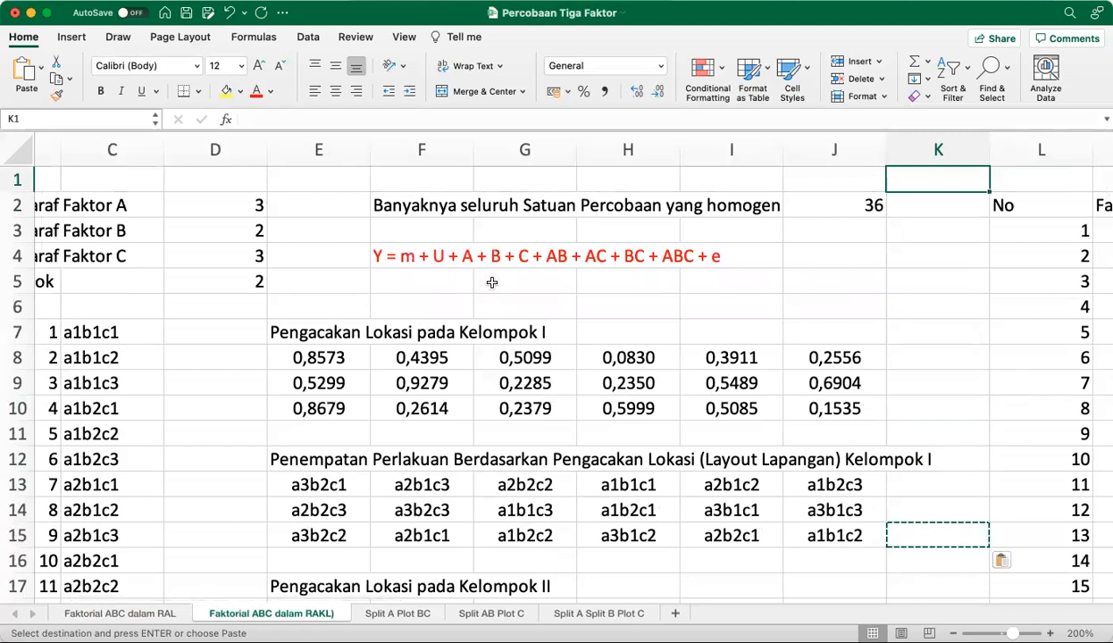
scroll(494, 286, "down", 4)
scroll(494, 285, "down", 10)
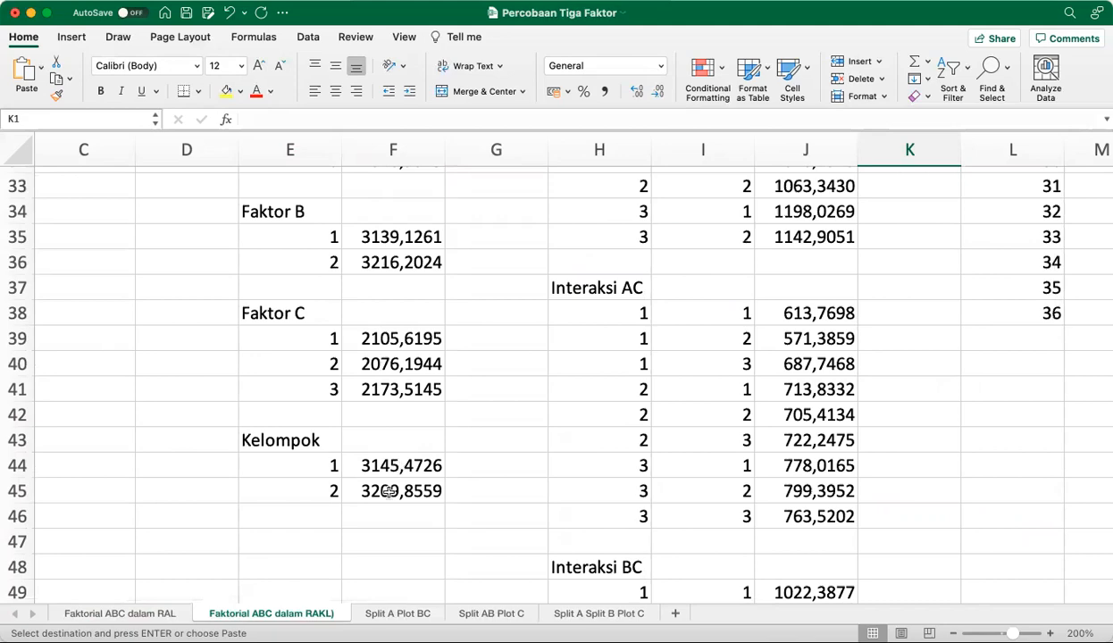
Examine the RAKL data table with its Kelompok column and the interaction and Ulangan totals tables below it
scroll(385, 497, "up", 11)
scroll(385, 498, "right", 6)
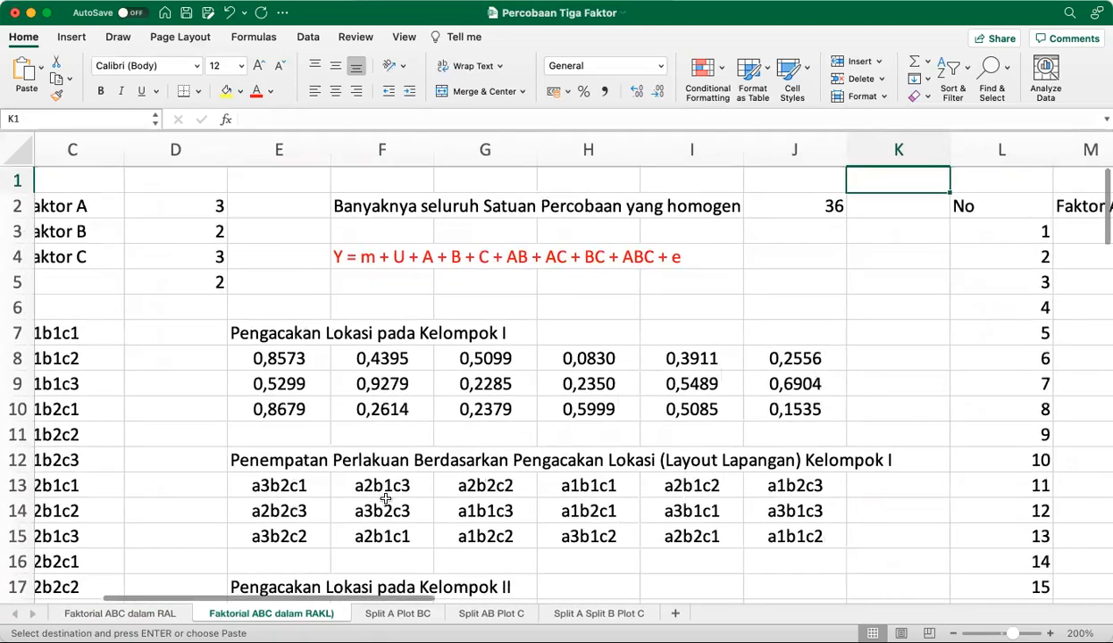
scroll(385, 497, "right", 1)
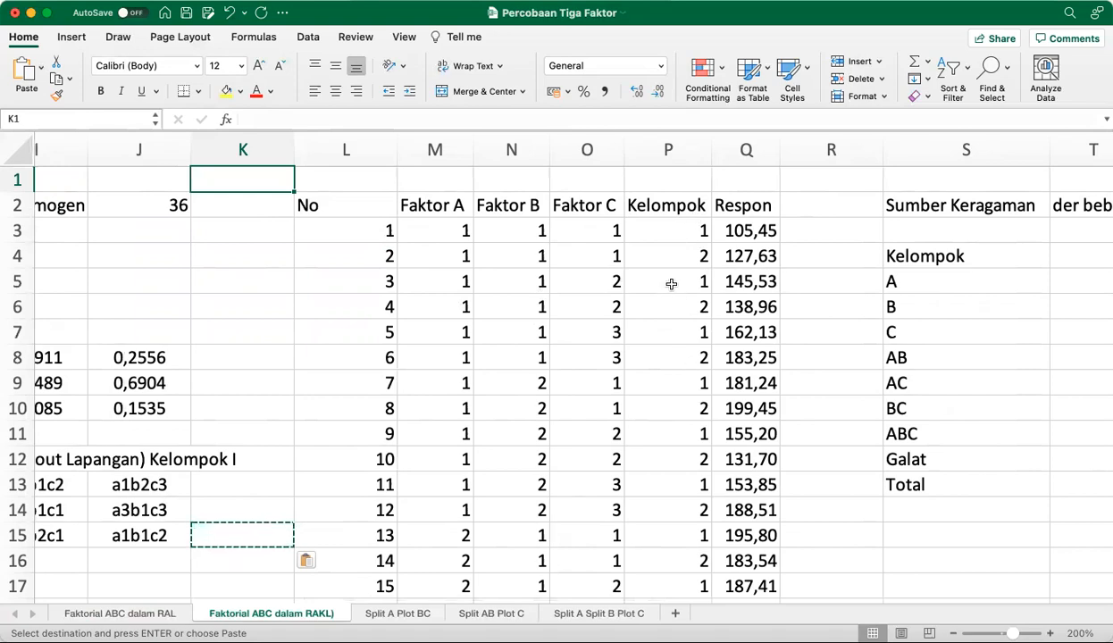
scroll(683, 368, "down", 10)
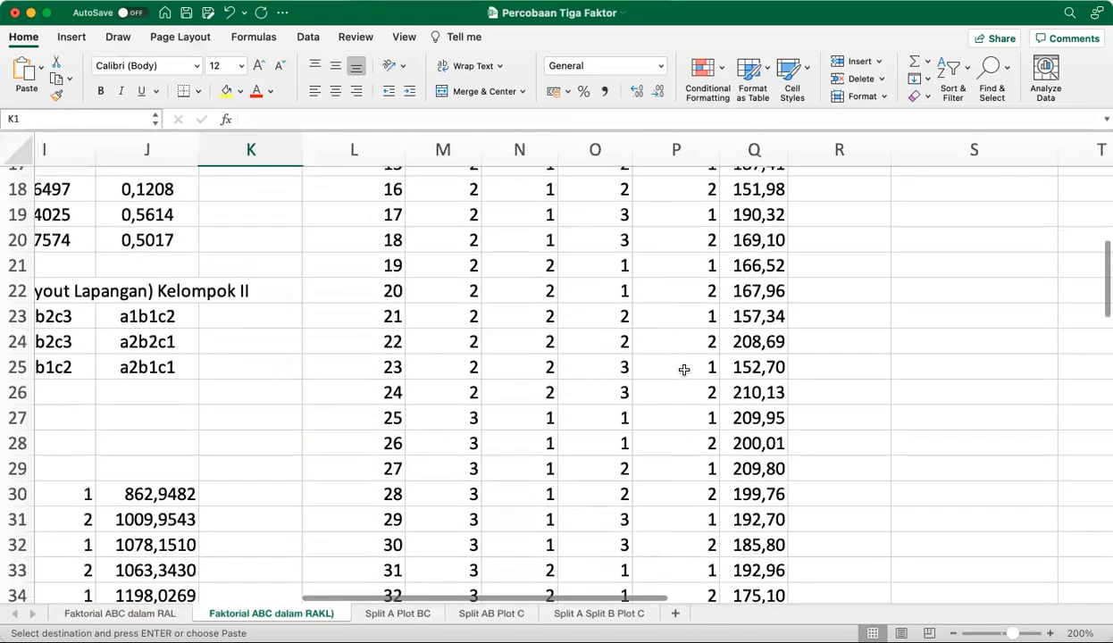
scroll(683, 369, "down", 20)
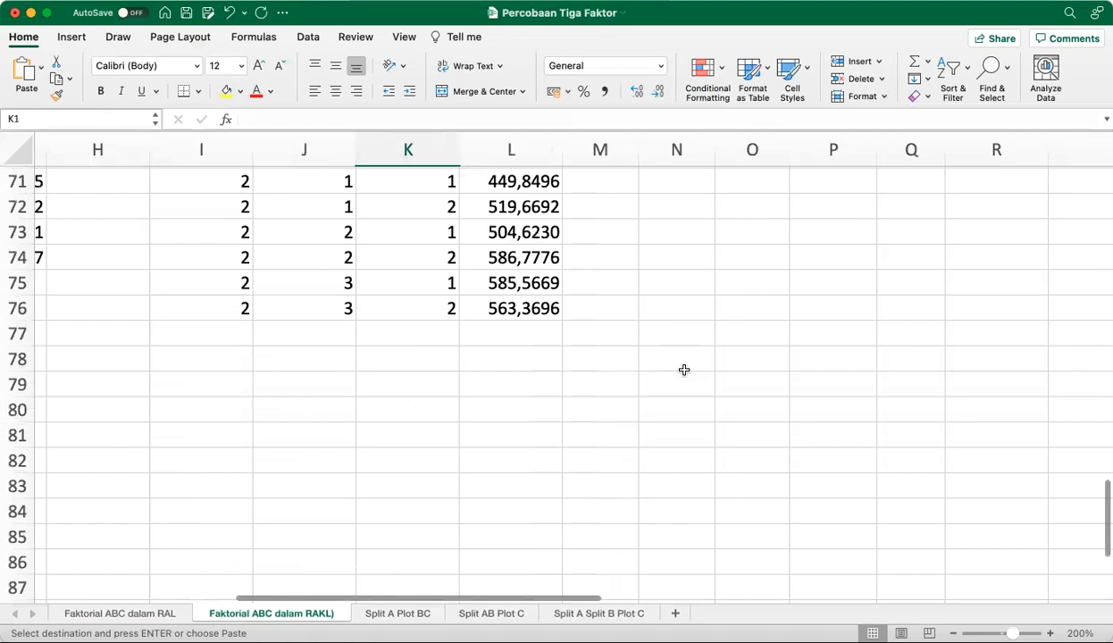
scroll(683, 369, "up", 5)
scroll(683, 369, "left", 3)
scroll(683, 369, "down", 4)
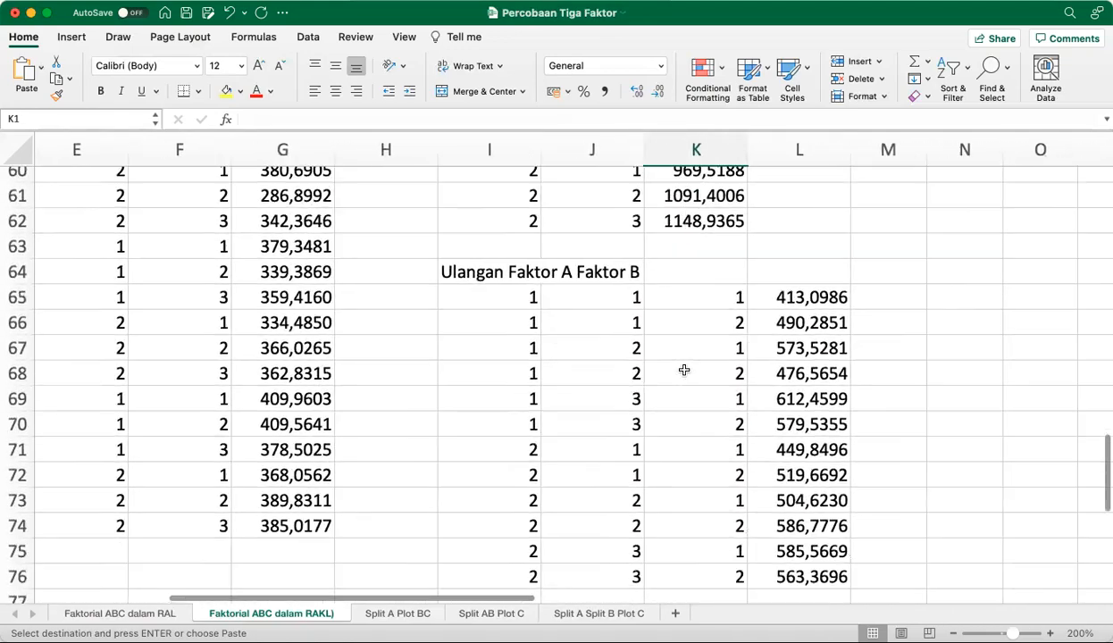
scroll(683, 369, "up", 4)
scroll(684, 369, "left", 3)
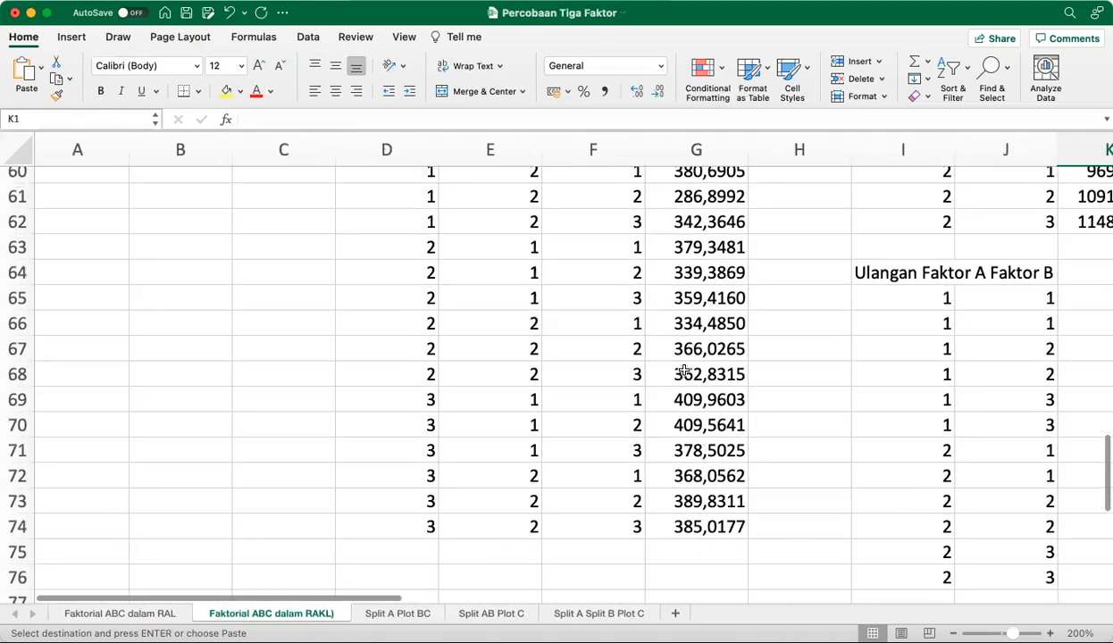
scroll(683, 371, "down", 20)
scroll(683, 371, "right", 3)
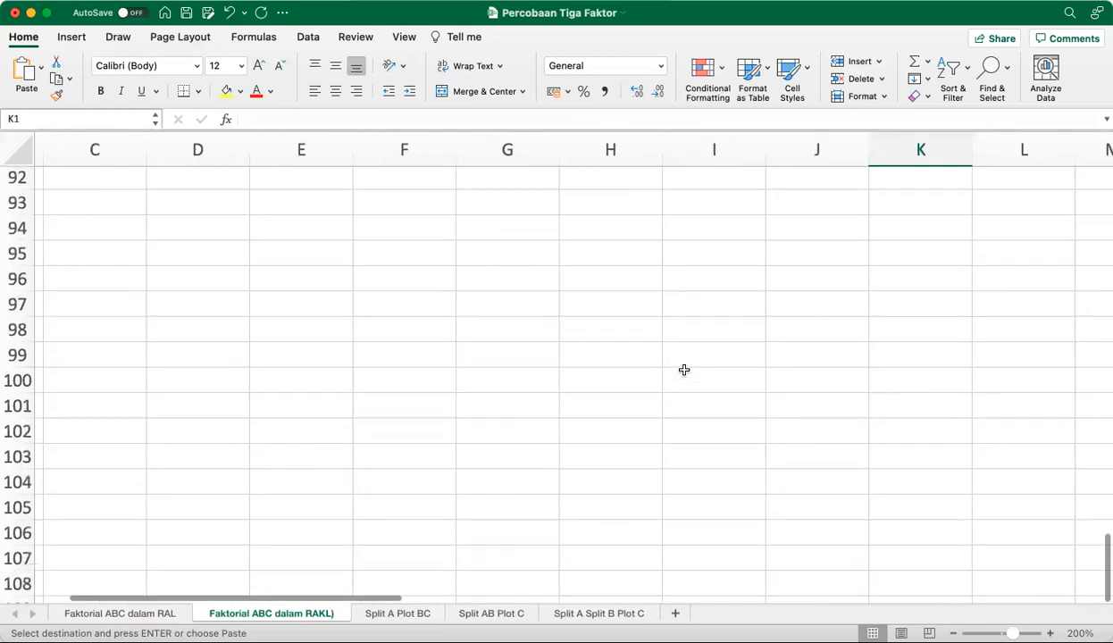
scroll(683, 369, "up", 3)
scroll(683, 368, "right", 1)
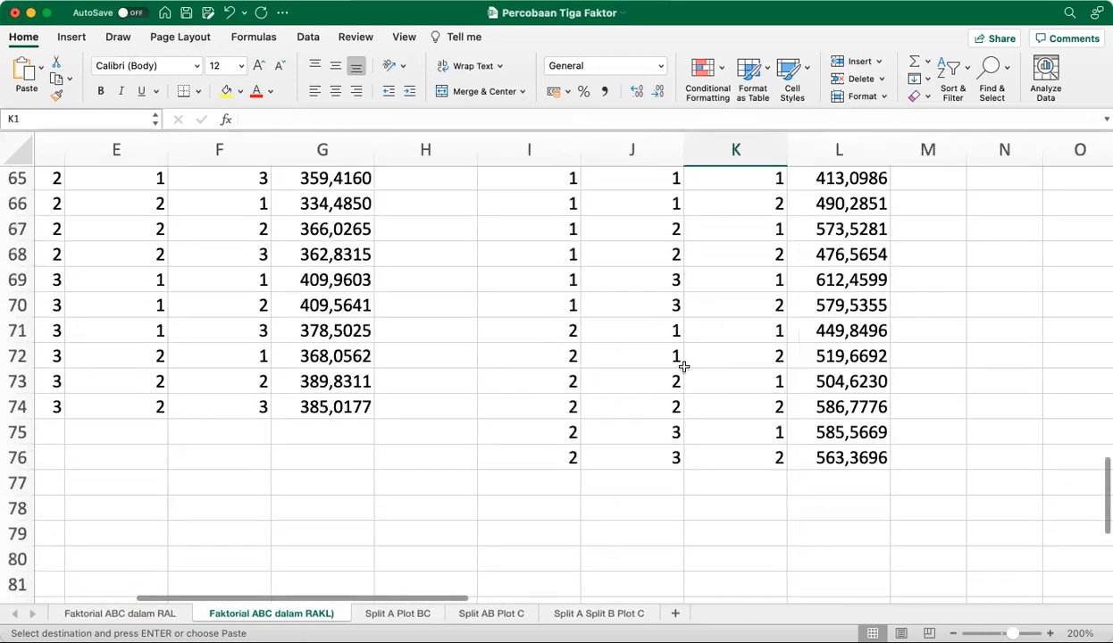
Check the RAL sheet's totals briefly, then inspect the RAKL sheet's Interaksi BC and ABC totals and its ANOVA table
left_click(125, 615)
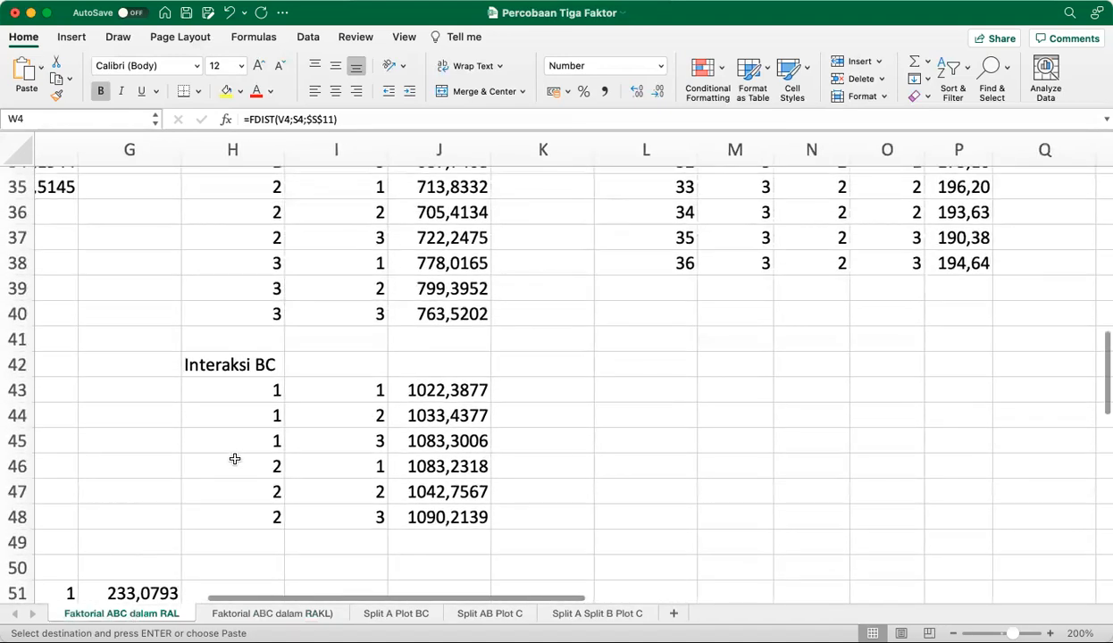
left_click(273, 614)
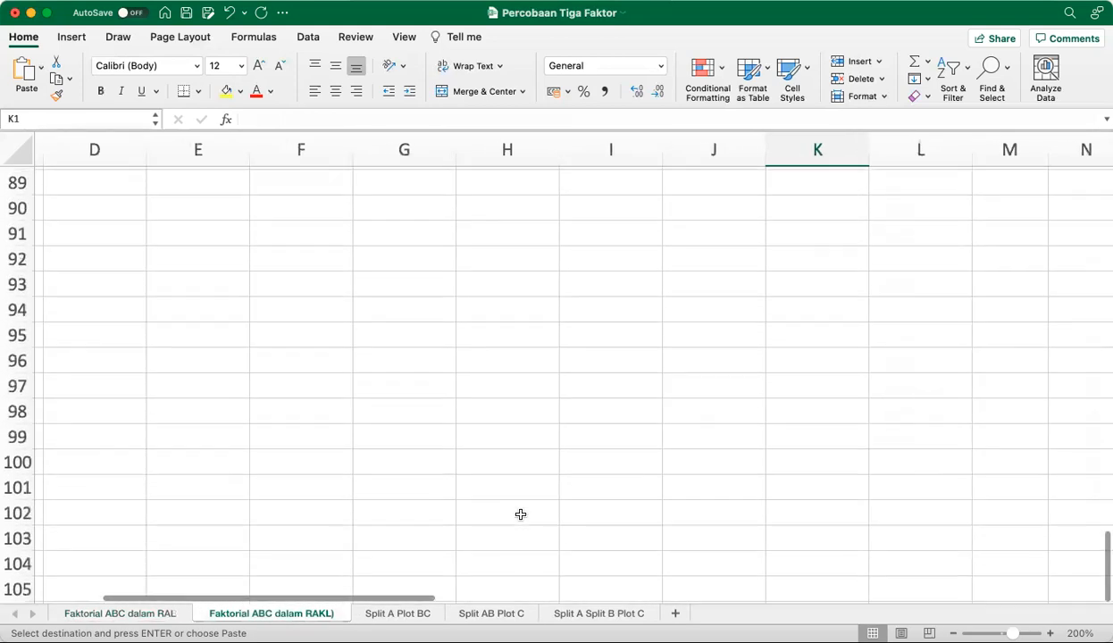
scroll(520, 514, "up", 1)
scroll(521, 515, "left", 1)
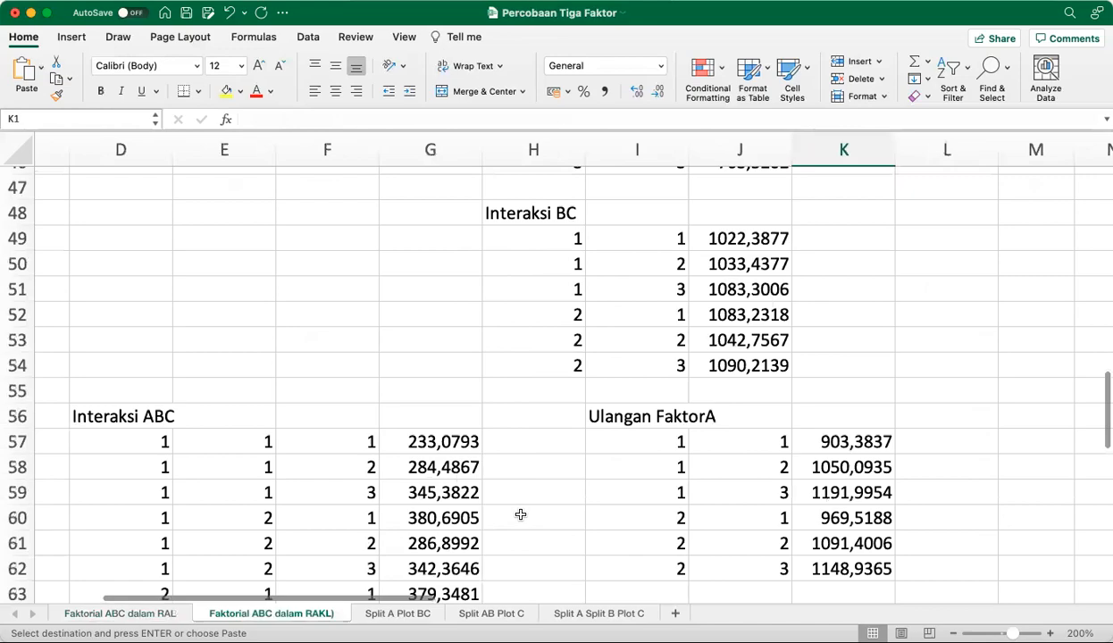
scroll(521, 514, "down", 6)
scroll(521, 514, "right", 5)
scroll(521, 515, "right", 4)
scroll(520, 515, "up", 16)
scroll(521, 515, "up", 10)
scroll(520, 514, "right", 2)
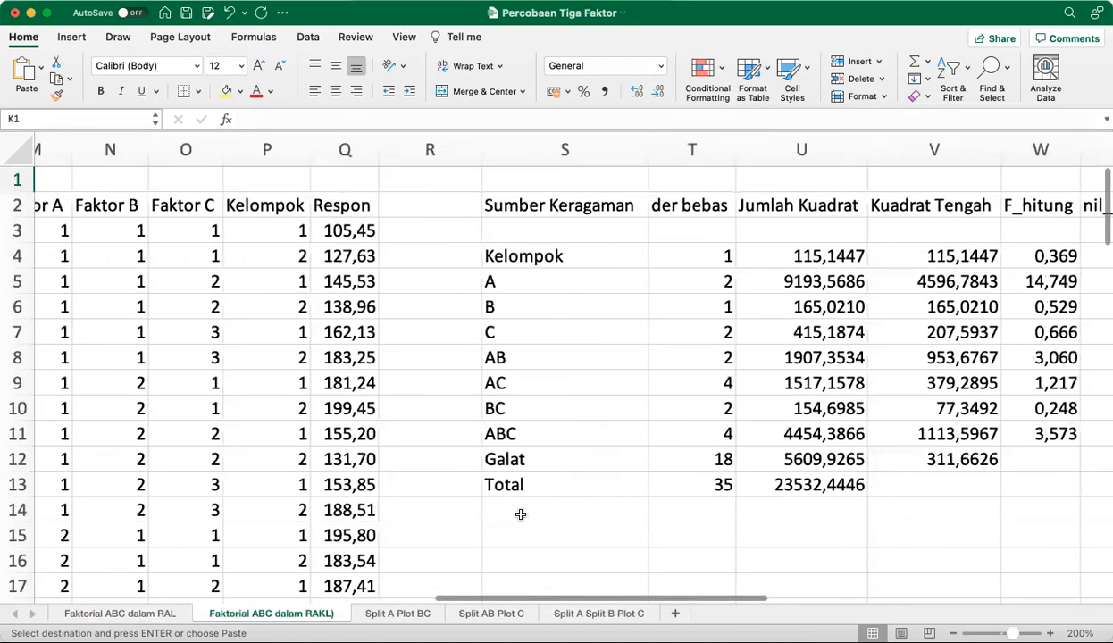
scroll(521, 515, "right", 2)
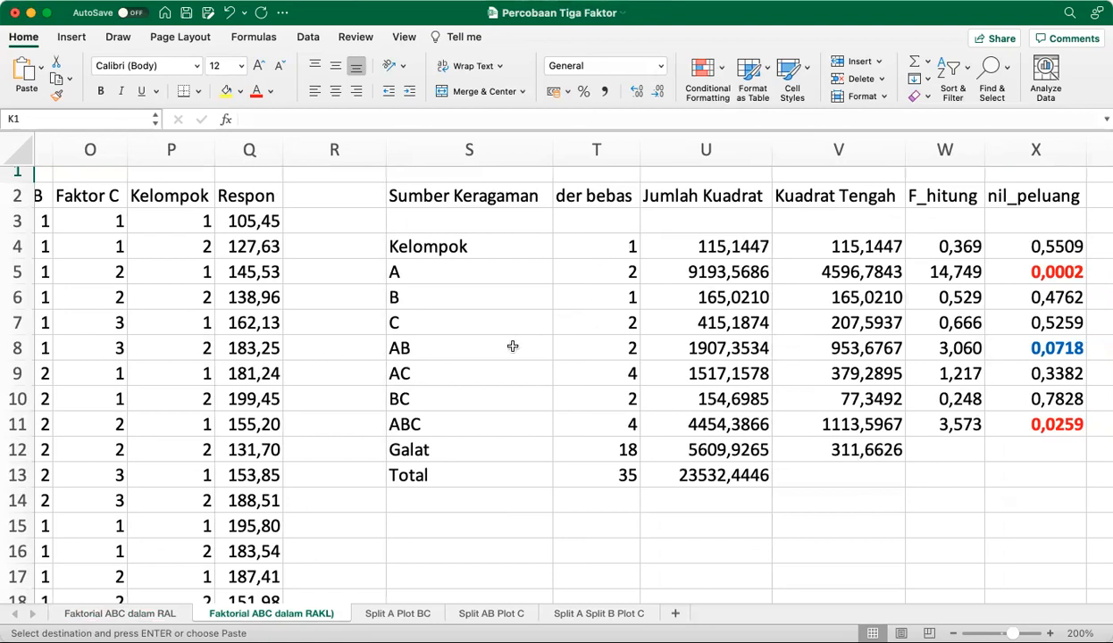
Switch to the Faktorial ABC dalam RAL sheet and inspect its ANOVA table for comparison with RAKL
left_click(150, 615)
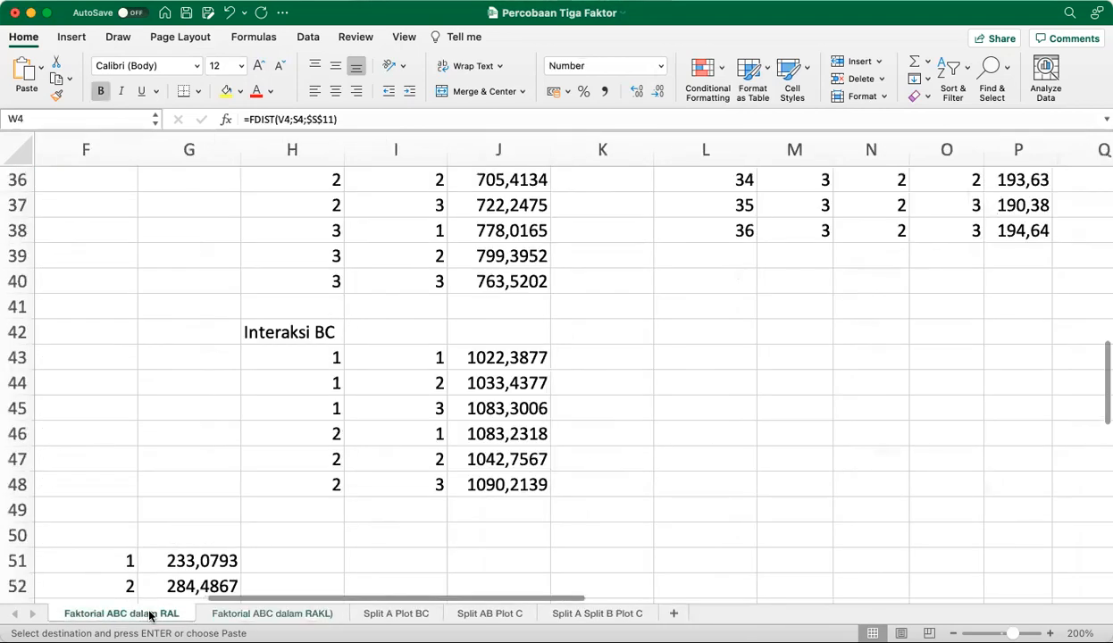
scroll(503, 468, "up", 10)
scroll(503, 468, "right", 5)
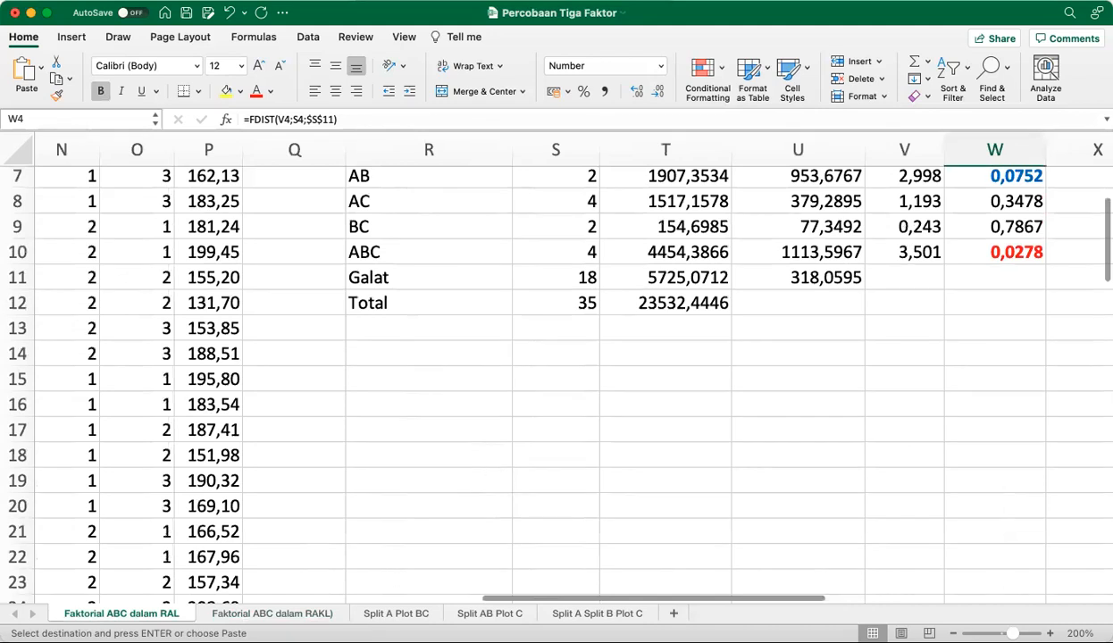
In the Faktorial ABC dalam RAKL sheet, correct the Galat degrees of freedom in T12 to =T13-SUM(T4:T11)
left_click(295, 616)
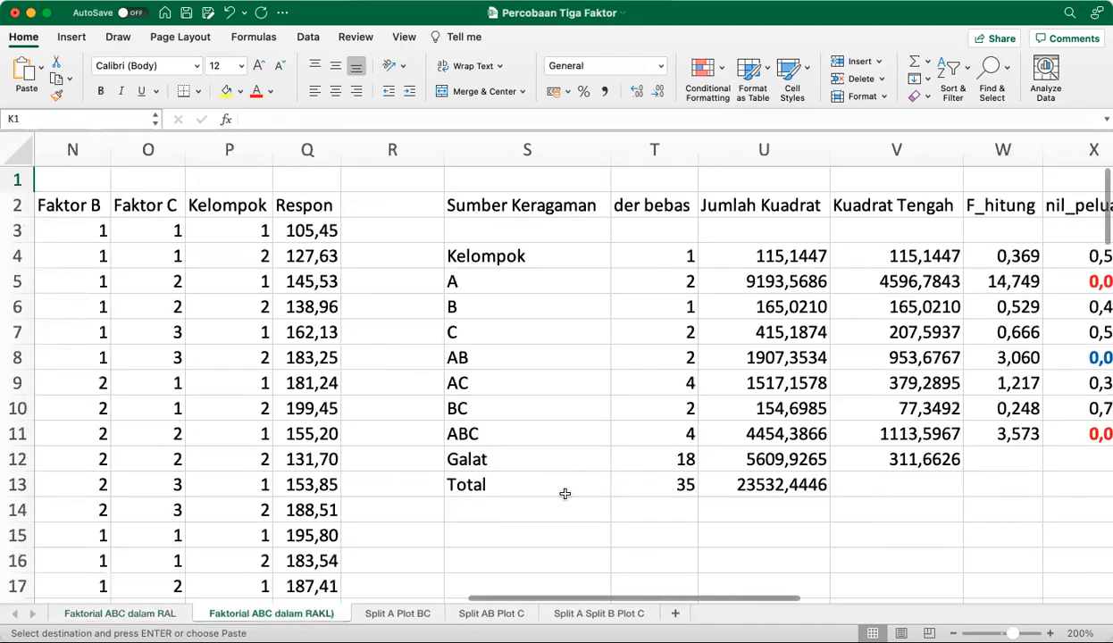
left_click(676, 460)
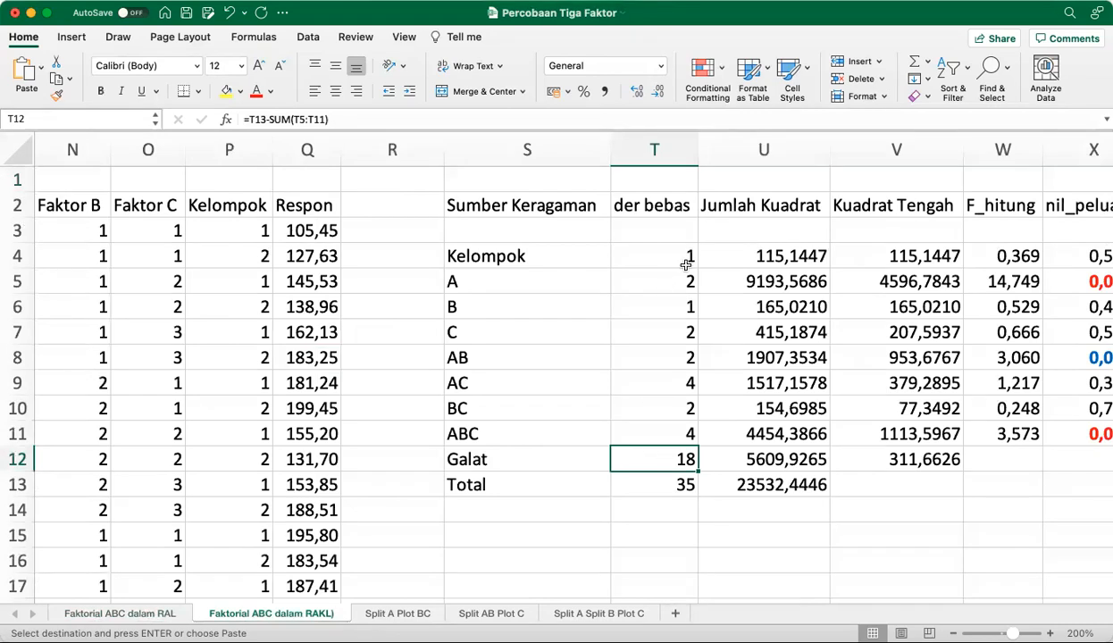
double_click(305, 122)
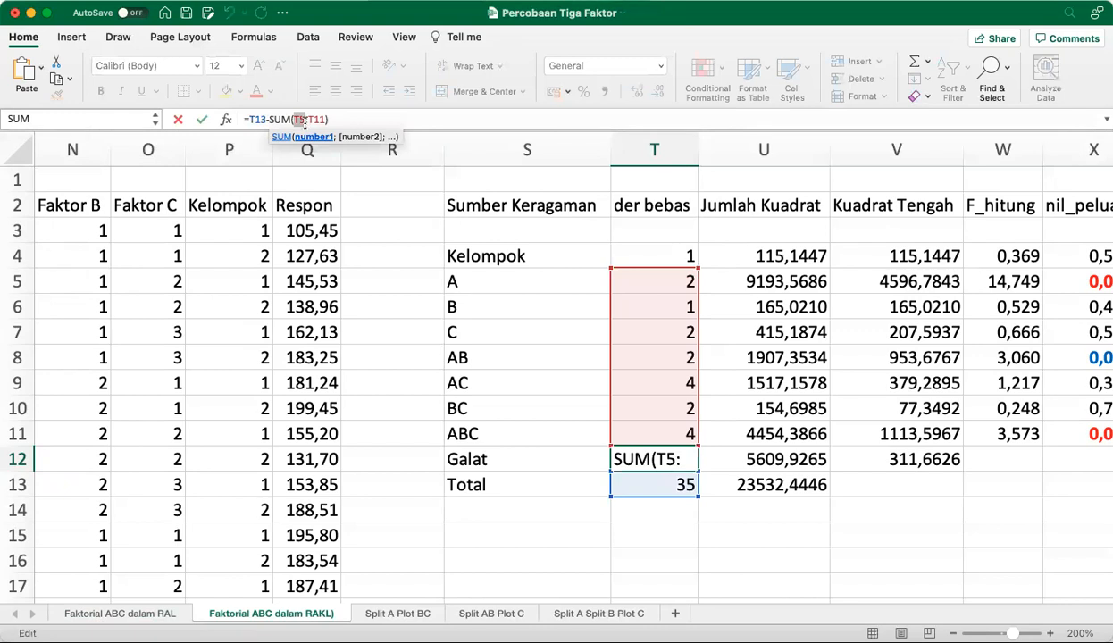
type("t4")
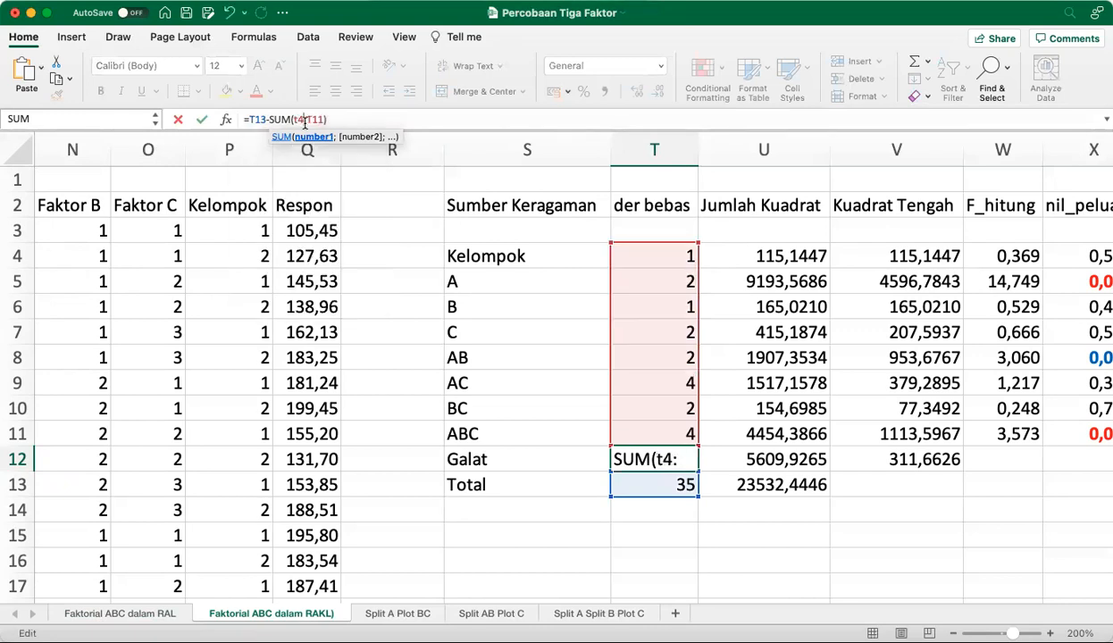
key("Return")
key("Up")
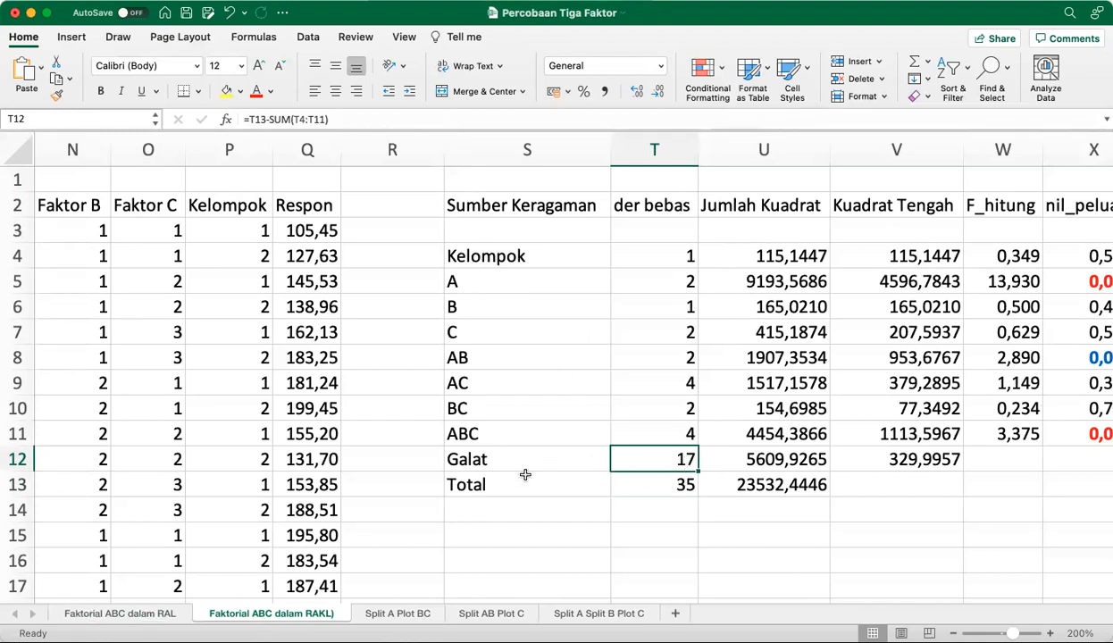
Compare the Galat rows and F-test results of the ANOVA tables on the RAL and RAKL sheets
left_click(135, 613)
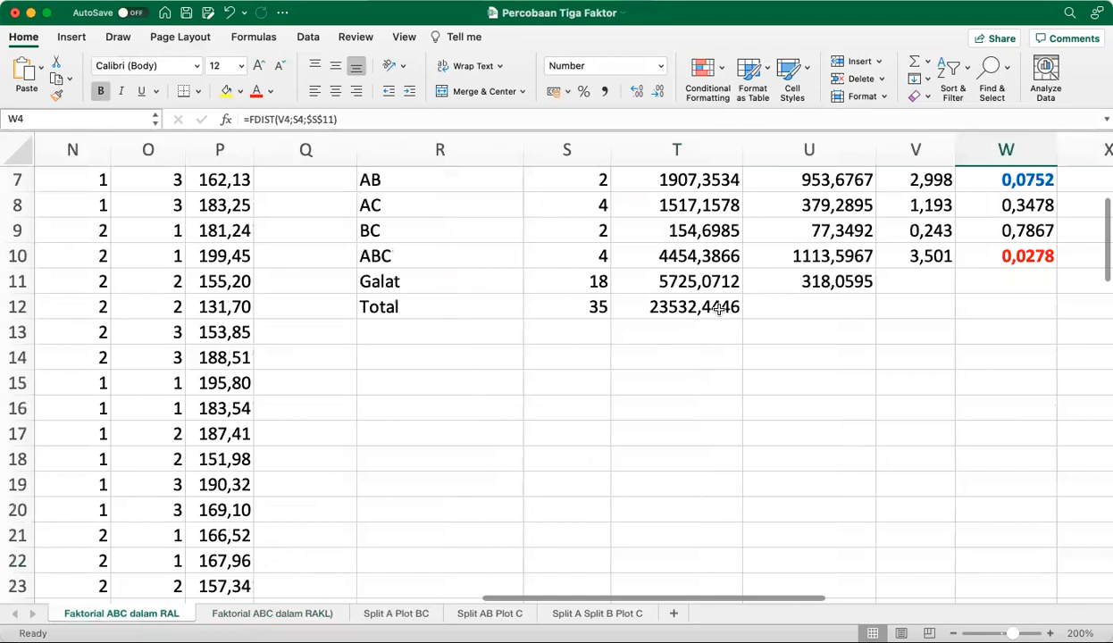
left_click(272, 614)
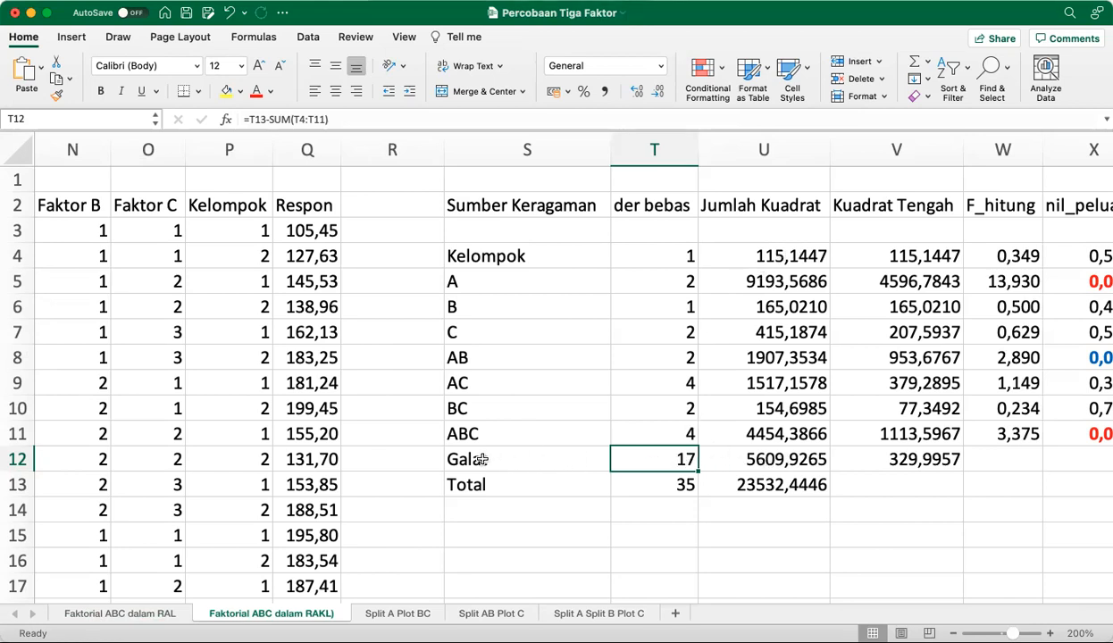
left_click(108, 609)
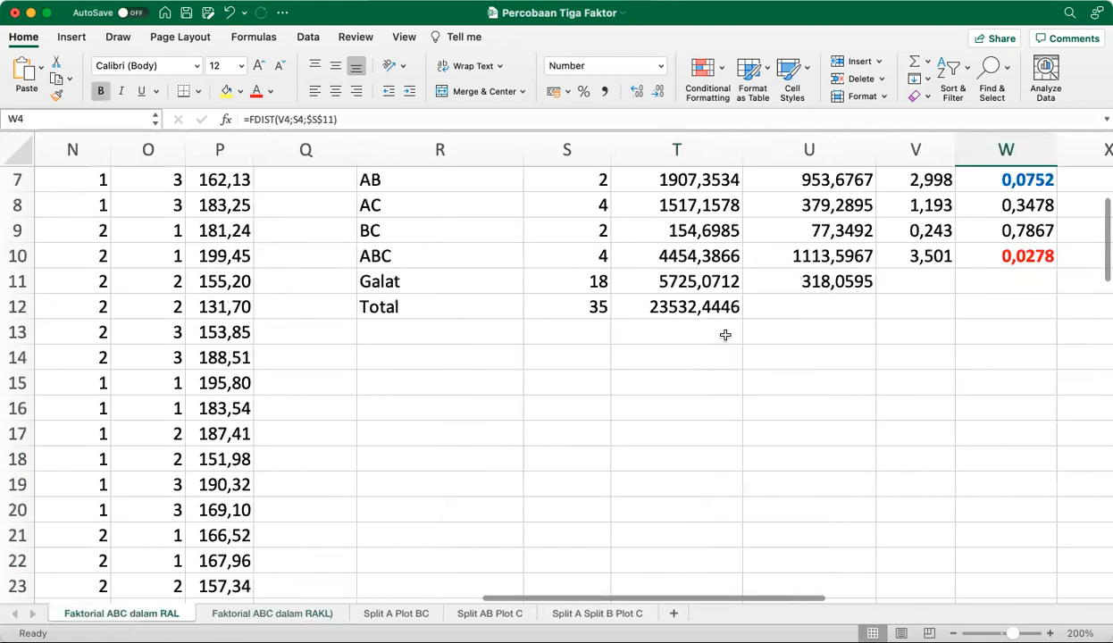
left_click(256, 615)
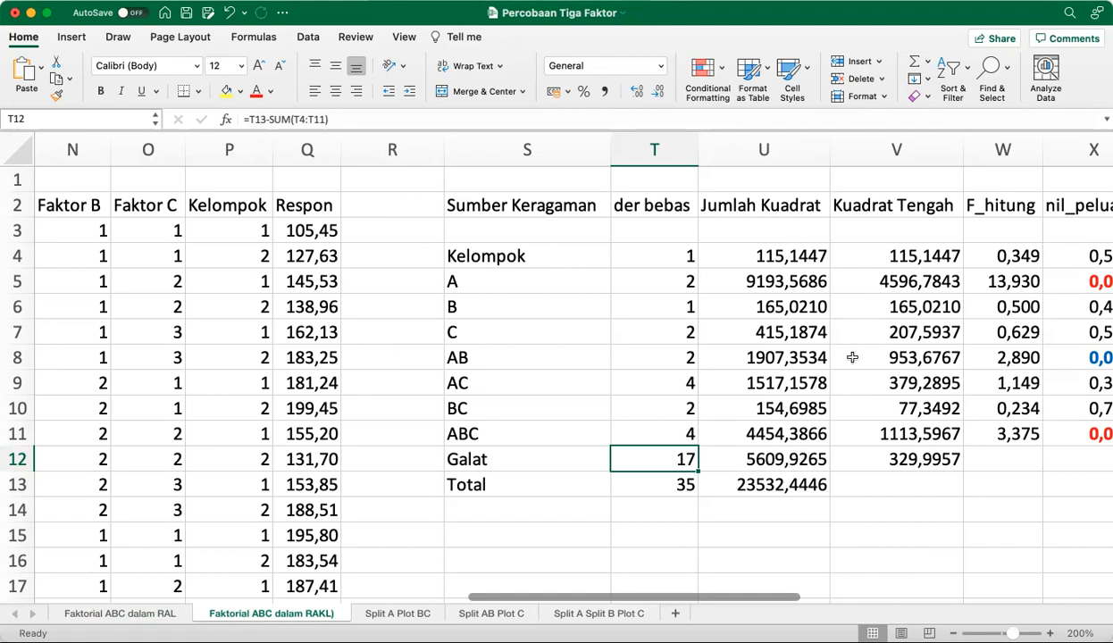
scroll(914, 274, "right", 5)
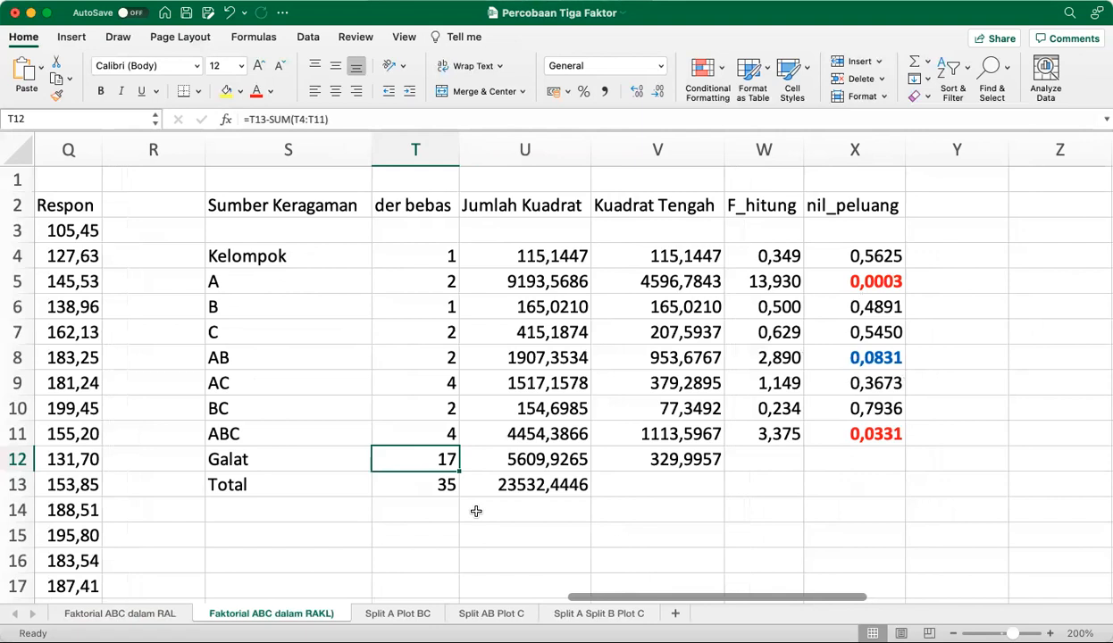
Compare the linear model equations and location randomization sections of the Faktorial ABC dalam RAKL and RAL sheets
scroll(476, 511, "left", 15)
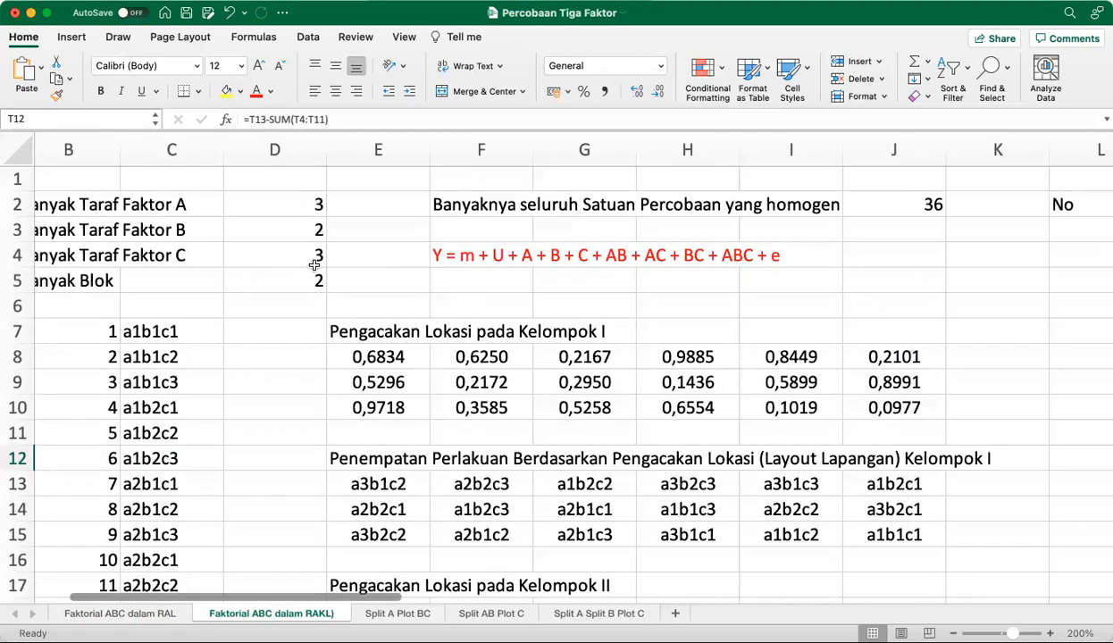
scroll(315, 265, "left", 2)
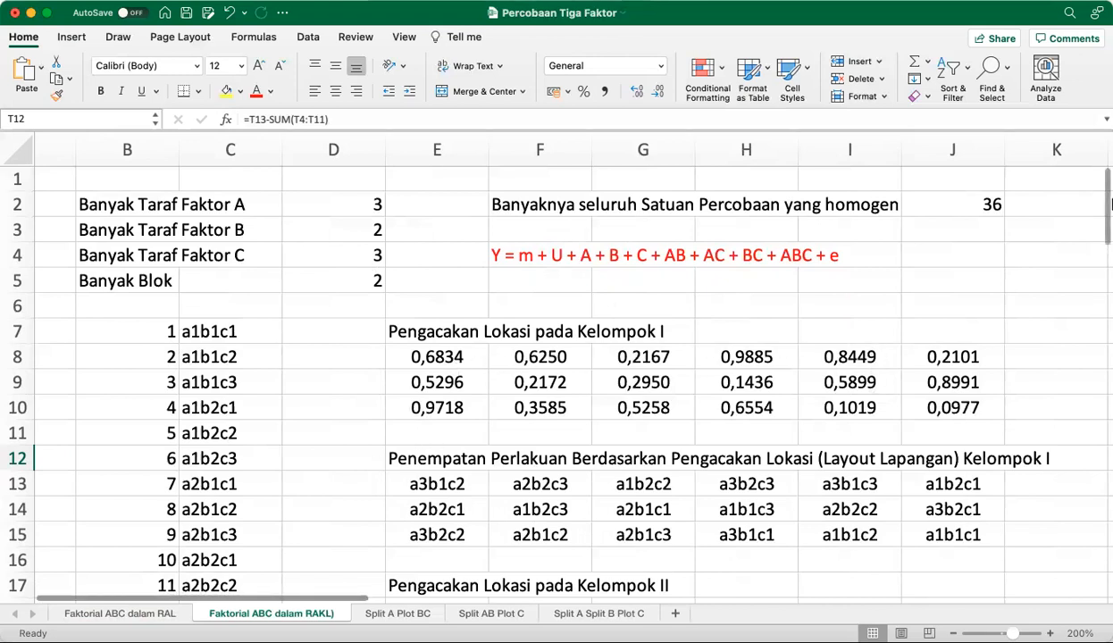
left_click(134, 615)
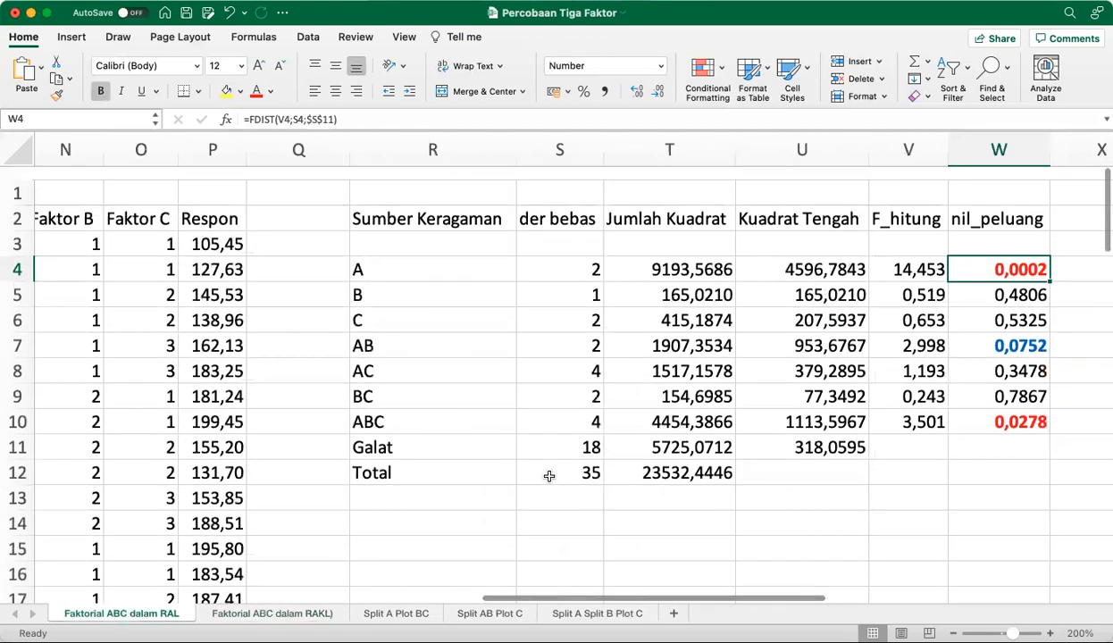
scroll(549, 476, "left", 8)
scroll(549, 477, "left", 5)
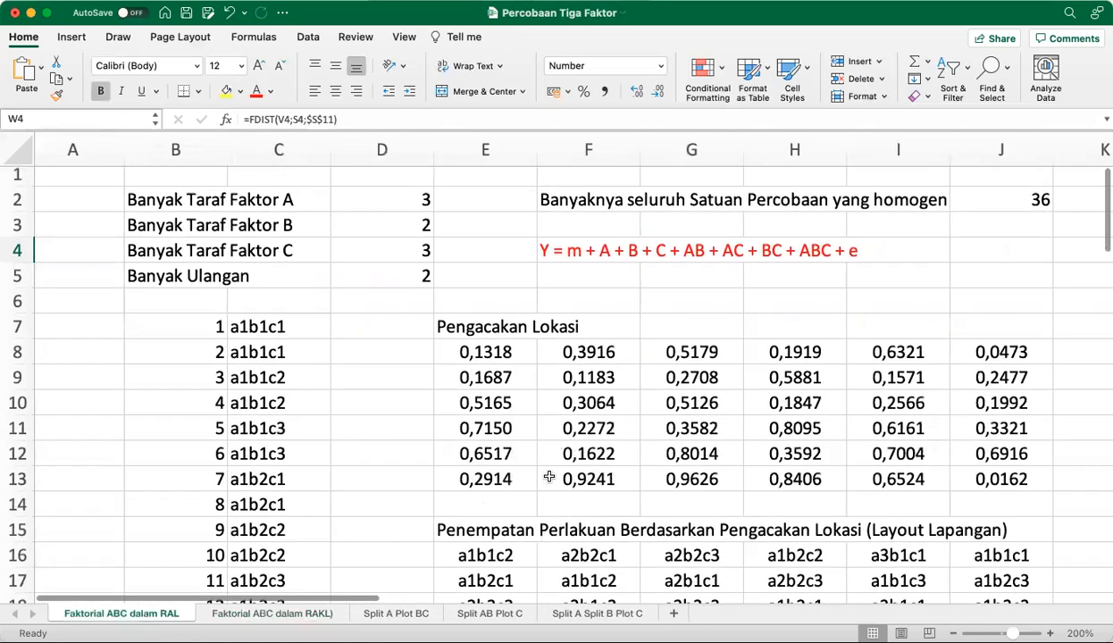
scroll(487, 412, "right", 2)
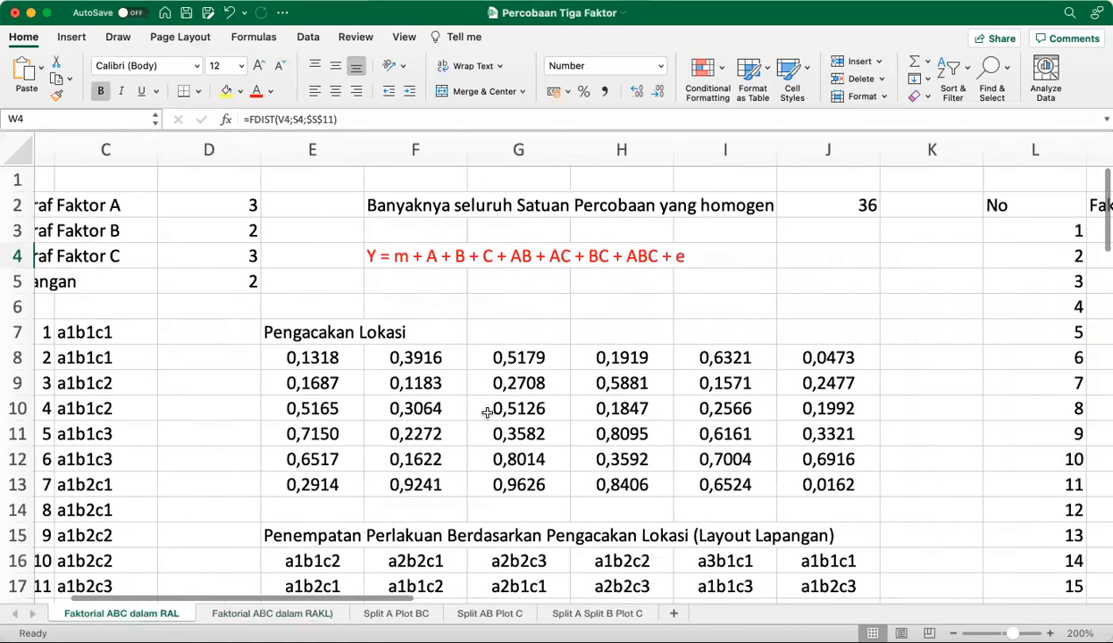
left_click(273, 615)
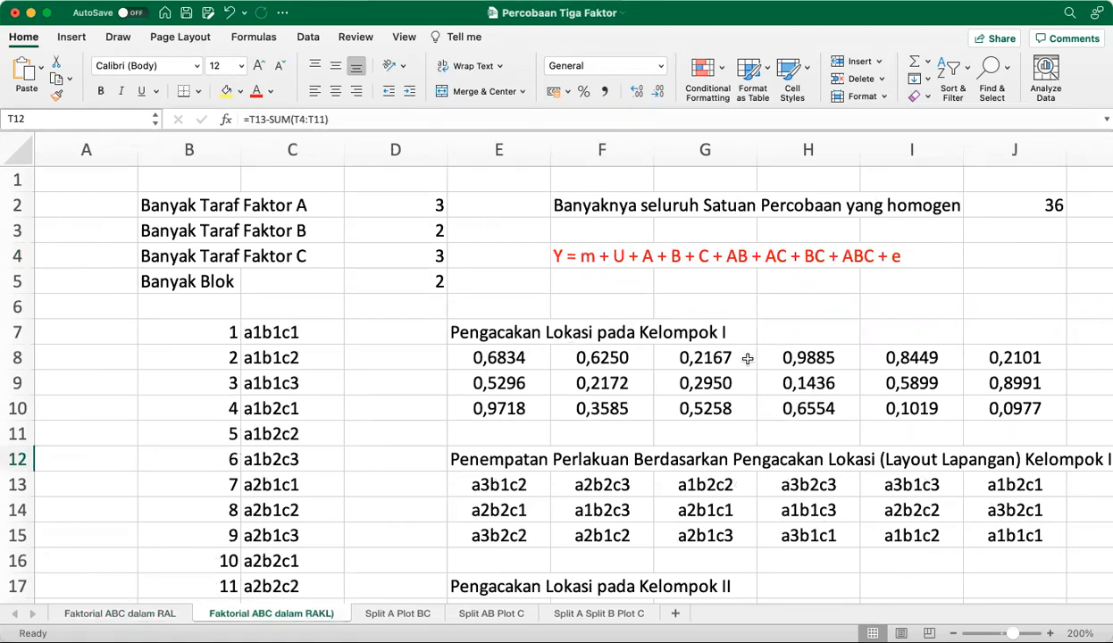
Examine the location randomization and field layout tables for Kelompok I and Kelompok II on the RAKL sheet
scroll(742, 357, "right", 3)
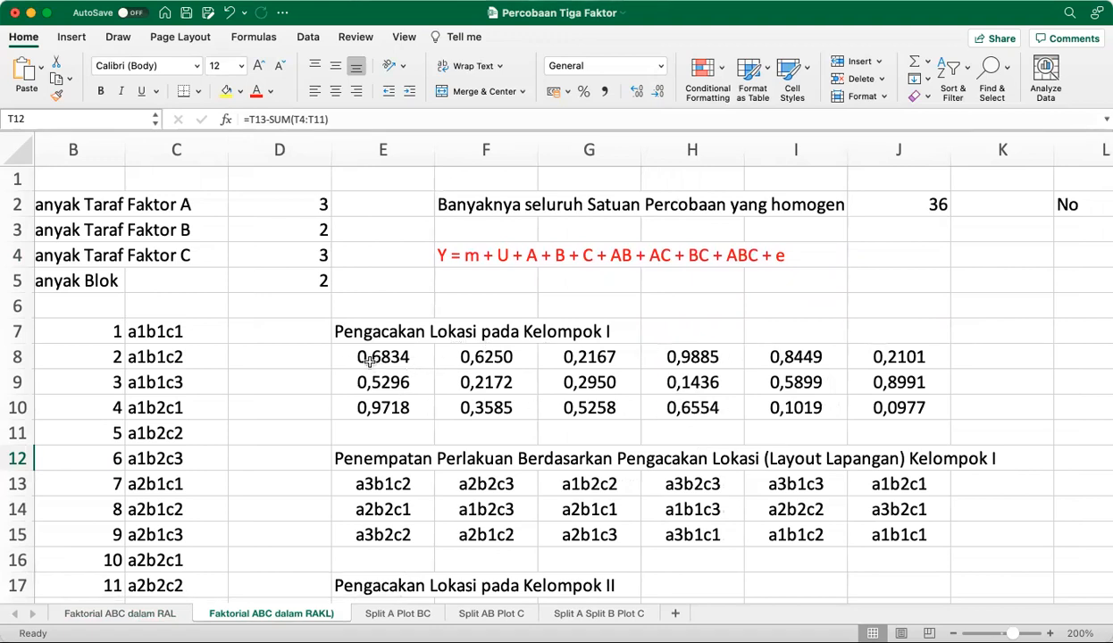
scroll(434, 382, "down", 2)
scroll(434, 382, "down", 4)
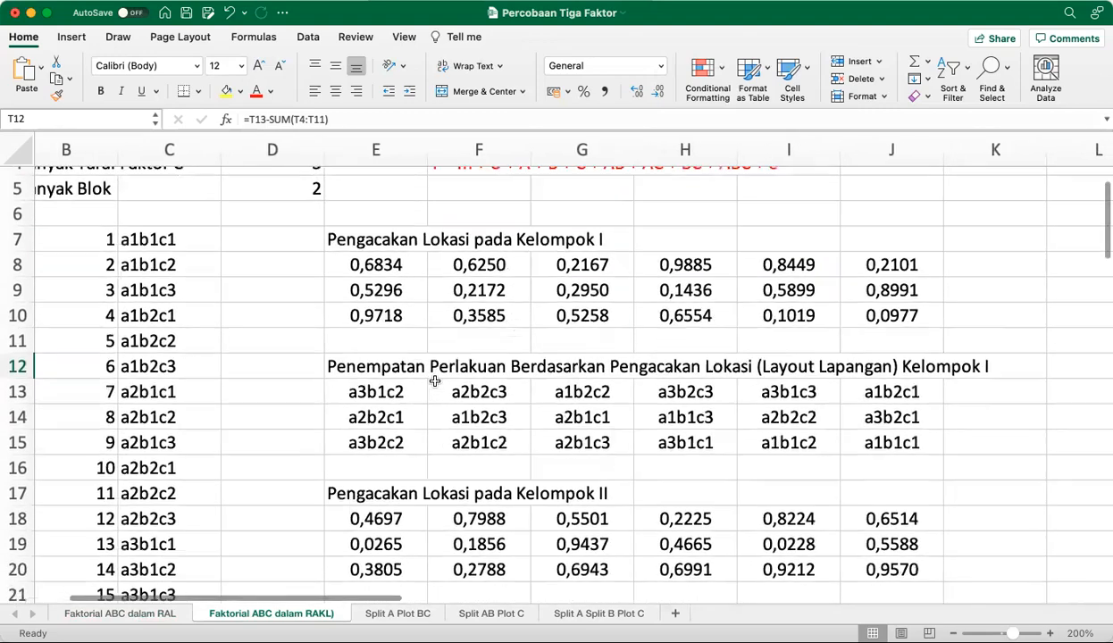
scroll(652, 376, "down", 4)
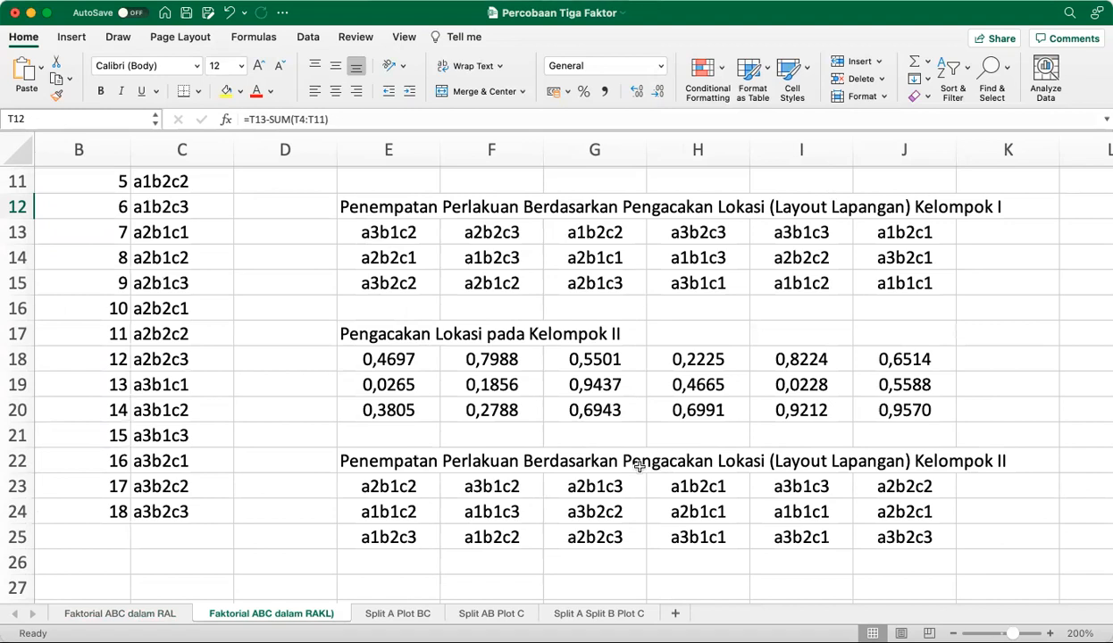
Switch to the Split A Plot BC sheet and examine its factor levels, main-plot randomization notes and Ulangan 1 layout
left_click(406, 616)
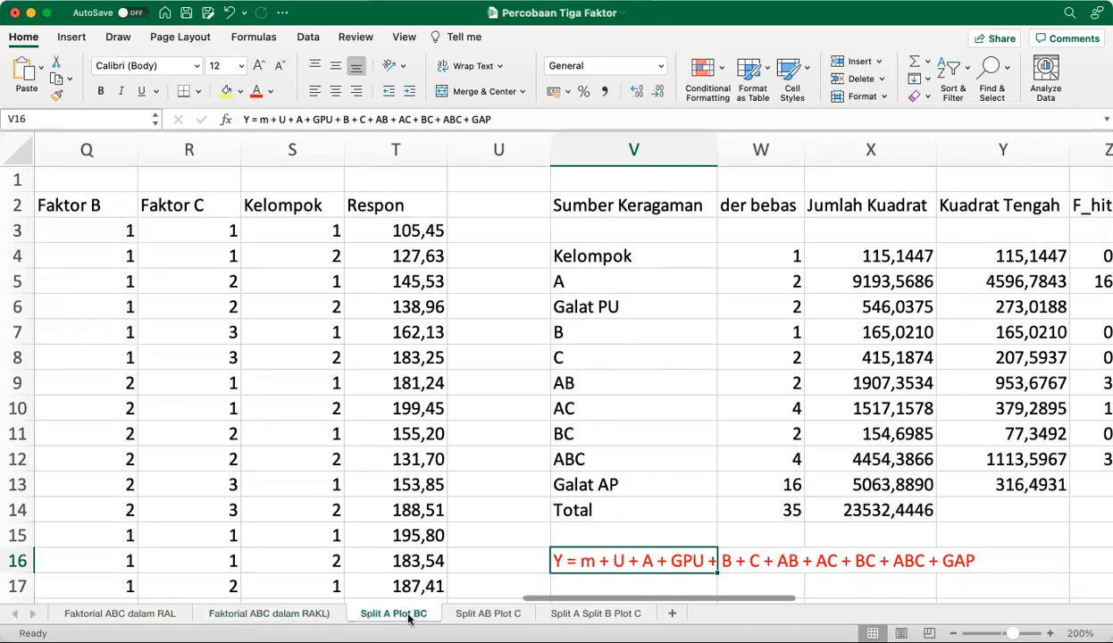
scroll(323, 456, "left", 15)
scroll(323, 455, "left", 3)
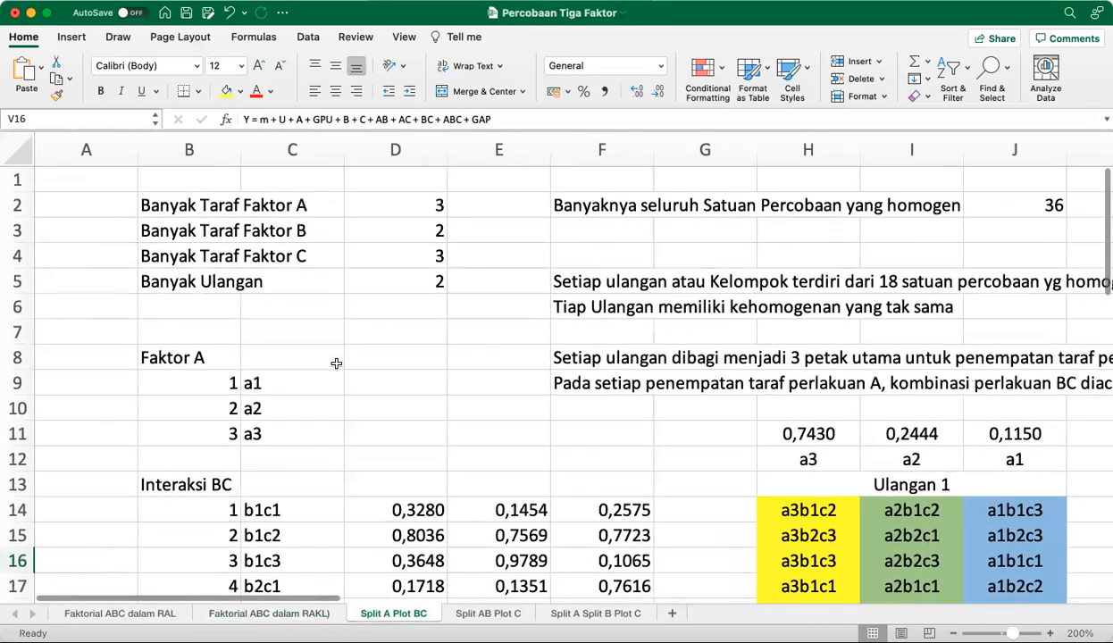
scroll(365, 345, "right", 5)
scroll(365, 345, "right", 2)
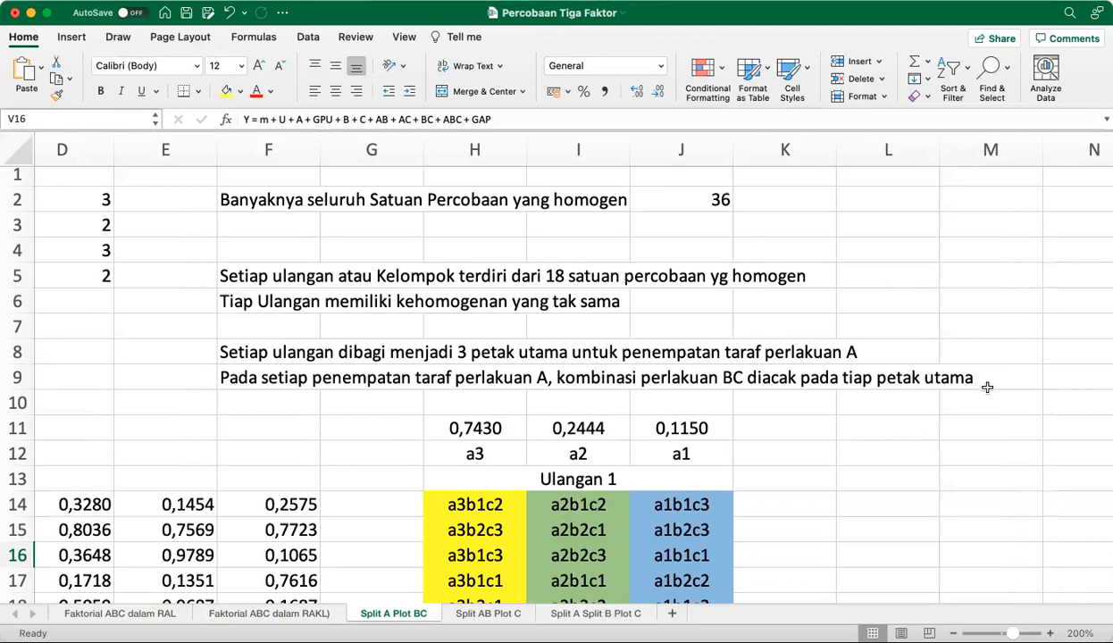
scroll(986, 384, "down", 2)
scroll(986, 385, "left", 2)
scroll(987, 386, "left", 3)
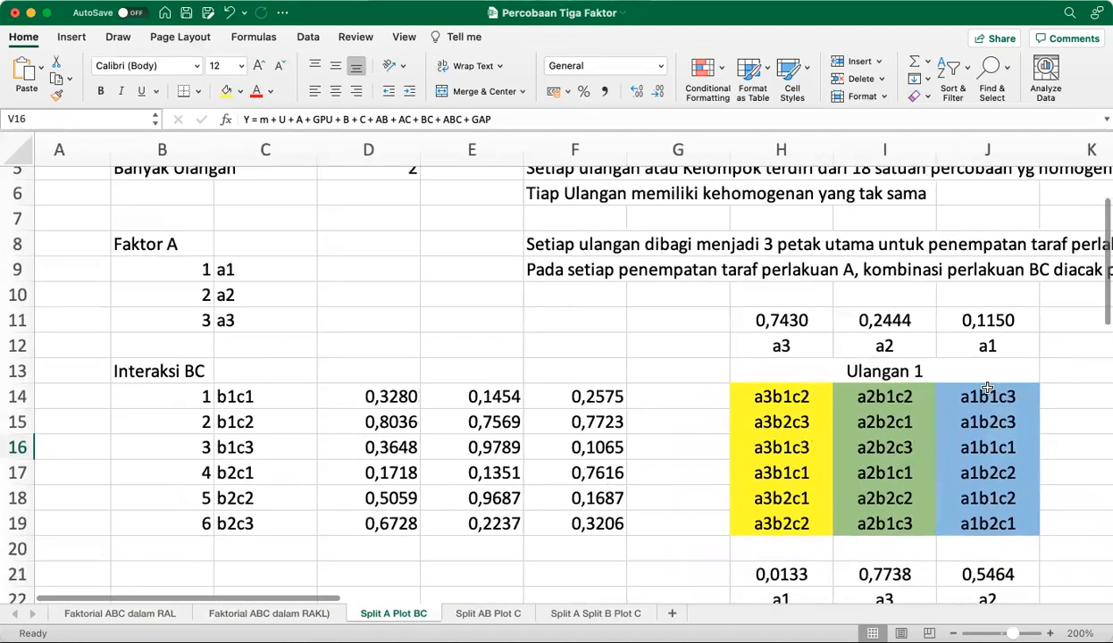
Highlight the Faktor A levels in B9:C11 and the Interaksi BC combinations in B14:C19, comparing them with the Ulangan 1 layout
left_click_drag(220, 313, 247, 351)
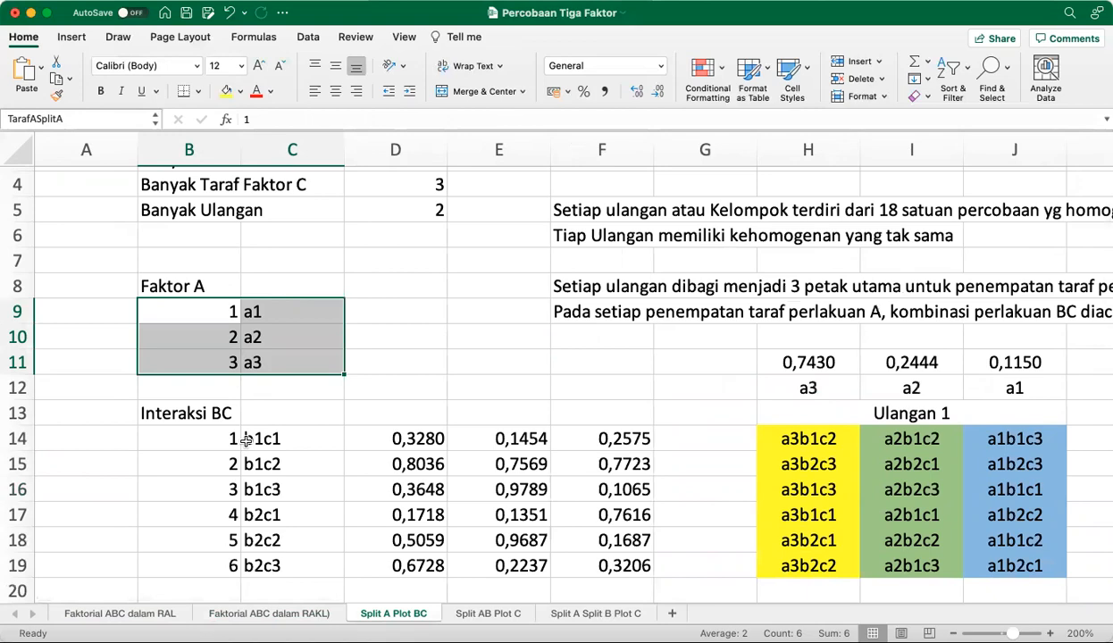
scroll(246, 439, "down", 4)
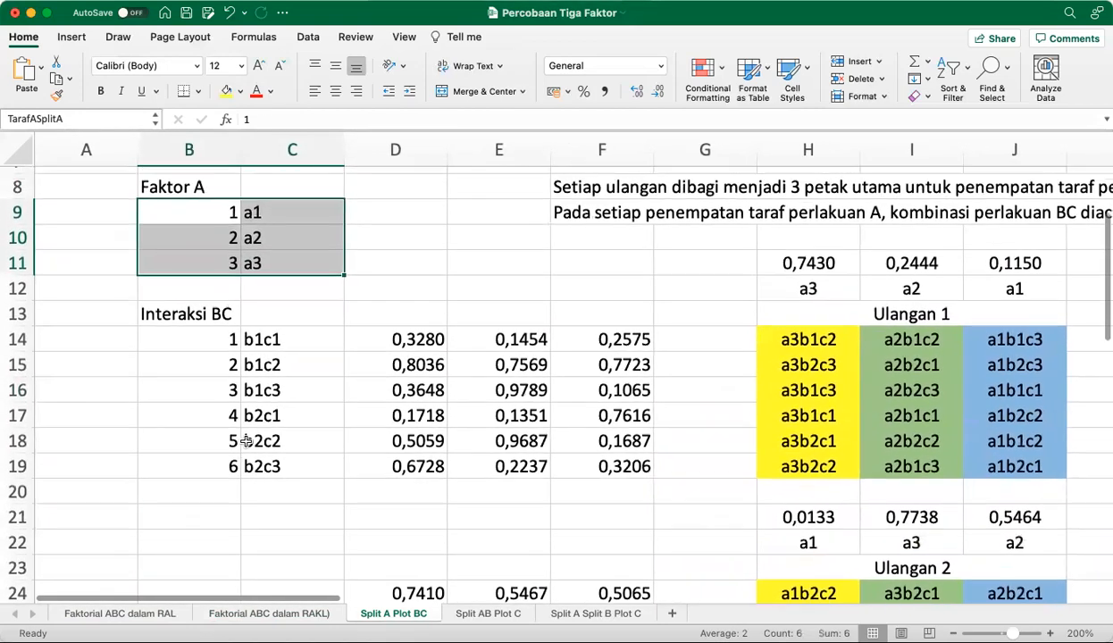
scroll(246, 439, "up", 1)
left_click_drag(222, 366, 248, 478)
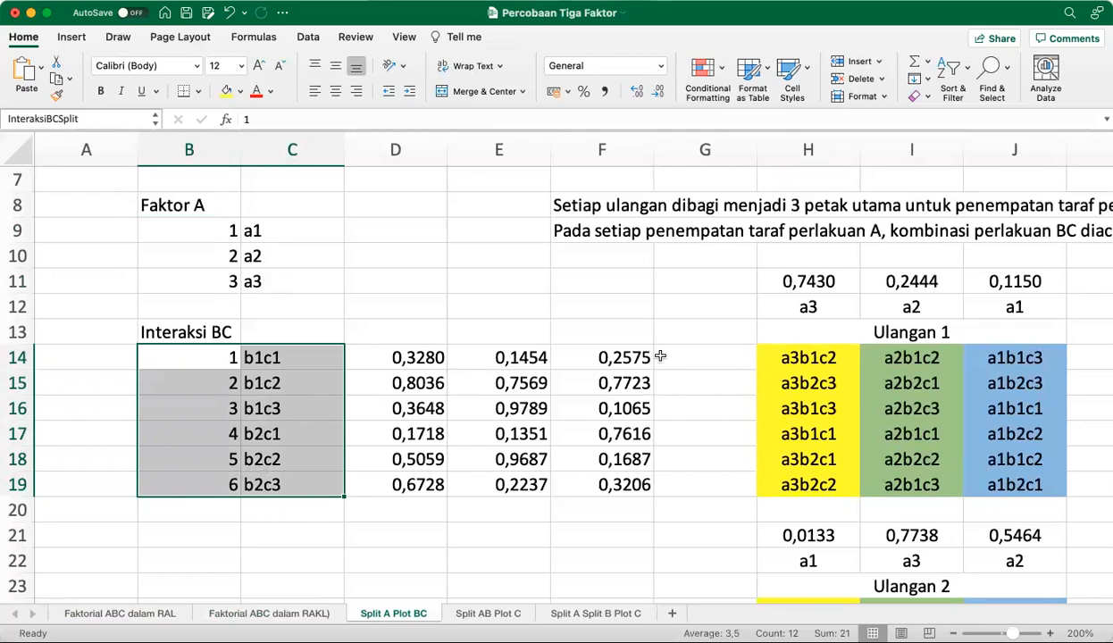
scroll(650, 319, "right", 1)
scroll(649, 318, "right", 4)
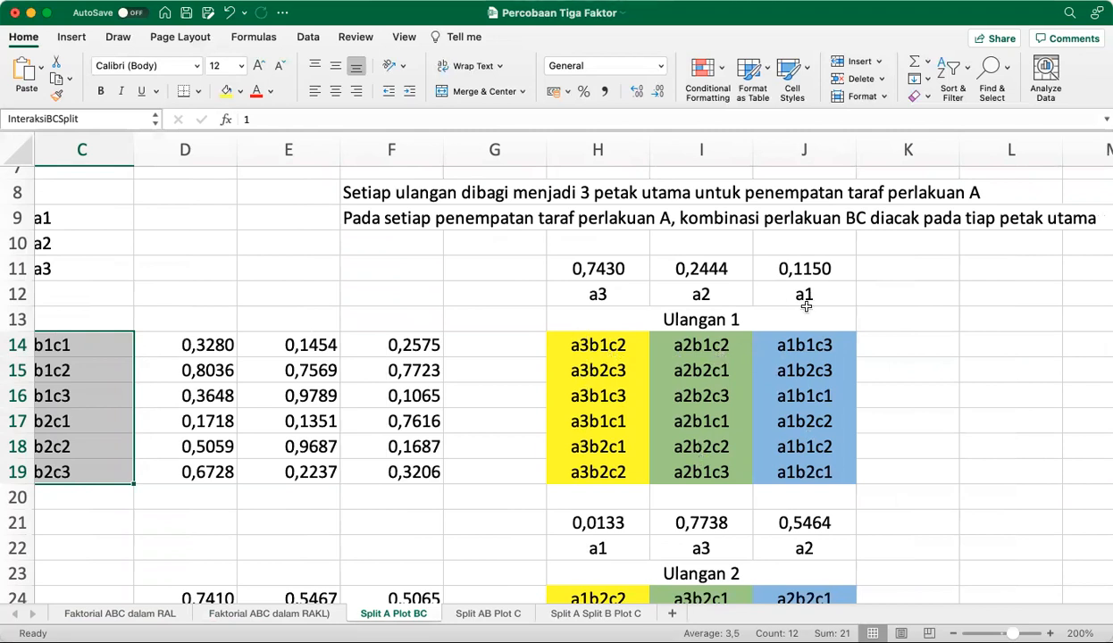
Copy the empty cell G12 and paste it over itself repeatedly to regenerate the random numbers and plot layouts
left_click(501, 297)
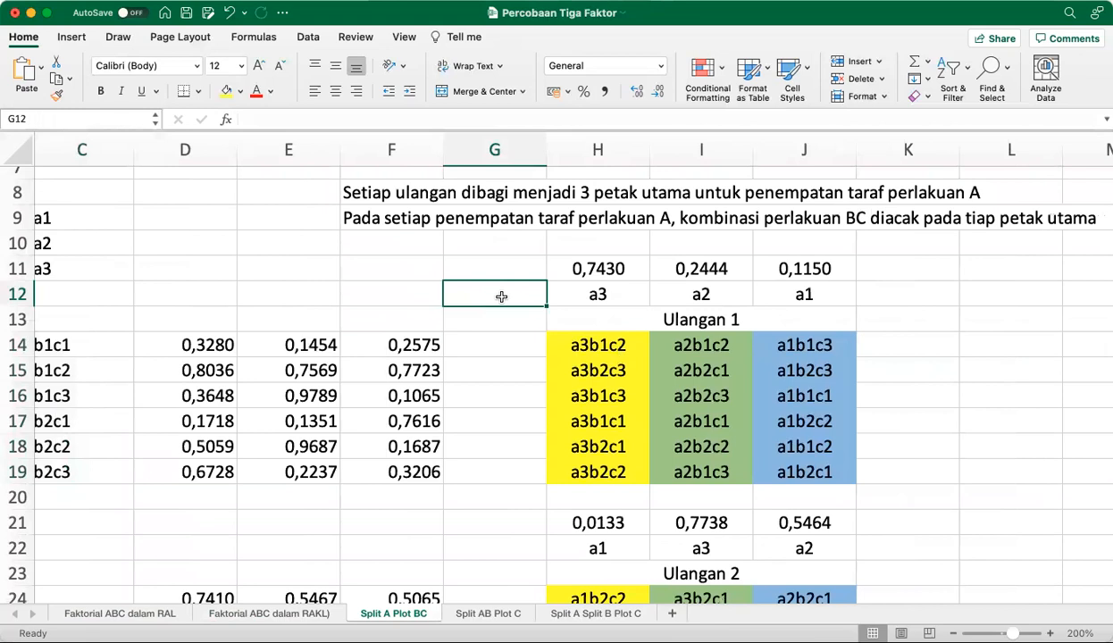
key("super+c")
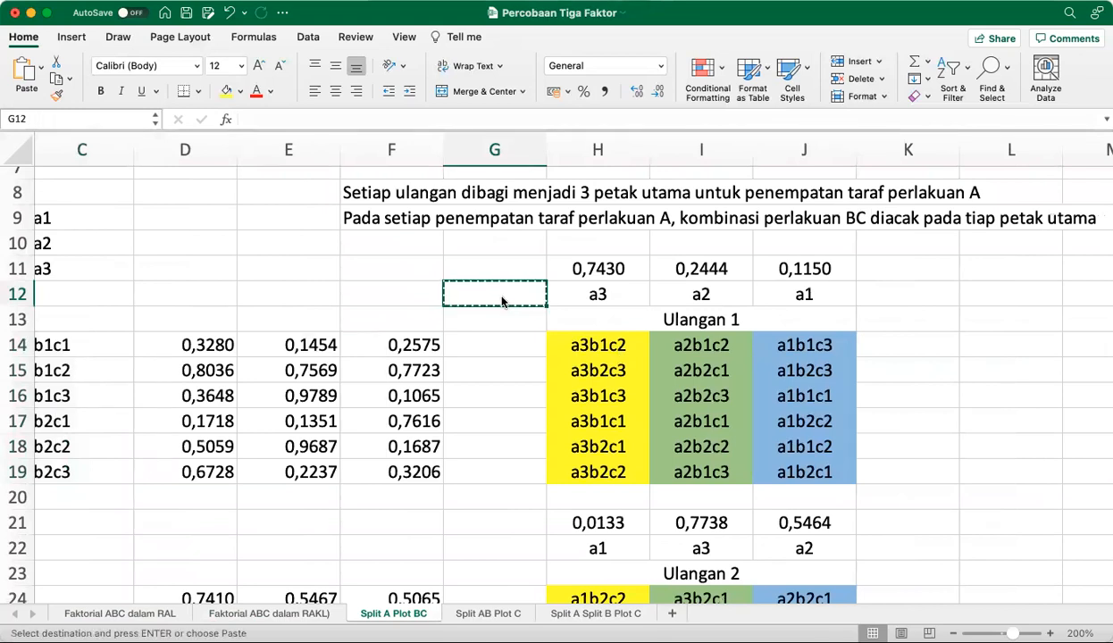
key("super+v")
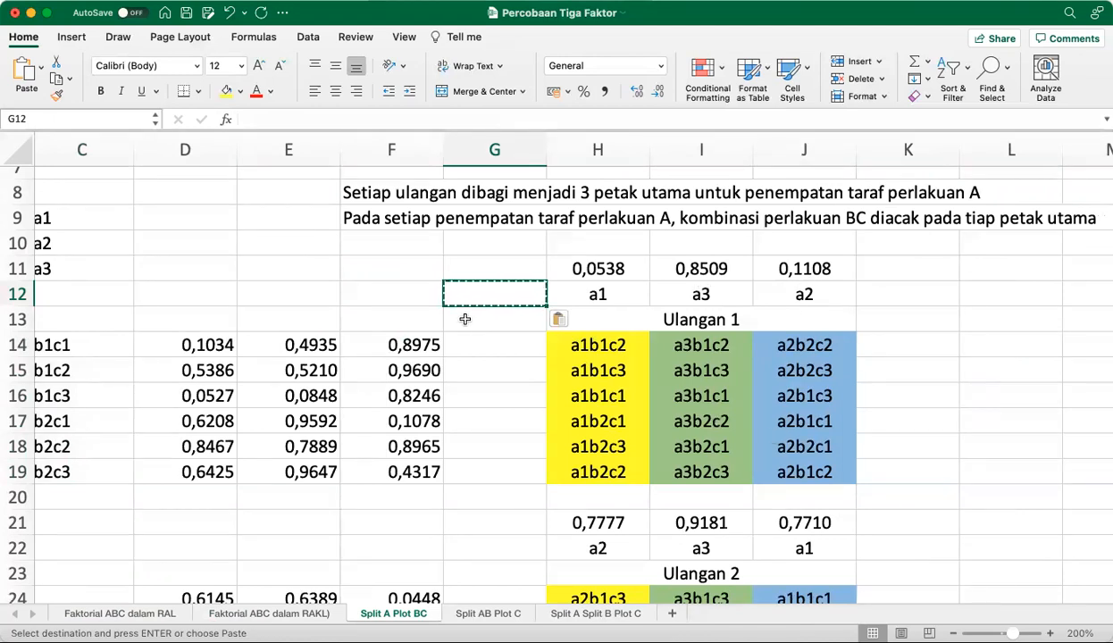
key("super+v")
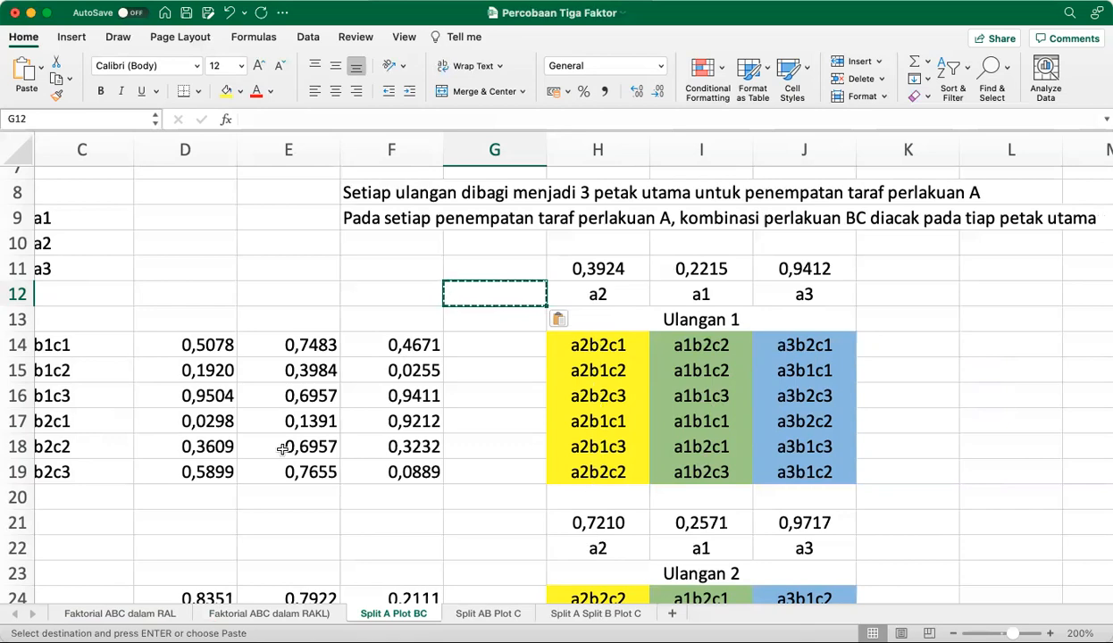
Highlight the six Interaksi BC combinations in B14:C19 and check how they are placed within the Ulangan 1 main plots
scroll(273, 438, "left", 3)
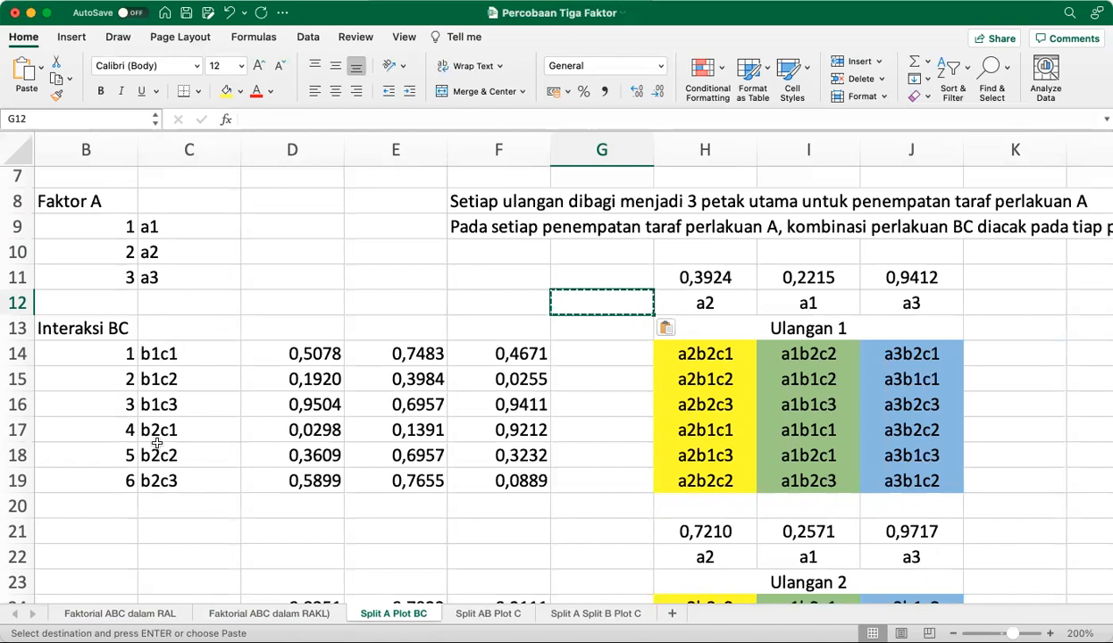
left_click_drag(122, 354, 147, 480)
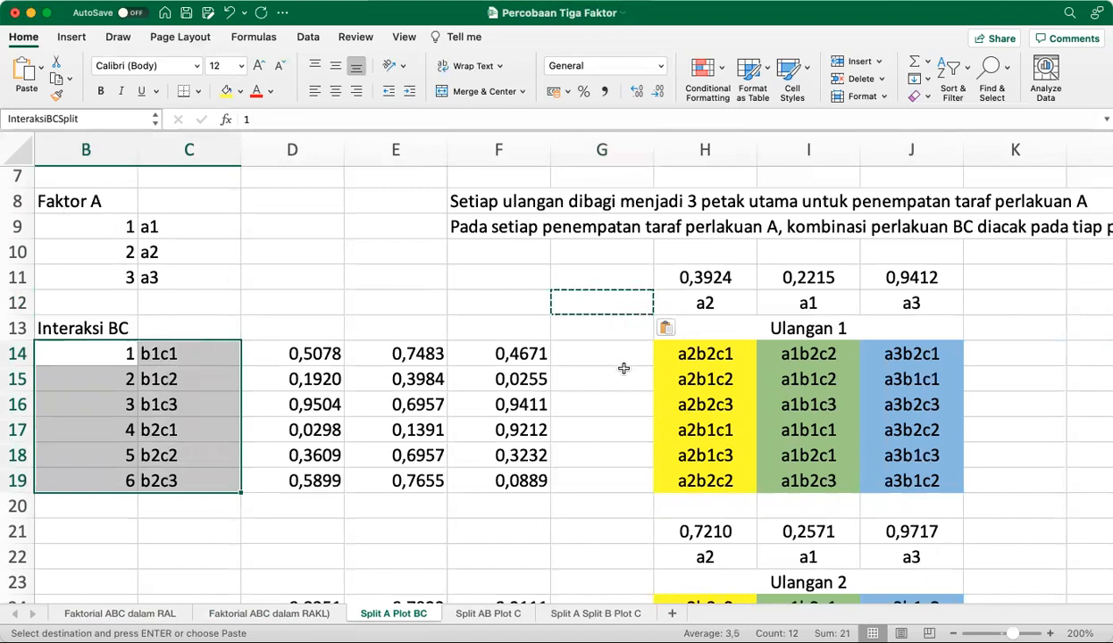
left_click(616, 402)
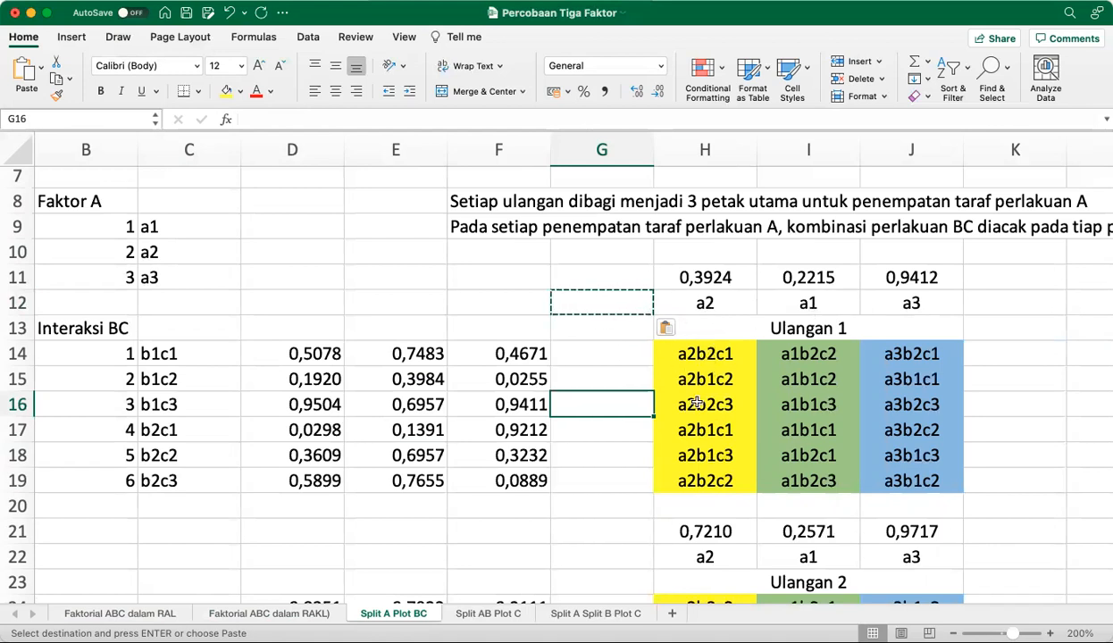
Re-randomize the Ulangan 1 layout by pasting an empty cell into G13 and recalculating the sheet
left_click(610, 322)
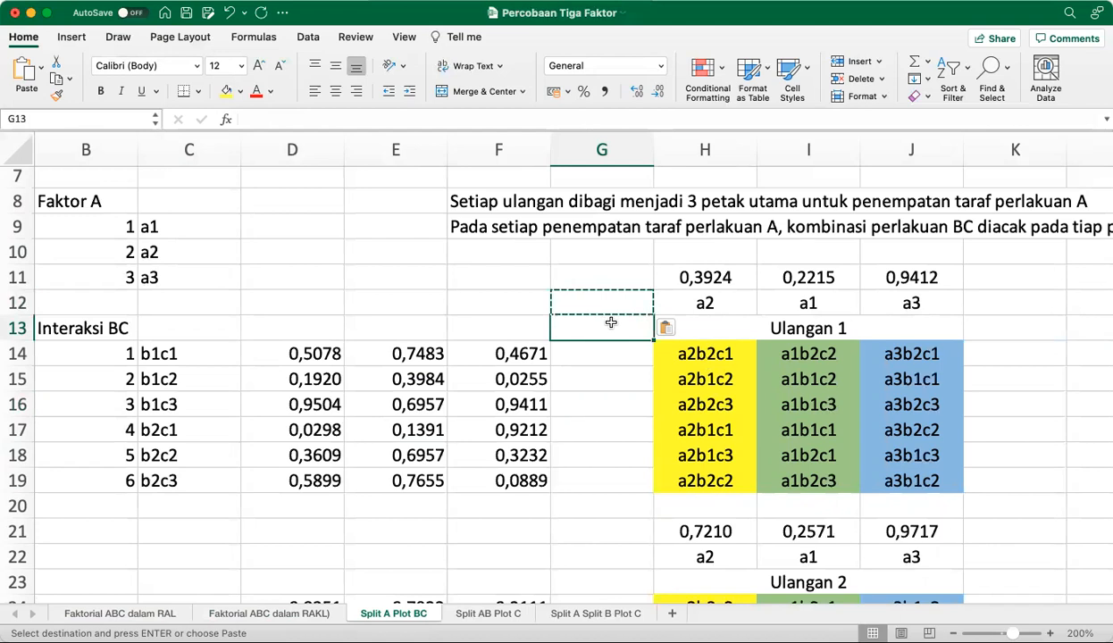
key("super+v")
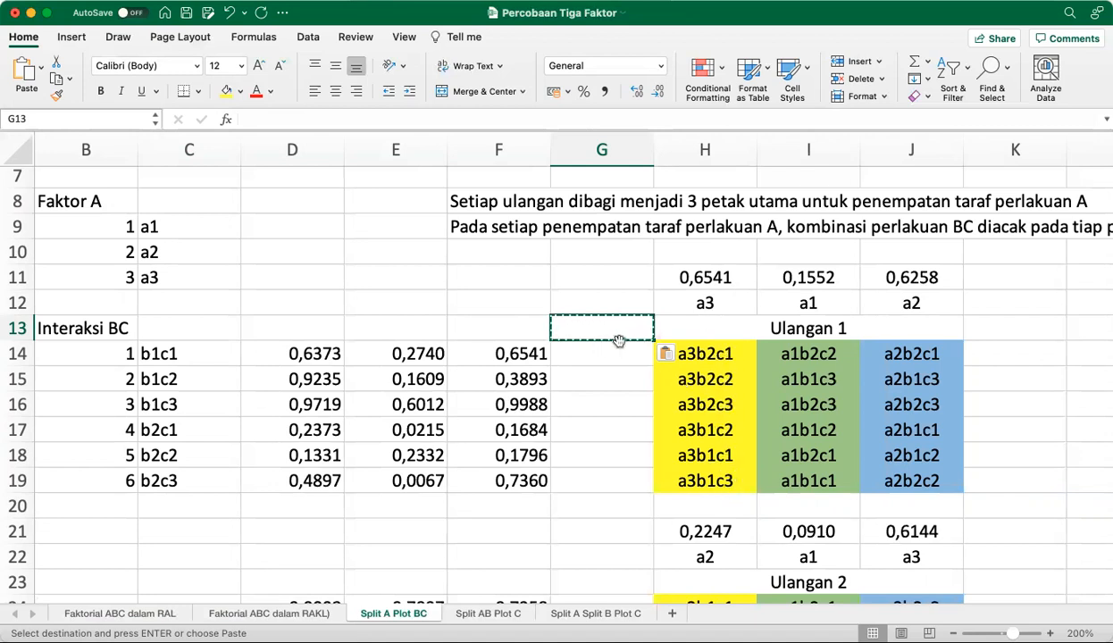
key("F9")
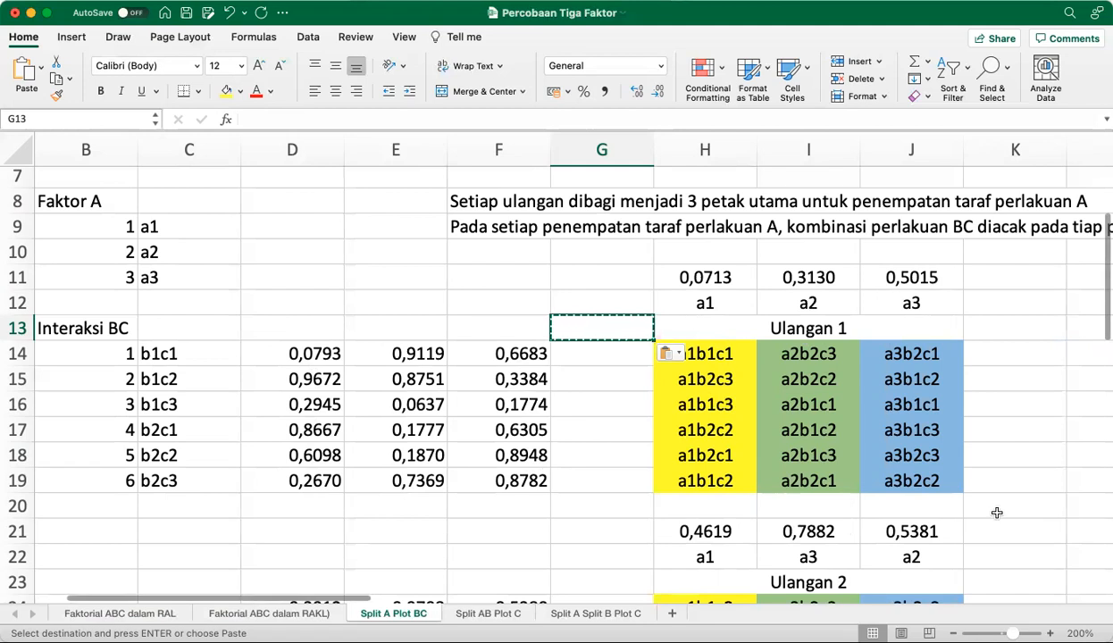
Re-randomize the Ulangan 2 main plots and BC combinations by repeatedly pasting an empty cell into G22
scroll(997, 512, "down", 5)
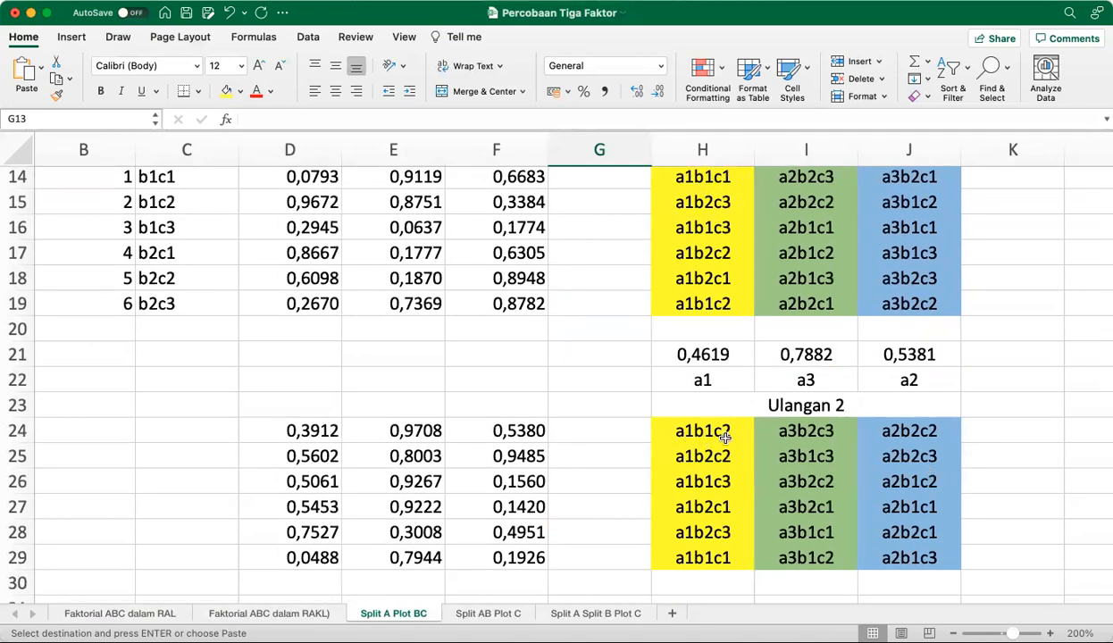
left_click(599, 384)
key("super+v")
key("super+v")
key("super+v")
key("super+v")
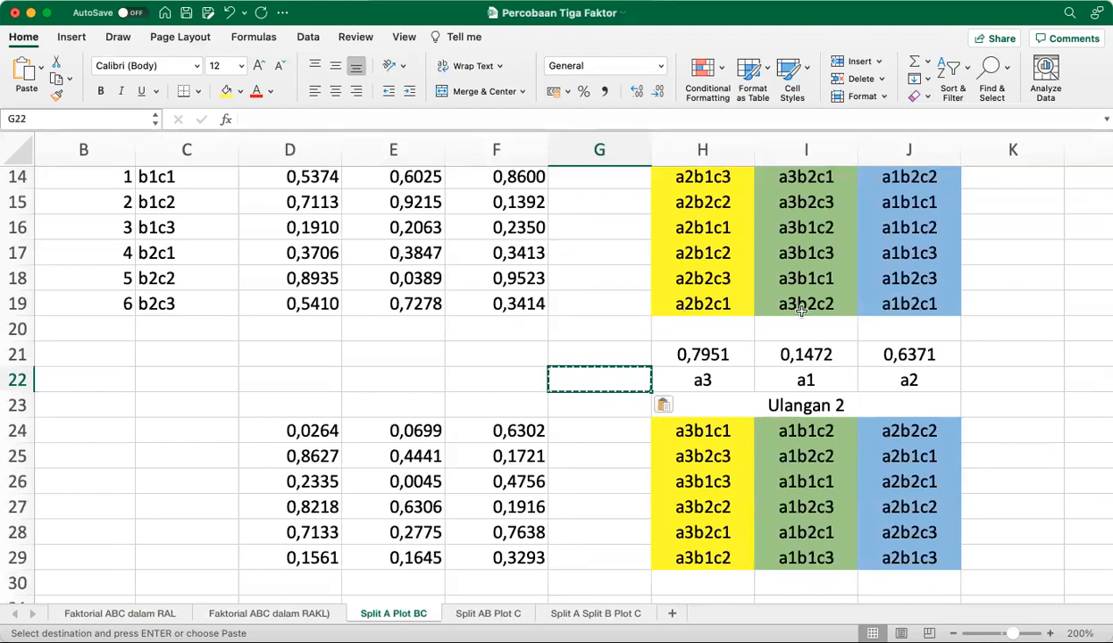
scroll(801, 310, "down", 2)
scroll(802, 310, "right", 2)
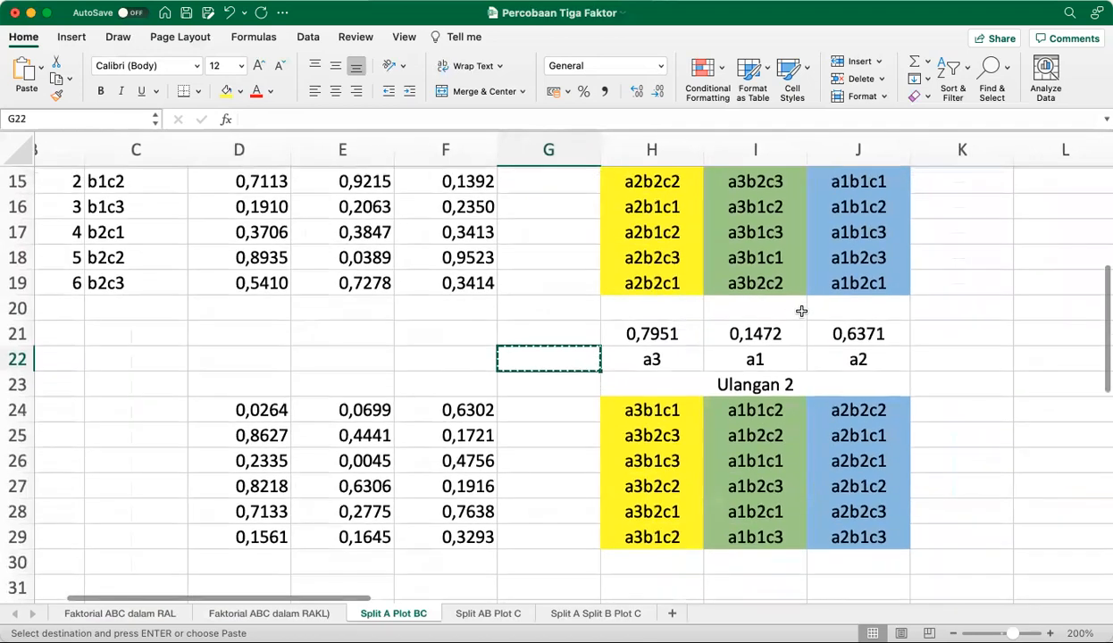
Review the Ulangan 1 and Ulangan 2 layouts against the factor levels and main-plot randomization notes on the Split A Plot BC sheet
scroll(801, 310, "up", 3)
scroll(801, 310, "left", 1)
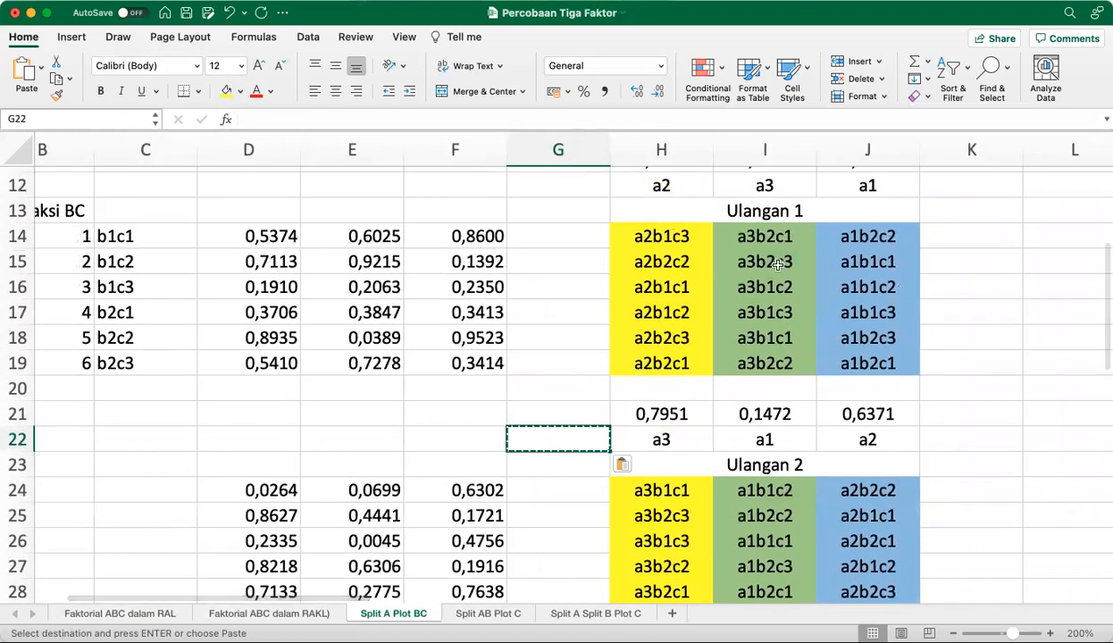
scroll(715, 185, "up", 3)
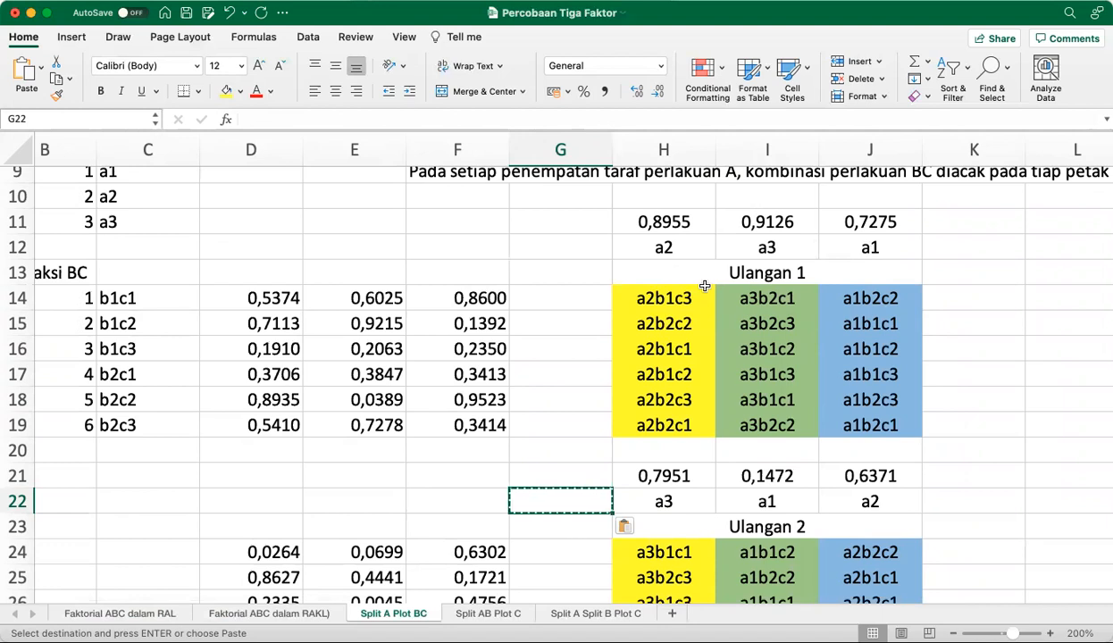
scroll(704, 286, "right", 10)
scroll(705, 286, "up", 4)
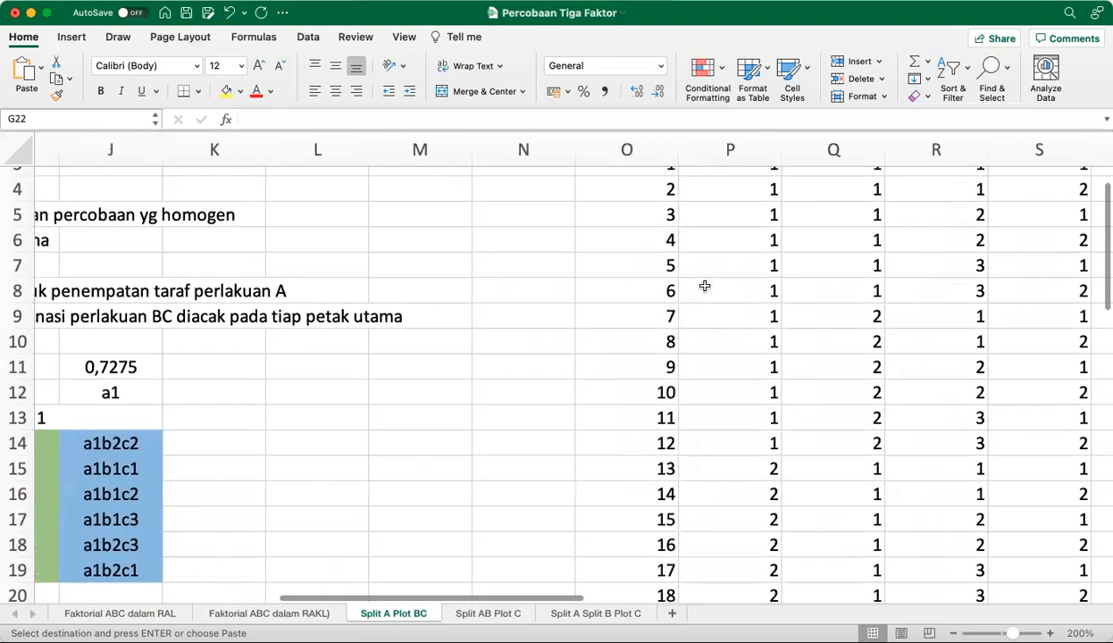
scroll(705, 286, "left", 10)
scroll(705, 285, "up", 2)
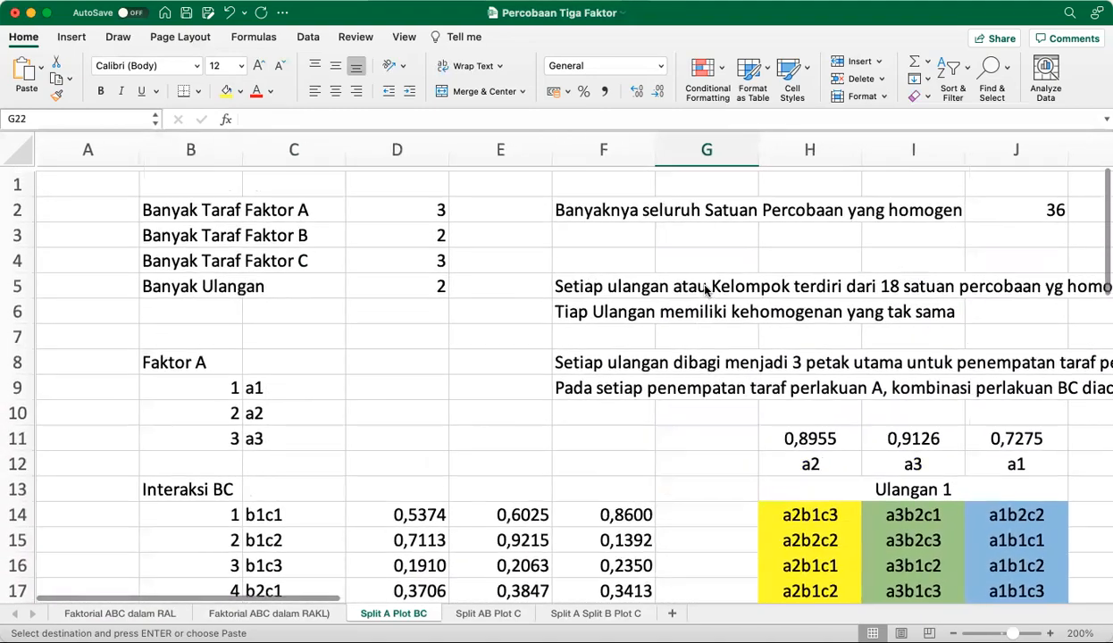
scroll(704, 289, "right", 2)
scroll(704, 288, "down", 1)
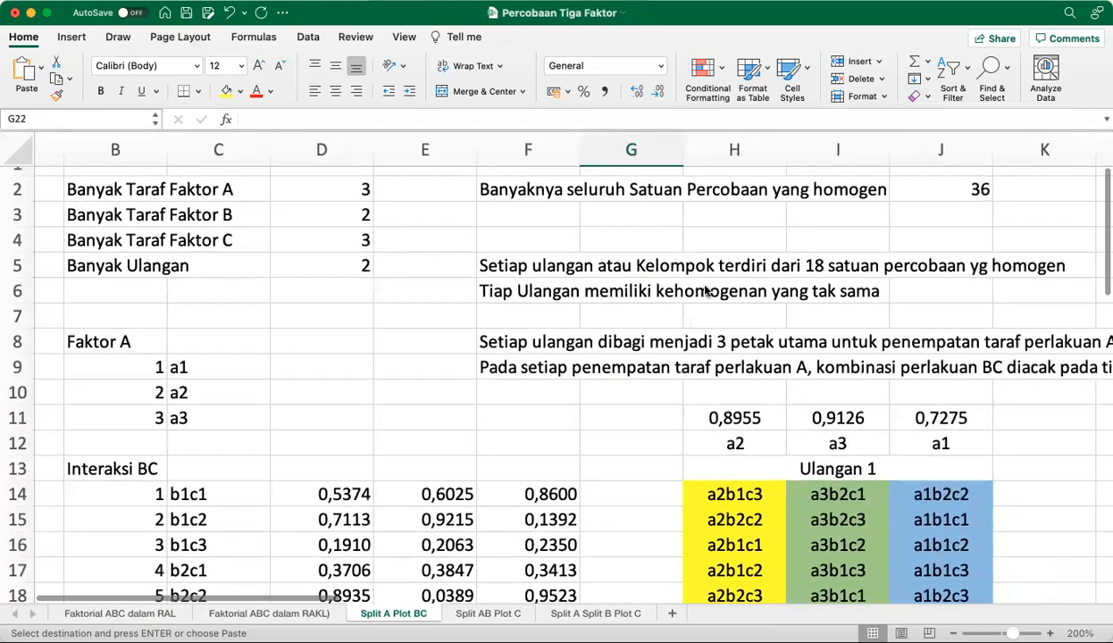
Examine the Split A Plot BC analysis of variance table and the linear model equation beneath it
scroll(705, 290, "right", 2)
scroll(704, 290, "down", 10)
scroll(705, 290, "up", 2)
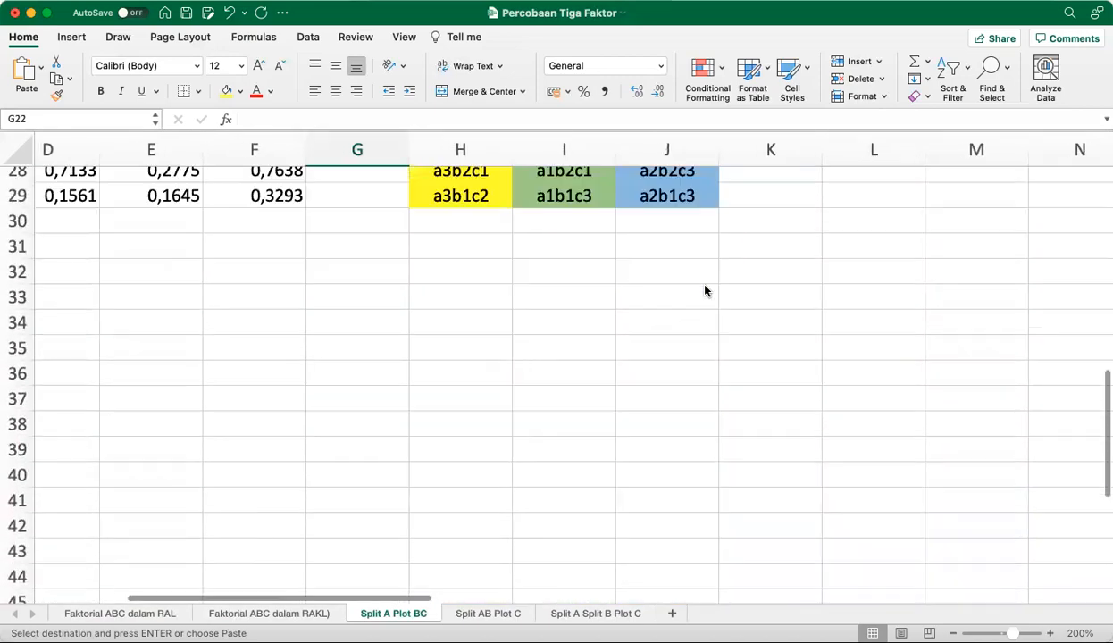
scroll(705, 290, "up", 10)
scroll(705, 290, "left", 3)
scroll(704, 290, "right", 4)
scroll(705, 288, "right", 7)
scroll(704, 289, "down", 3)
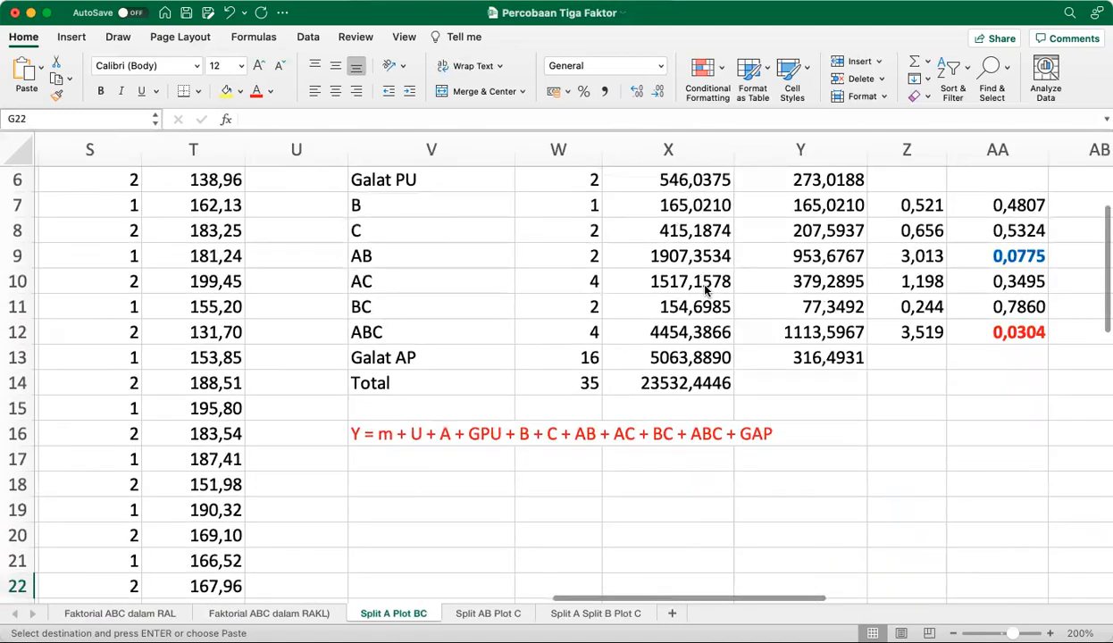
scroll(705, 290, "down", 1)
scroll(705, 290, "right", 1)
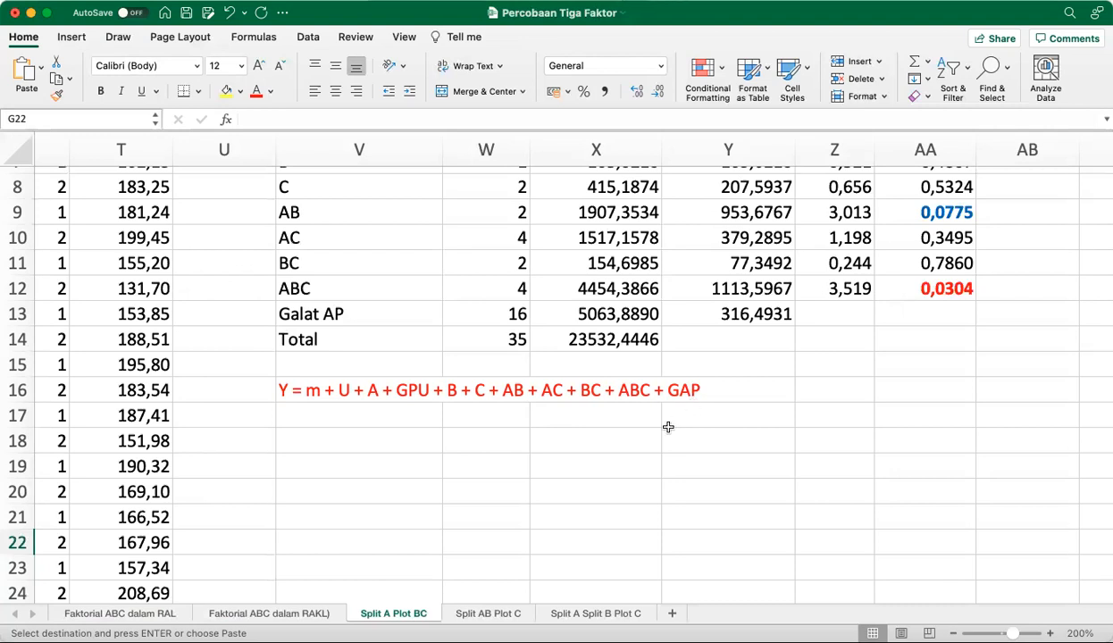
scroll(668, 427, "up", 5)
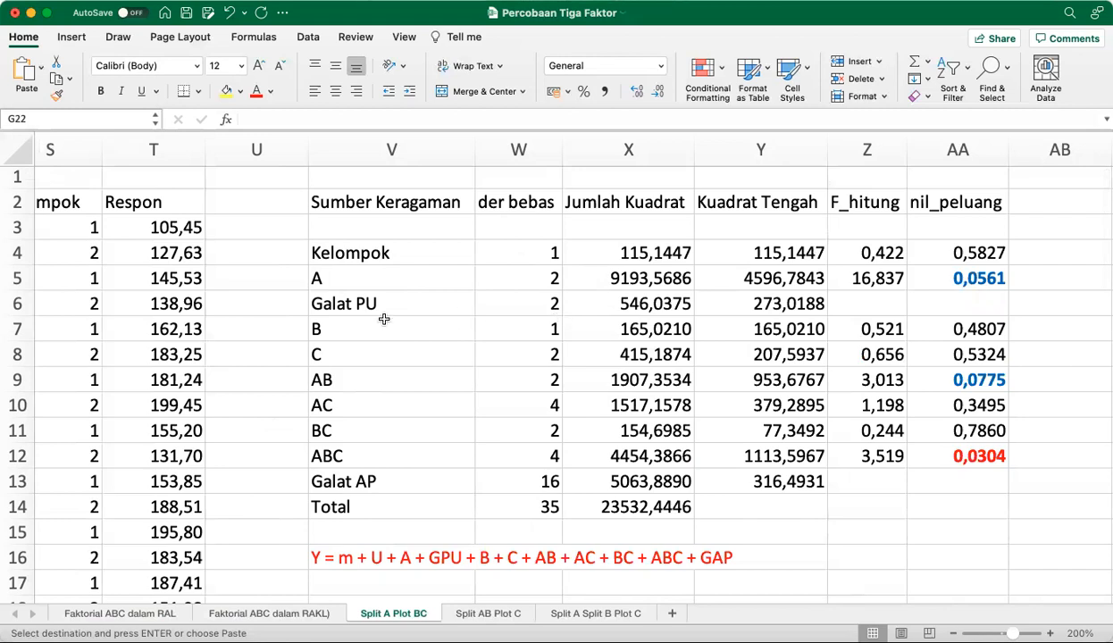
Inspect the Galat PU sum-of-squares formula in X6, including its UlanganFaktorA terms and the subtraction of X4 and X5
left_click(617, 307)
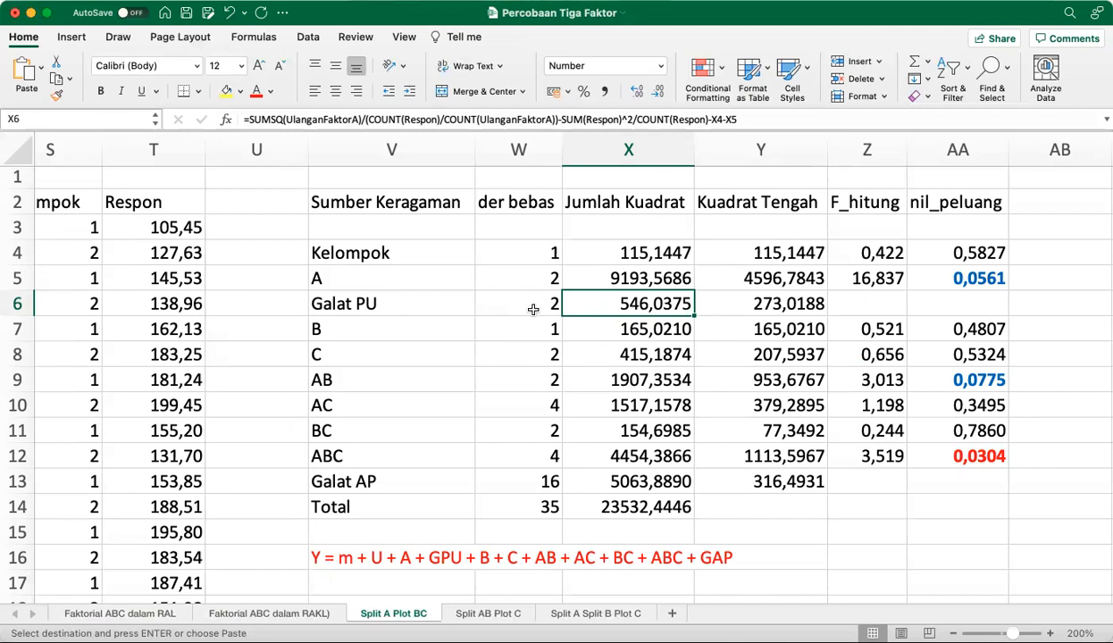
scroll(532, 309, "right", 6)
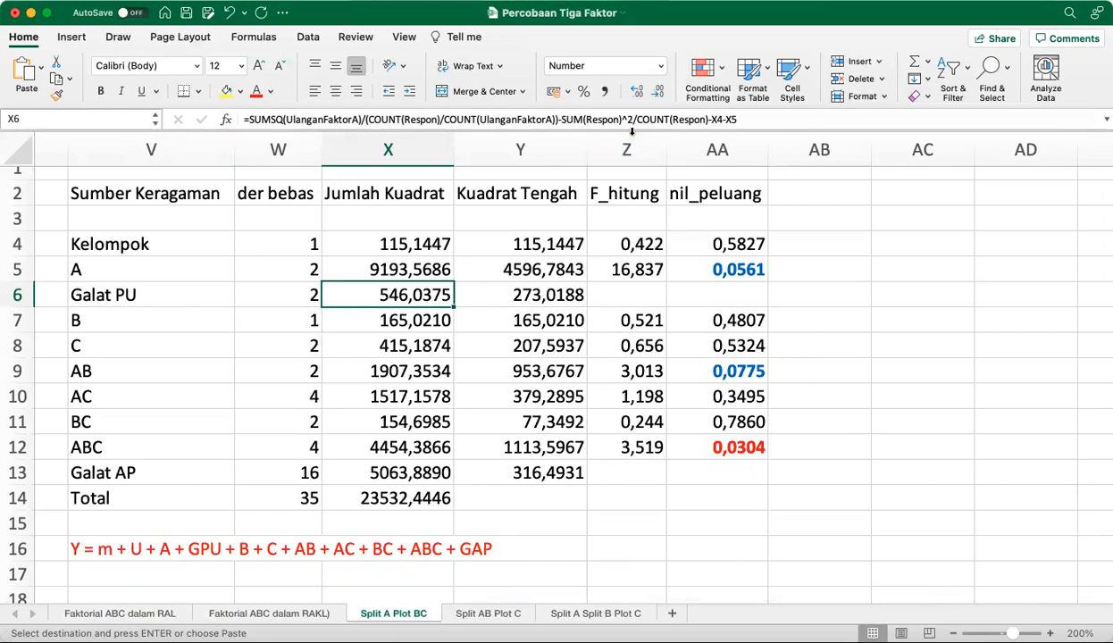
left_click(740, 119)
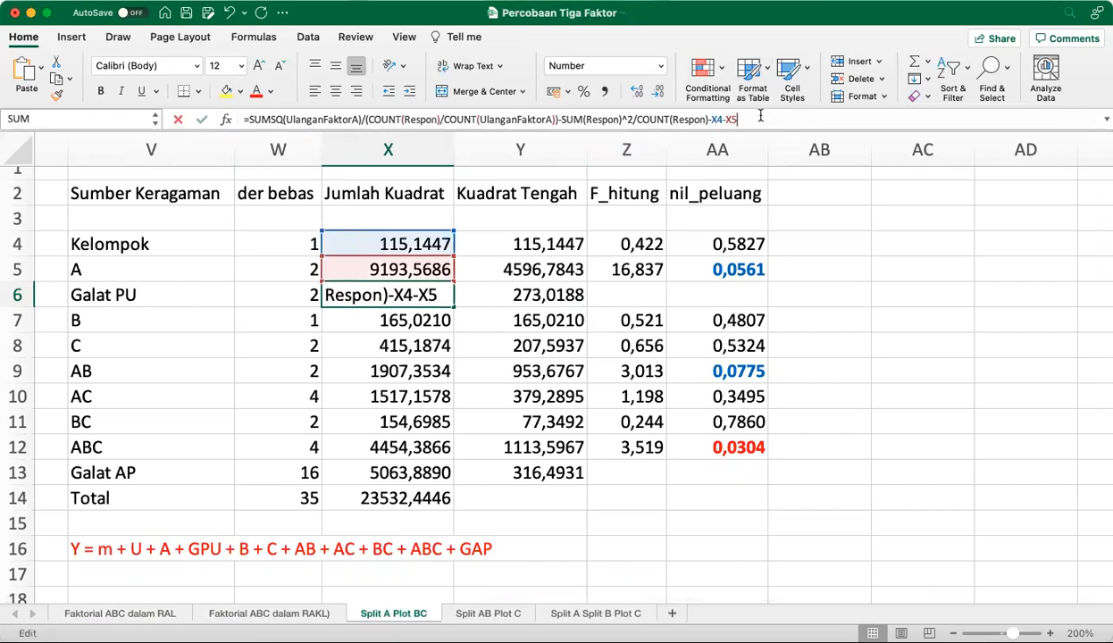
left_click(377, 290)
left_click(783, 116)
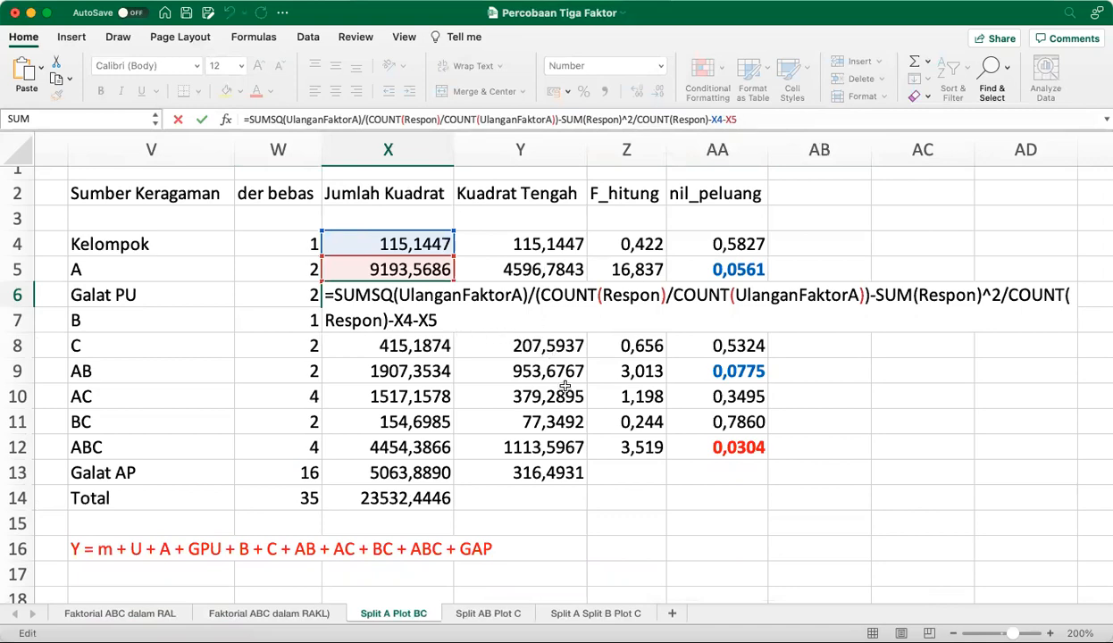
scroll(496, 391, "right", 5)
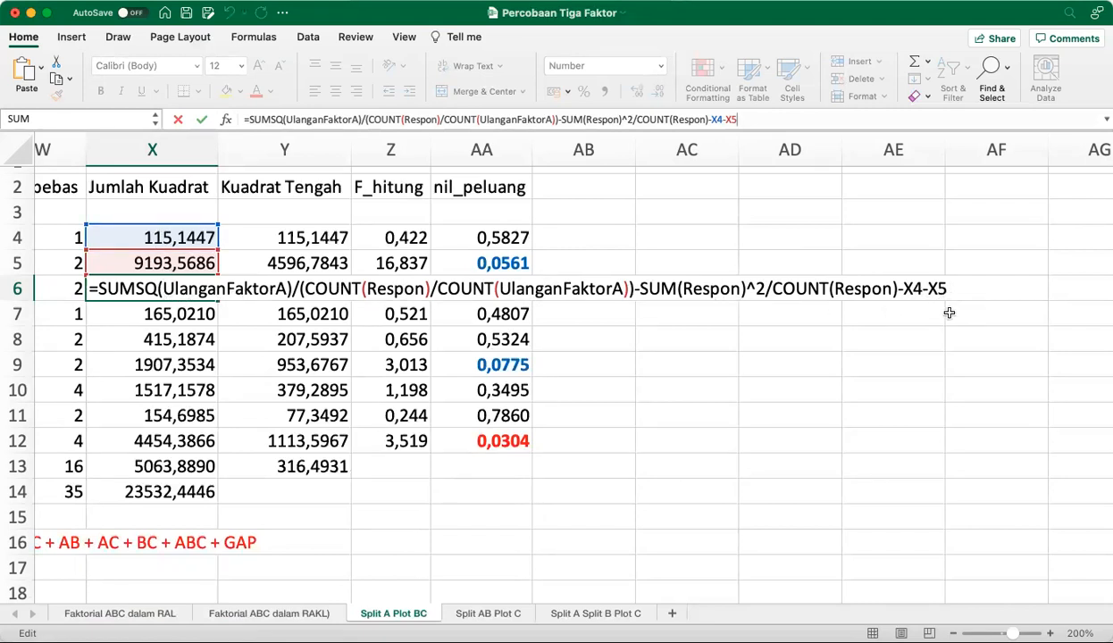
key("Return")
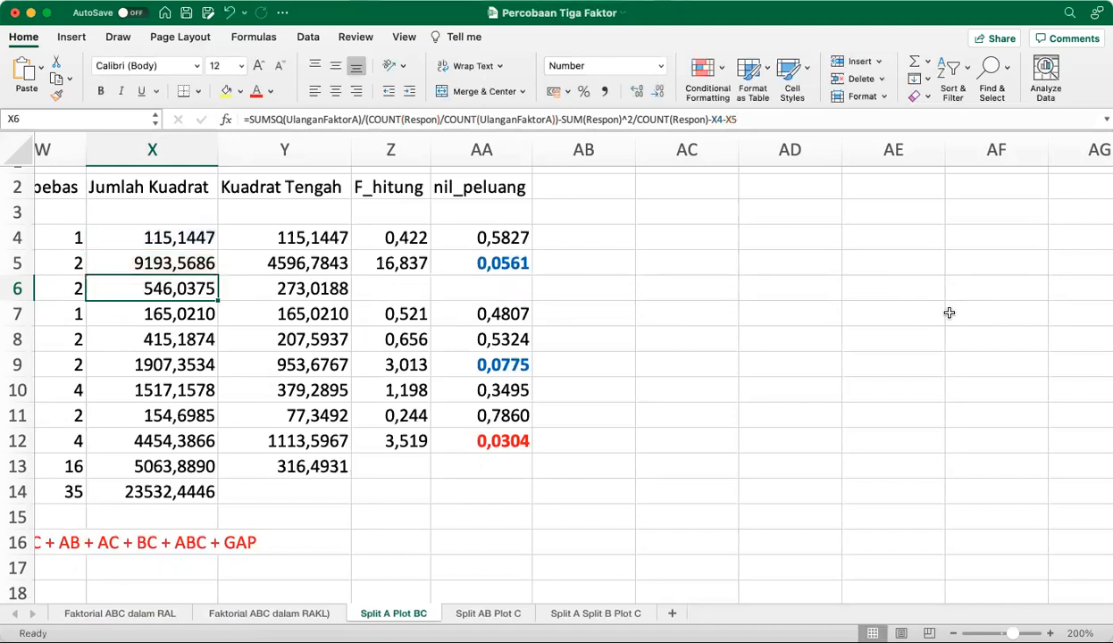
Correct the Galat AP degrees-of-freedom formula in W13 to =W14-SUM(W4:W12)
scroll(948, 312, "left", 5)
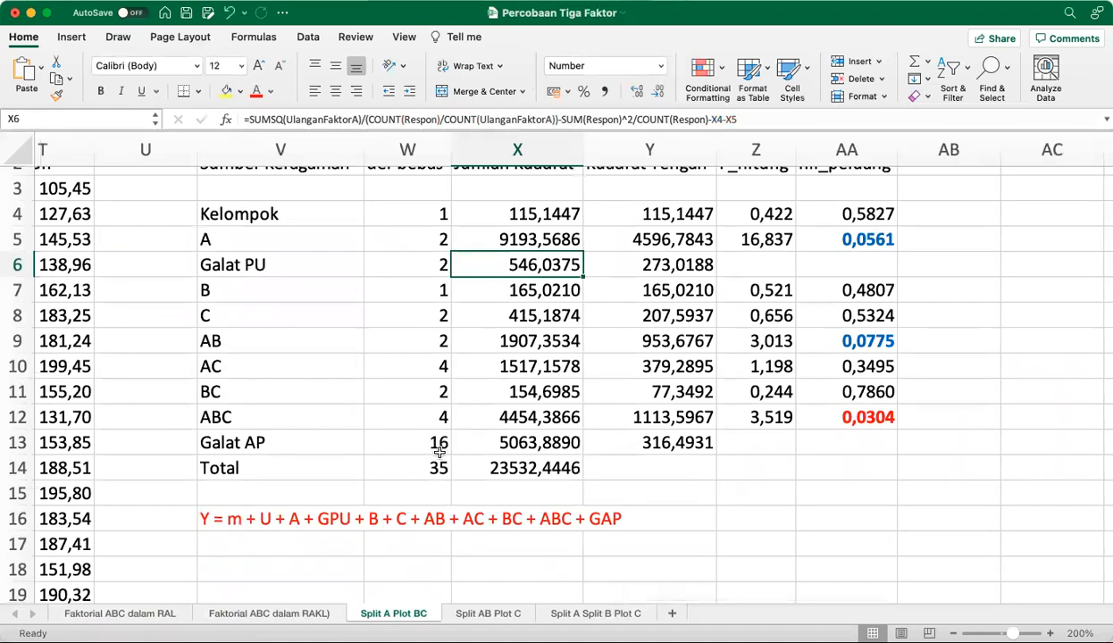
left_click(439, 452)
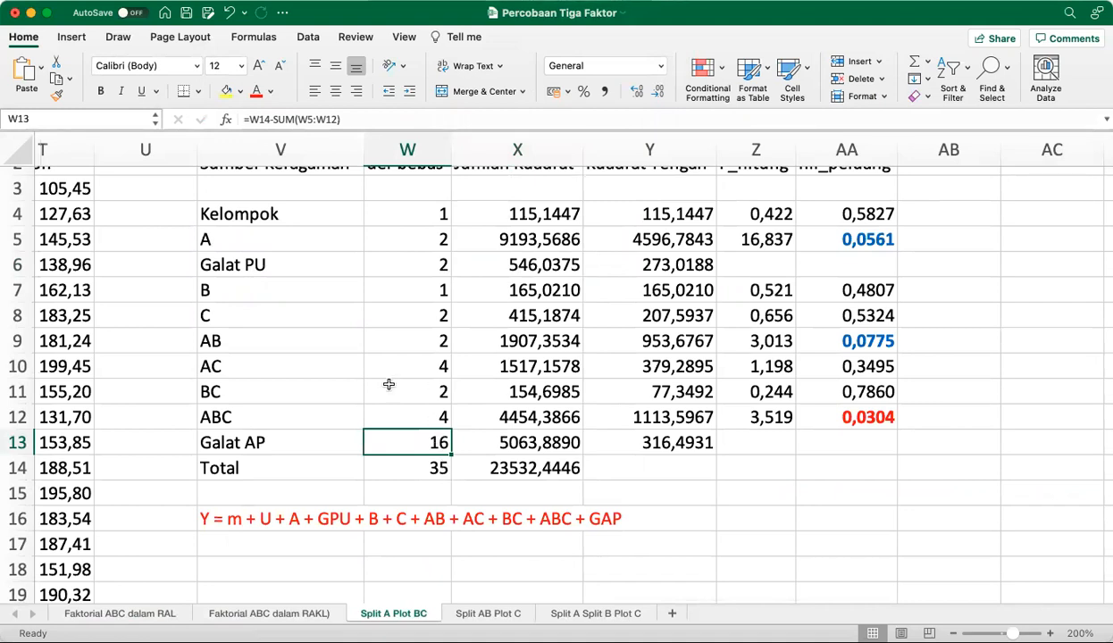
left_click(377, 119)
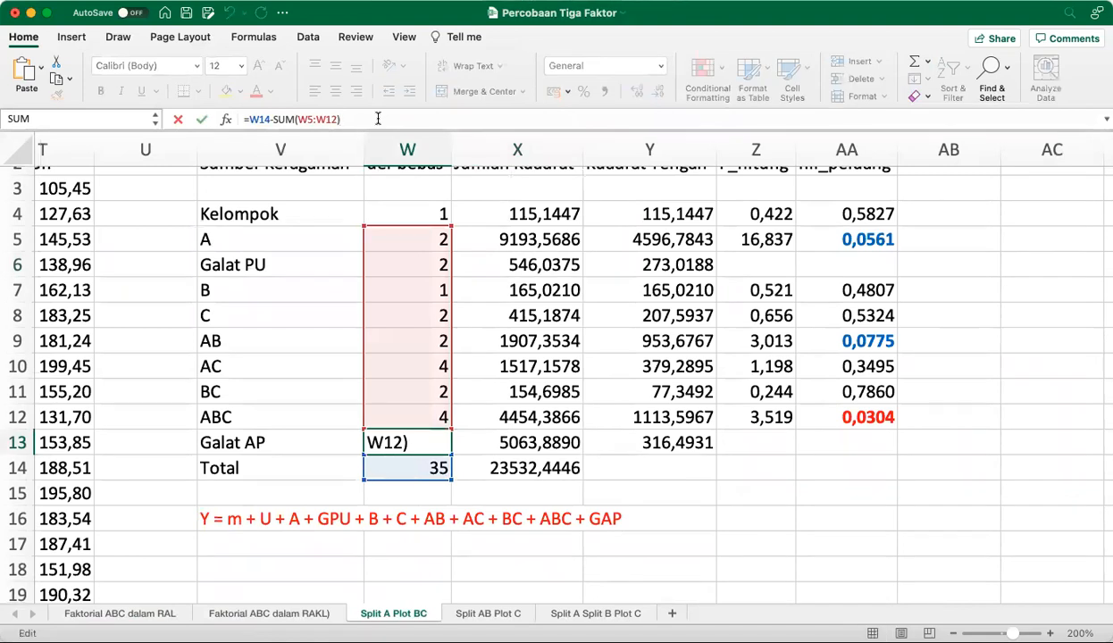
double_click(309, 120)
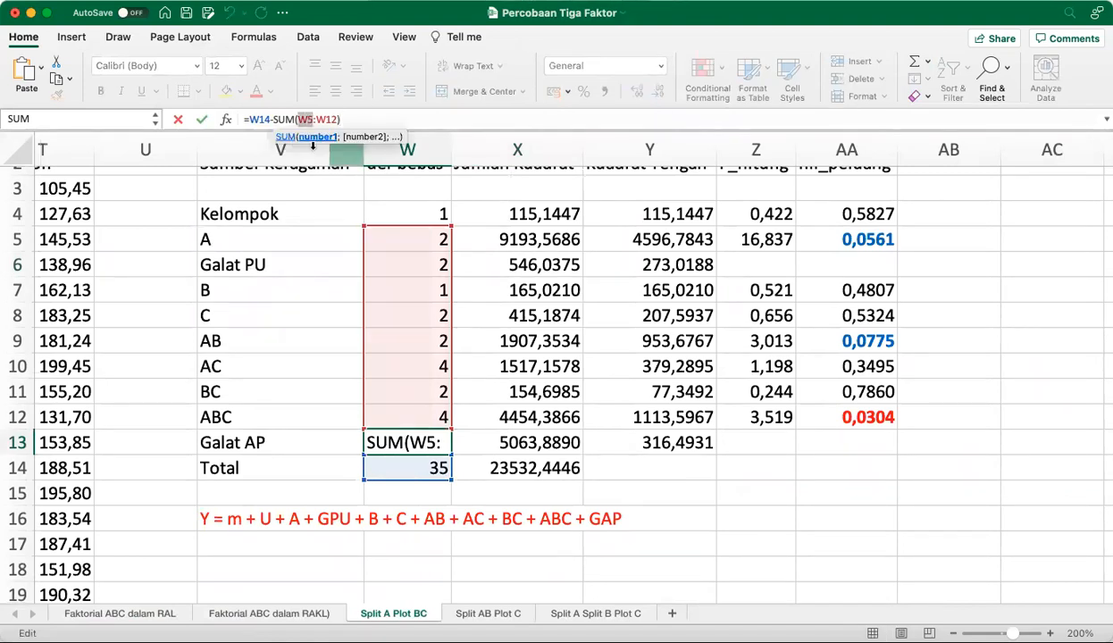
key("Right")
key("BackSpace")
type("4")
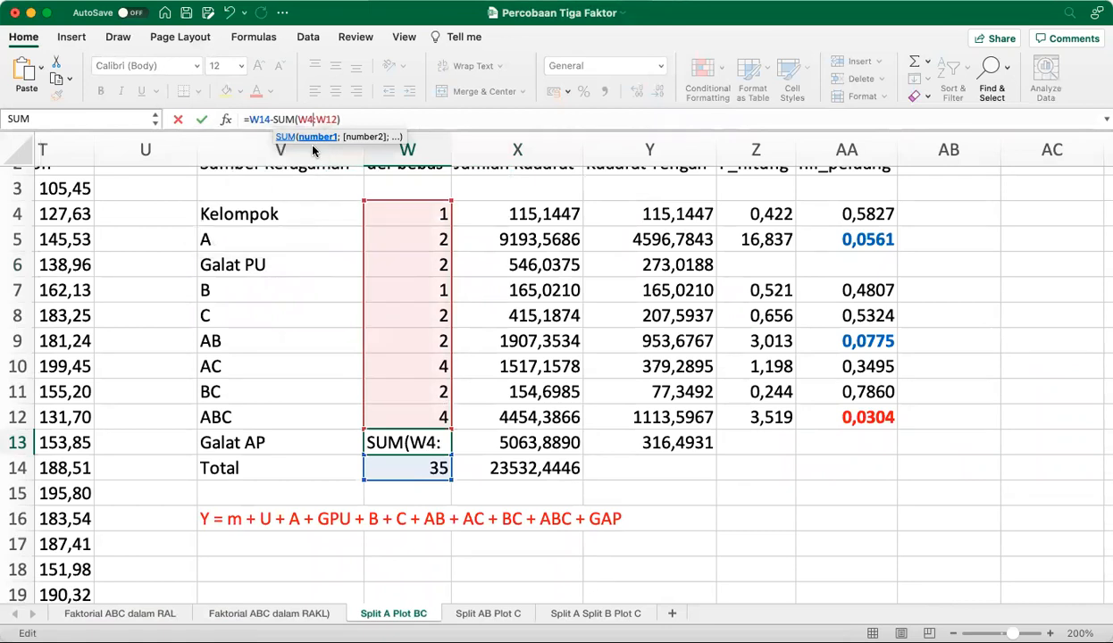
key("Return")
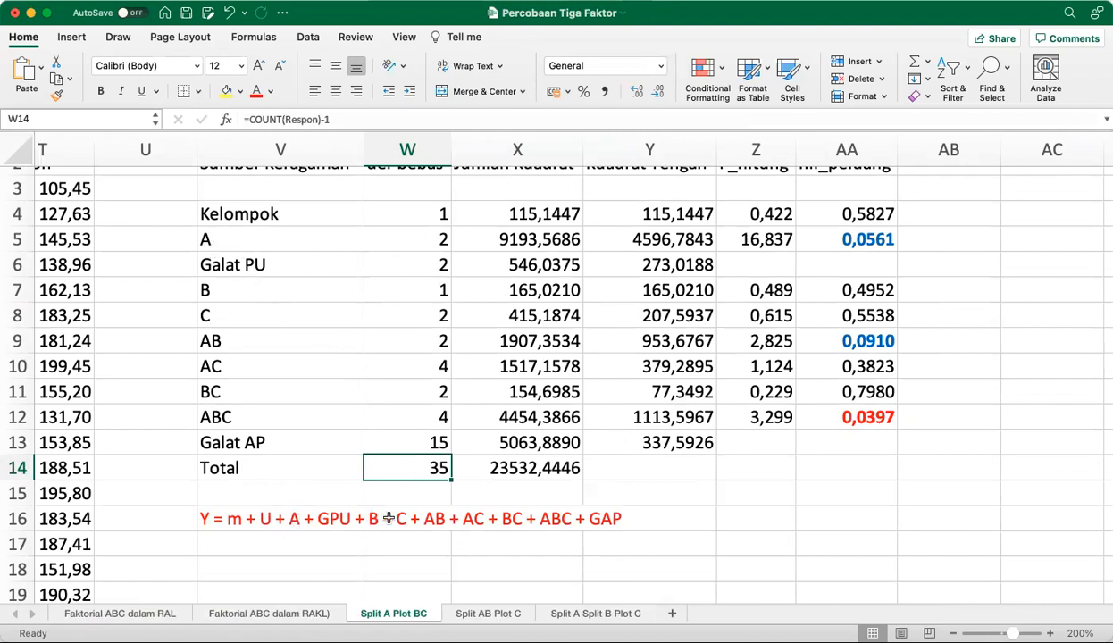
On the Split AB Plot C sheet, review the analysis of variance table and inspect the Galat PU sum-of-squares formula in X8
left_click(488, 614)
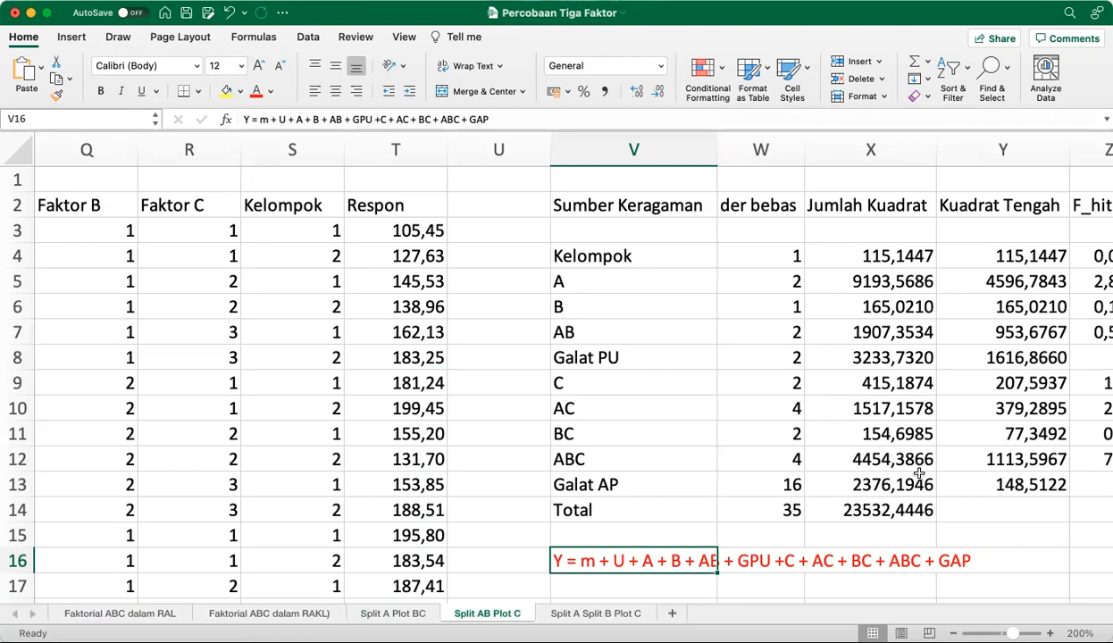
scroll(919, 474, "down", 2)
scroll(919, 472, "right", 3)
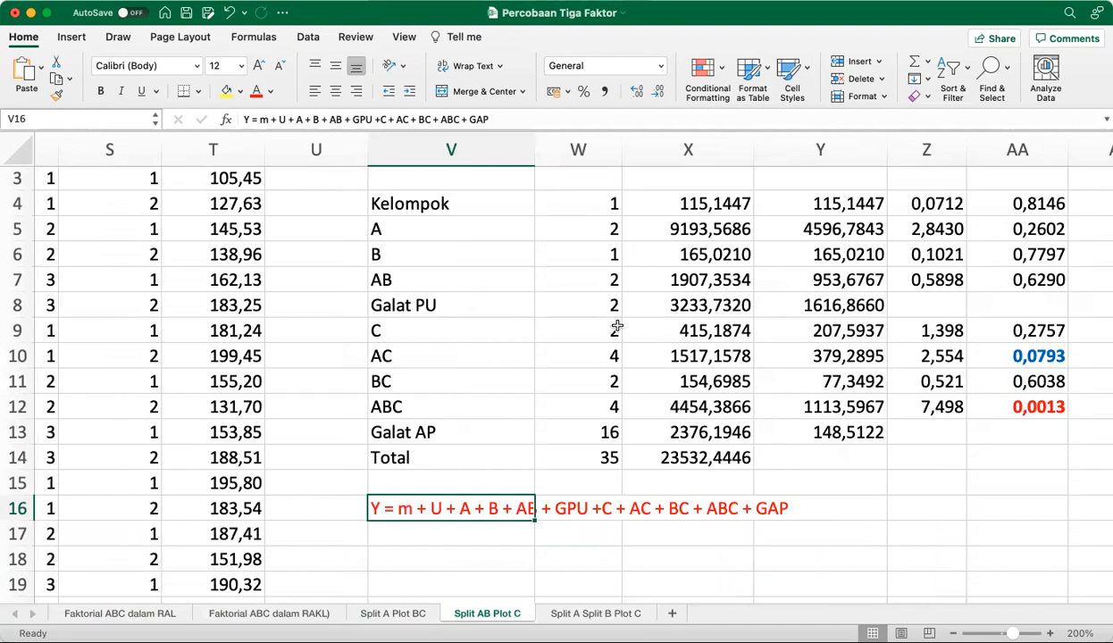
scroll(617, 328, "right", 5)
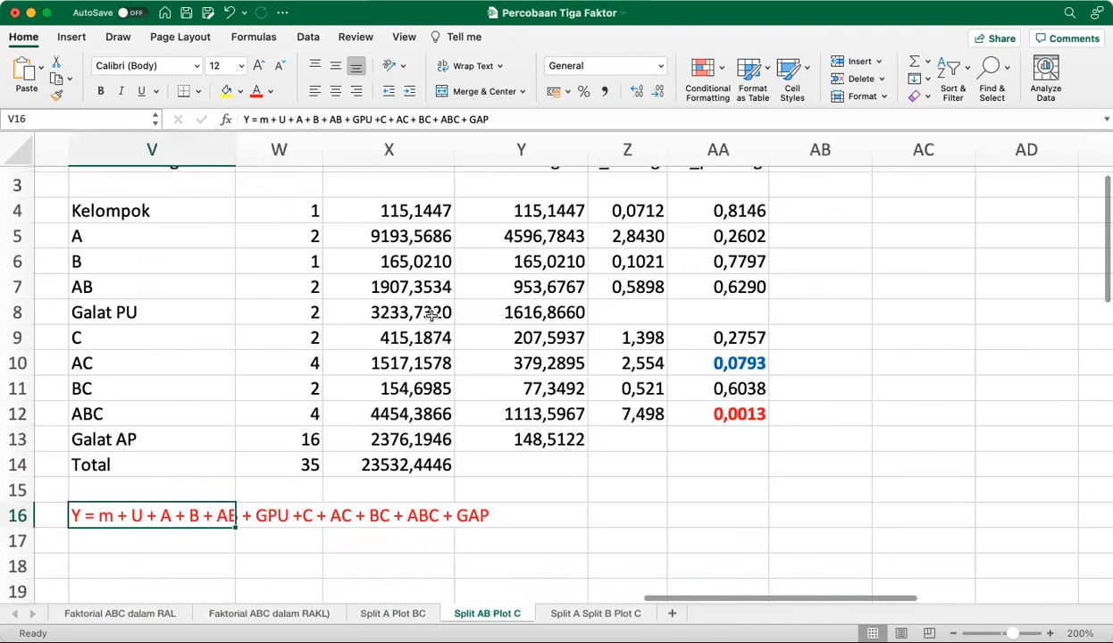
left_click(431, 312)
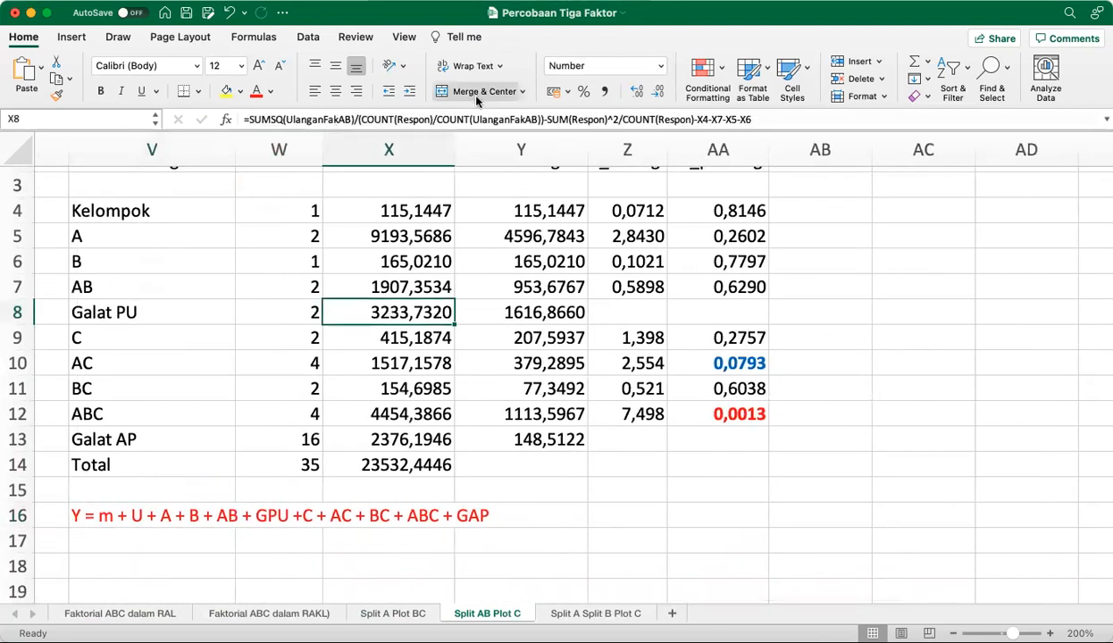
double_click(429, 312)
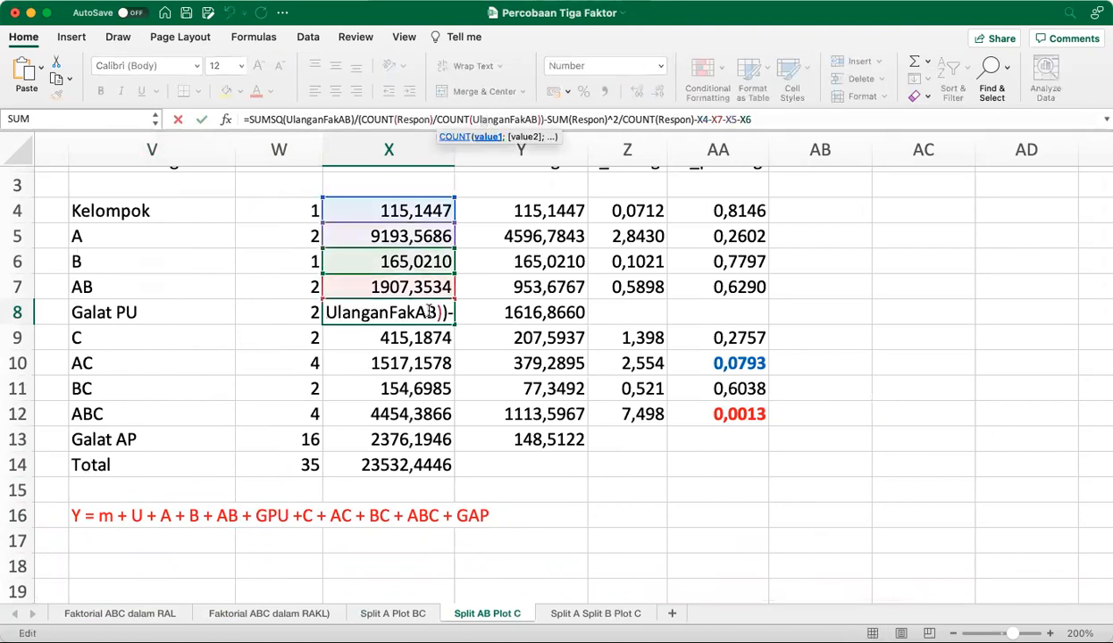
left_click(819, 124)
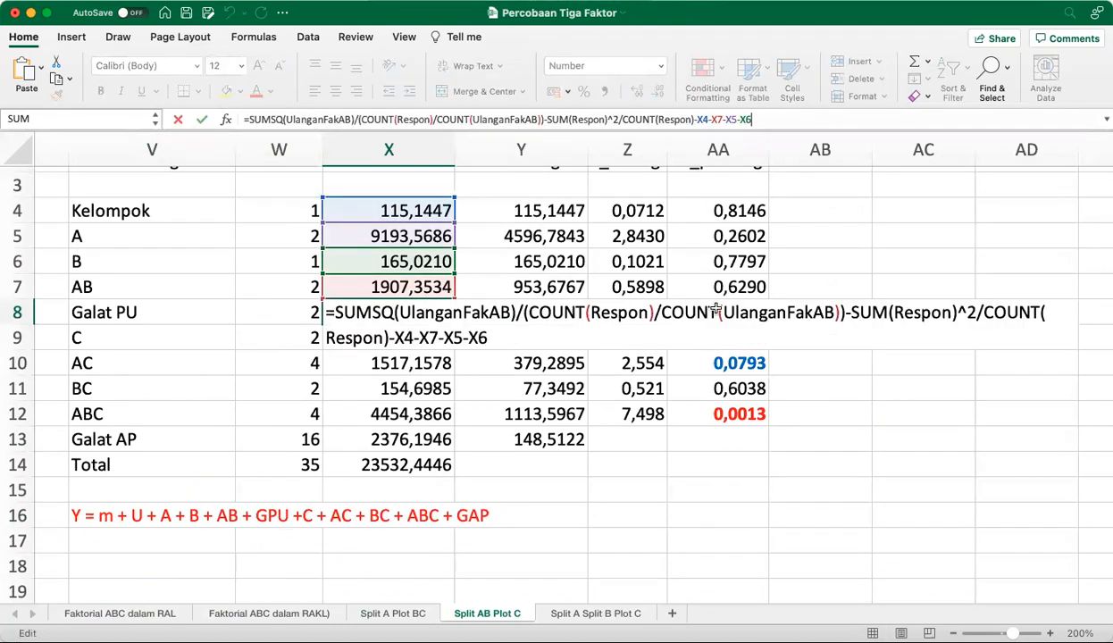
scroll(477, 284, "right", 2)
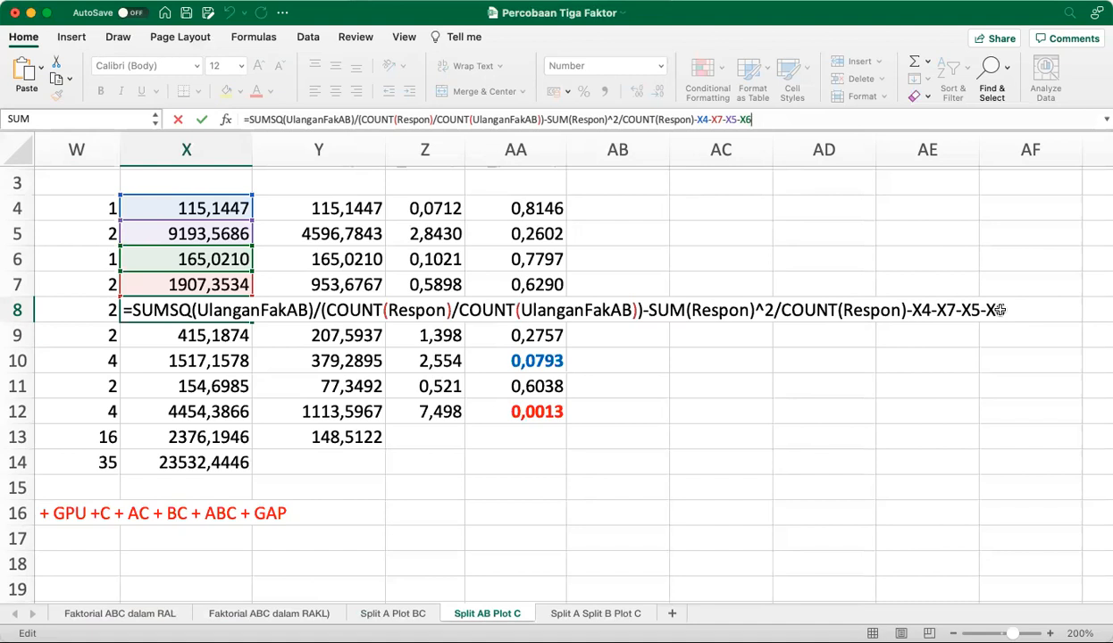
key("Return")
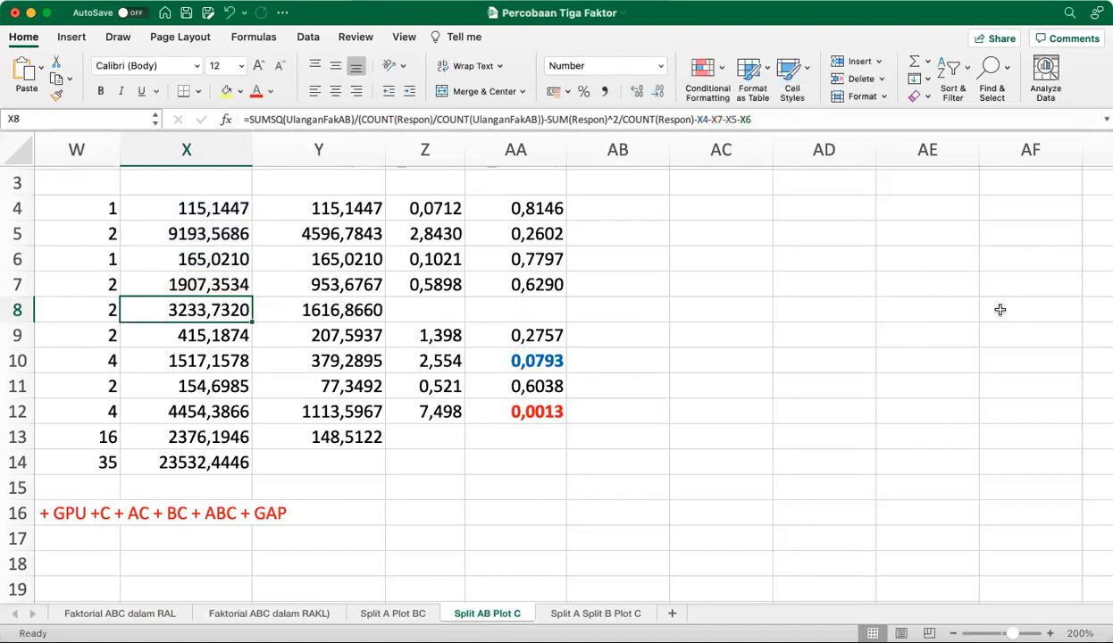
Examine the Split AB Plot C randomization notes, the random numbers and the AB main-plot layouts for both replications
key("Left")
key("Left")
key("Left")
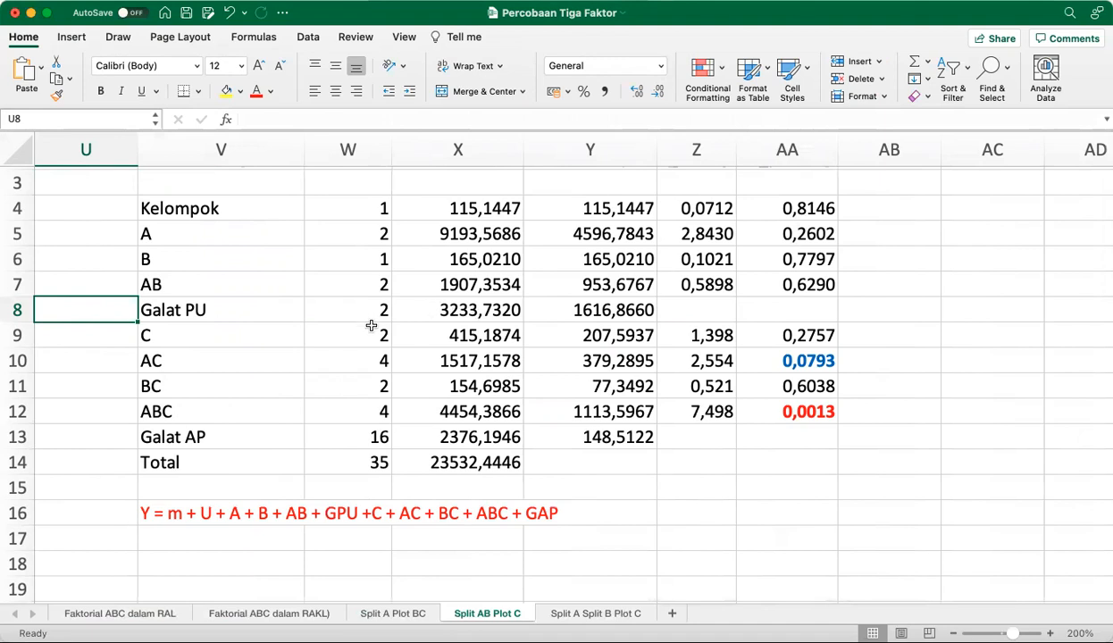
scroll(375, 385, "left", 10)
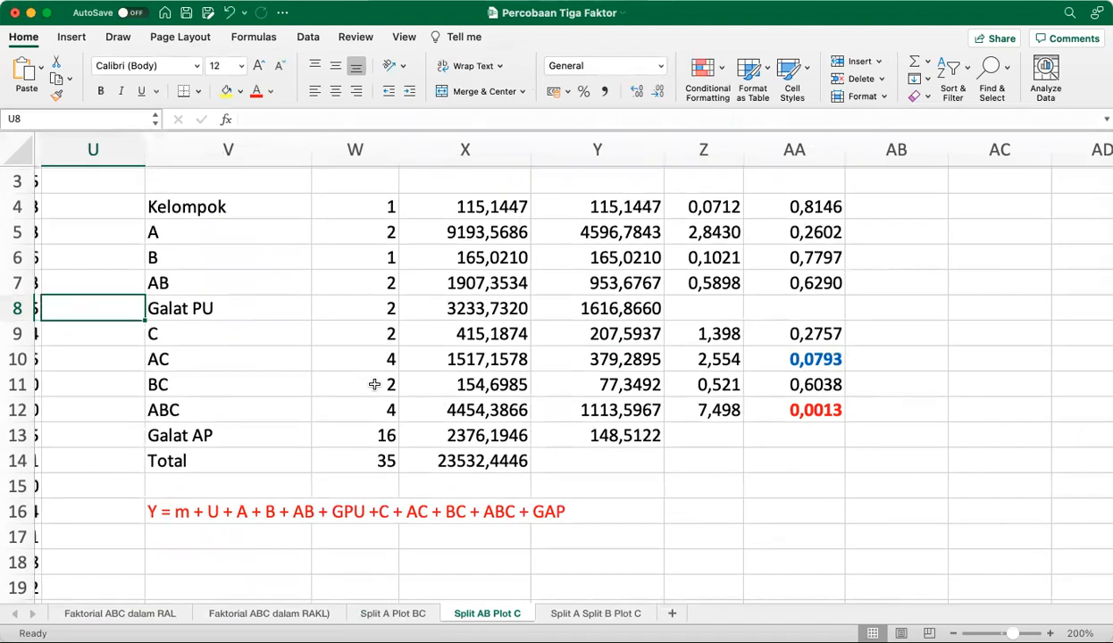
scroll(375, 384, "left", 5)
scroll(374, 384, "down", 2)
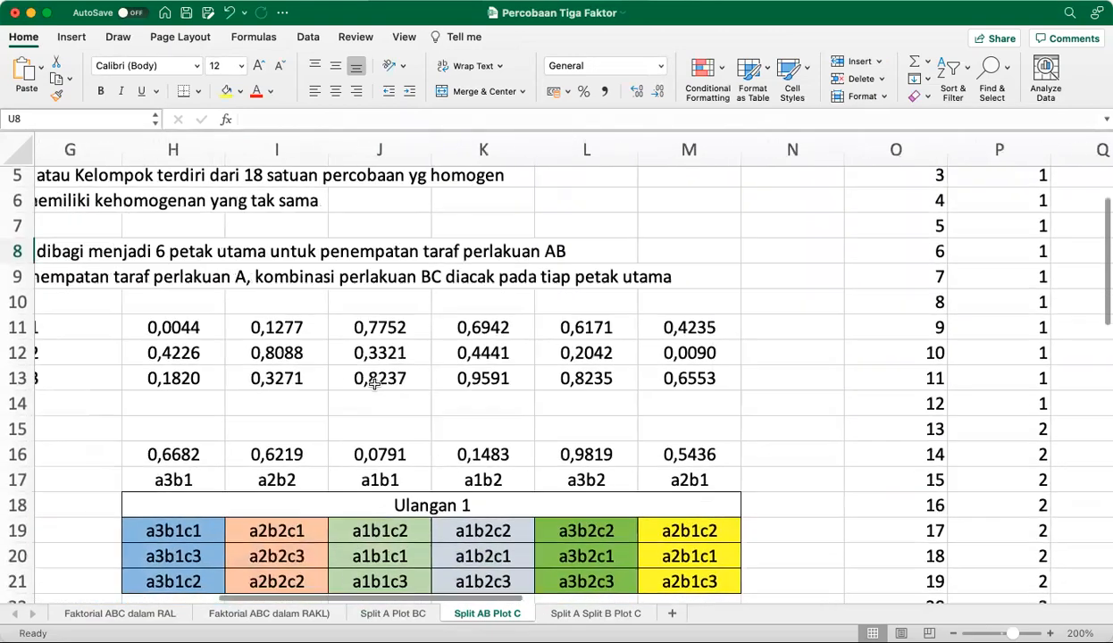
scroll(374, 385, "down", 5)
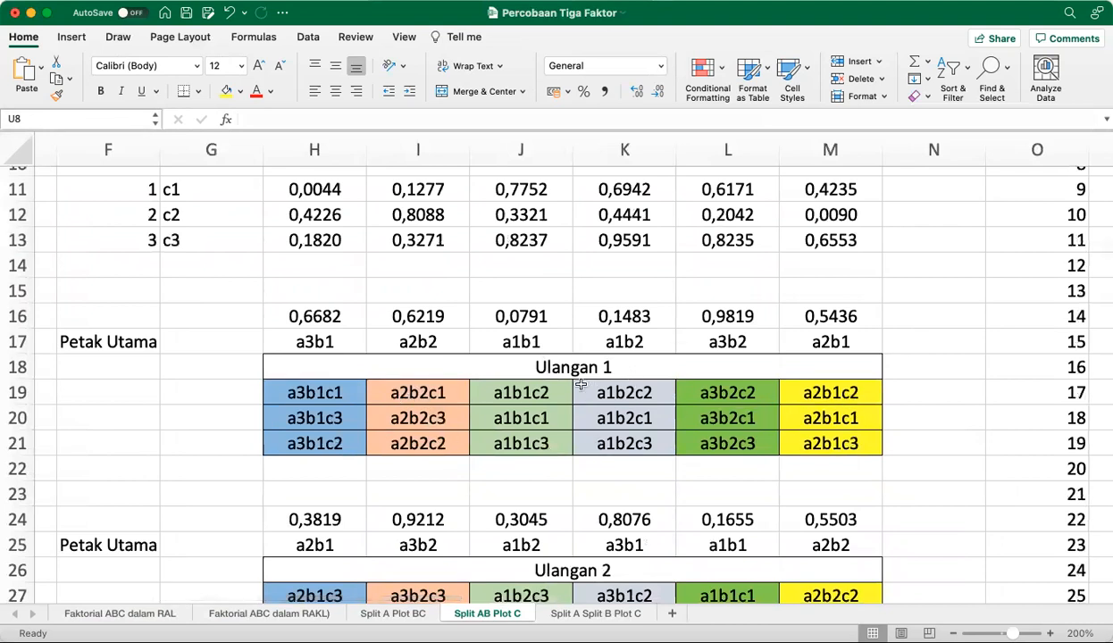
scroll(480, 366, "up", 5)
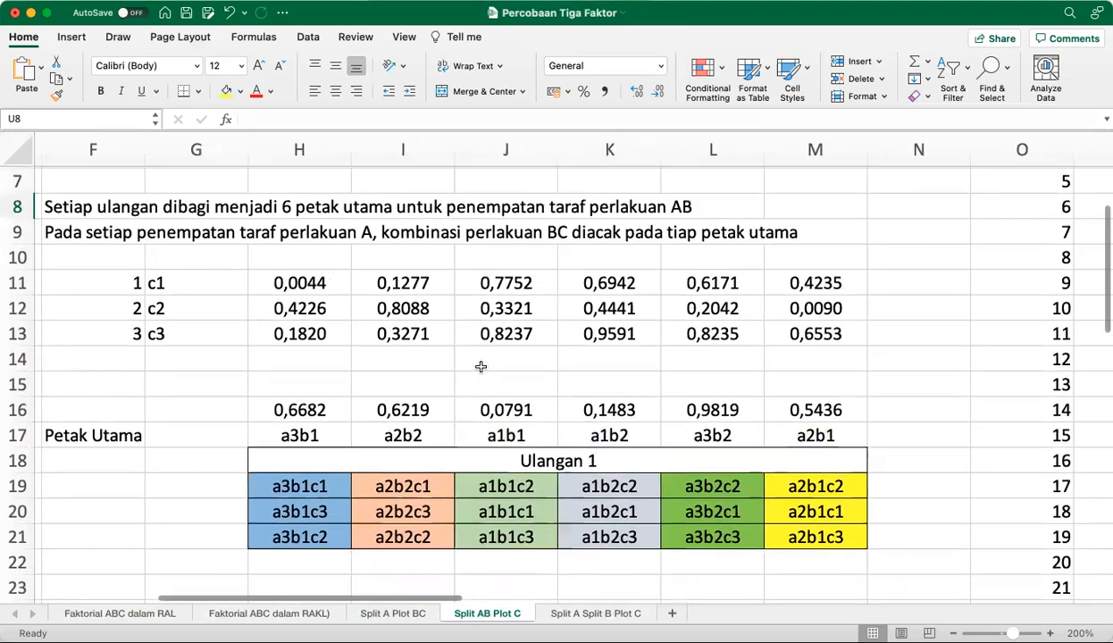
scroll(480, 366, "down", 2)
scroll(479, 366, "left", 2)
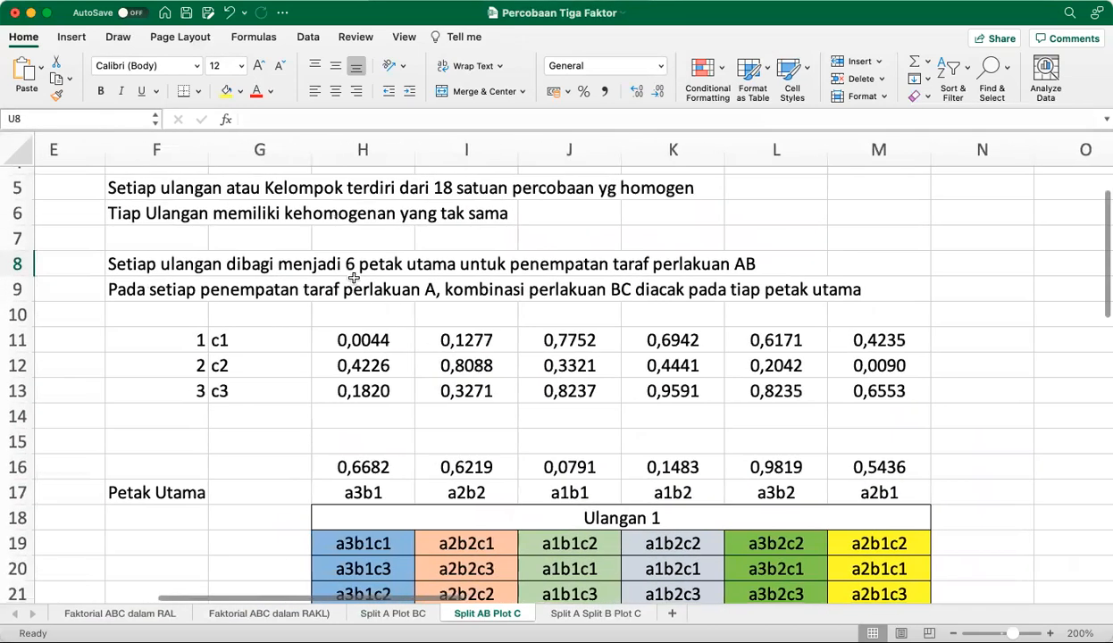
Examine the Split AB Plot C main-plot randomization and treatment layouts for Ulangan 1 and Ulangan 2, plus the response data
scroll(406, 476, "down", 3)
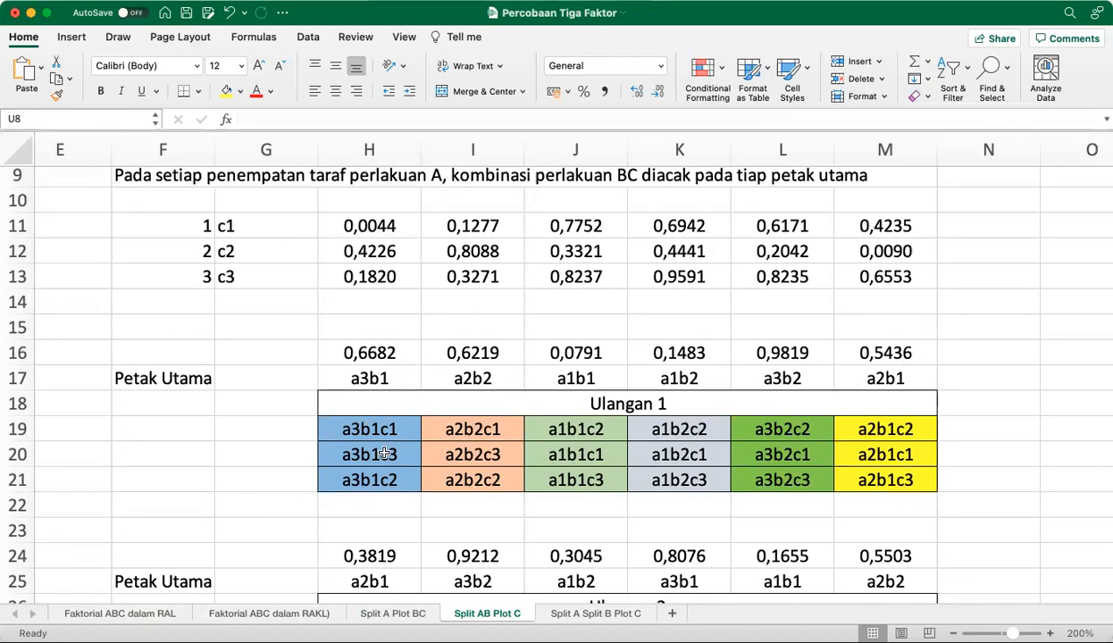
scroll(480, 479, "down", 5)
scroll(479, 480, "left", 1)
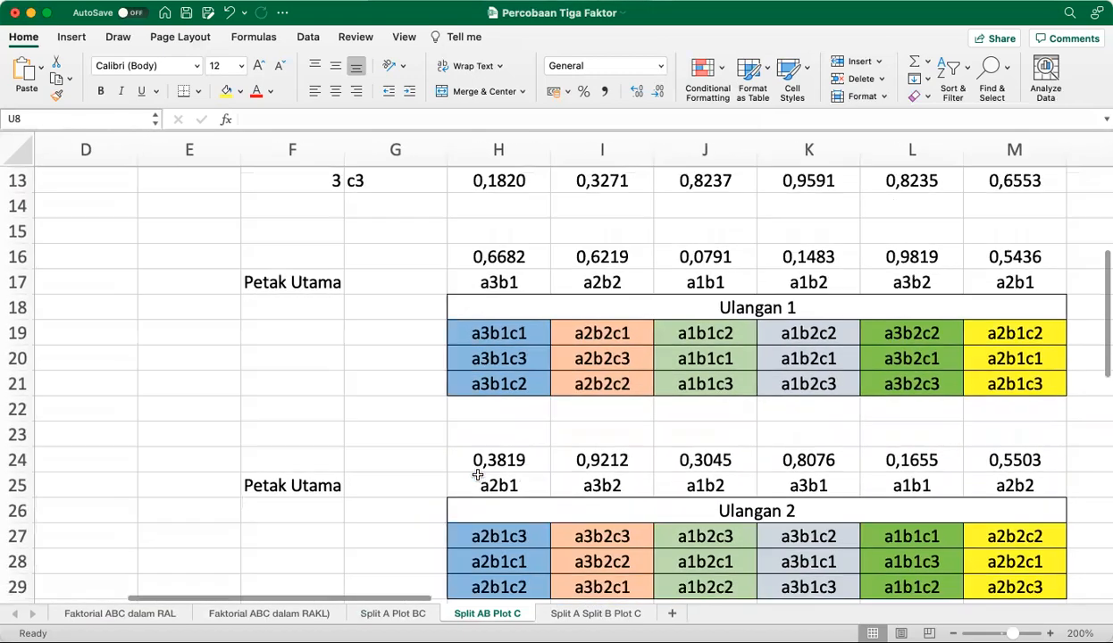
scroll(478, 475, "down", 1)
scroll(478, 475, "right", 3)
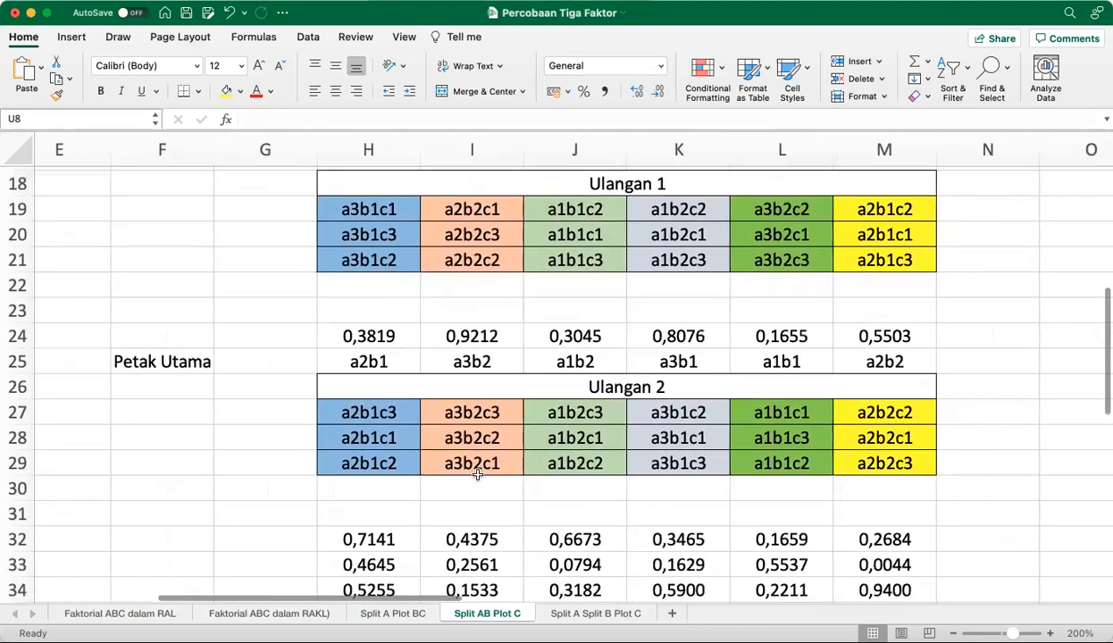
scroll(478, 475, "right", 4)
scroll(477, 474, "up", 3)
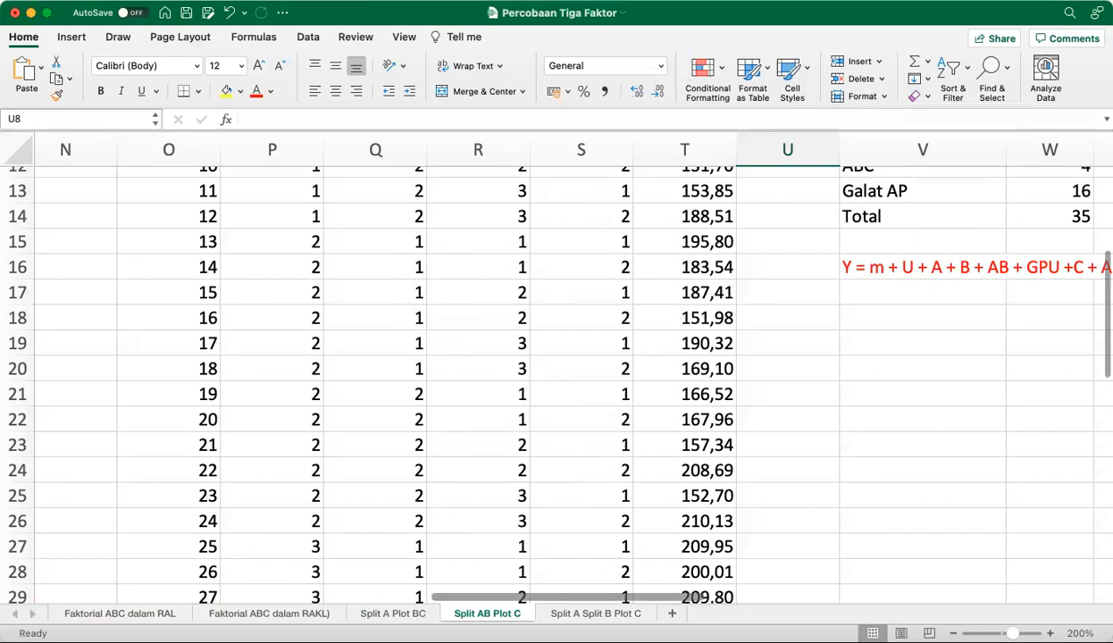
On the Split A Split B Plot C sheet, review the factor levels, linear model, plot-division notes and random numbers for factors A, B and C
left_click(608, 614)
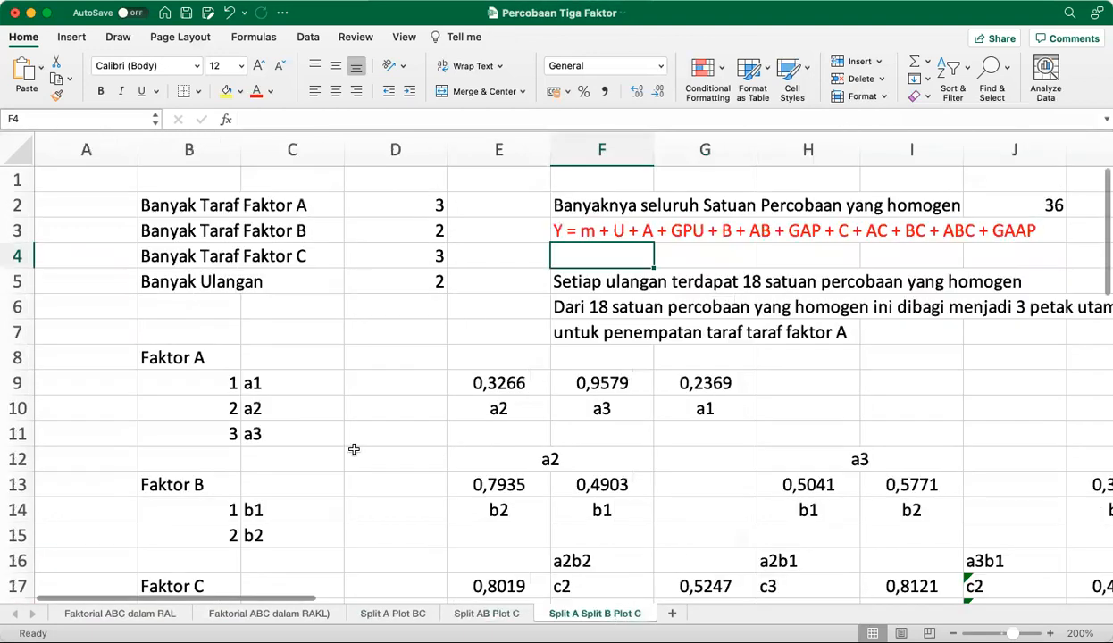
scroll(647, 247, "right", 3)
scroll(646, 248, "right", 5)
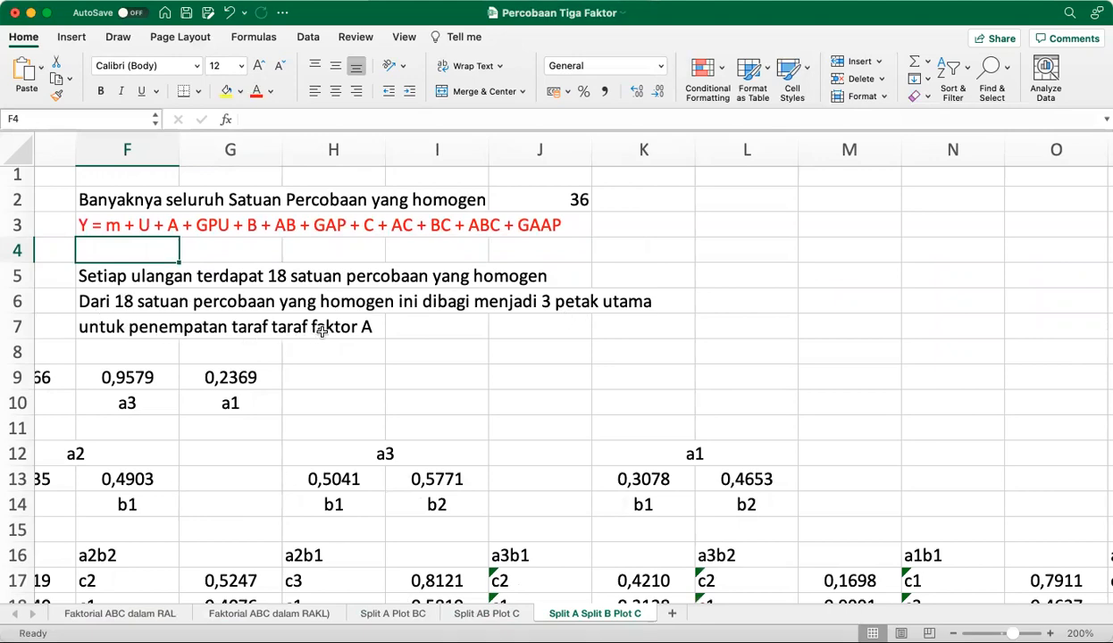
scroll(349, 329, "down", 3)
scroll(348, 330, "left", 4)
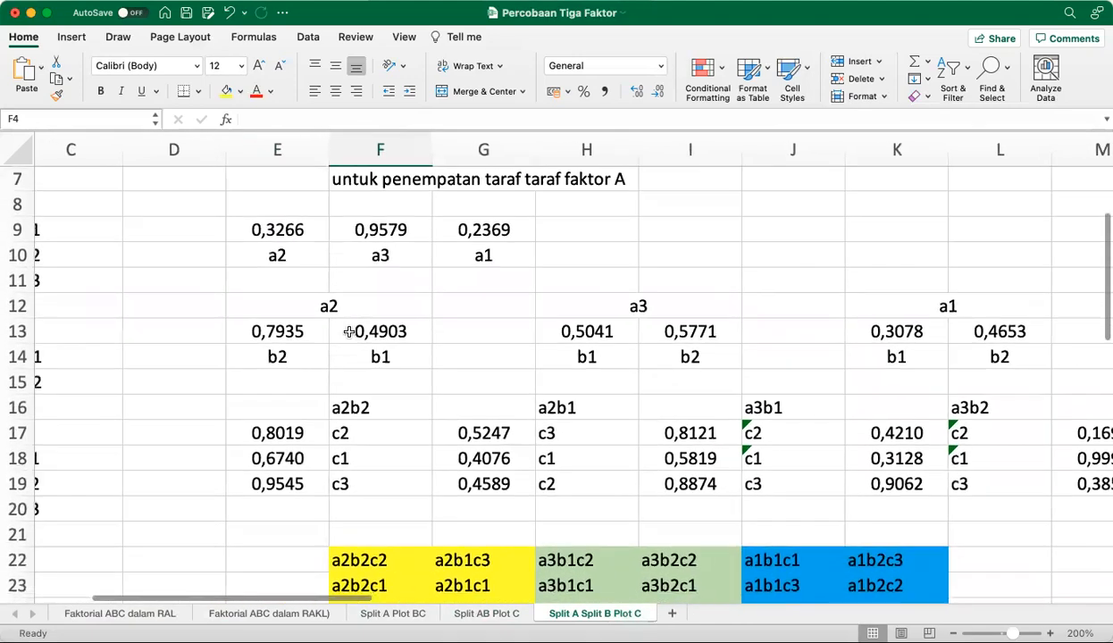
scroll(348, 333, "up", 3)
scroll(266, 333, "up", 1)
scroll(266, 334, "left", 2)
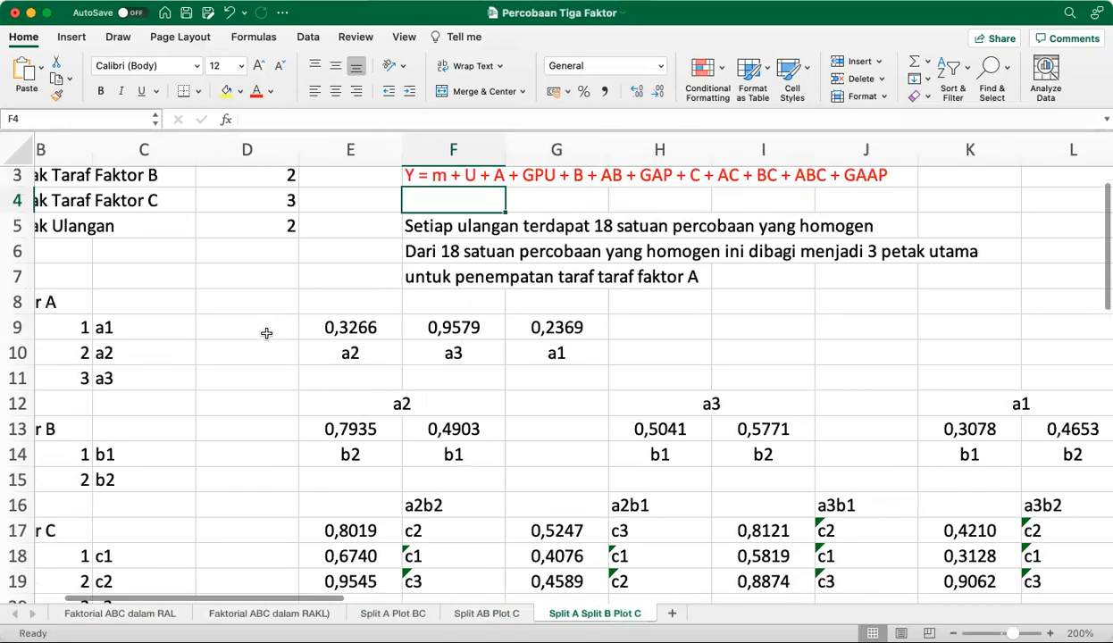
scroll(266, 333, "left", 1)
scroll(266, 333, "right", 1)
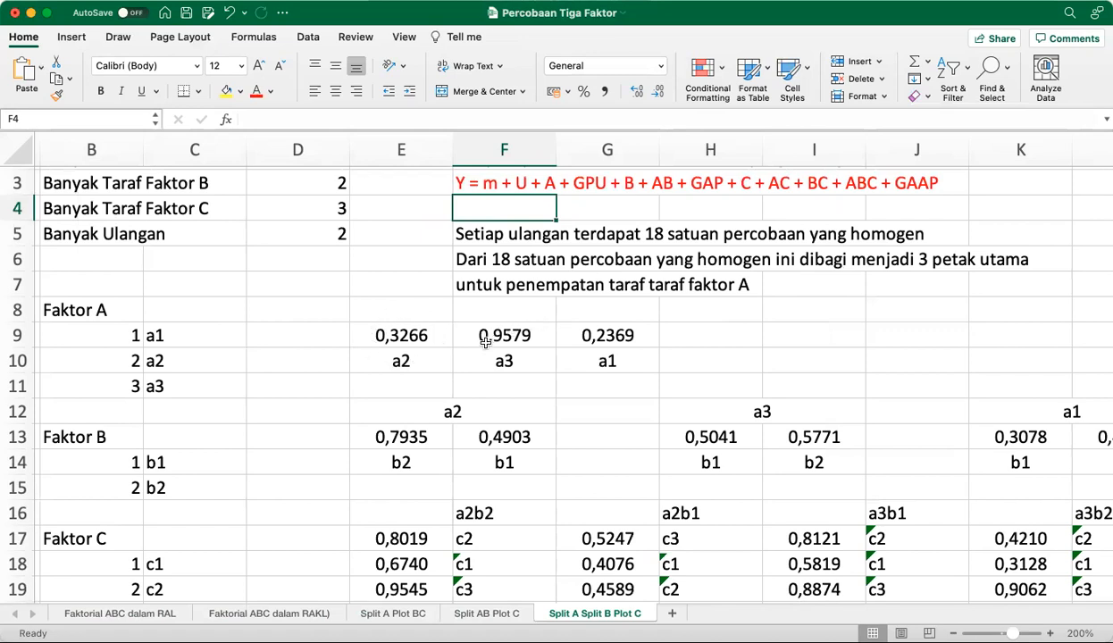
Redraw the random numbers for factors A, B and C by repeatedly copying the blank cell H9 onto itself
left_click(690, 336)
key("ctrl+c")
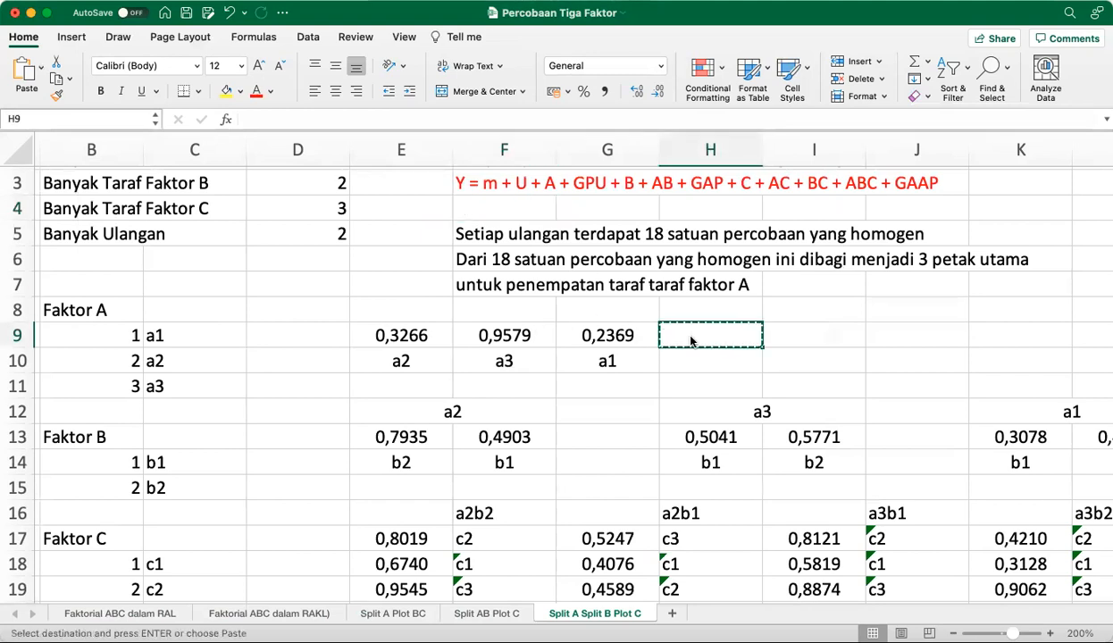
key("ctrl+v")
key("super+v")
key("super+v")
key("super+v")
key("super+v")
key("super+v")
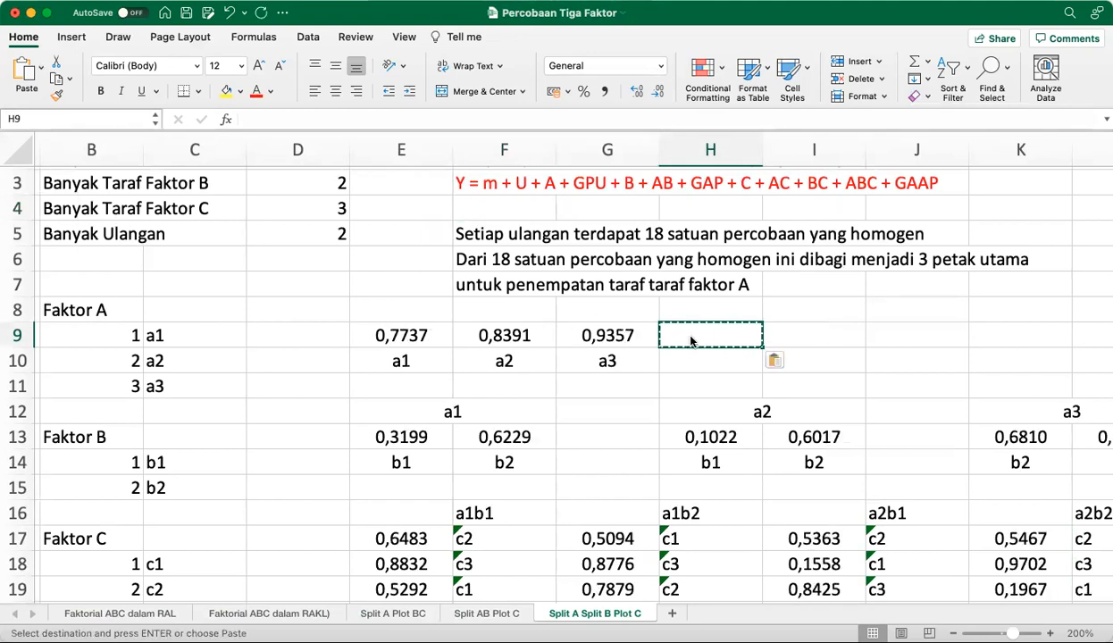
key("super+v")
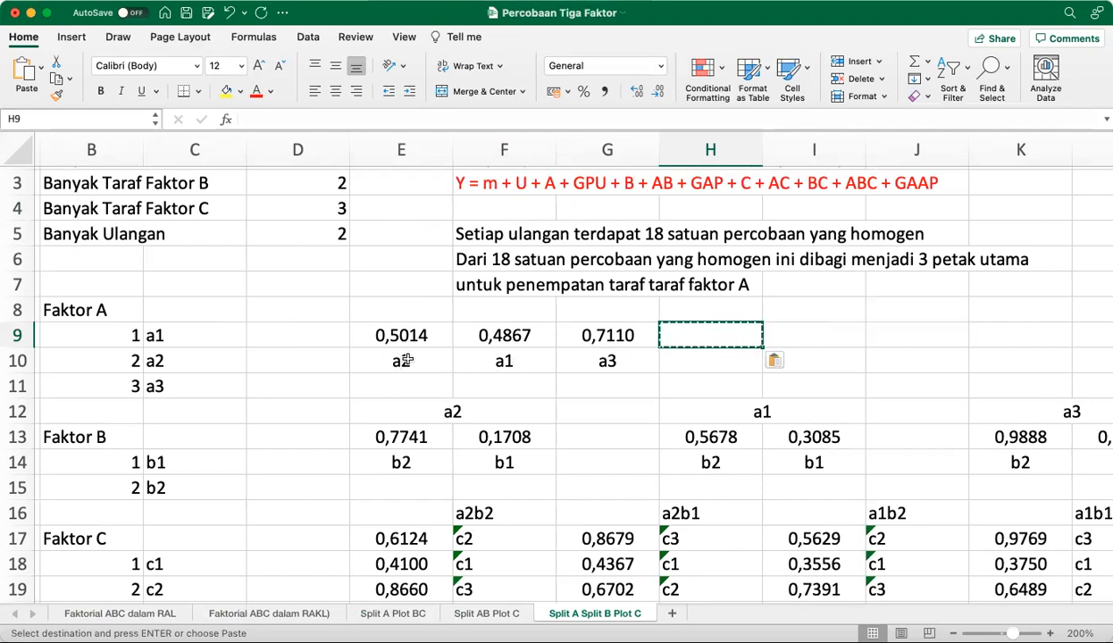
Review the factor C randomization and the coloured plot layout in F22:K24, then redraw the random numbers by repeatedly pasting the blank cell into E22
scroll(404, 360, "down", 3)
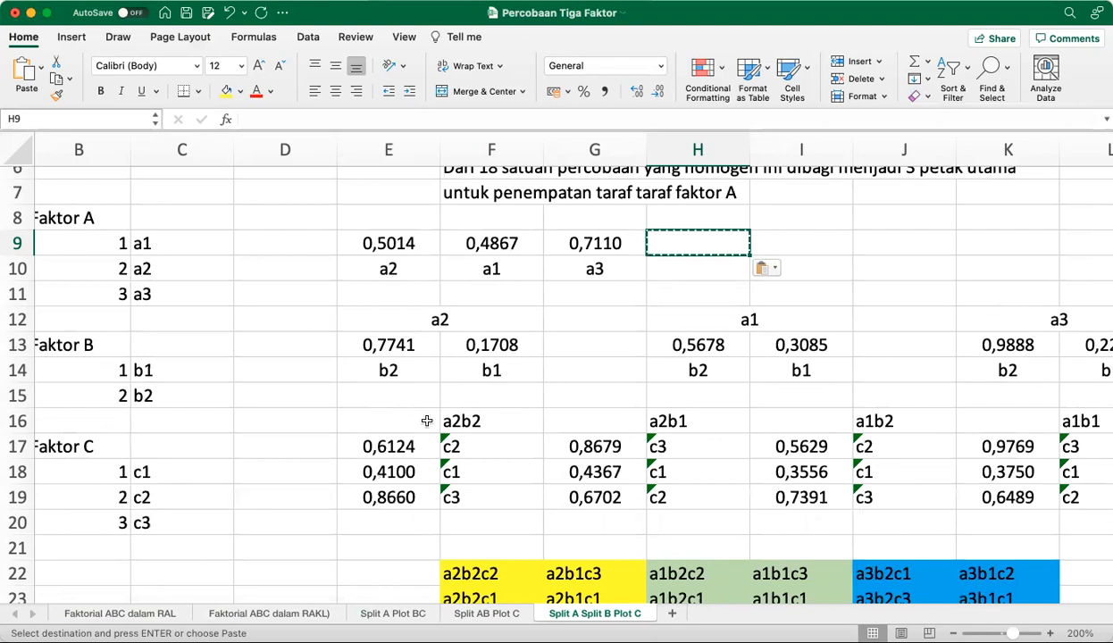
scroll(481, 435, "down", 2)
scroll(481, 435, "right", 1)
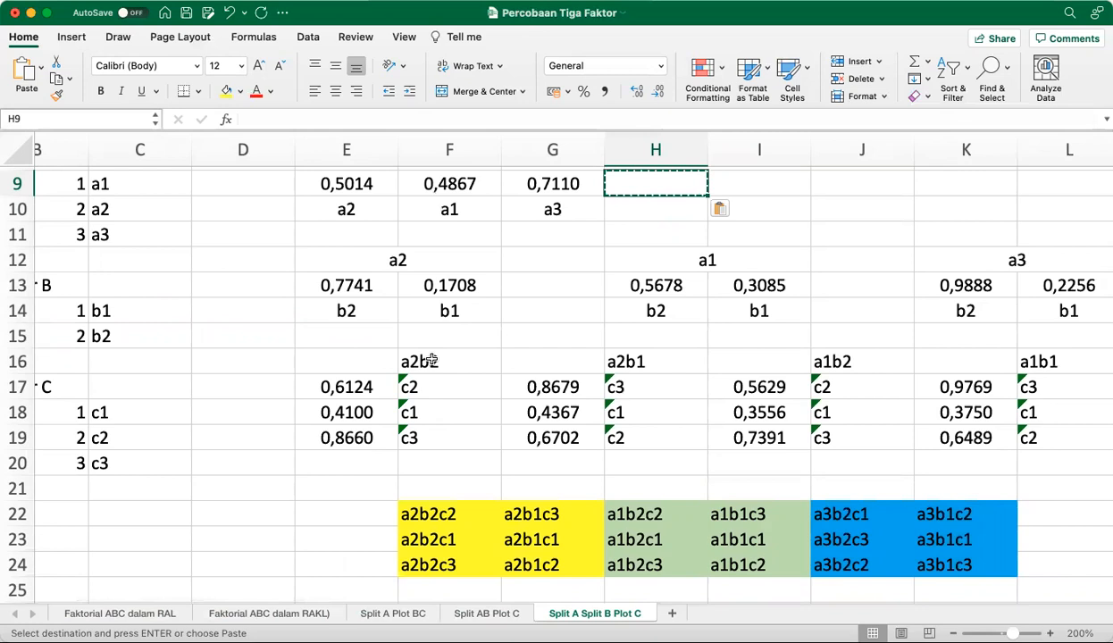
scroll(692, 427, "down", 4)
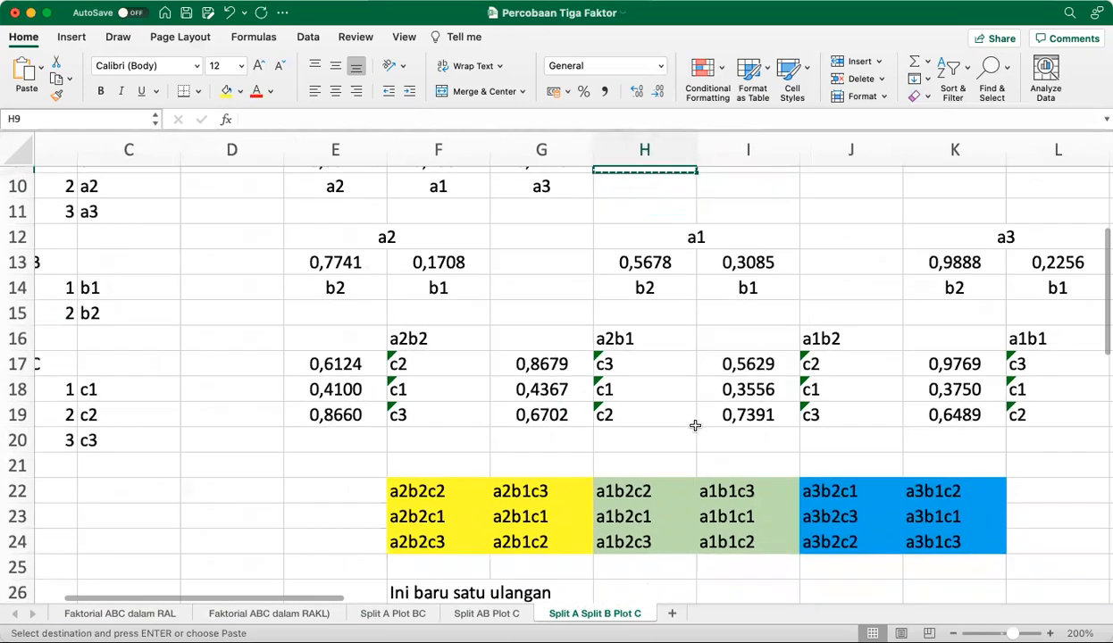
scroll(689, 427, "right", 1)
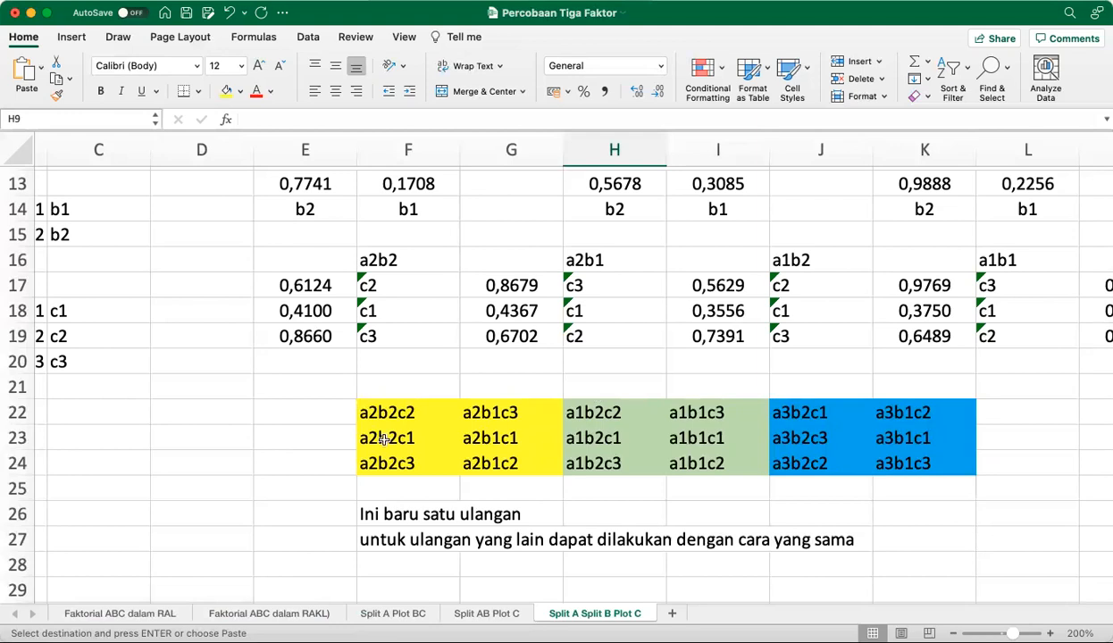
left_click(293, 405)
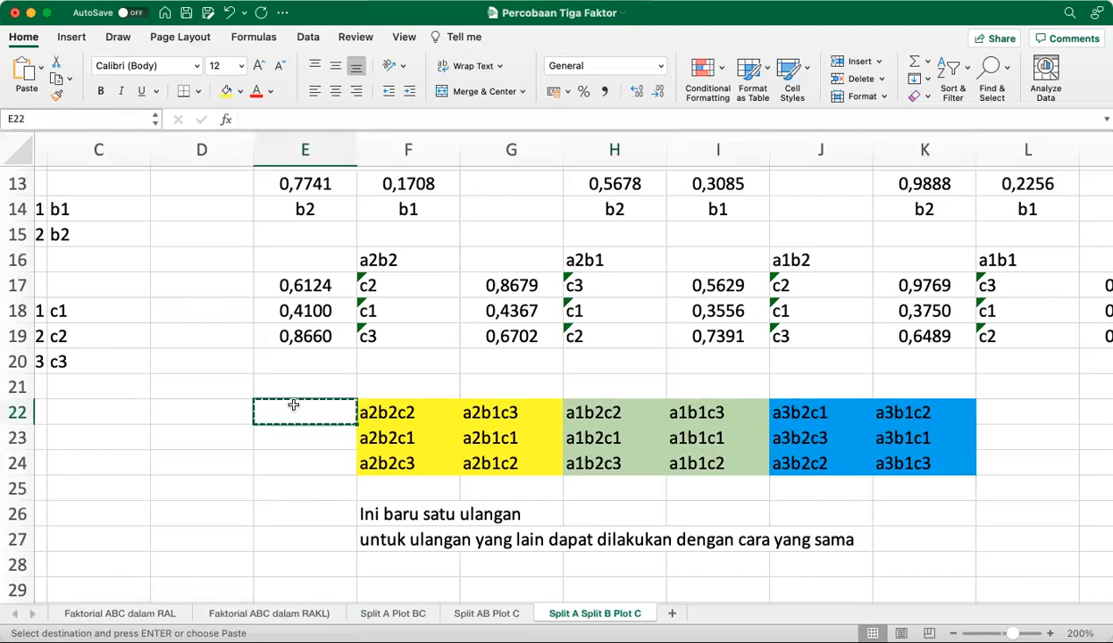
key("super+v")
key("super+v")
key("super+v")
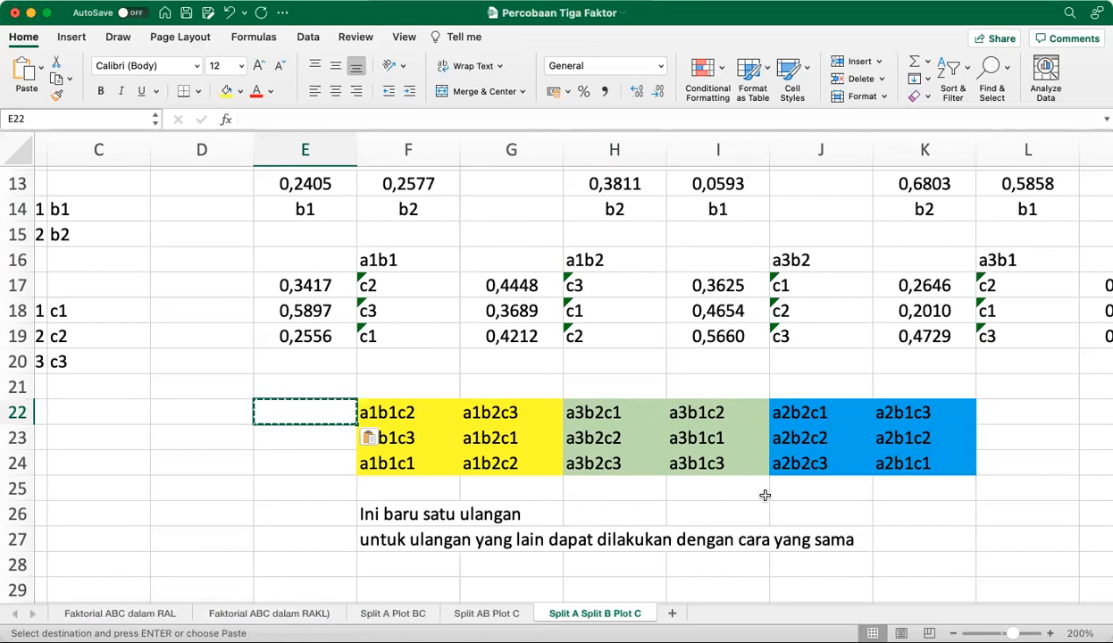
Return to the start of the sheet and examine the linear model in row 3, including its GPU, GAP and GAAP error terms
key("Right")
key("Right")
key("Right")
key("Right")
key("Right")
key("Right")
key("Right")
key("Right")
key("Right")
key("Right")
key("Right")
key("Right")
key("Right")
key("Right")
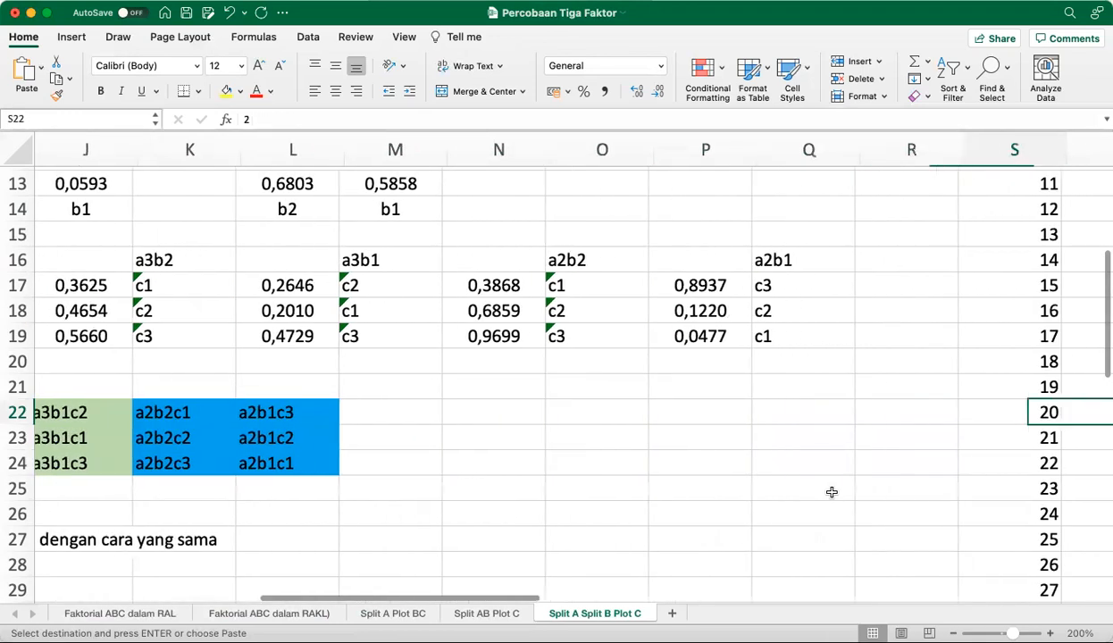
key("Up")
key("Up")
key("Up")
key("Up")
key("Up")
key("Up")
key("Up")
key("Up")
key("Up")
key("Up")
key("Up")
key("Up")
key("Up")
key("Up")
key("Up")
key("Up")
key("Up")
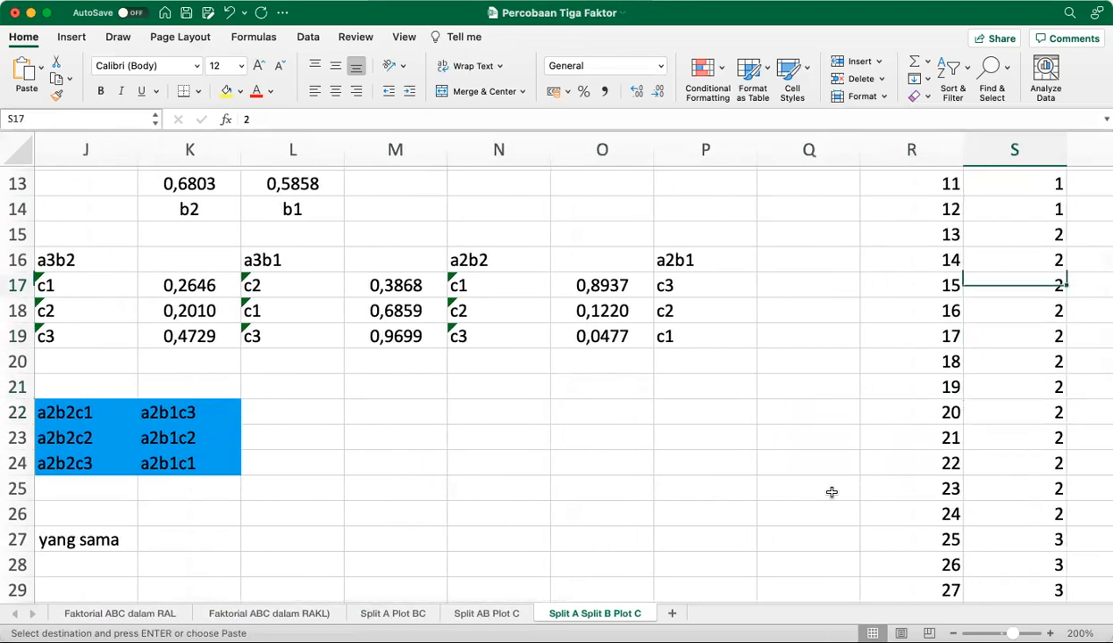
key("Up")
key("Up")
key("Up")
key("Up")
key("Left")
key("Left")
key("Left")
key("Left")
key("Left")
key("Left")
key("Left")
key("Left")
key("Left")
key("Left")
key("Left")
key("Left")
key("Left")
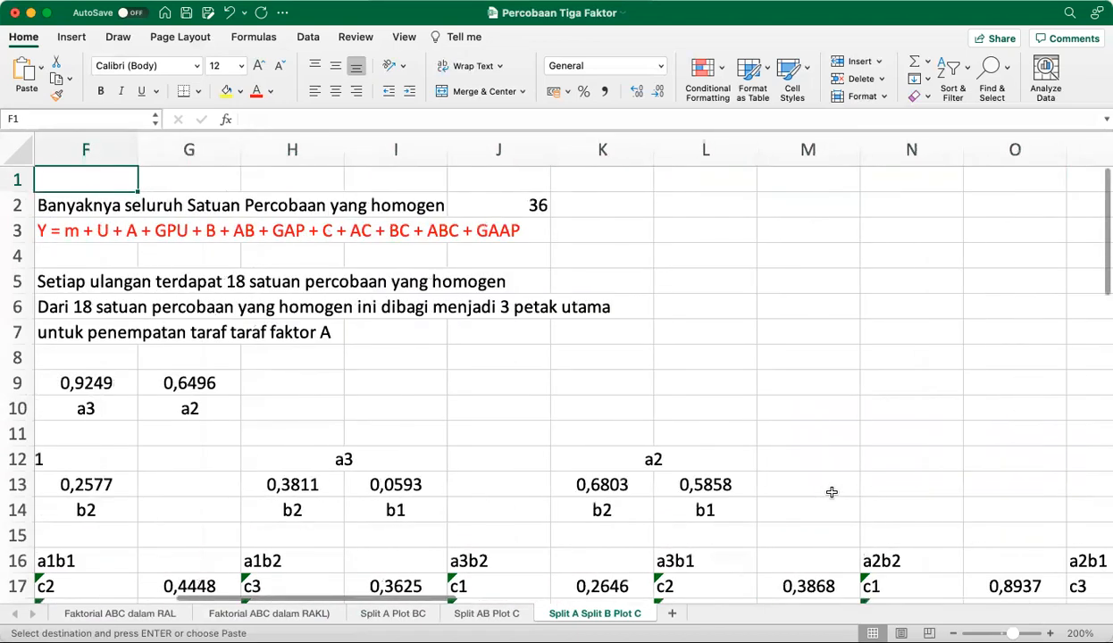
key("Left")
key("Left")
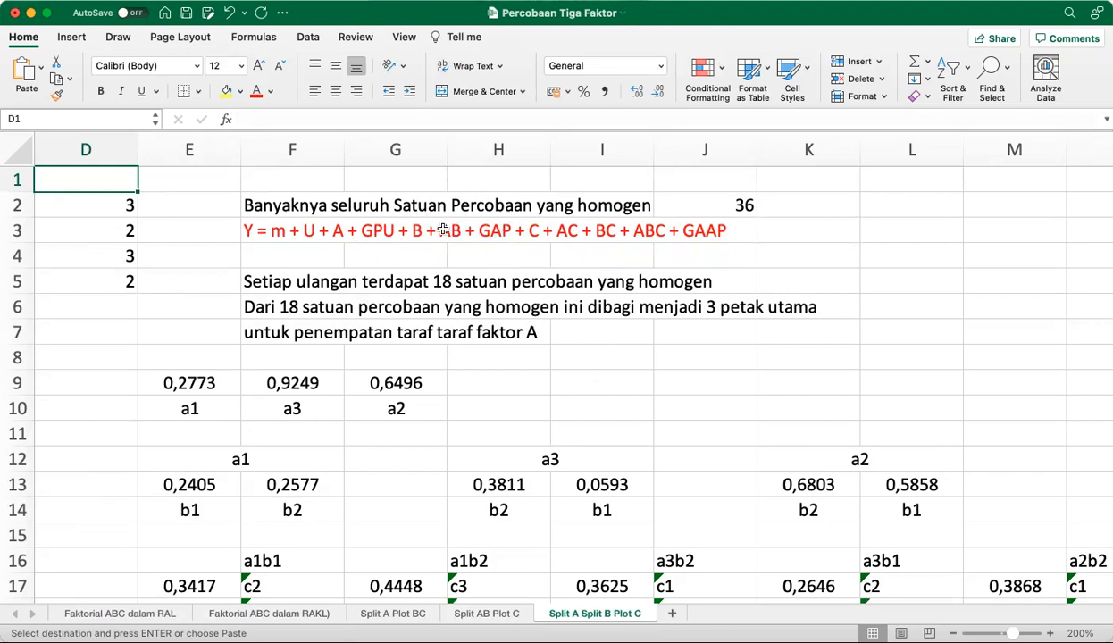
left_click(556, 234)
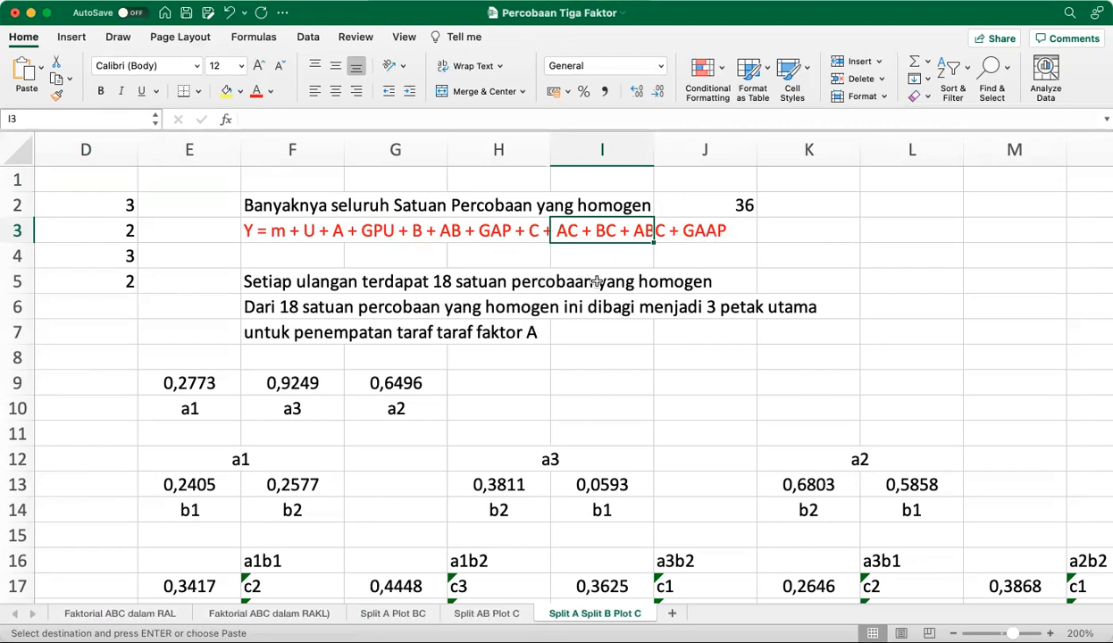
Review the Split A Split B Plot C response data and the analysis of variance table from Kelompok to Total
scroll(596, 281, "right", 10)
scroll(596, 281, "right", 6)
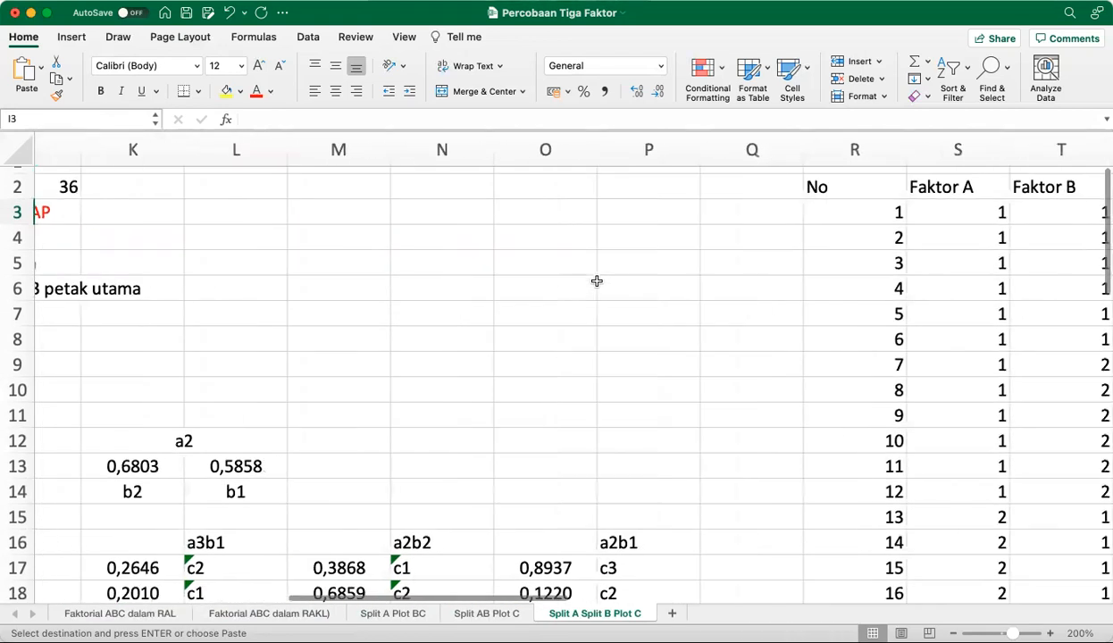
scroll(596, 281, "down", 5)
scroll(597, 281, "right", 7)
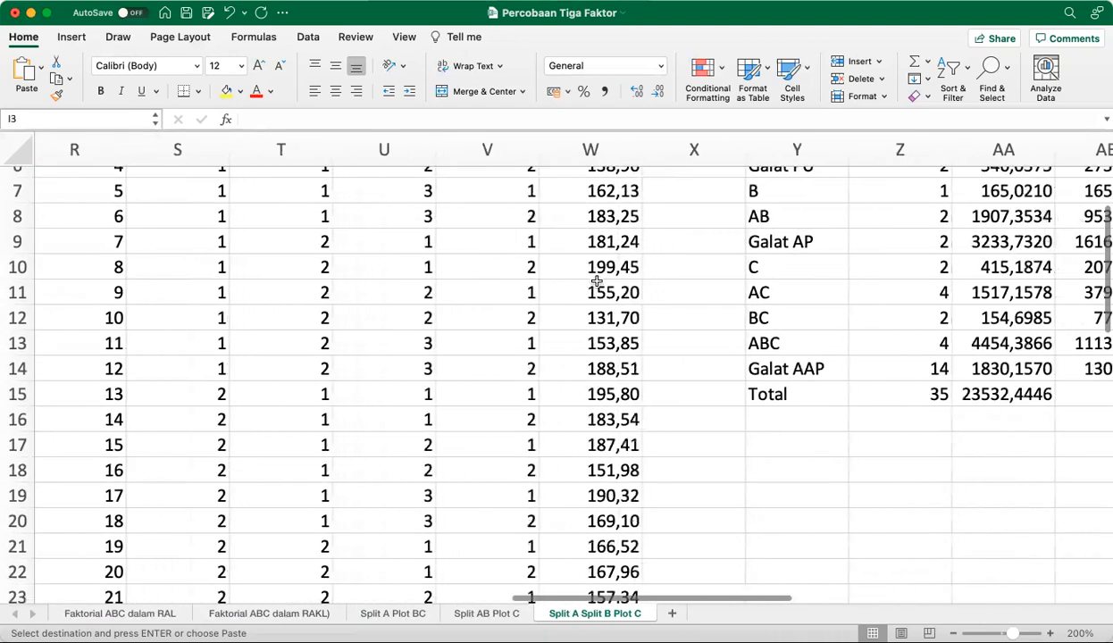
scroll(596, 281, "up", 1)
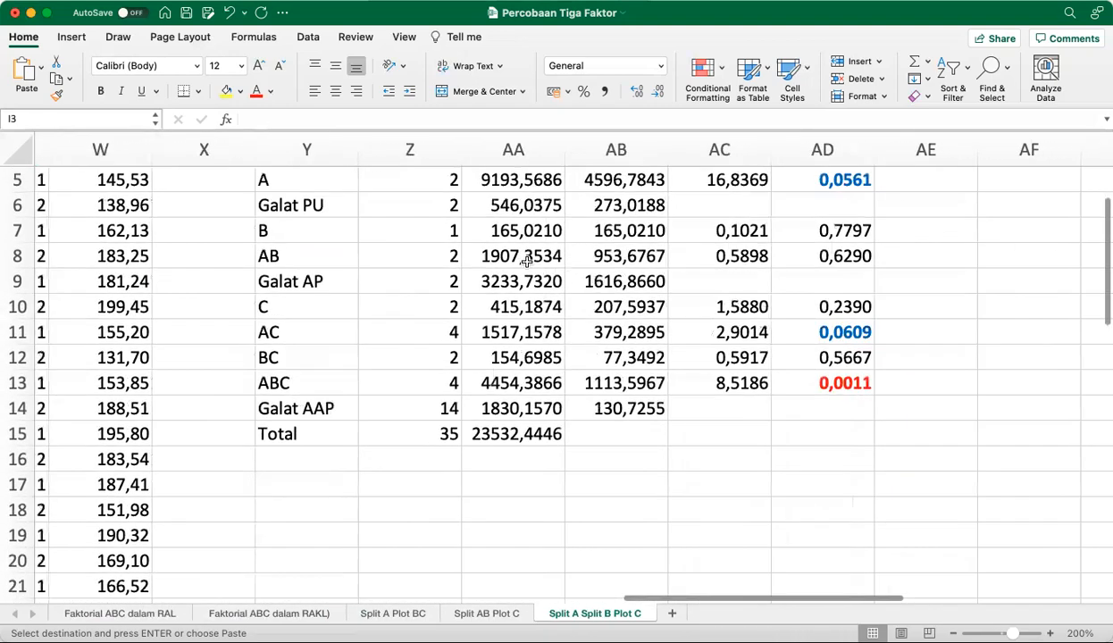
scroll(511, 255, "up", 3)
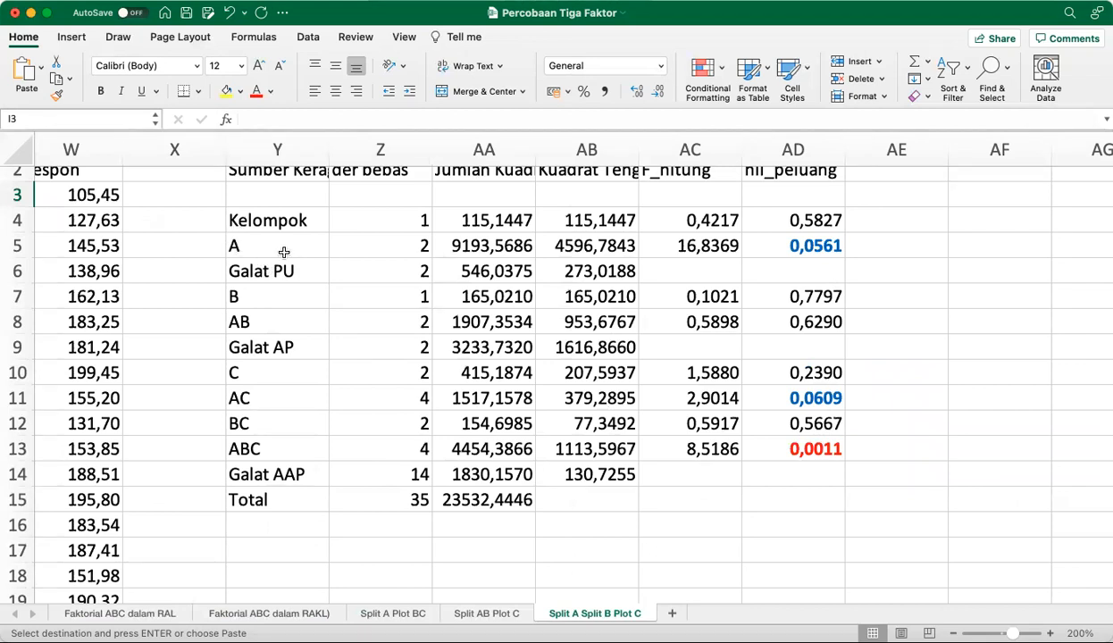
Inspect the Galat PU sum-of-squares formula in AA6, including its UlanganFaktorA terms and the subtraction of AA4 and AA5
left_click(497, 271)
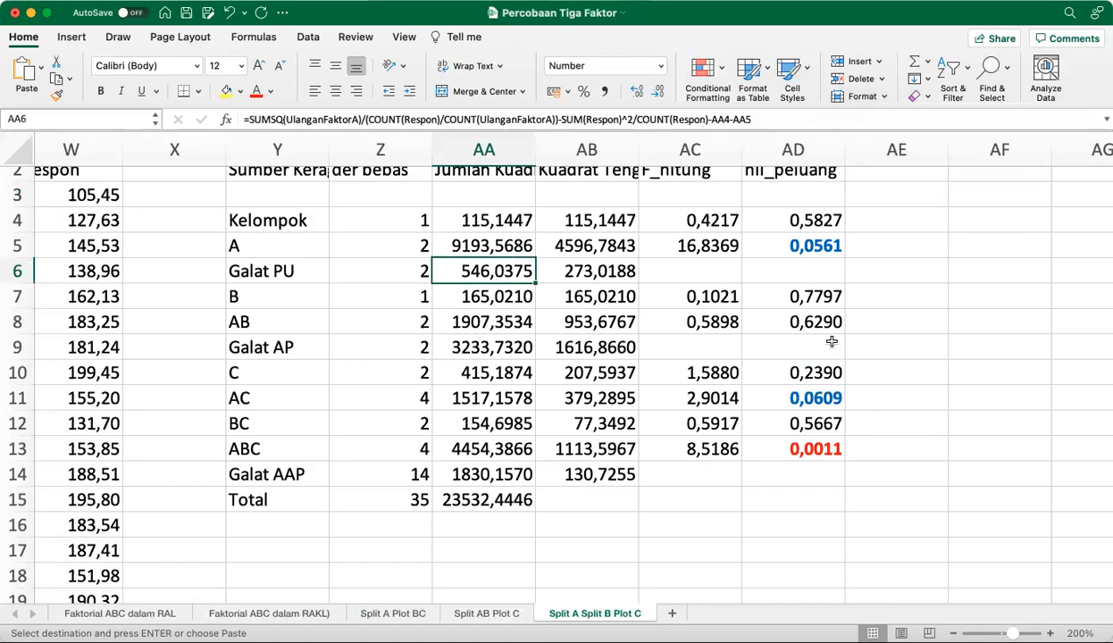
scroll(830, 342, "up", 1)
scroll(831, 342, "right", 5)
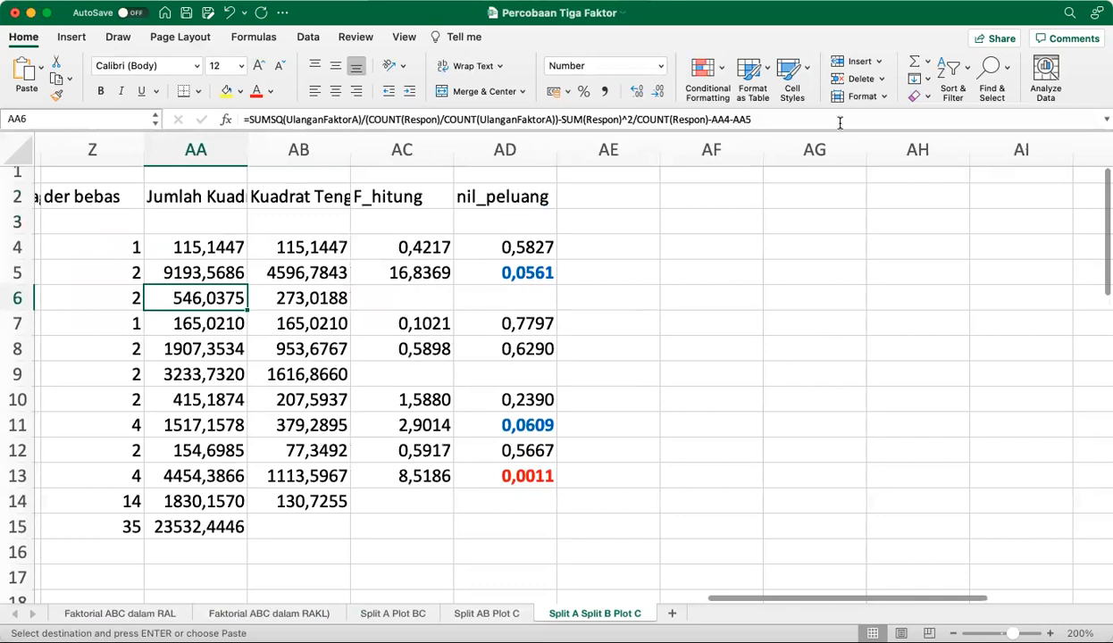
left_click(809, 119)
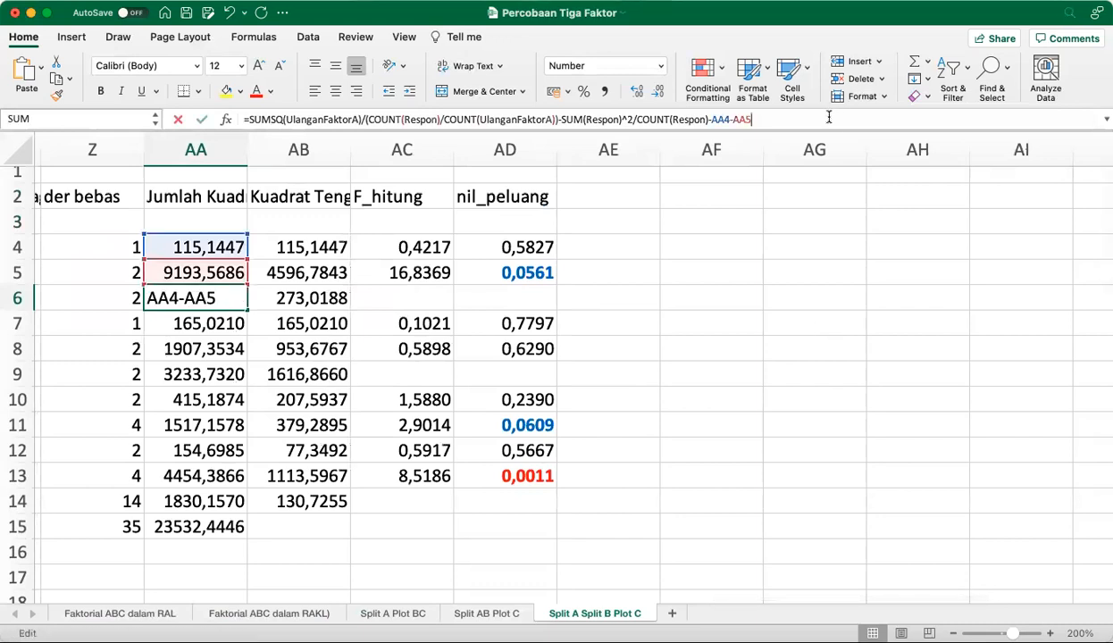
left_click(217, 300)
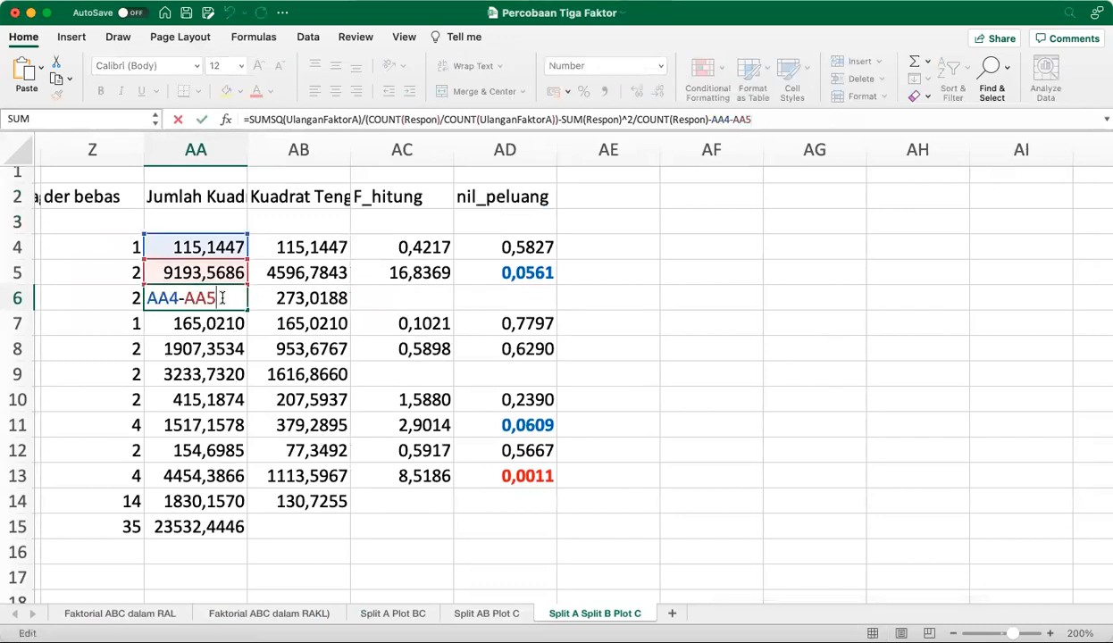
left_click(774, 119)
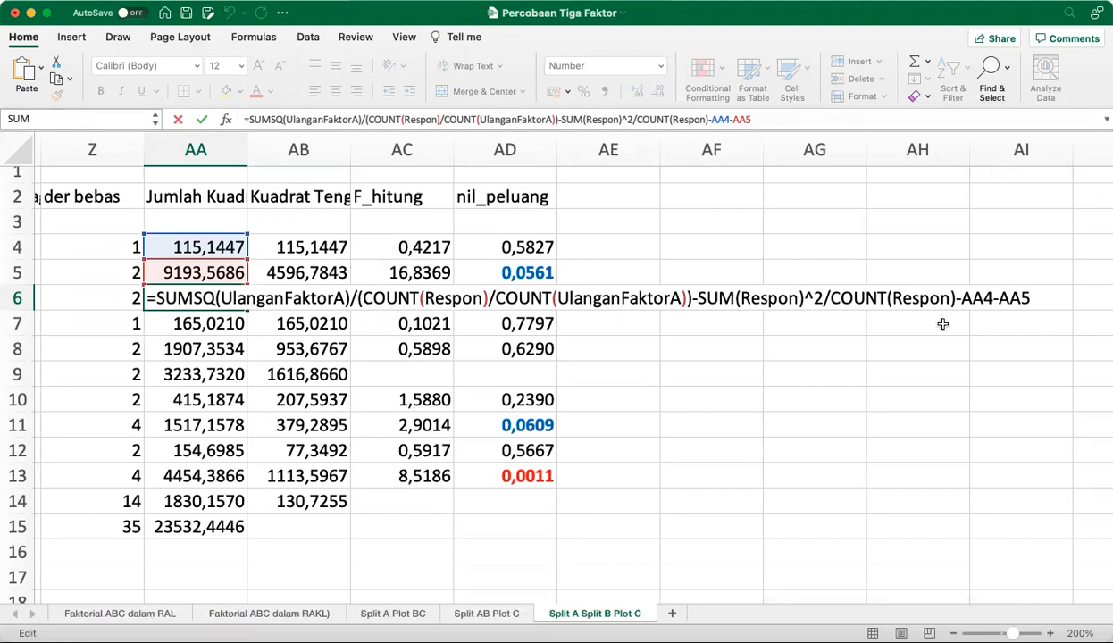
key("Return")
Inspect the Galat AP sum-of-squares formula in AA9, including its UlanganFakAB terms and the subtraction of AA4, AA8, AA5 and AA7
scroll(254, 405, "left", 2)
scroll(254, 404, "left", 1)
scroll(263, 398, "up", 1)
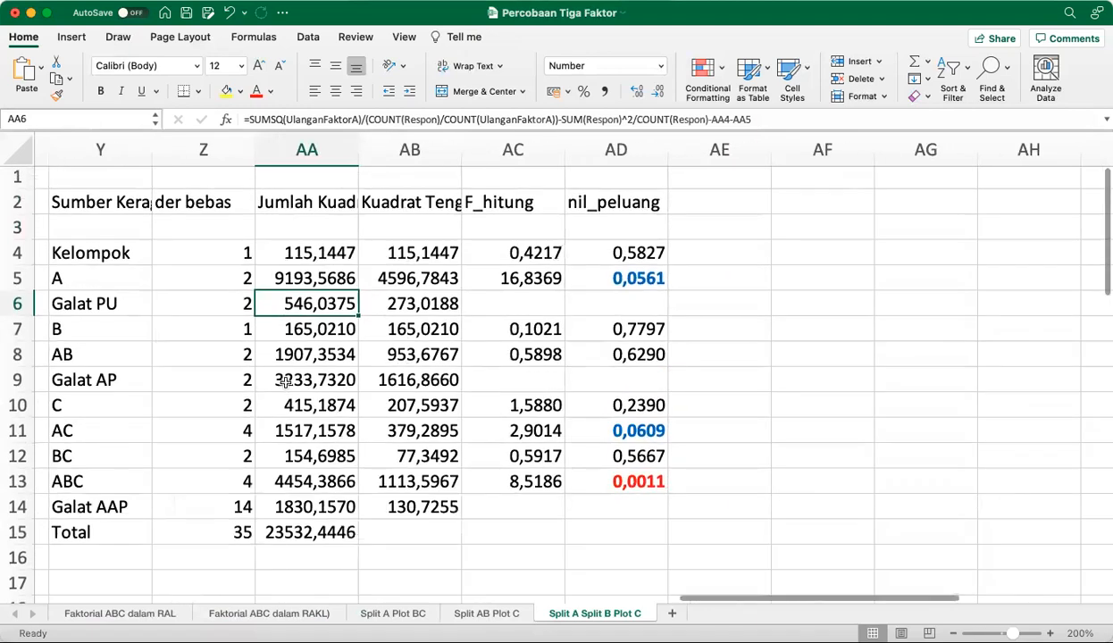
left_click(280, 382)
scroll(280, 382, "right", 3)
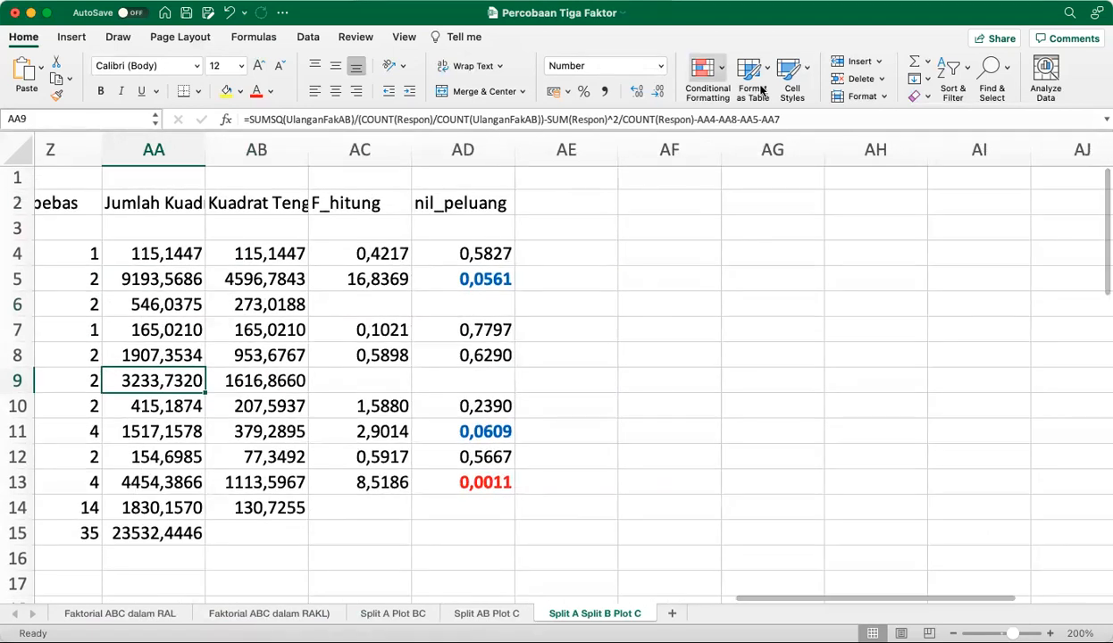
left_click(827, 116)
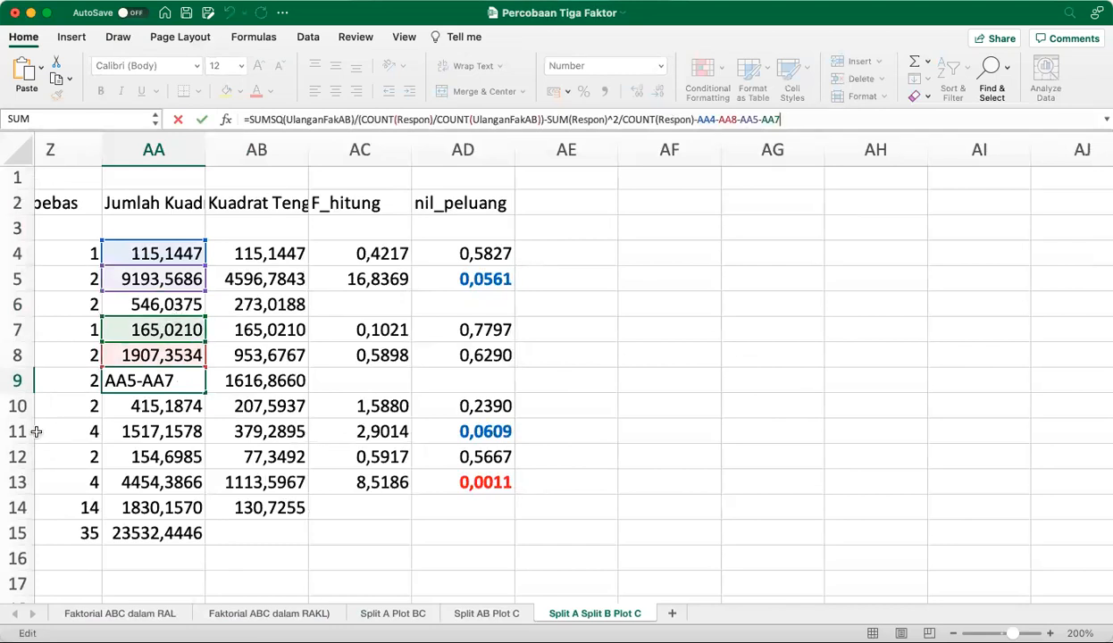
left_click(176, 381)
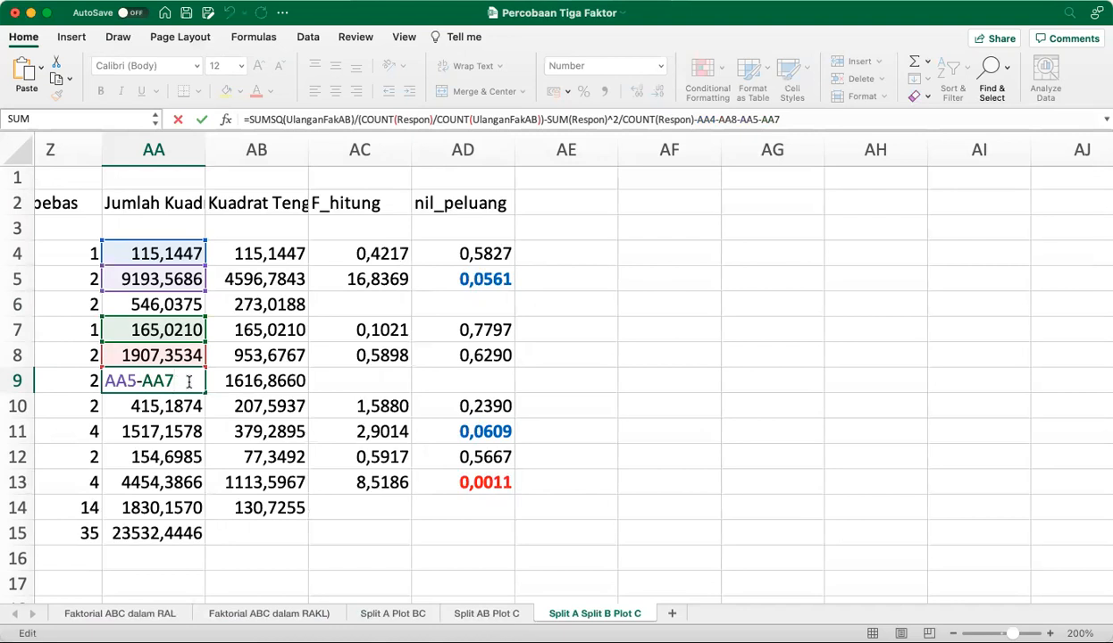
left_click(888, 119)
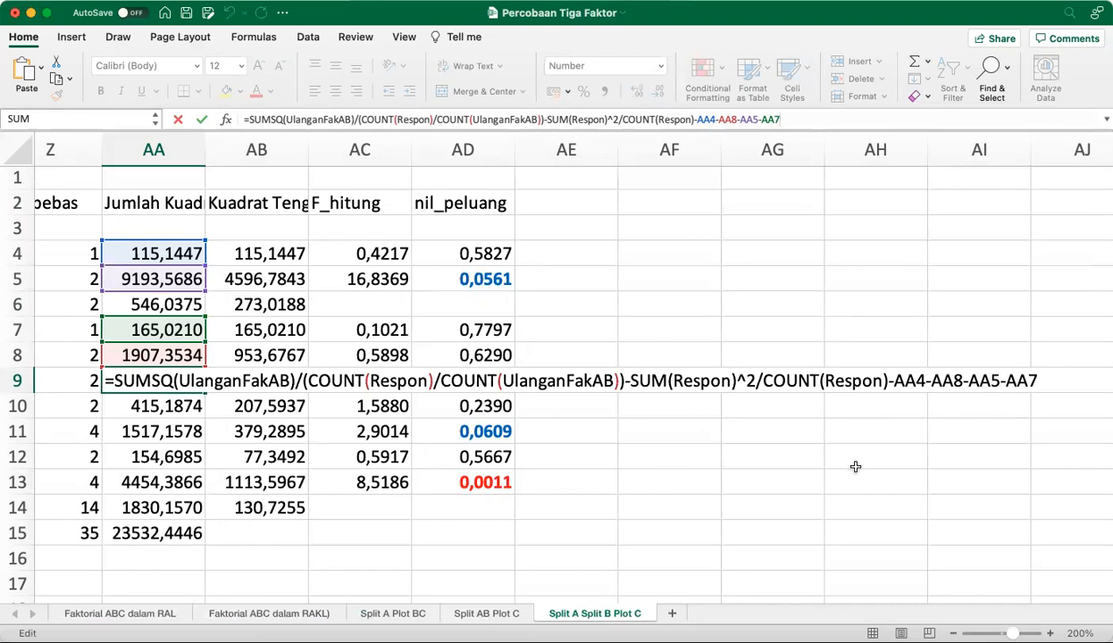
scroll(855, 464, "left", 3)
scroll(855, 465, "down", 1)
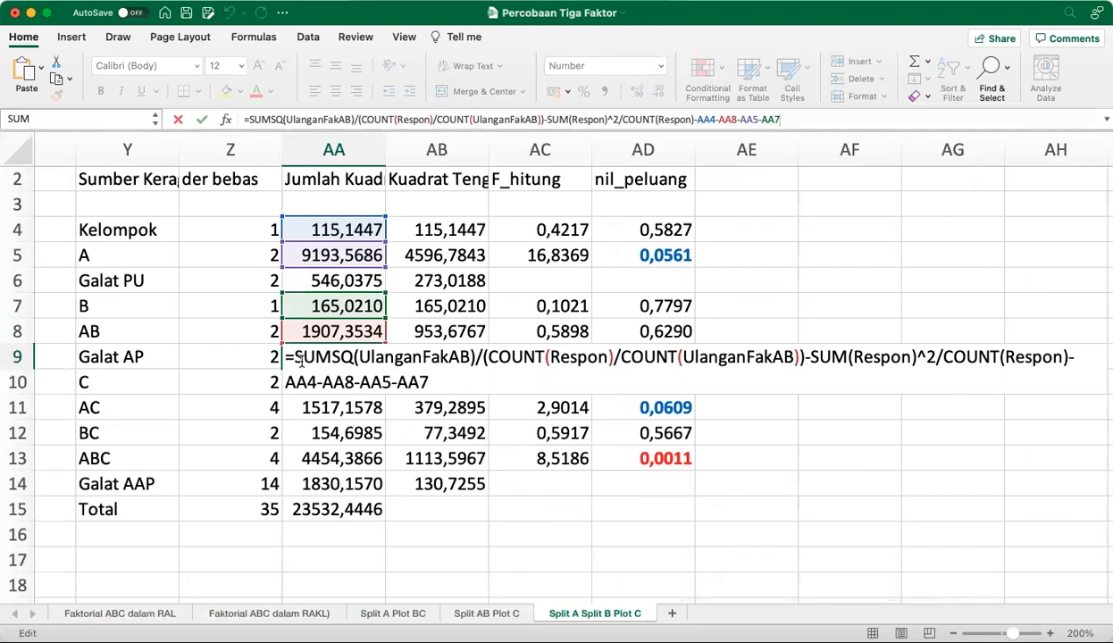
Check the Galat AAP sum-of-squares formula in AA14, and select AA4:AA14 to compare their sum with the Total row
left_click(335, 483)
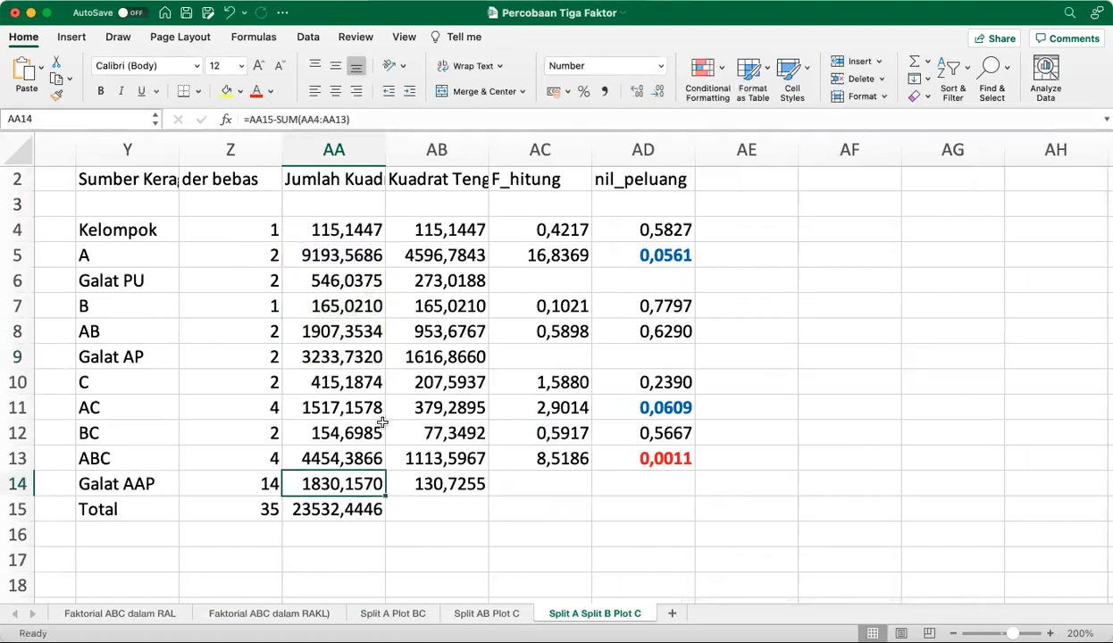
left_click_drag(318, 225, 326, 483)
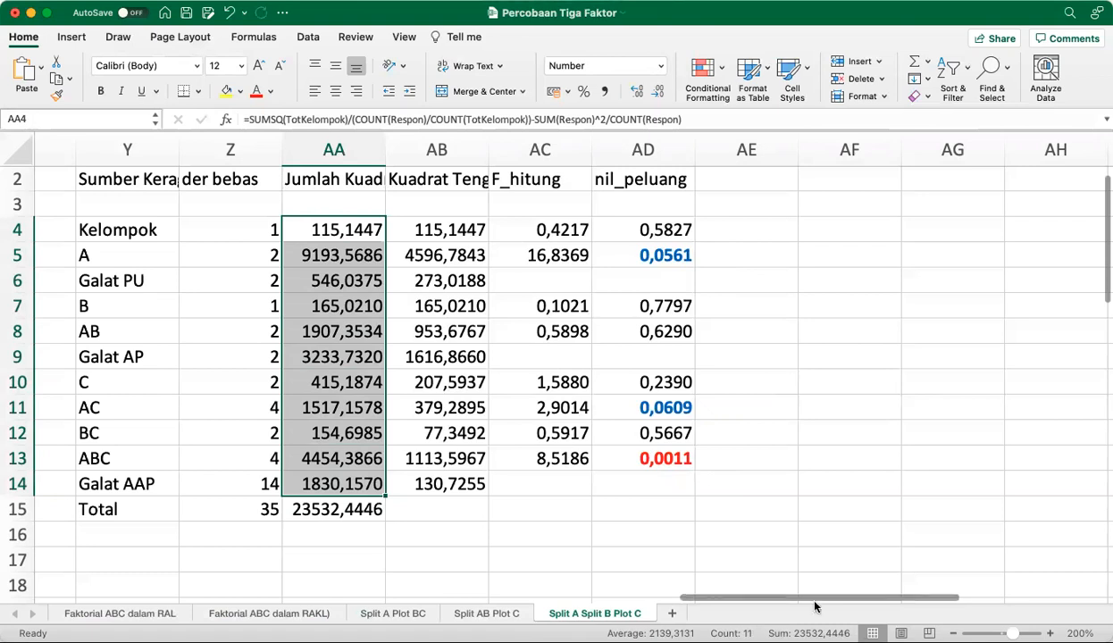
left_click(493, 508)
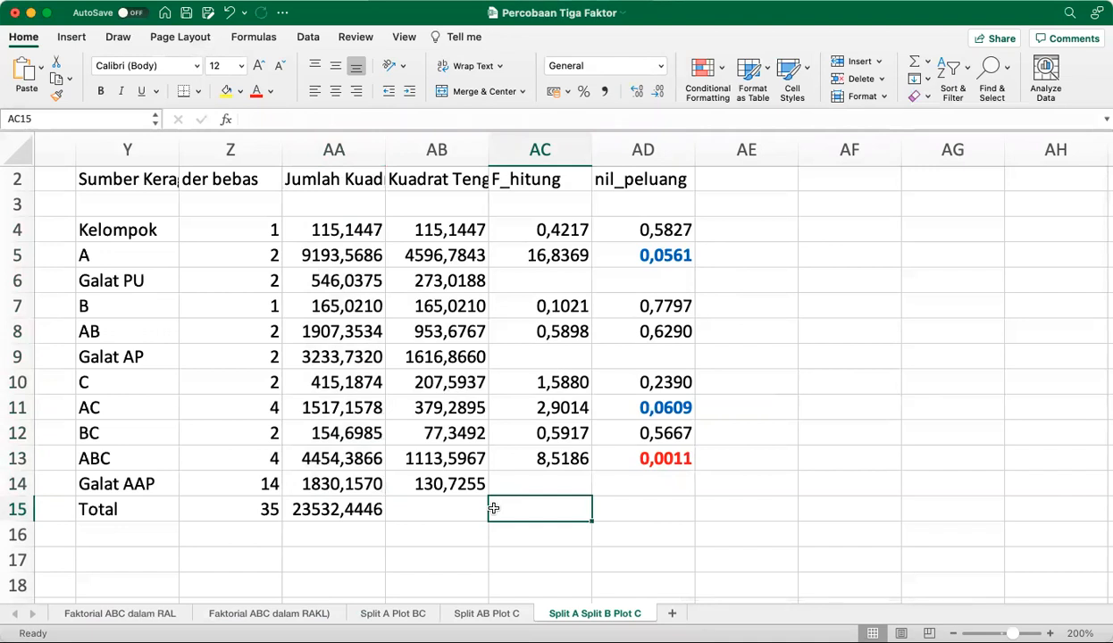
Look back over the response data from No to Respon and return to the factor levels and linear model at the sheet's start
scroll(207, 569, "left", 6)
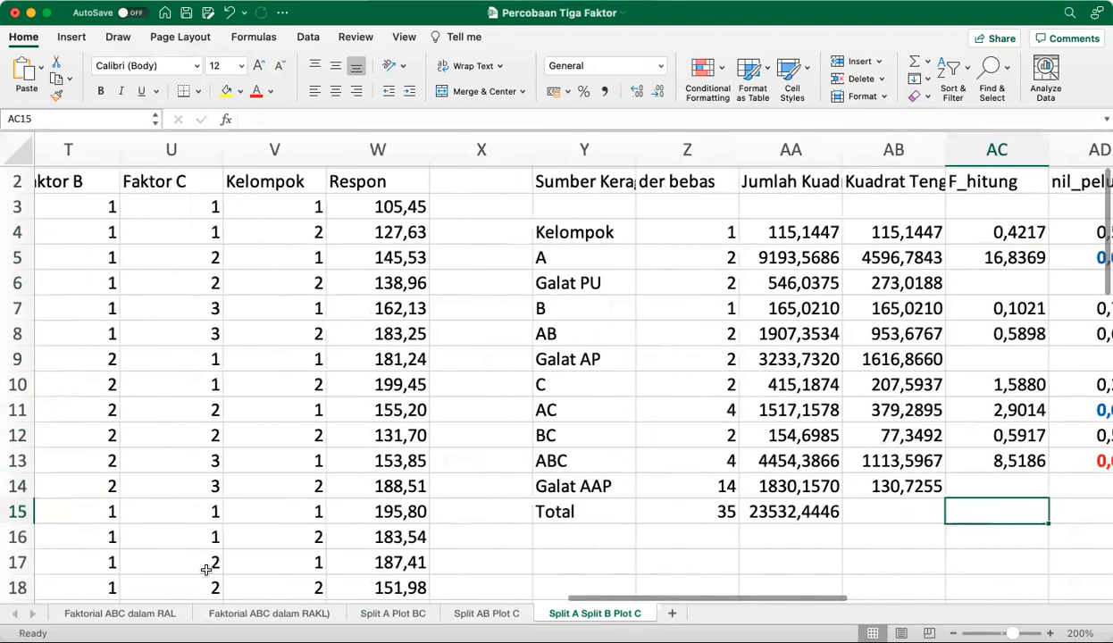
scroll(207, 569, "left", 2)
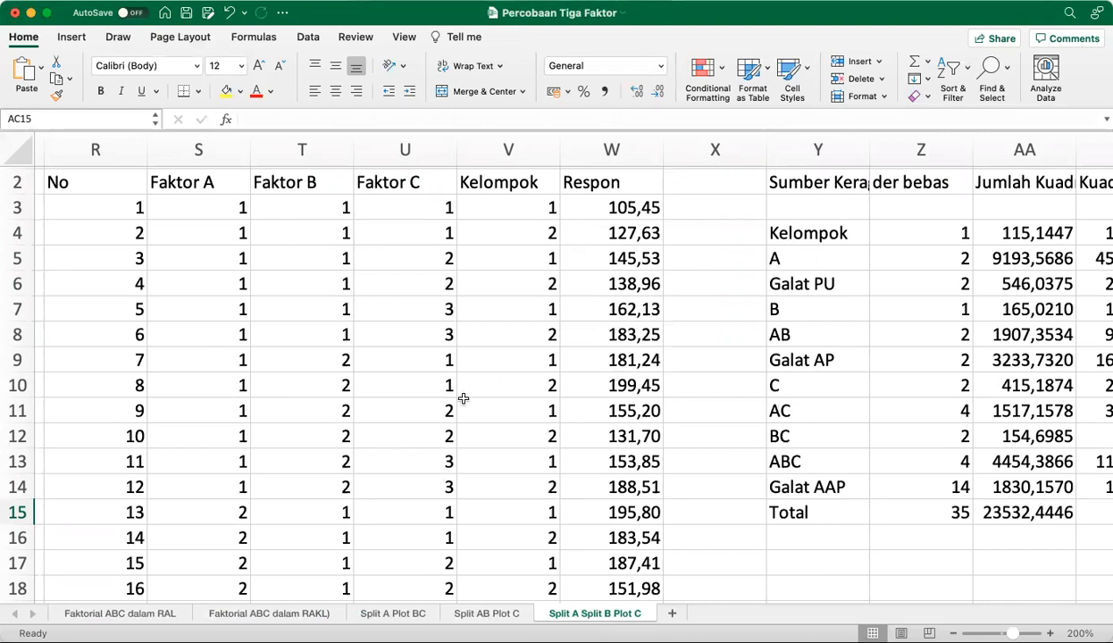
scroll(446, 402, "left", 3)
scroll(431, 404, "left", 2)
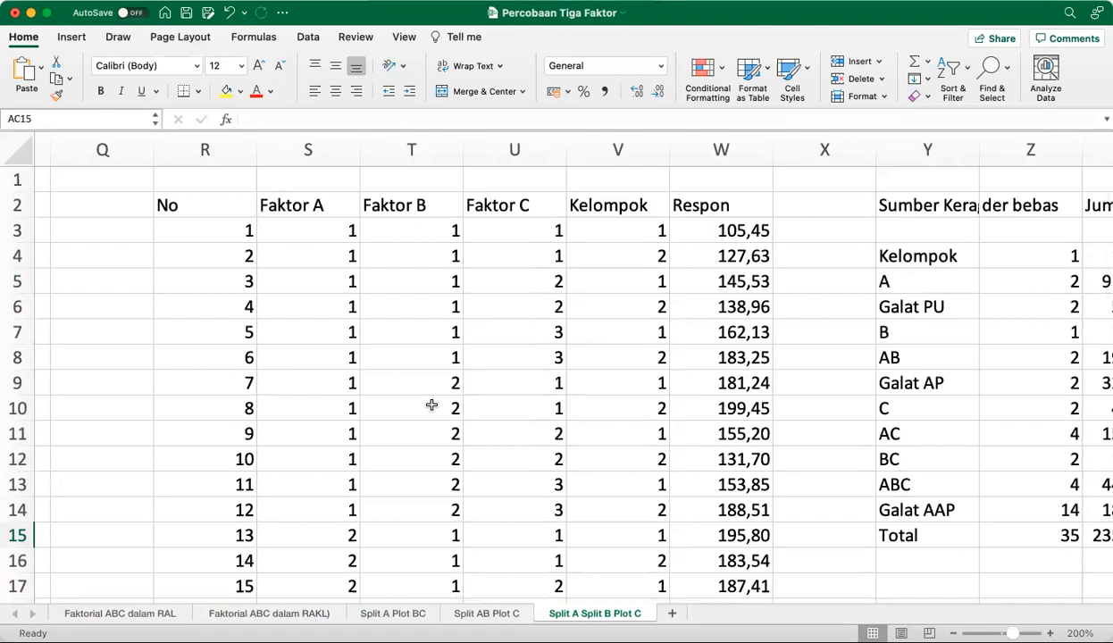
scroll(182, 409, "left", 5)
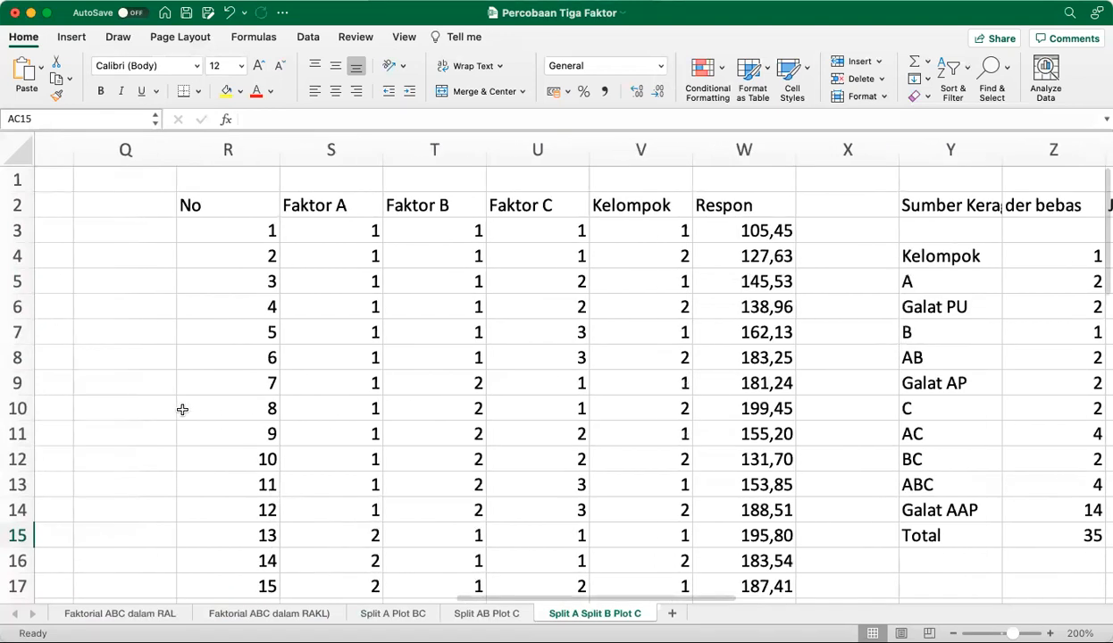
scroll(182, 409, "left", 15)
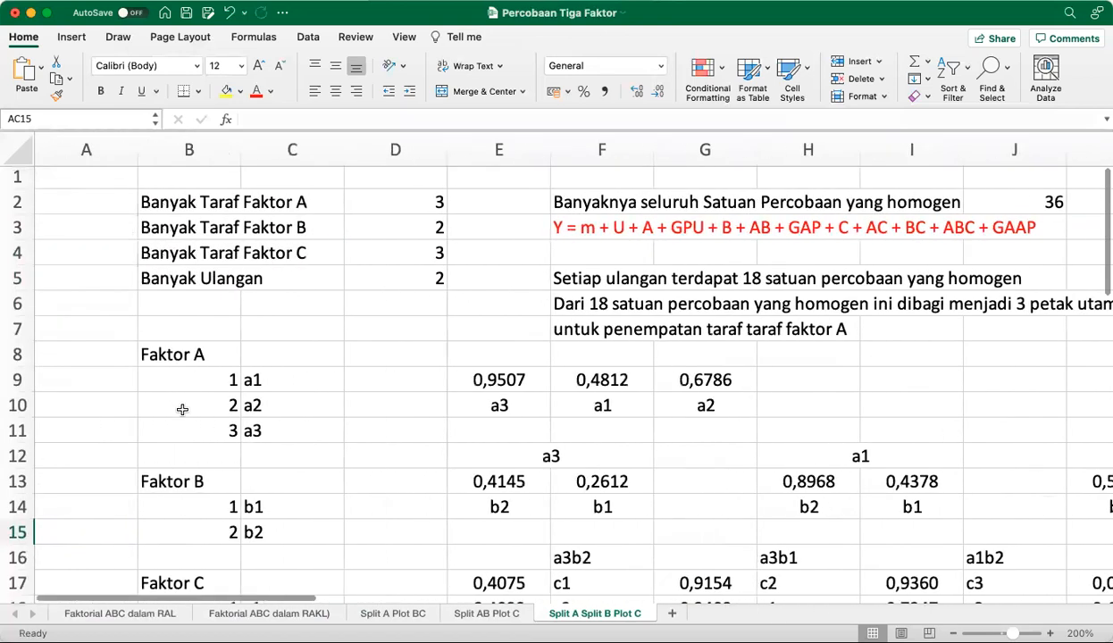